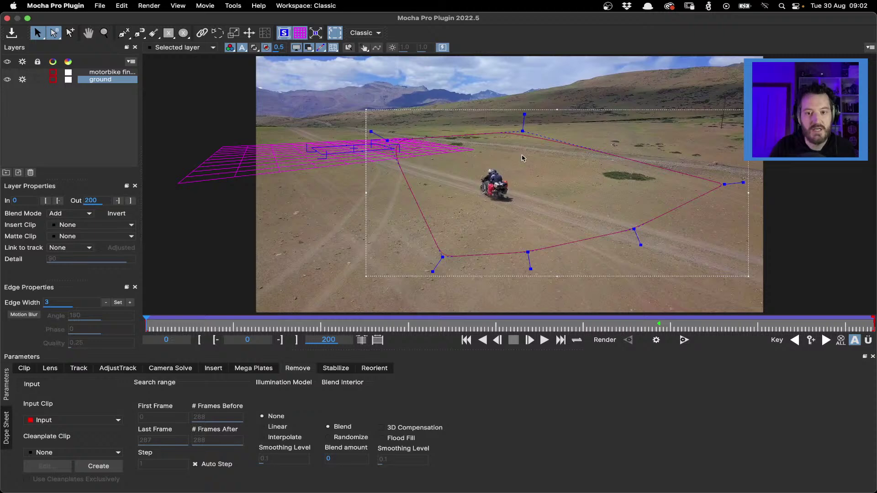
Step: Play part of the clip to check the ground layer's surface grid, and return to the first frame
scroll(523, 159, "up", 2)
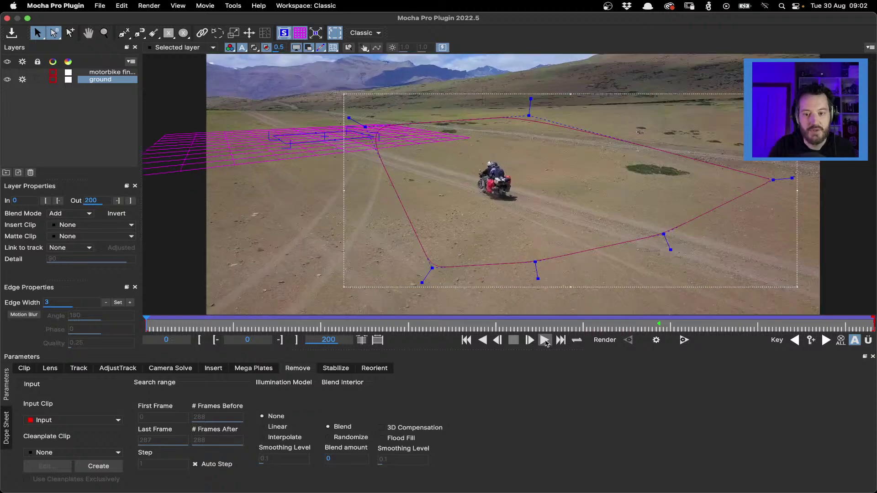
left_click(544, 340)
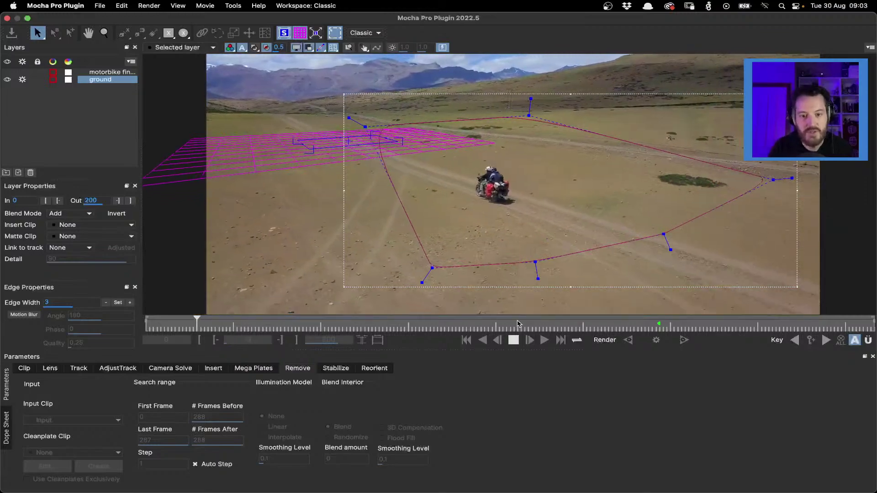
left_click(515, 341)
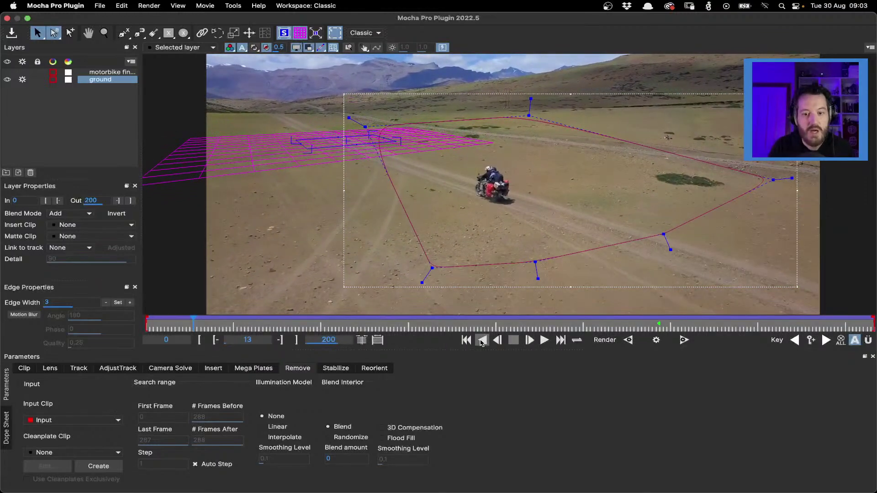
left_click(470, 341)
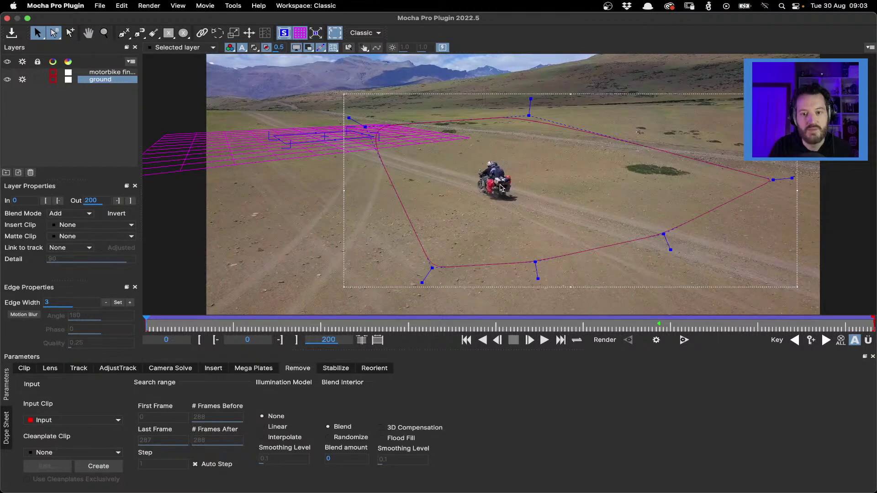
scroll(501, 186, "up", 2)
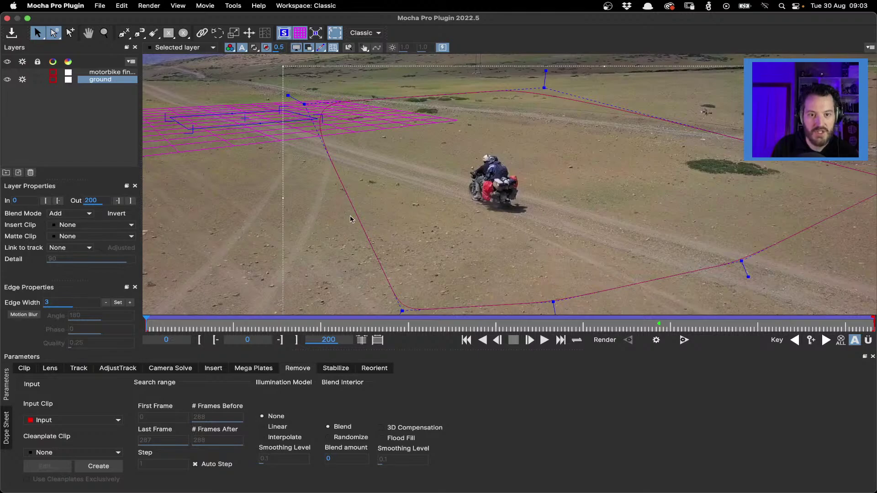
Step: Play further through the clip, display the matte overlay, and examine the ground layer's shape at frame 40
key("l")
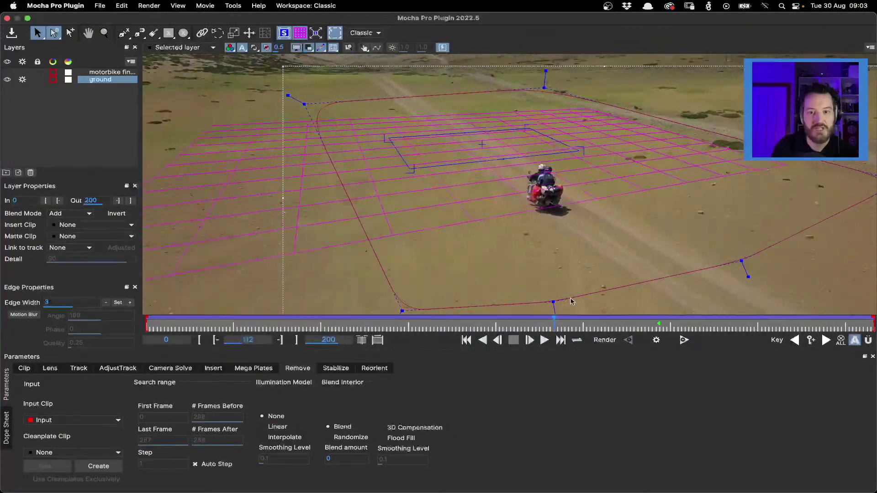
key("k")
left_click(267, 48)
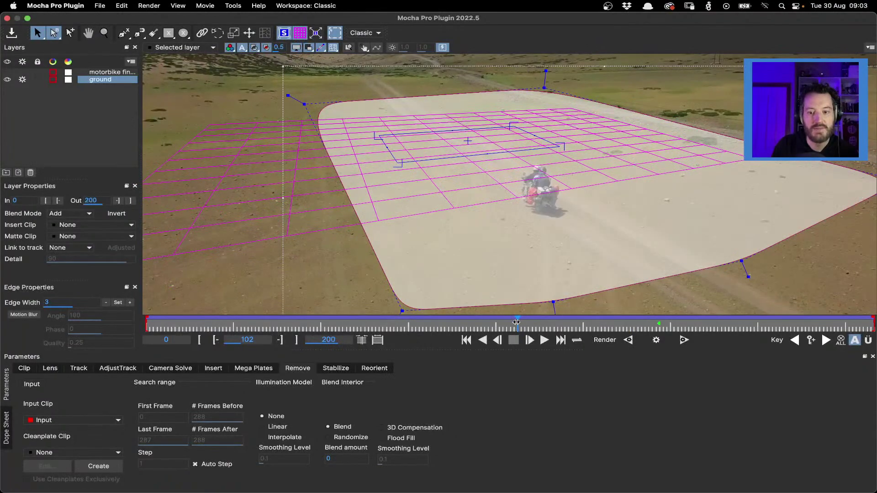
left_click_drag(517, 322, 291, 320)
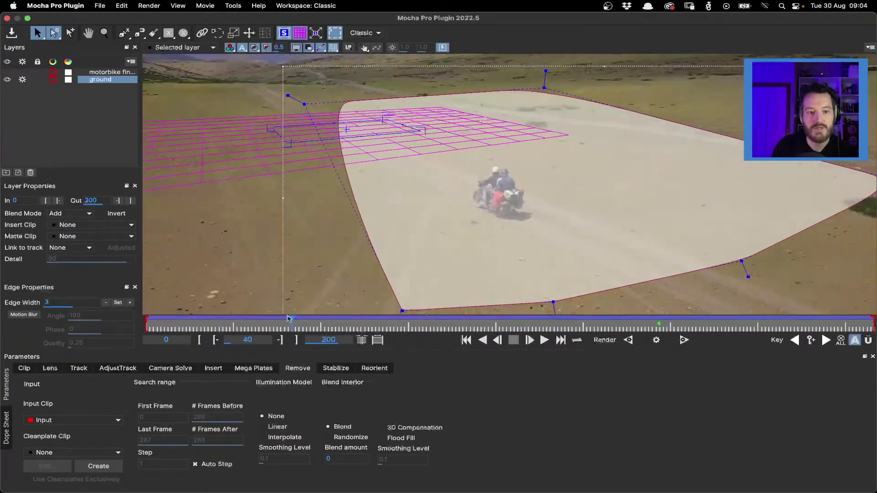
Step: Link the ground layer's shape to the ground track and check how it moves up to frame 141
left_click(68, 249)
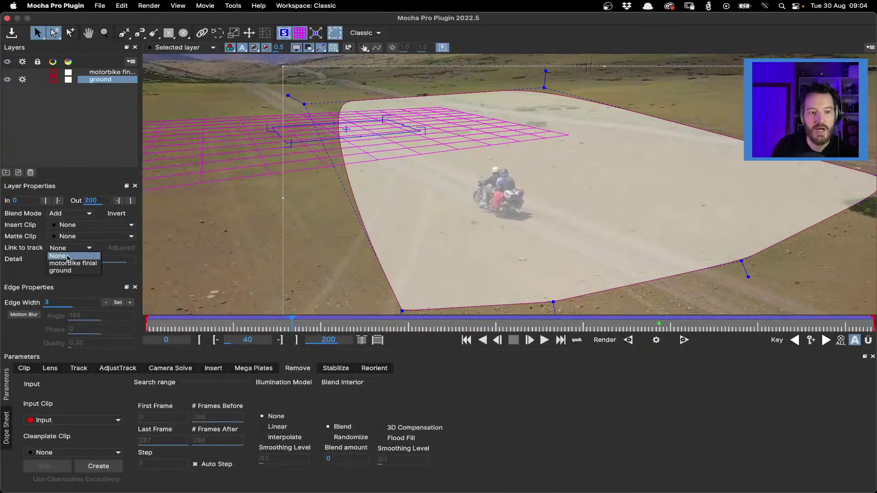
left_click(60, 257)
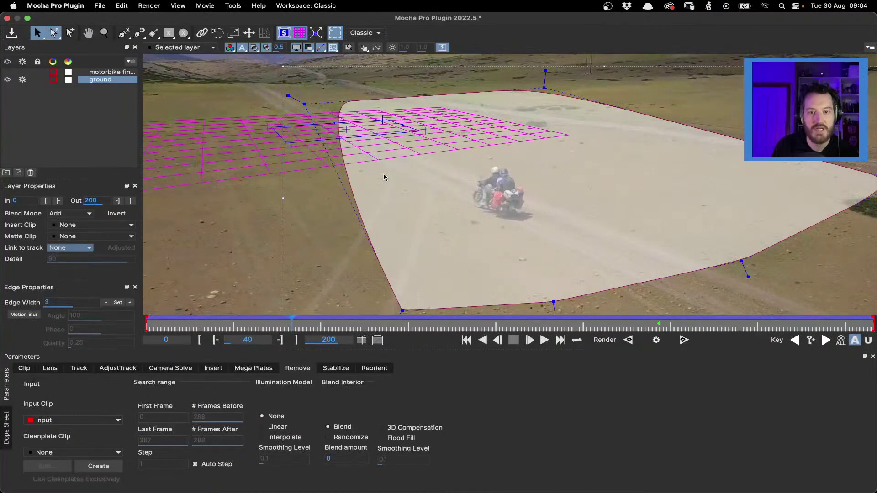
left_click(71, 249)
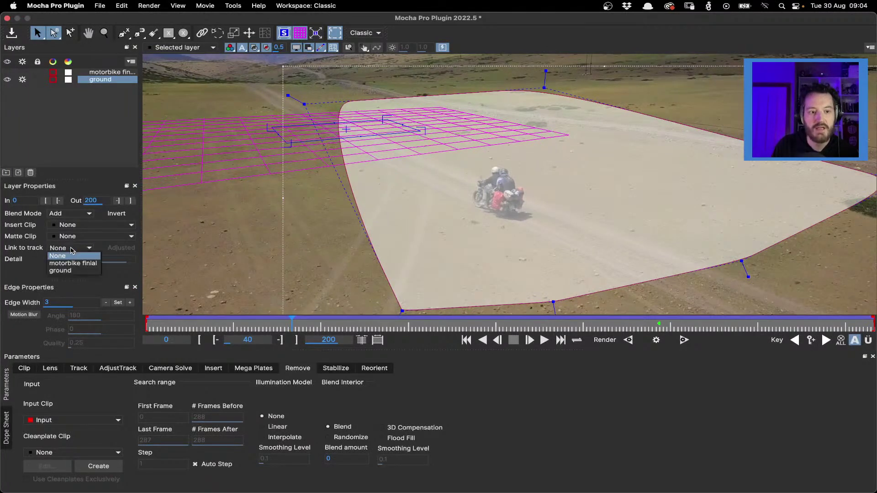
left_click(60, 270)
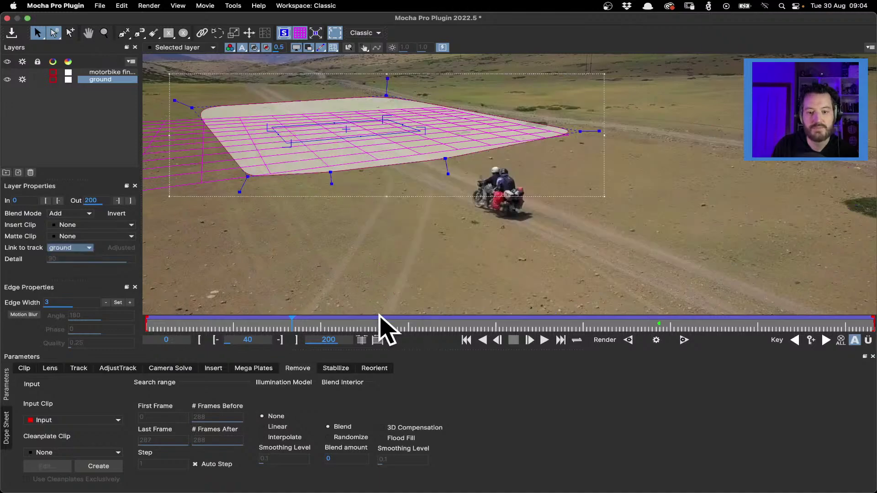
left_click_drag(379, 320, 659, 326)
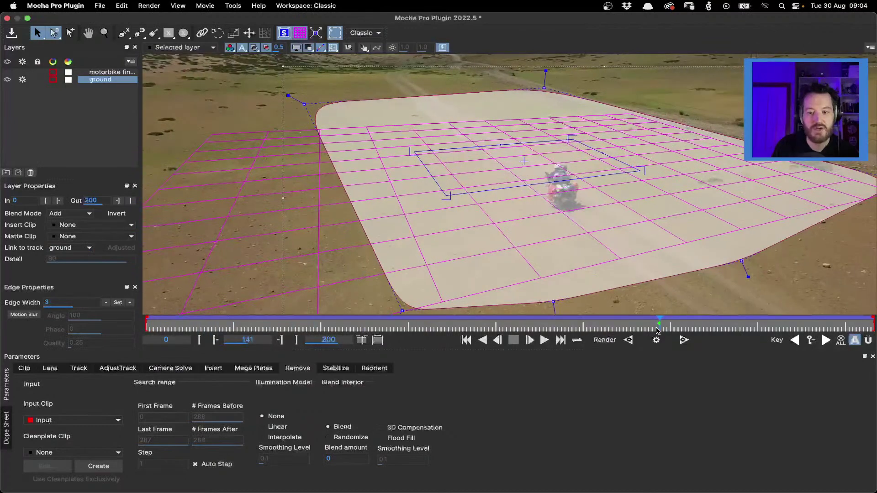
Step: Set the ground layer's track link to None, return to the first frame and hide the matte overlay
left_click(86, 248)
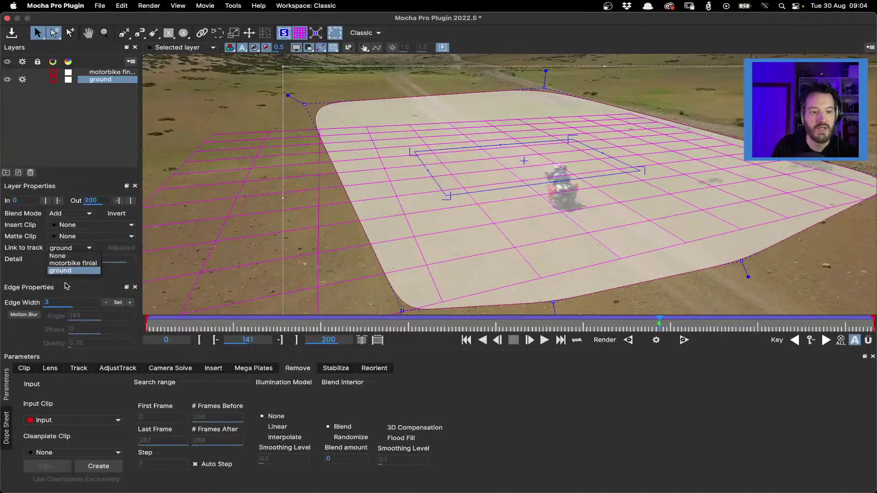
left_click(65, 257)
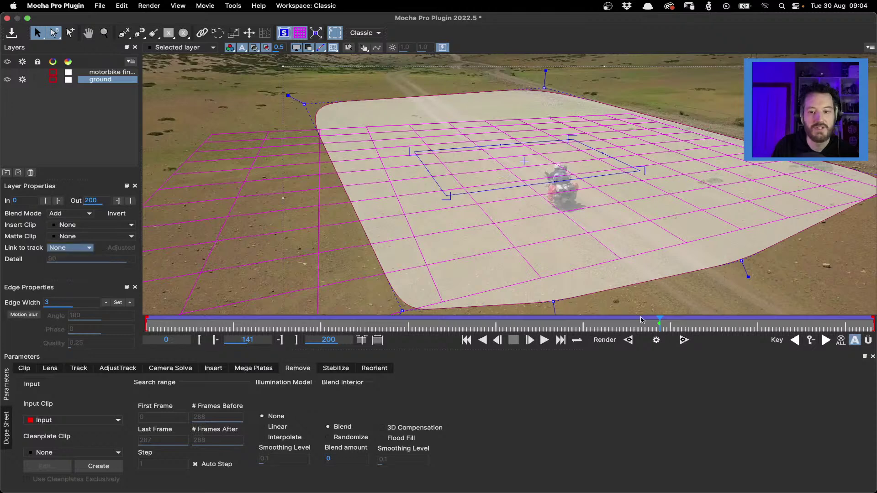
key("Home")
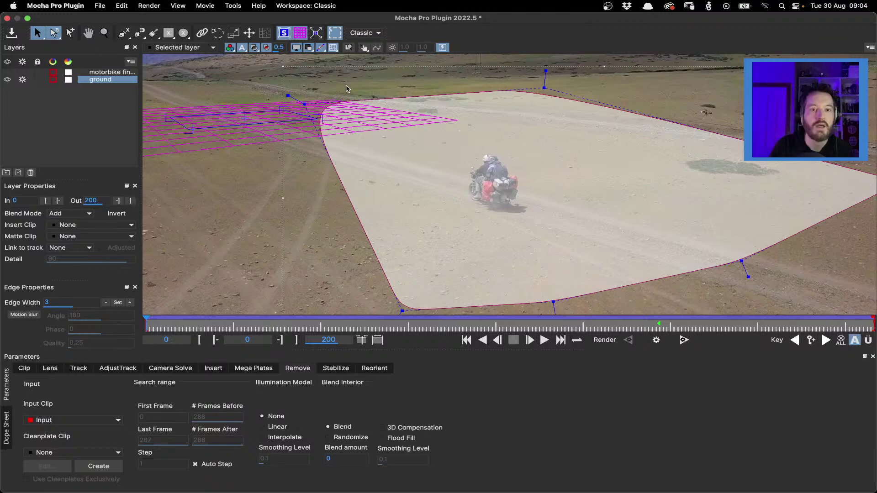
left_click(254, 48)
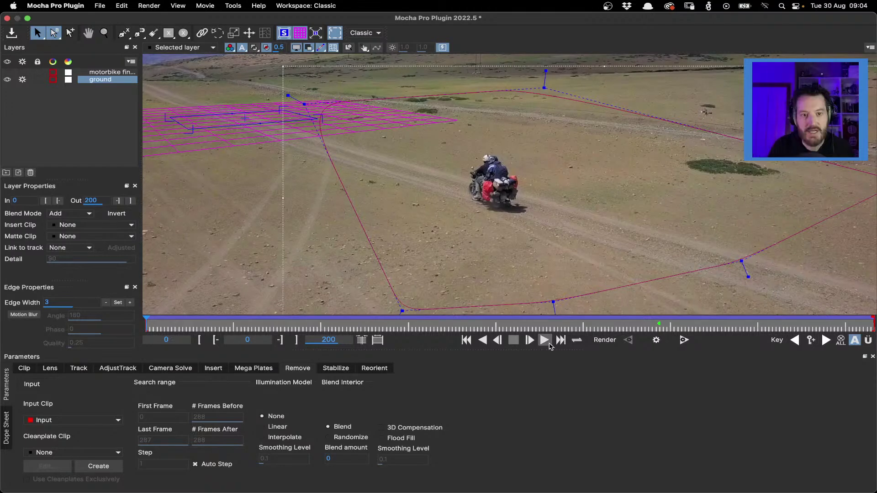
Step: Play and scrub the whole clip to compare the ground layer's fixed shape with its moving grid, ending at the first frame
left_click(549, 343)
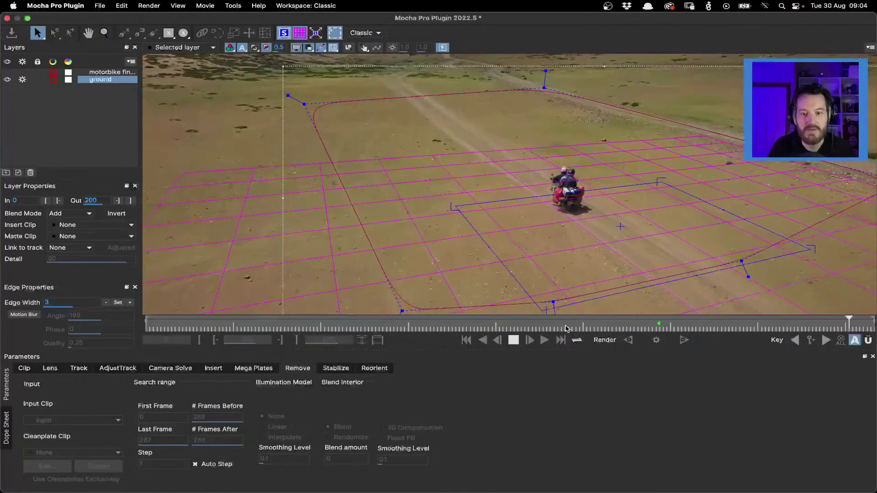
left_click_drag(806, 323, 519, 328)
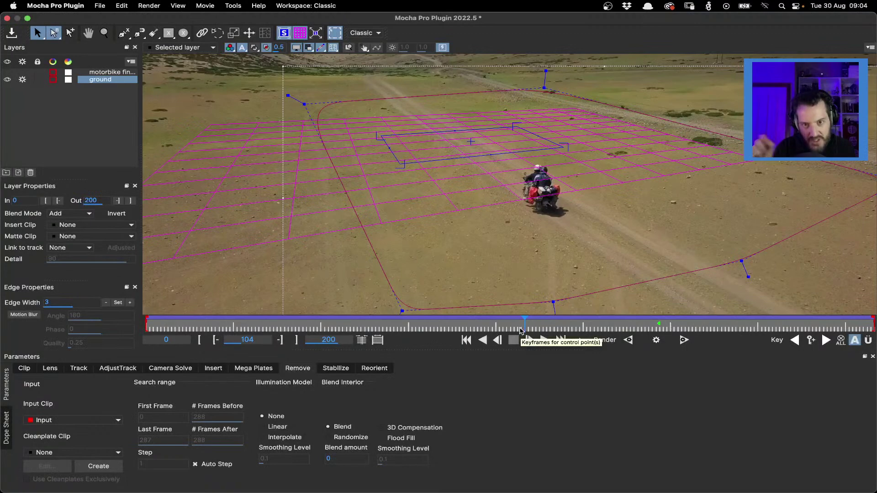
left_click_drag(521, 331, 143, 322)
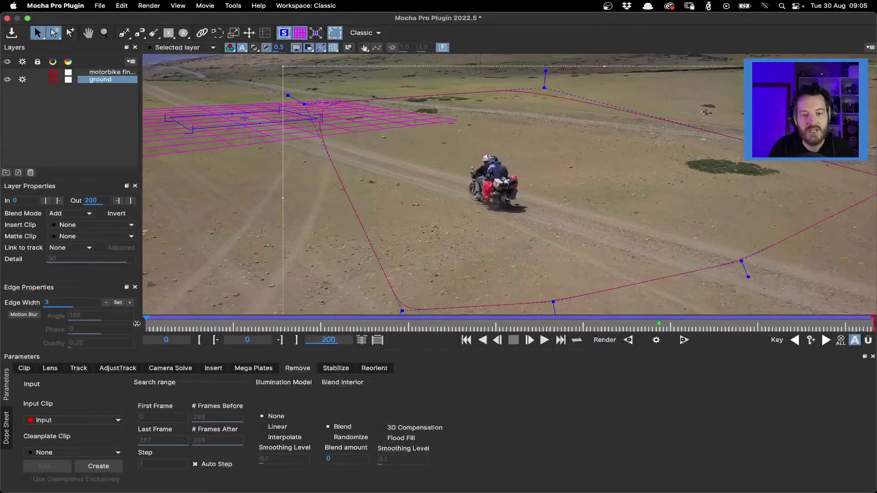
left_click_drag(137, 323, 647, 329)
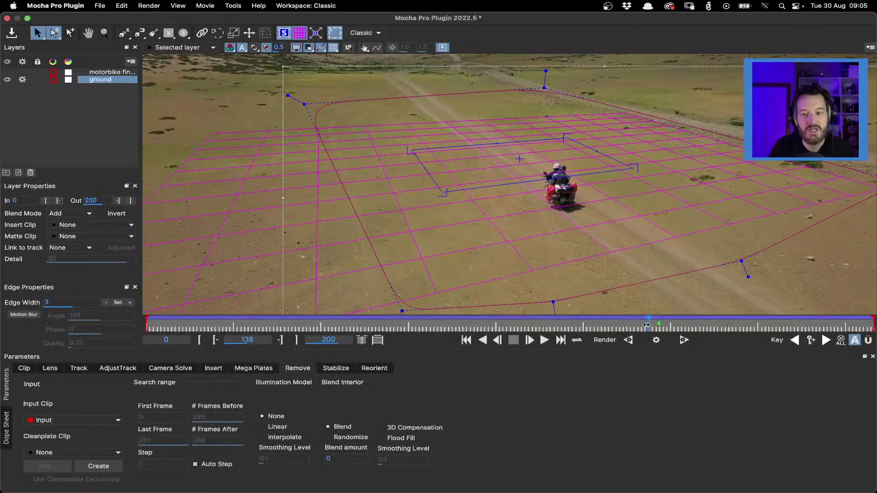
left_click_drag(646, 325, 94, 314)
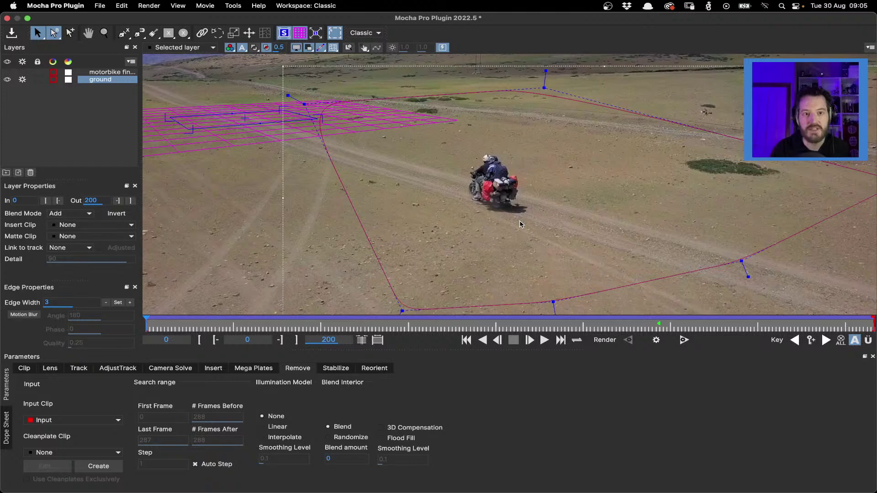
Step: Draw a large elliptical shape around the motorbike on a new layer, hide the planar grid and preview the matte
left_click(183, 33)
left_click_drag(446, 146, 542, 225)
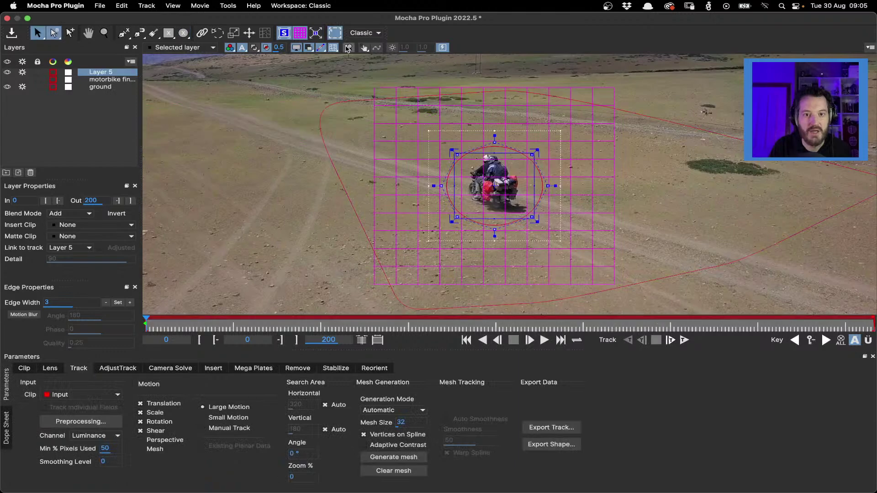
left_click(299, 34)
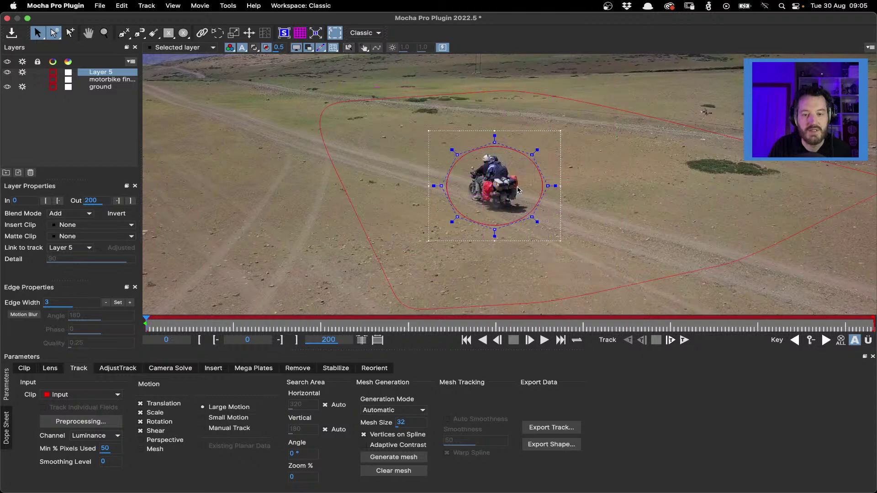
left_click(254, 48)
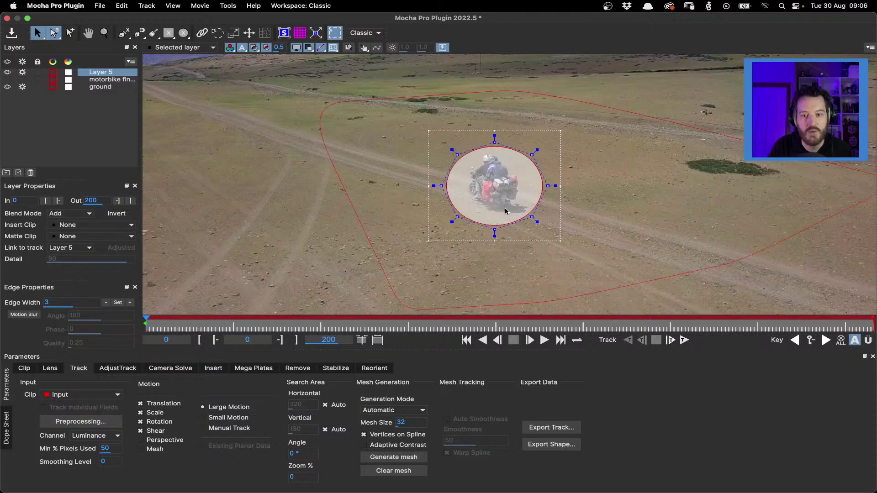
Step: Nudge one ellipse point, check the shape against the motorbike at frame 88, and delete the ellipse layer from the first frame
left_click_drag(532, 217, 535, 217)
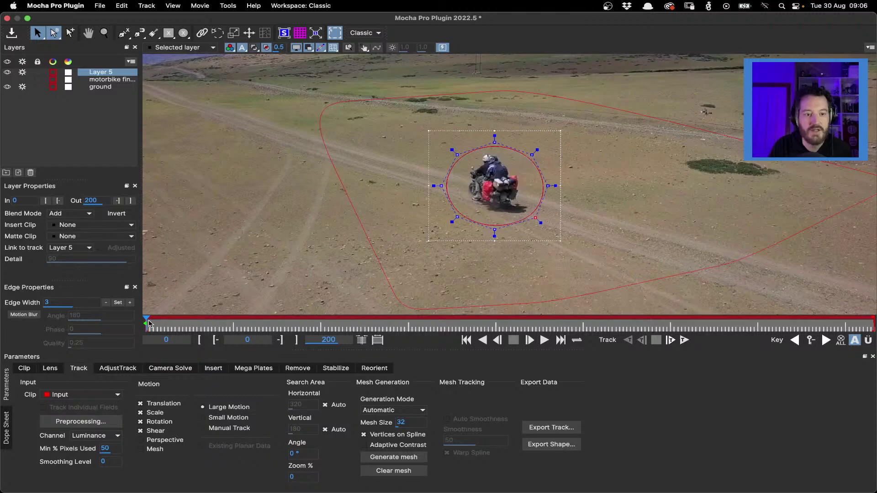
left_click_drag(149, 323, 466, 325)
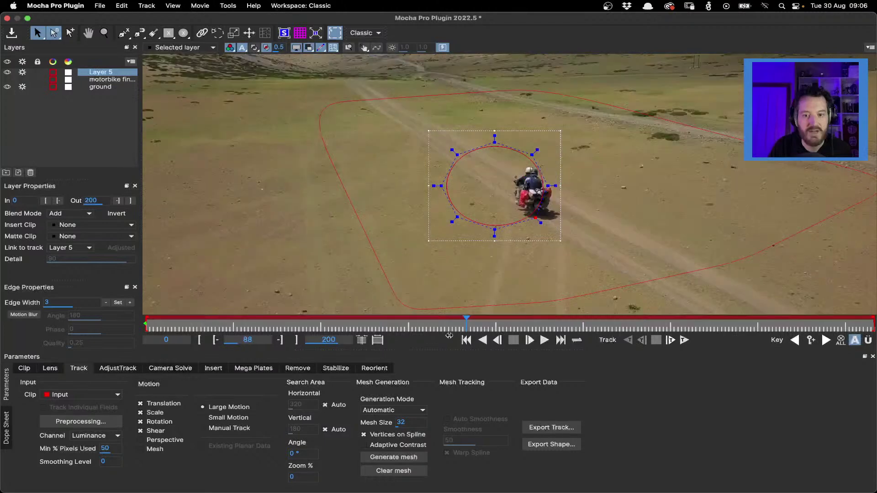
left_click(466, 340)
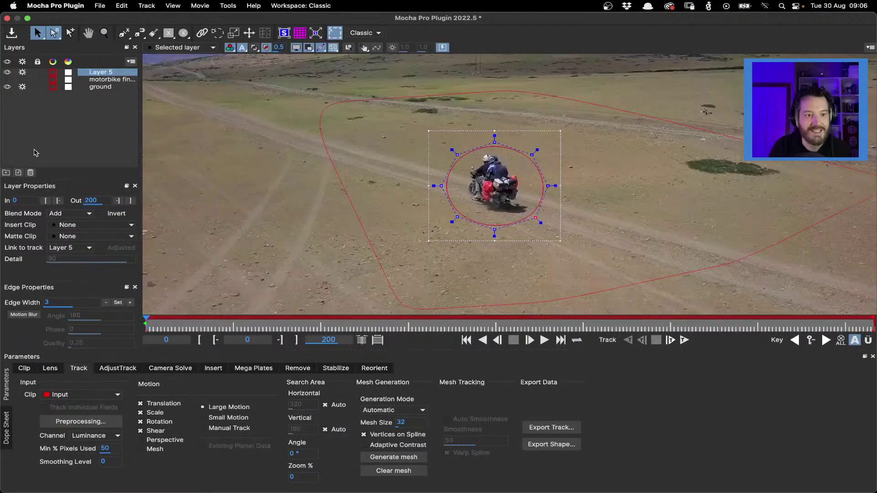
left_click(31, 172)
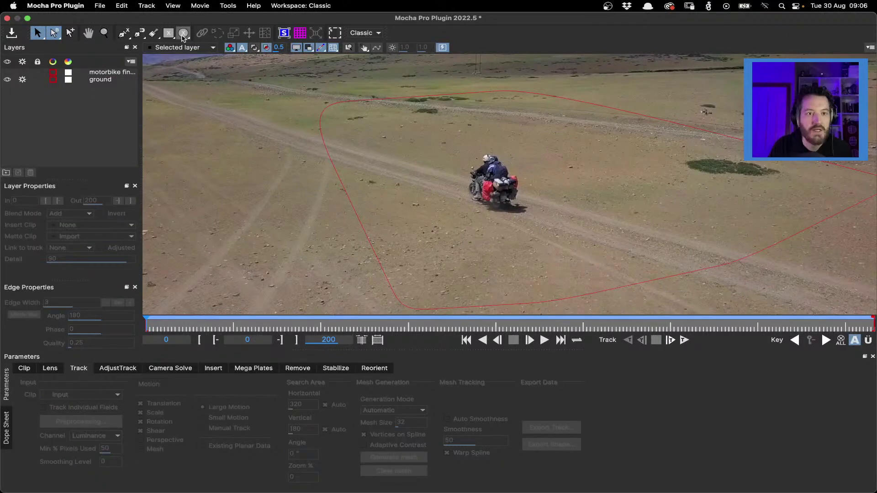
Step: Draw a small ellipse over the motorbike and rider on a new layer and exclude Shear from its tracked motion
left_click(183, 35)
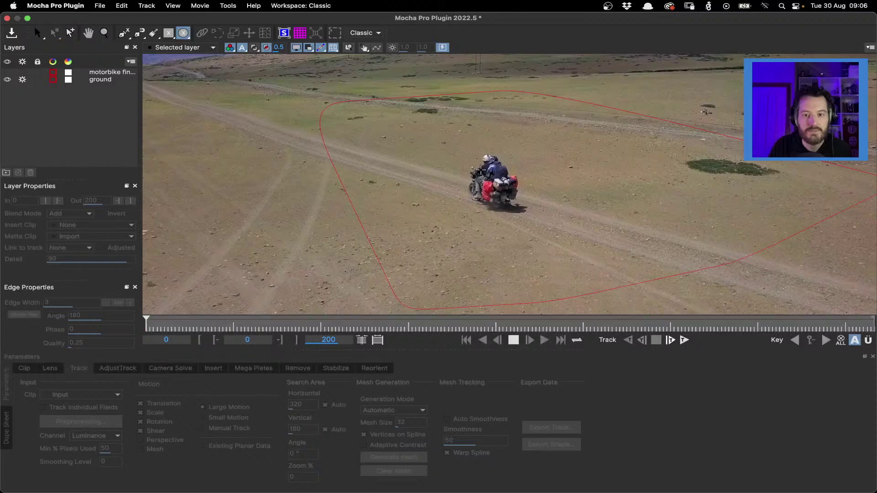
left_click_drag(465, 156, 516, 205)
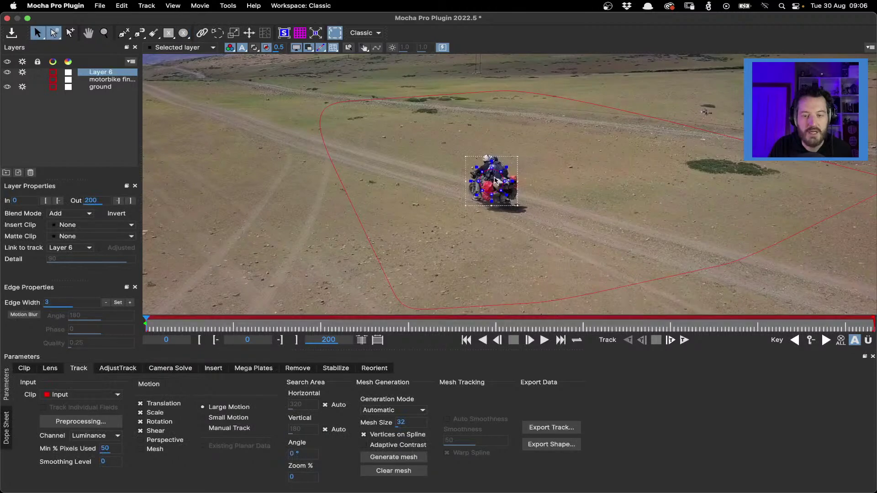
scroll(496, 180, "up", 3)
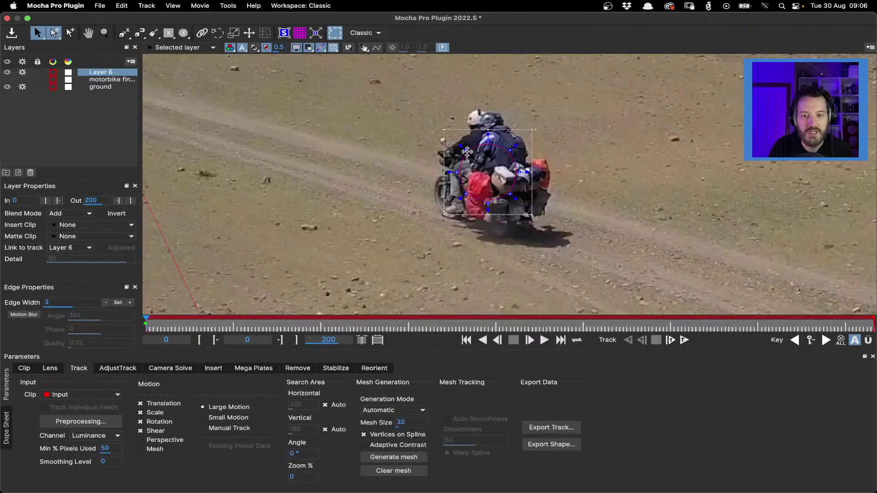
left_click(154, 432)
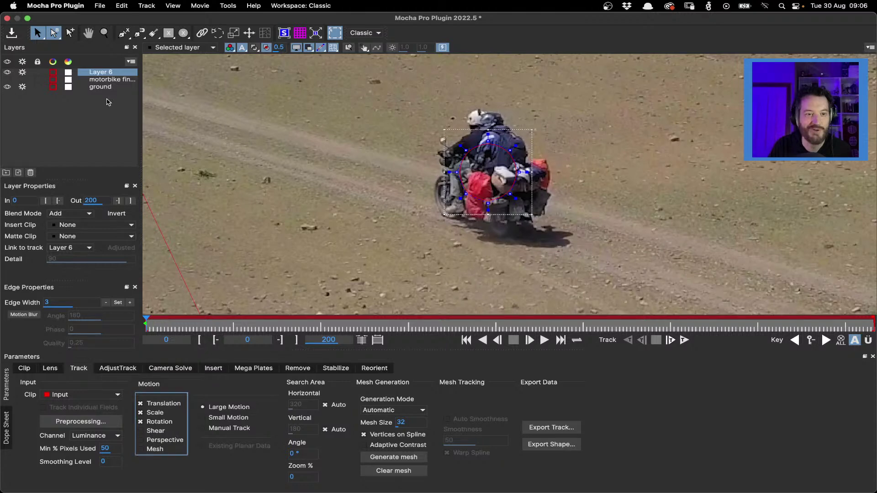
Step: Turn off tracking for the ground layer and rename Layer 6 as motorcycle track
left_click(22, 88)
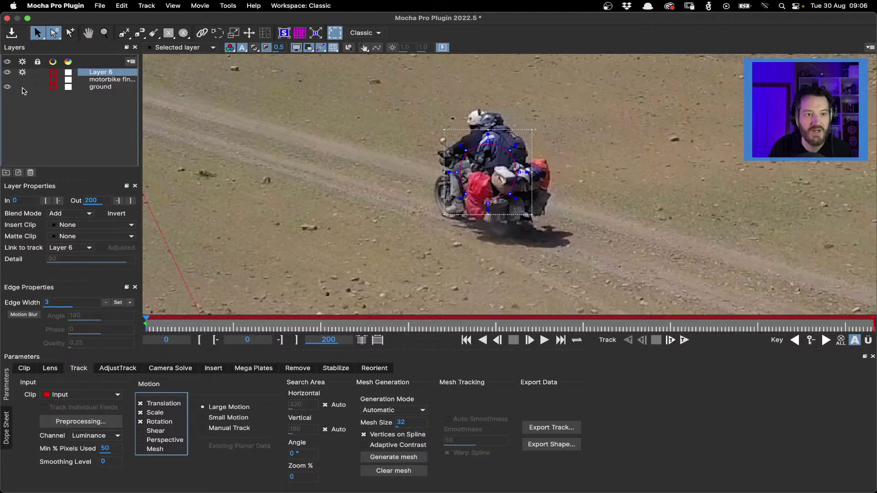
double_click(99, 72)
type("m")
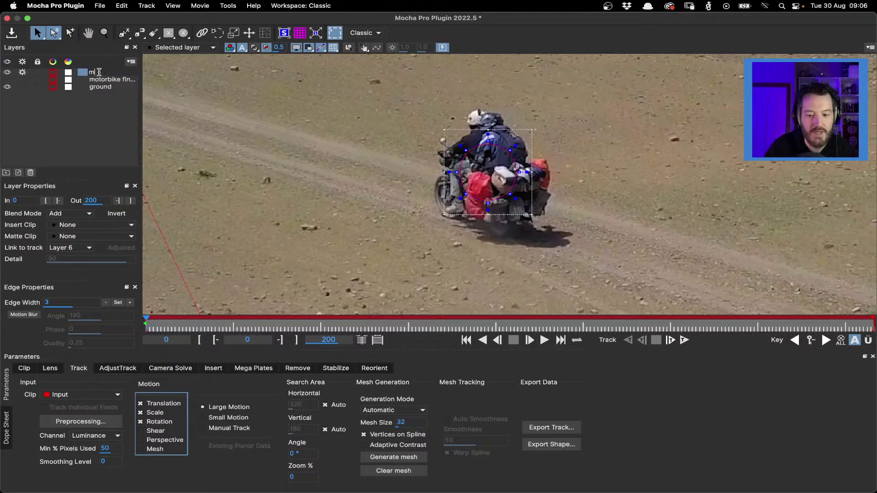
type("otorcycle ")
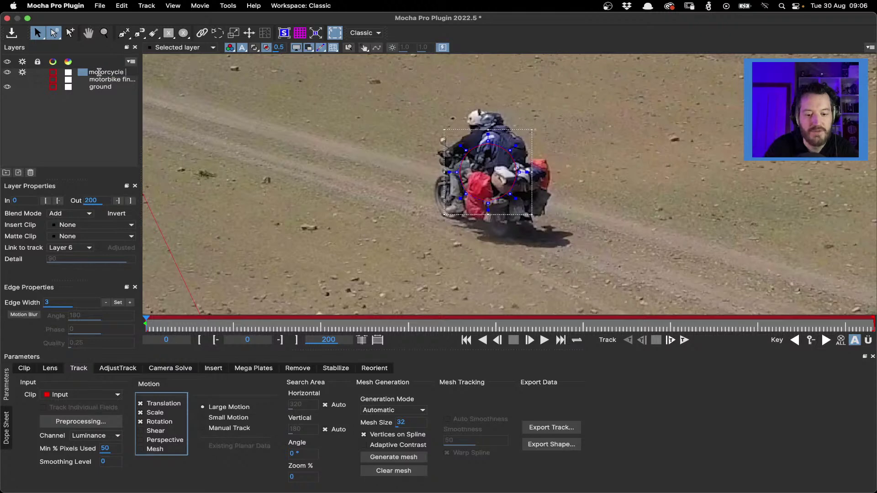
type("track")
key("Return")
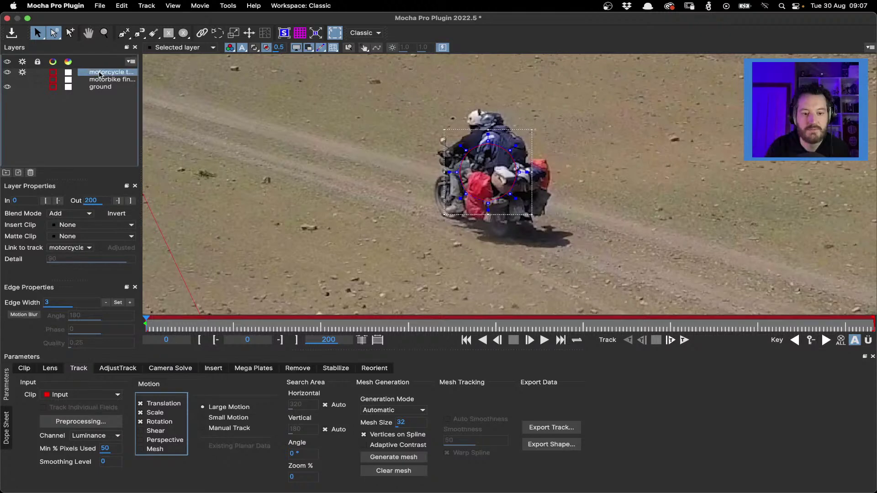
Step: Track the motorcycle layer forward to the end of the clip, stabilize the view on it, and return to the first frame
key("t")
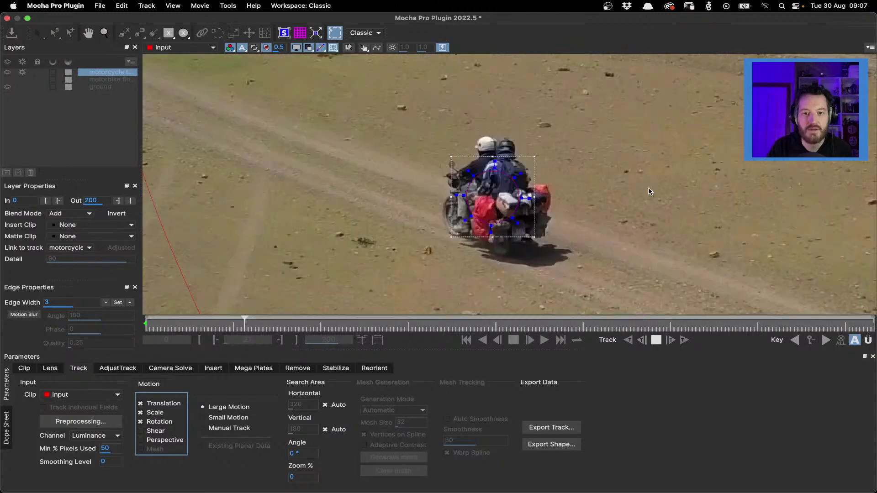
left_click(364, 48)
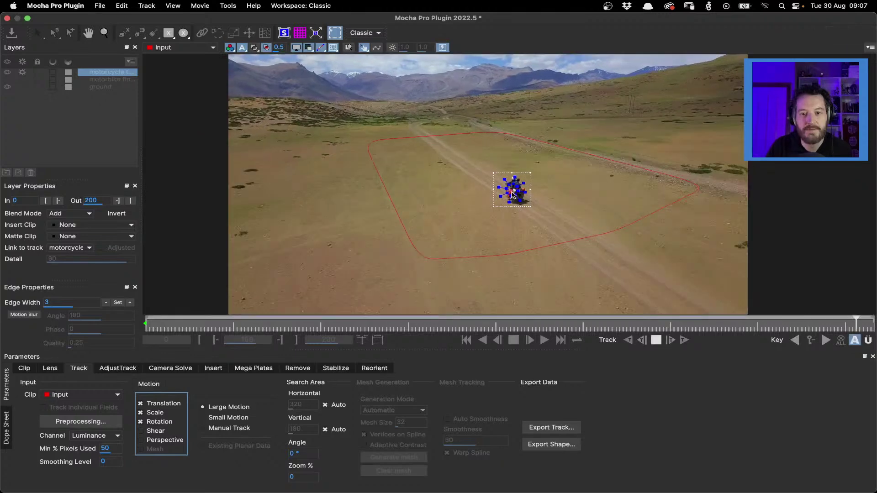
left_click(466, 341)
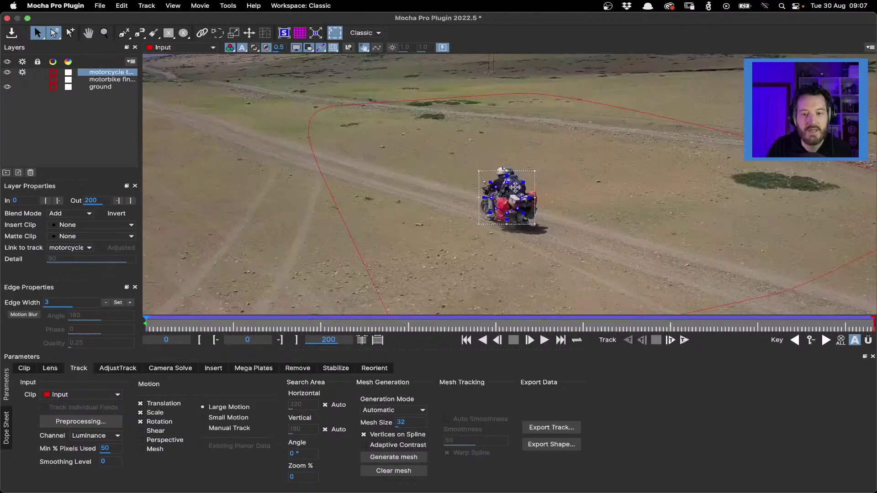
Step: Enlarge the ellipse on the first frame to surround the whole motorbike, its riders and shadow
scroll(515, 188, "up", 3)
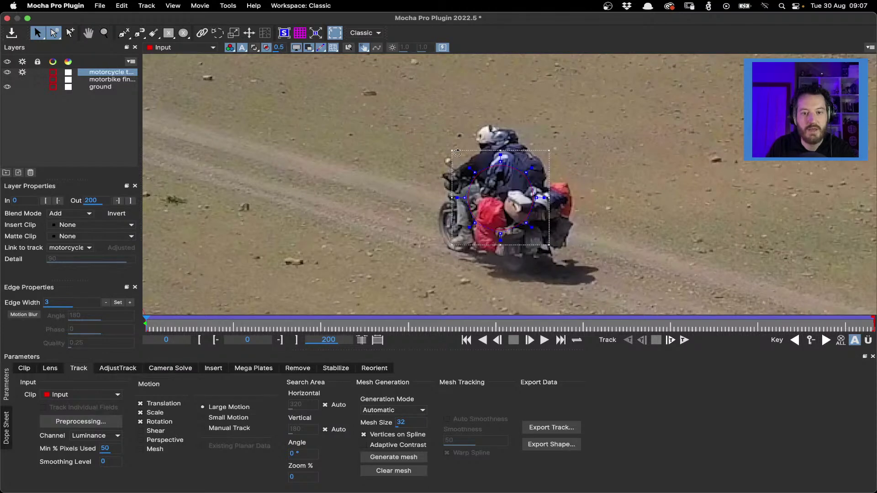
left_click_drag(457, 153, 407, 106)
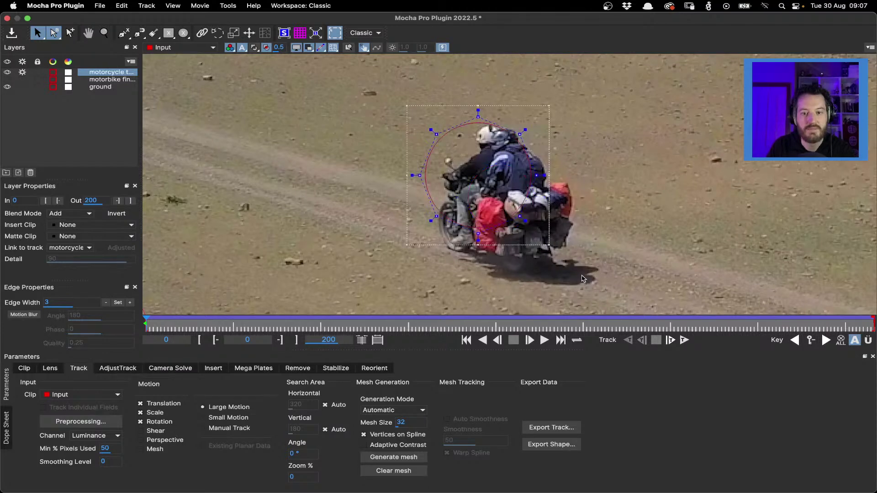
left_click_drag(549, 245, 645, 322)
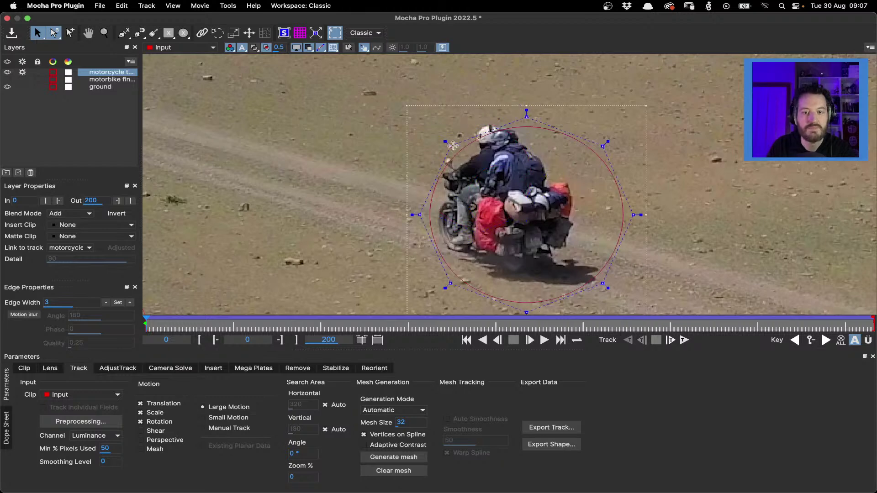
Step: Adjust the ellipse's individual points to fit around the riders, wheels and shadow, and briefly preview the matte
left_click_drag(452, 145, 436, 131)
left_click_drag(527, 111, 503, 101)
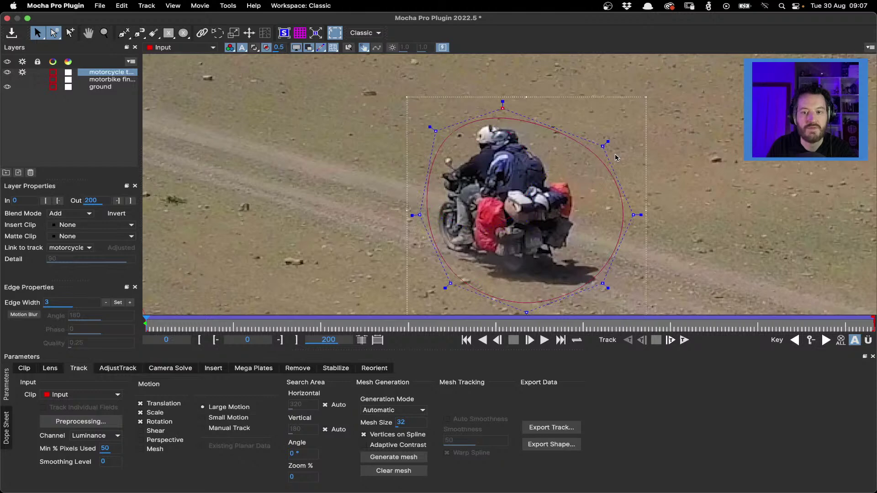
left_click_drag(602, 146, 574, 138)
left_click_drag(641, 214, 643, 214)
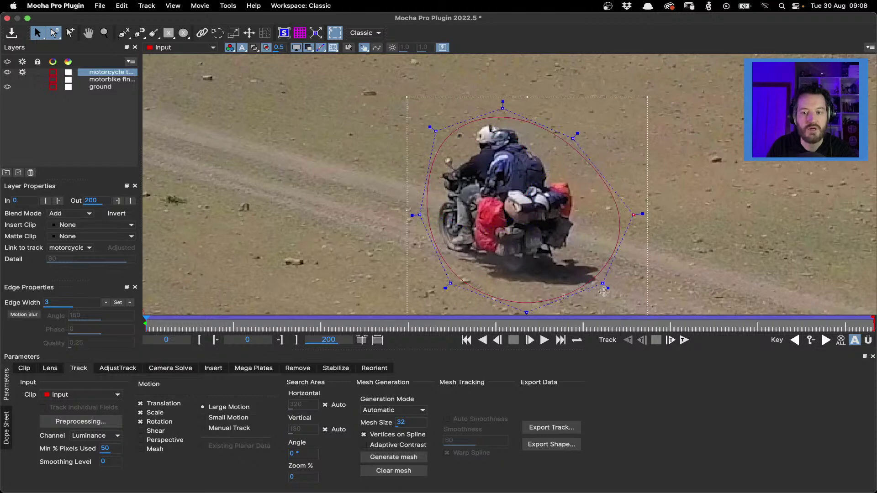
left_click_drag(603, 291, 611, 298)
left_click_drag(450, 284, 440, 287)
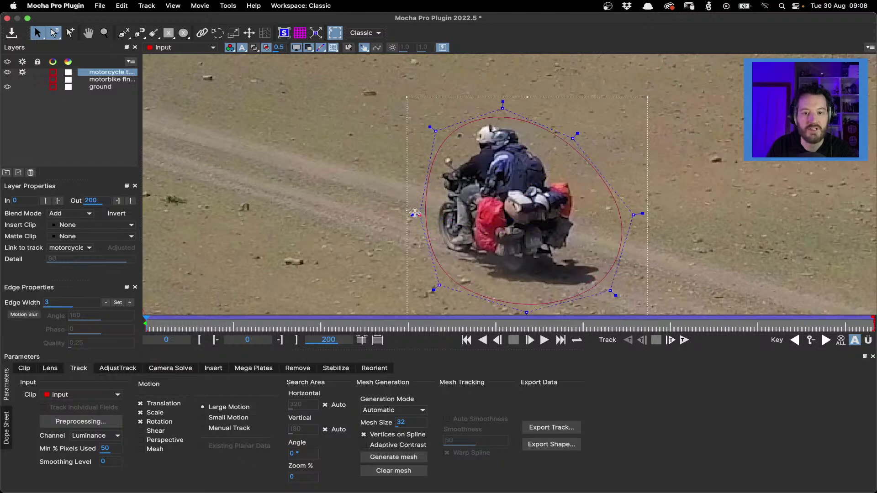
left_click_drag(415, 213, 416, 218)
left_click(254, 48)
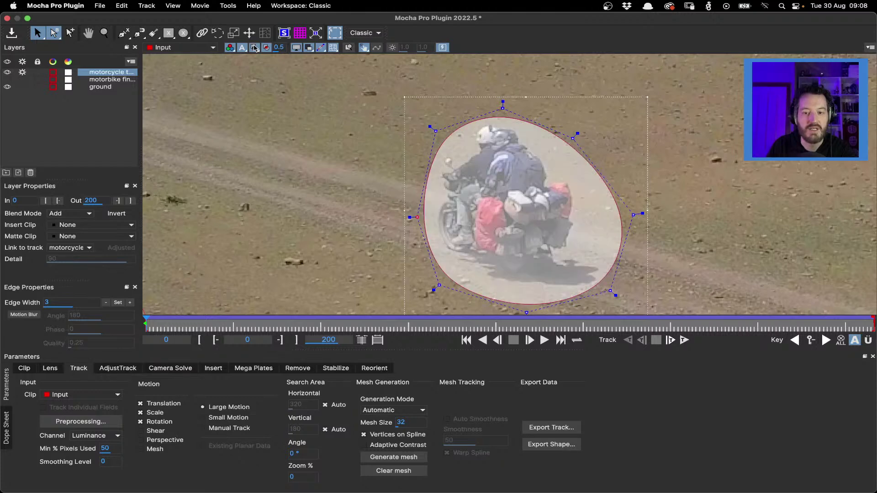
left_click(254, 48)
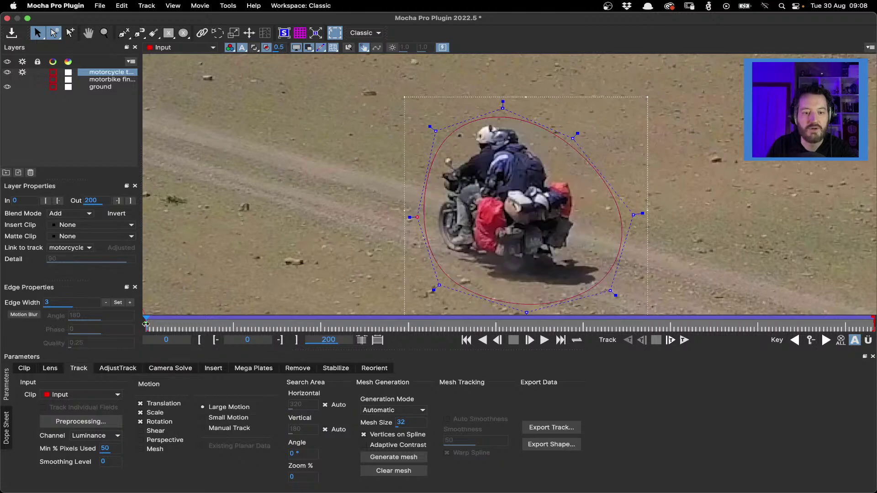
Step: Keyframe the shape by recentring it on the motorbike at frame 40 and reshaping its points around the bike and shadow at frame 57
left_click(363, 50)
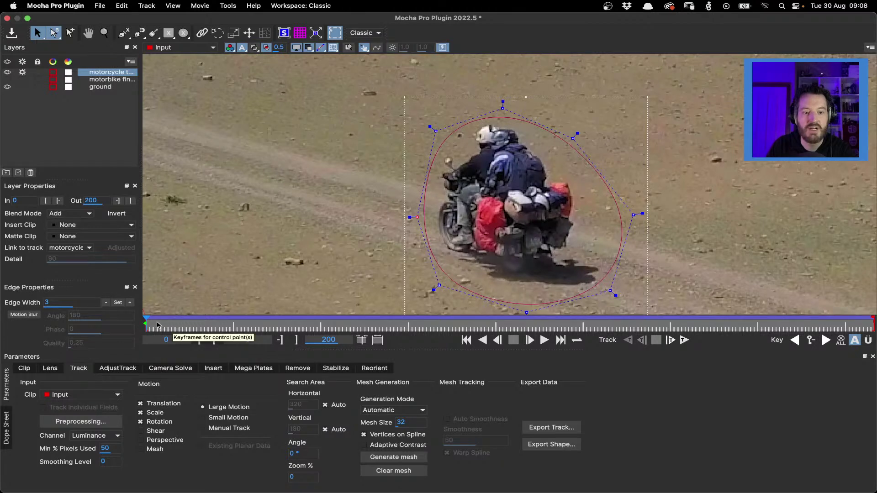
left_click(146, 324)
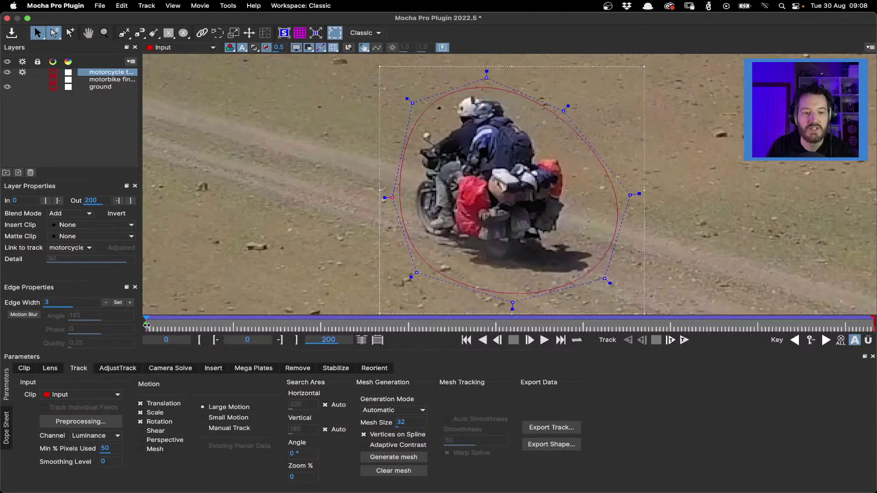
left_click_drag(146, 325, 292, 321)
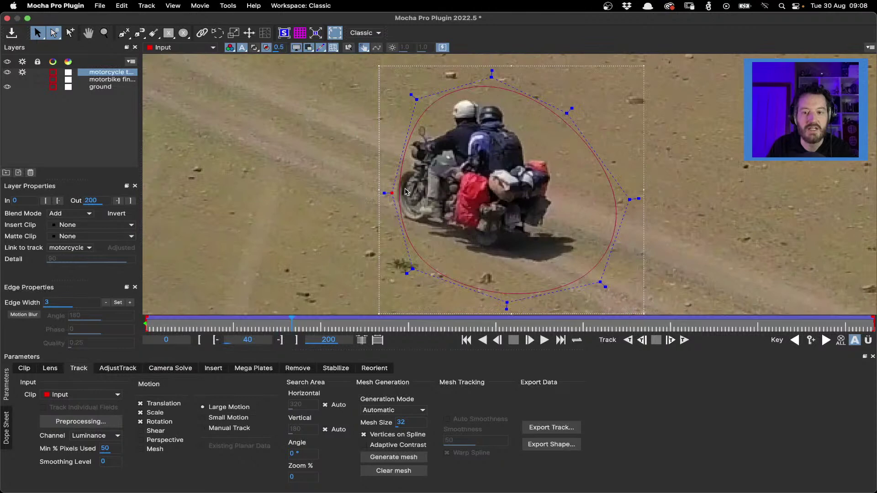
left_click_drag(406, 191, 395, 187)
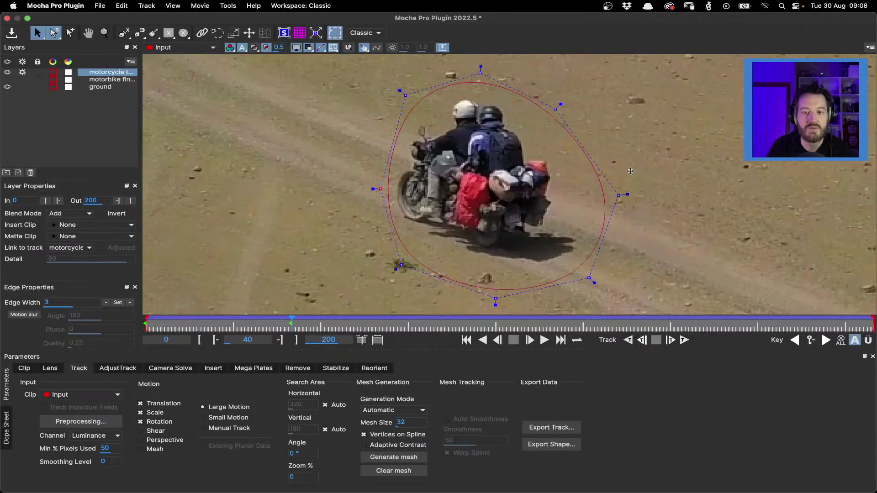
left_click_drag(630, 171, 621, 171)
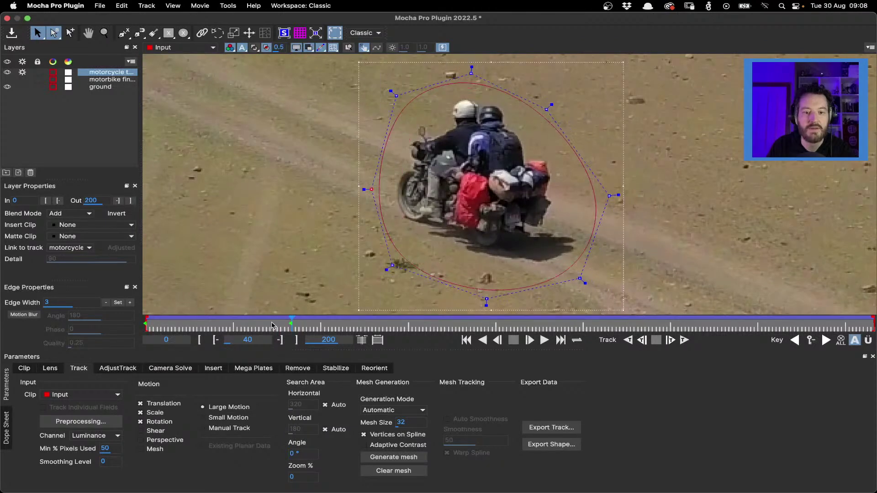
left_click_drag(272, 325, 354, 326)
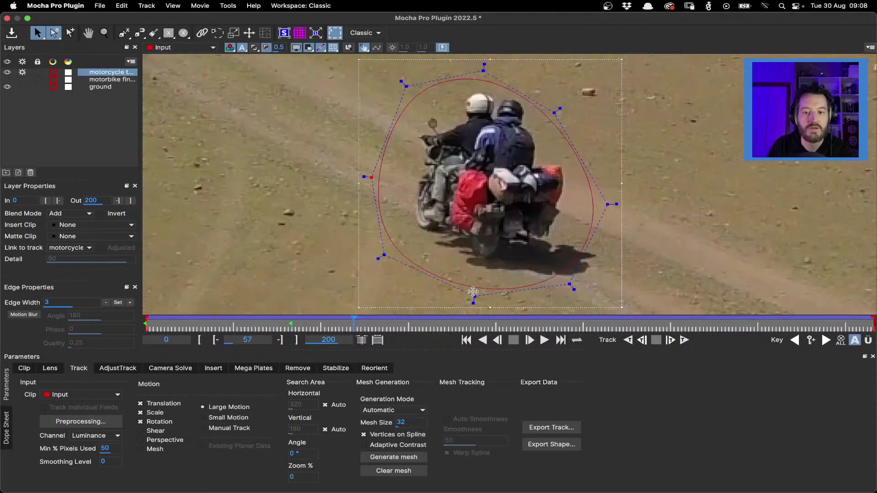
left_click_drag(570, 284, 609, 294)
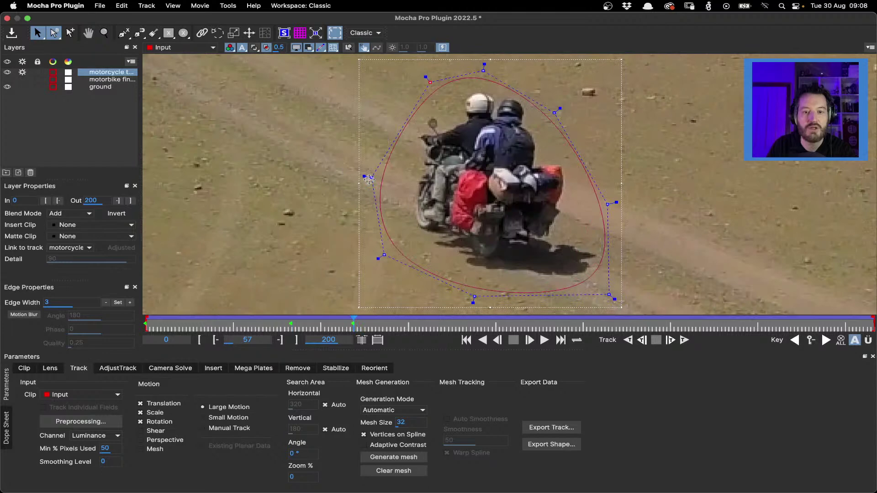
Step: Reshape the points around the riders, luggage and shadow at frame 73, and move the right-hand point outward at frame 123
left_click(392, 325)
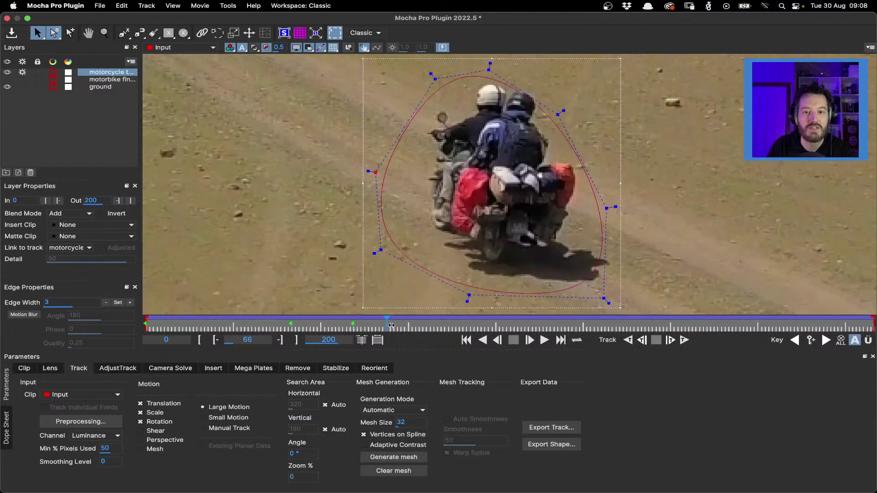
left_click_drag(391, 325, 411, 325)
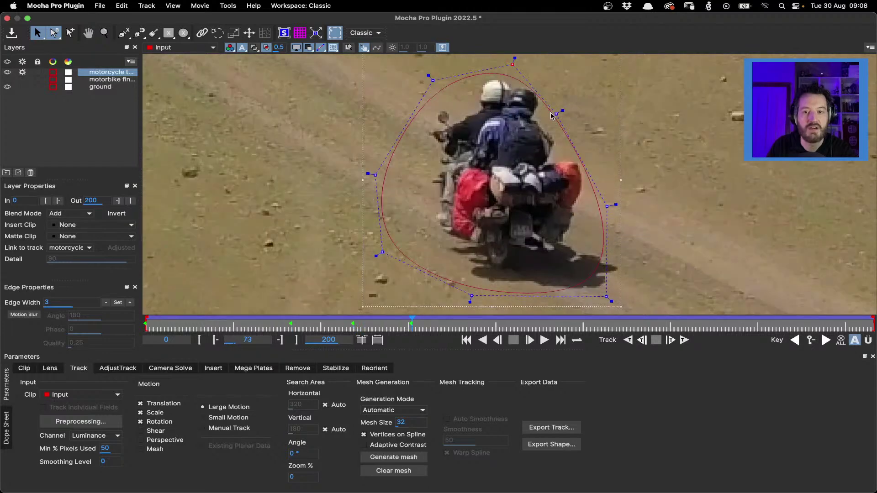
left_click_drag(554, 114, 585, 102)
left_click_drag(606, 296, 652, 306)
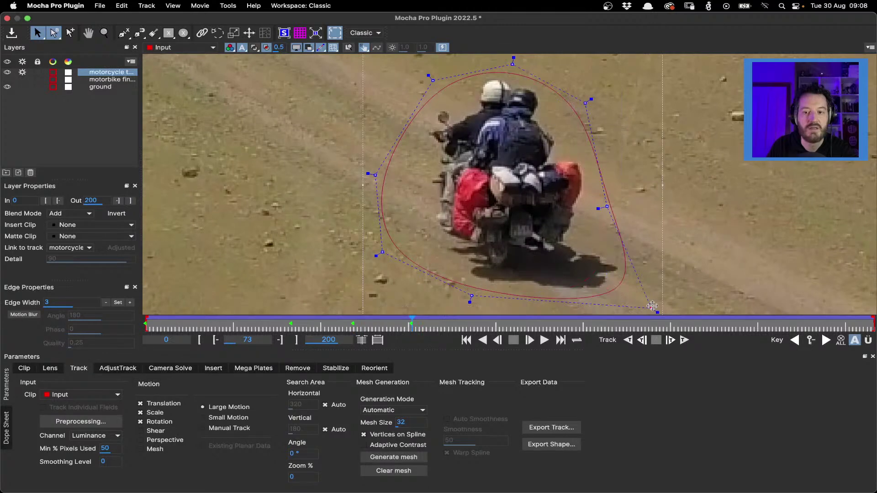
left_click_drag(382, 252, 413, 259)
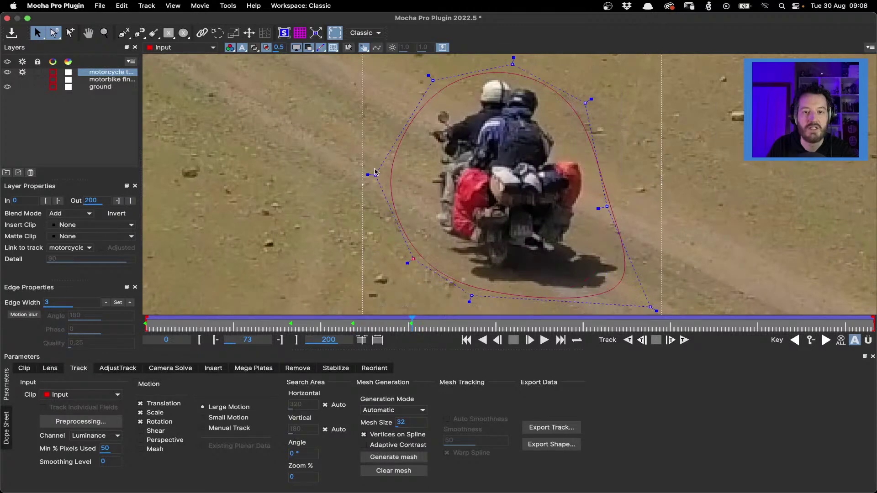
left_click_drag(374, 172, 380, 178)
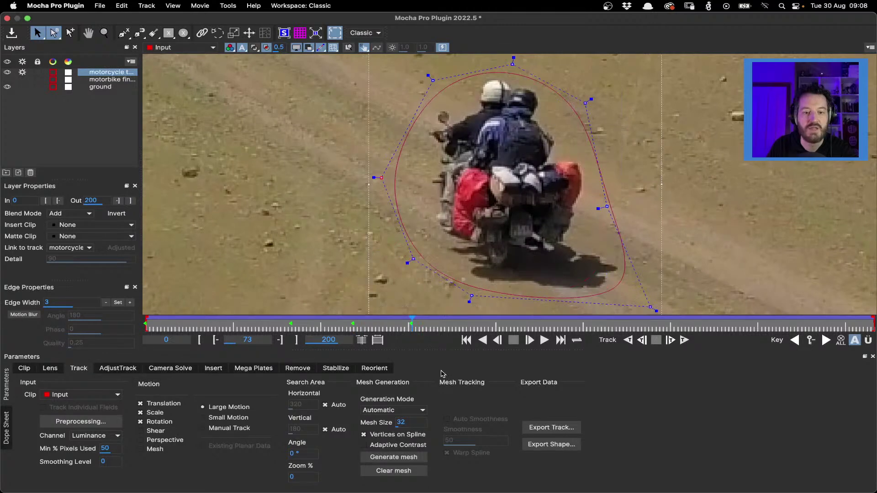
left_click_drag(441, 319, 593, 319)
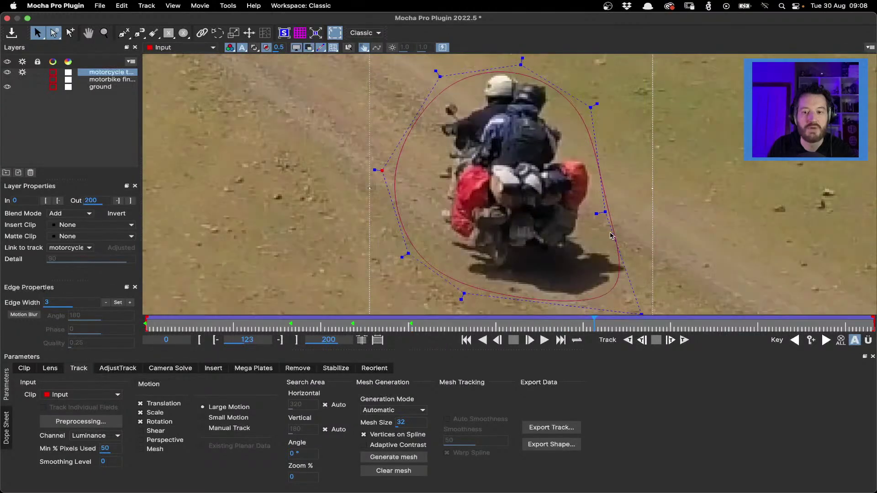
left_click_drag(605, 211, 630, 218)
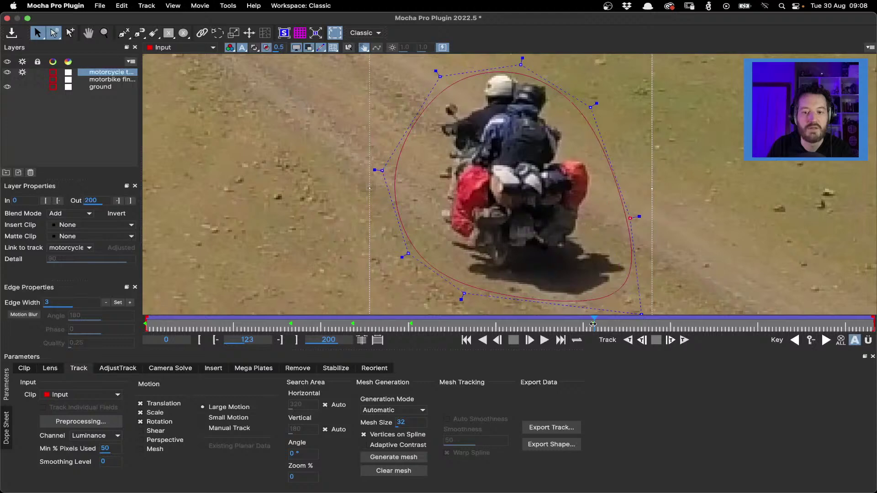
Step: Go to frame 129 and preview the motorcycle matte as a cut-out without the colour overlay
mouse_move(593, 324)
left_mouse_down()
mouse_move(733, 325)
mouse_move(338, 322)
mouse_move(616, 318)
left_mouse_up()
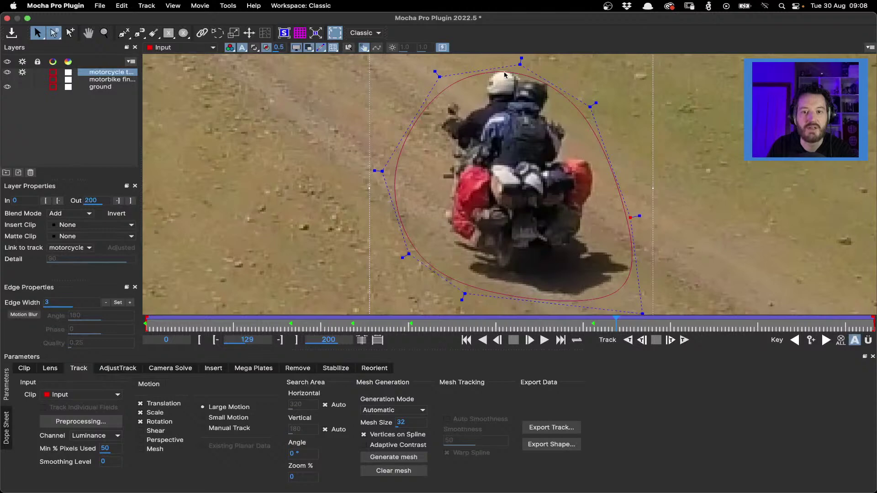
left_click(253, 48)
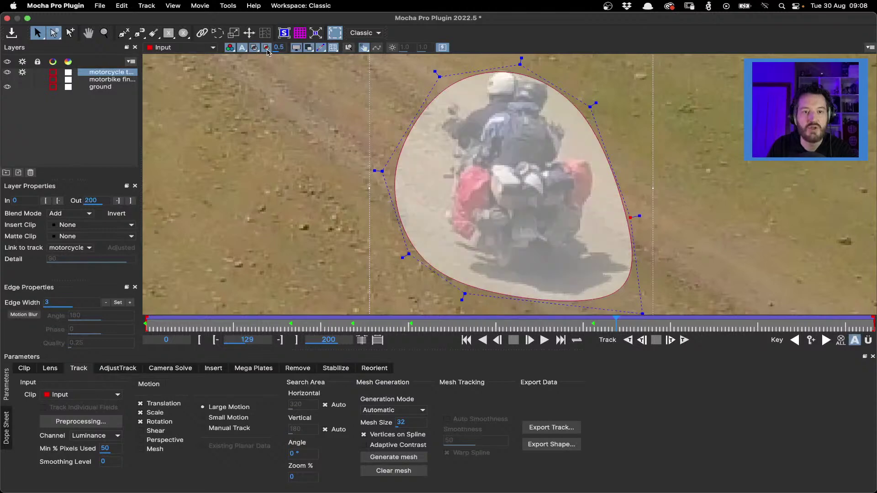
left_click(267, 48)
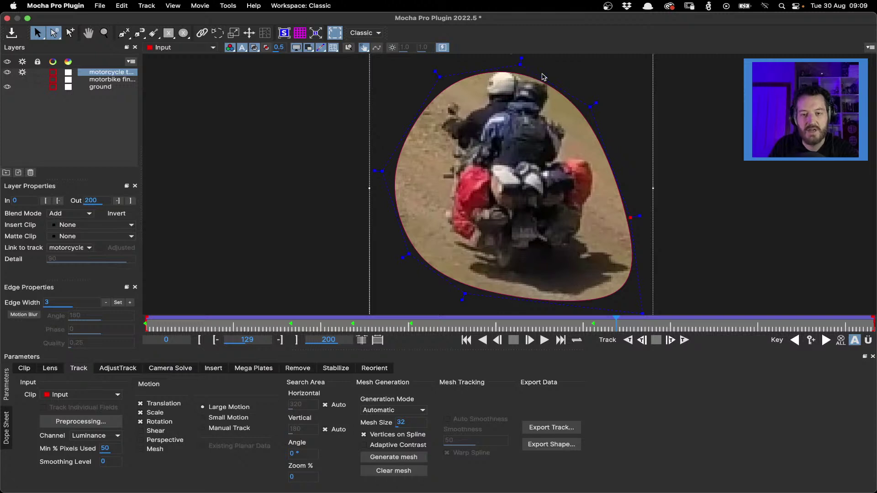
Step: Enable Uberkey, invert the motorcycle layer's matte and hide the viewer overlays
left_click(867, 342)
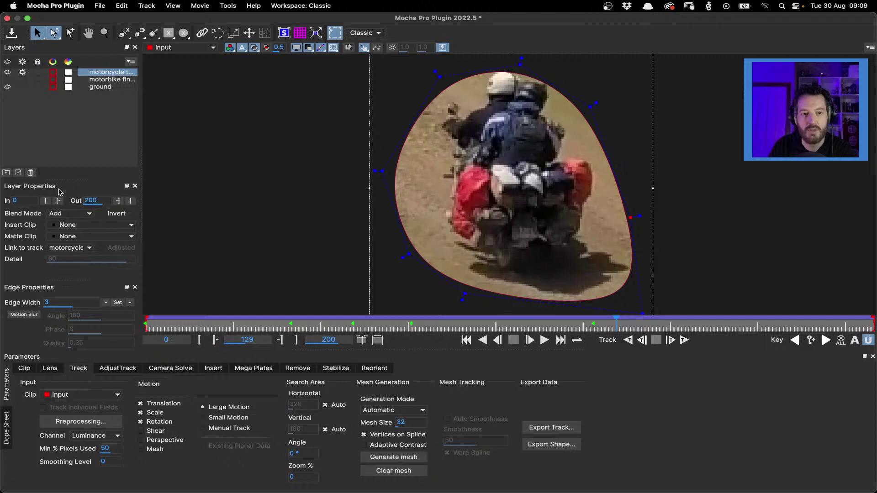
left_click(101, 213)
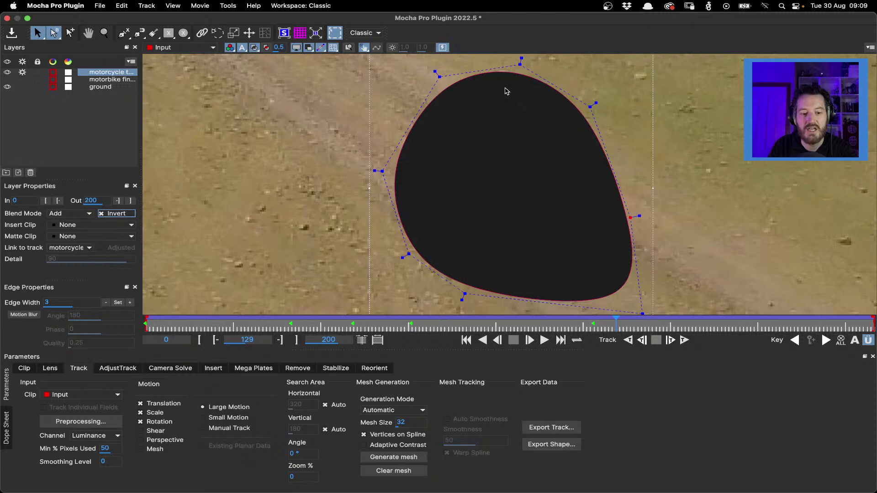
left_click(297, 48)
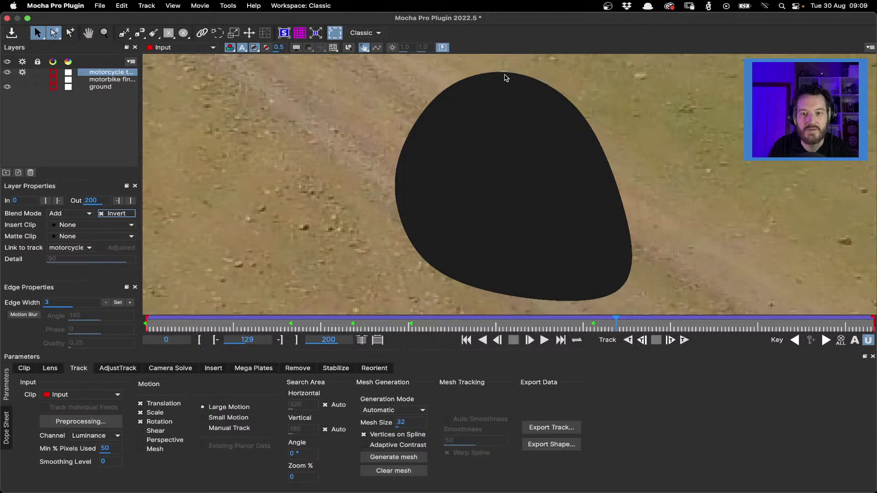
Step: Undo the last edit to the motorcycle matte's shape and return from Uberkey to Autokey, with the viewer overlays hidden
key("ctrl+z")
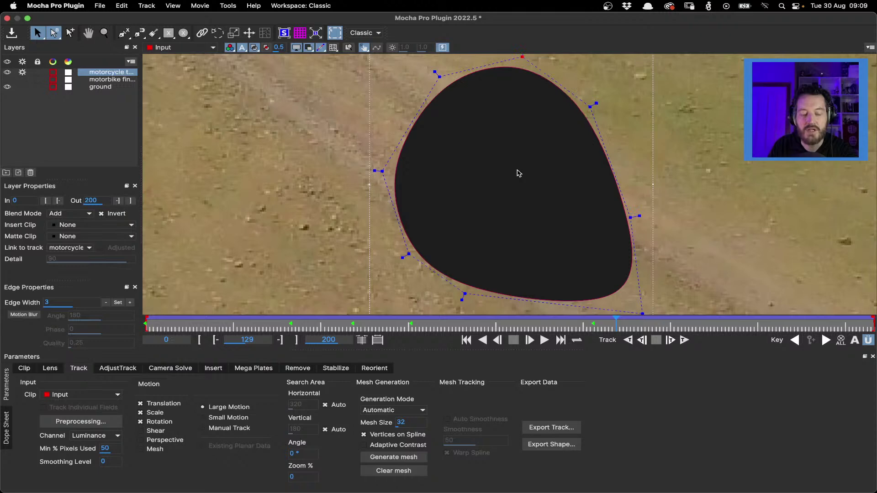
key("ctrl+shift+z")
key("ctrl+z")
key("ctrl+shift+z")
key("ctrl+z")
key("ctrl+shift+z")
key("ctrl+z")
key("ctrl+shift+z")
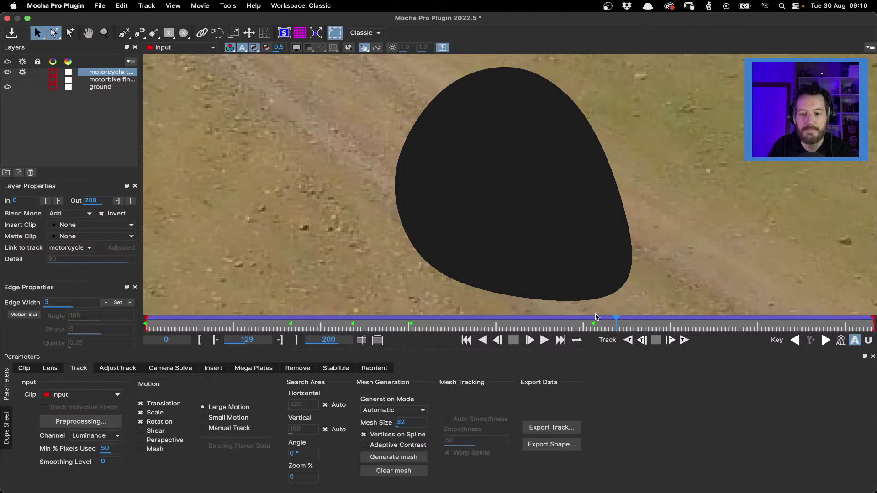
Step: Check the inverted motorcycle matte up to frame 193, turn off Invert, and scrub back to frame 0
left_click_drag(595, 316, 843, 336)
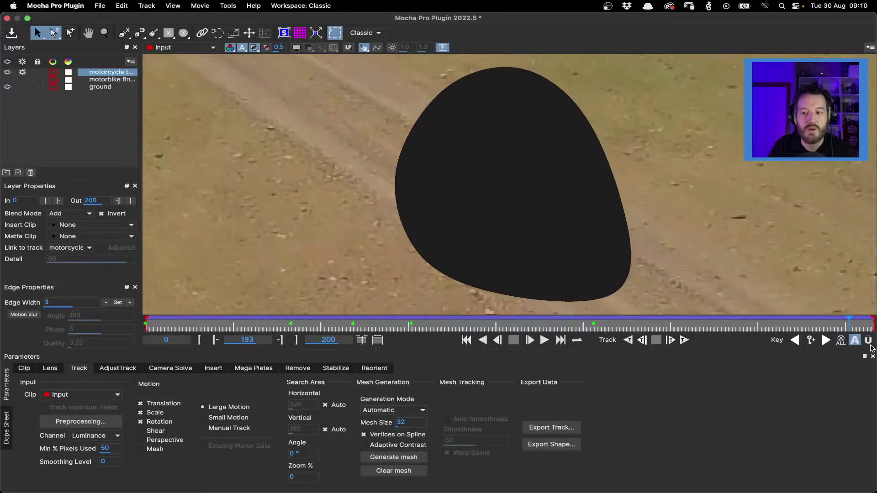
left_click(107, 214)
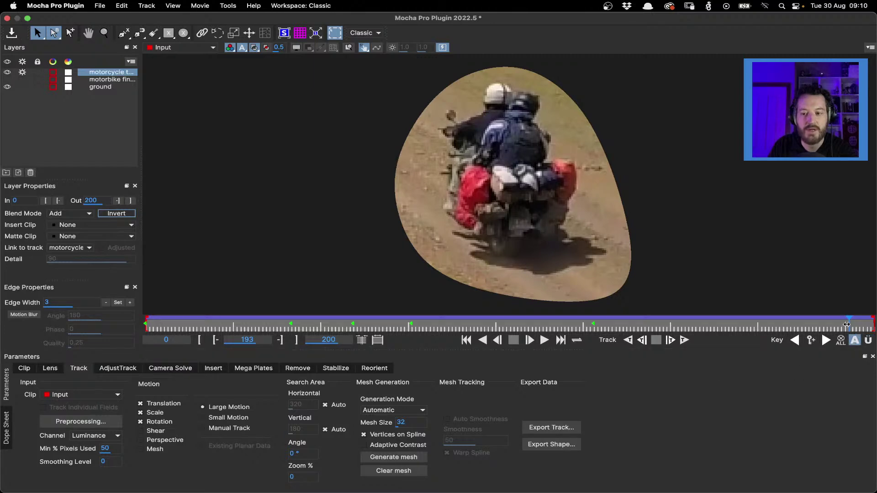
left_click_drag(846, 324, 146, 324)
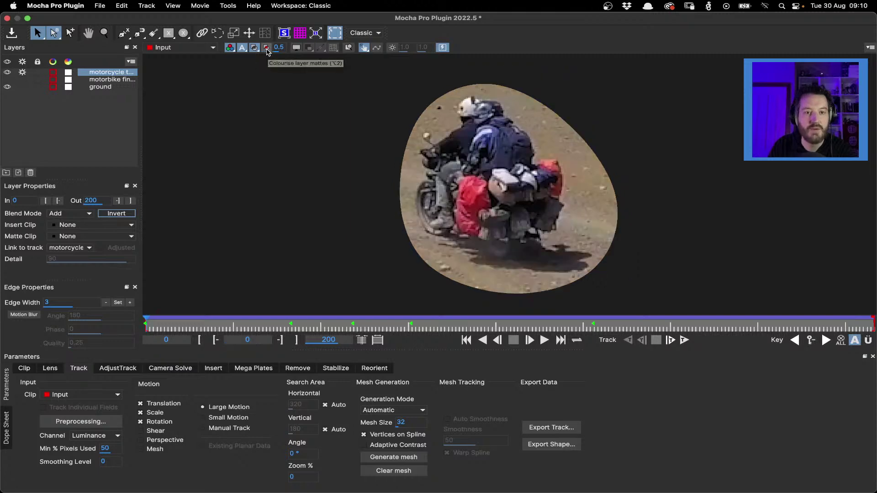
Step: Turn off the matte cut-out, show the spline overlays on the full frame, and preview the clip before returning to frame 0
left_click(265, 50)
left_click(296, 48)
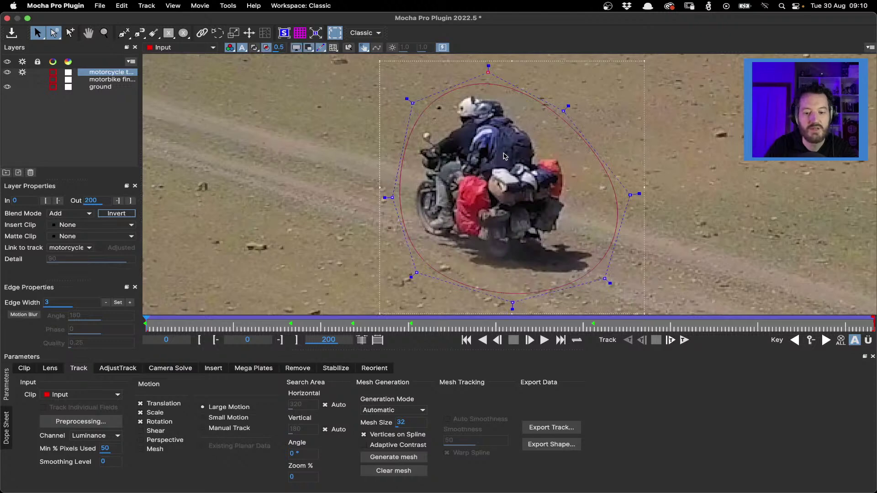
key("shift+z")
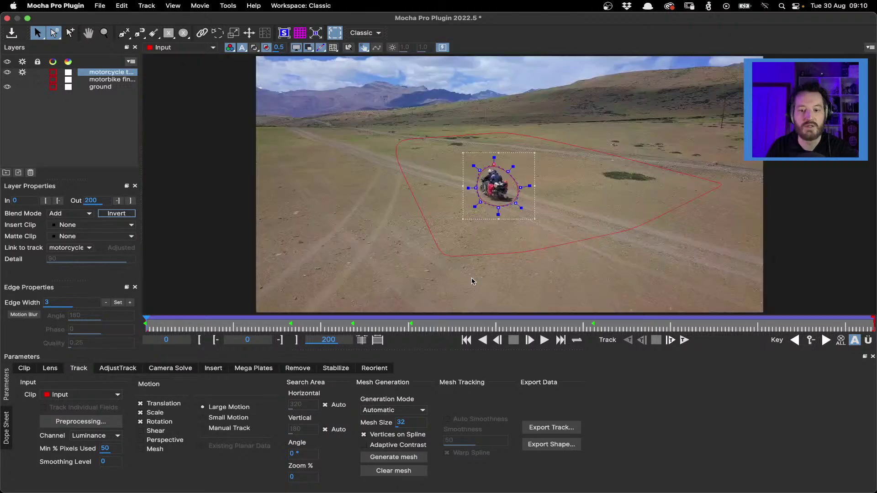
left_click(670, 340)
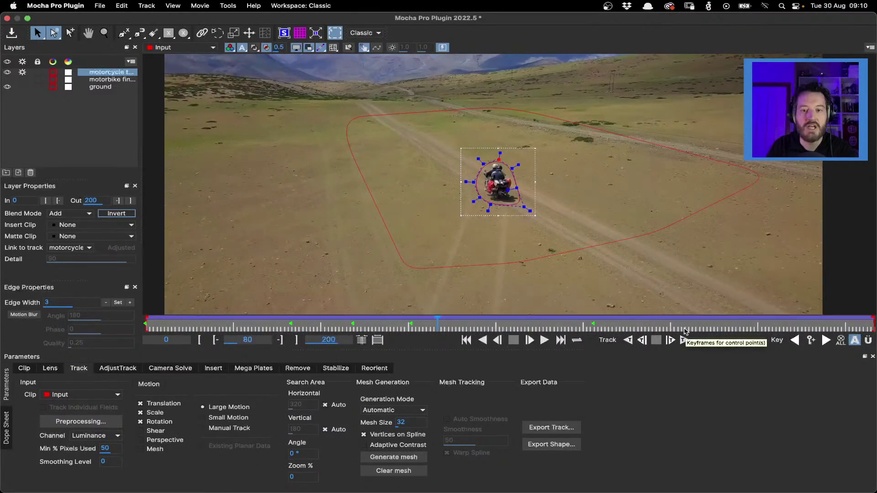
key("Home")
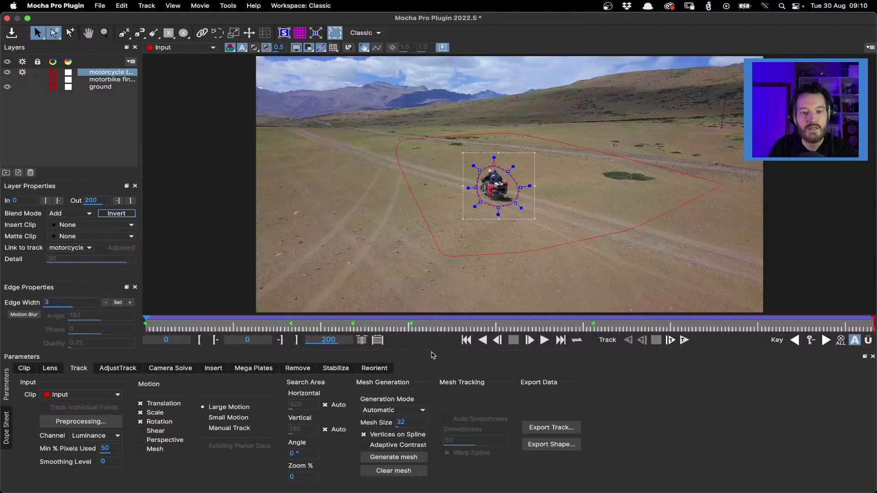
Step: Switch to the Remove module and try to render the motorcycle removal on frame 0
key("ctrl+8")
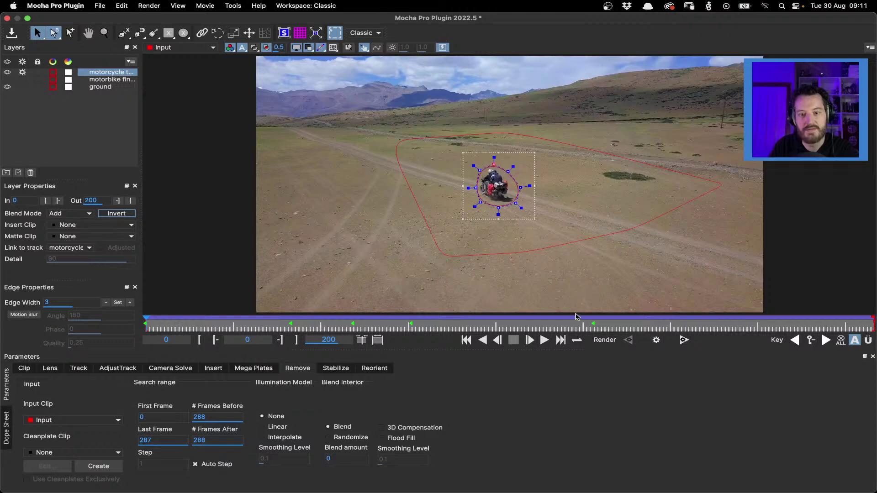
key("plus")
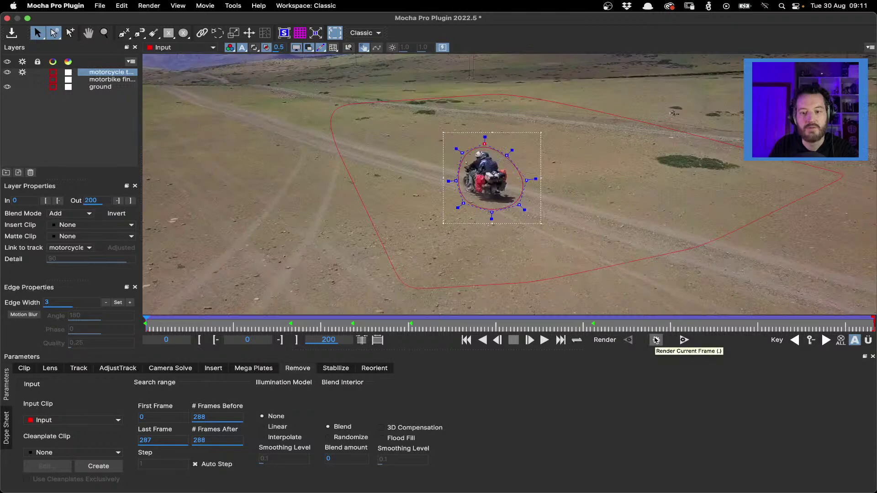
left_click(655, 339)
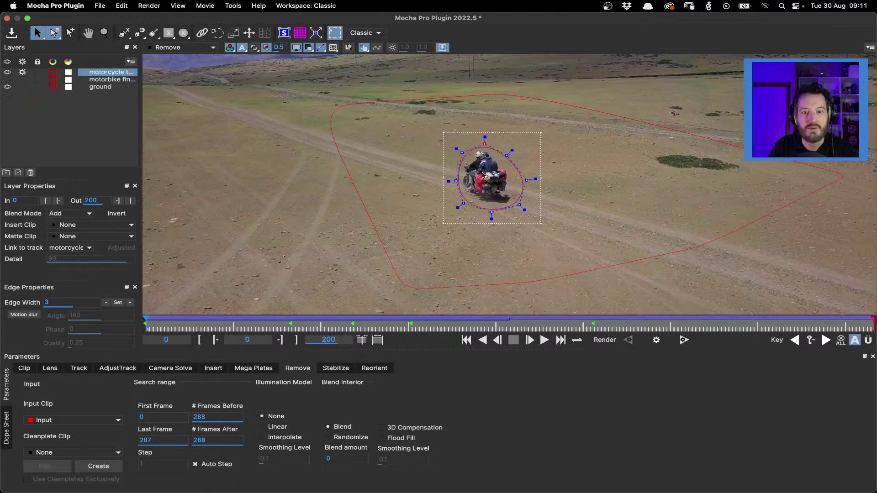
Step: Delete the hidden motorbike fin… layer and render the motorcycle removal on the current frame
left_click(101, 80)
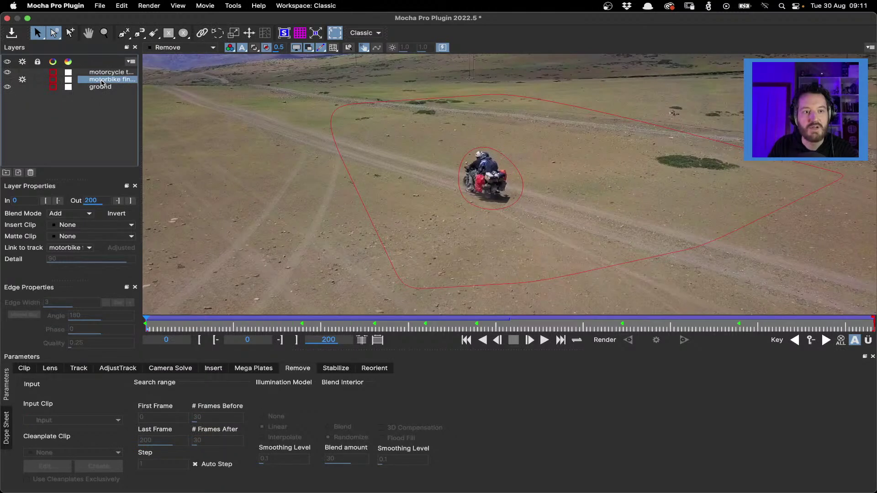
left_click(31, 172)
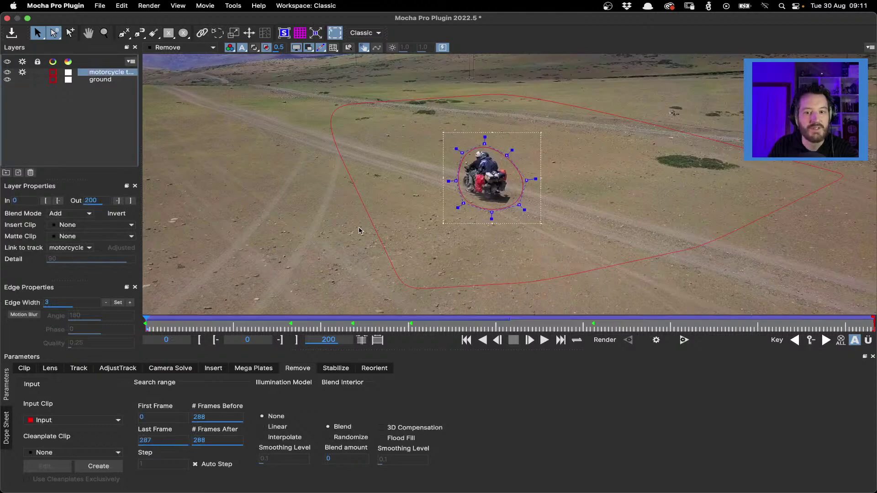
left_click(658, 341)
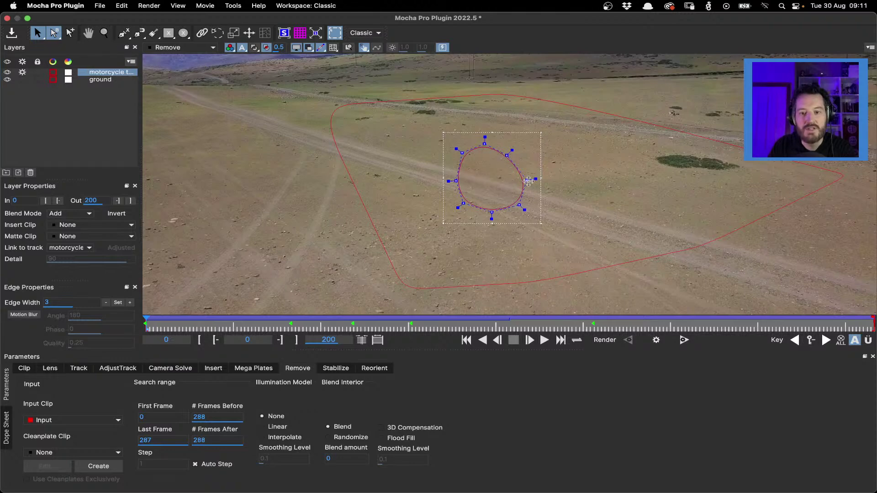
Step: Hide the overlays and inspect the rendered removal closely along the dirt track
key("o")
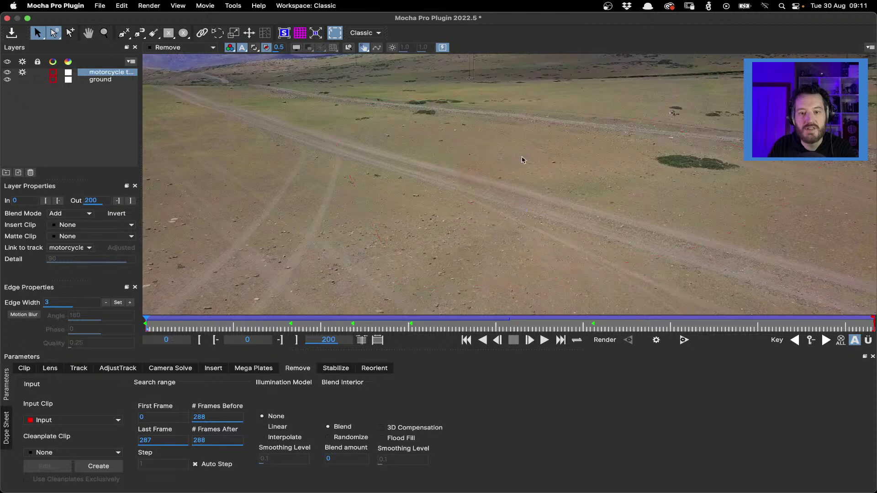
key("z")
left_click(449, 138)
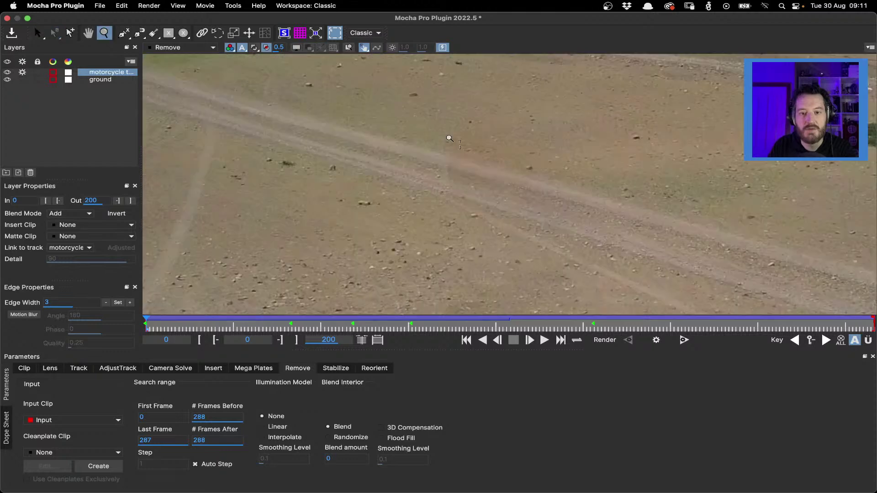
scroll(453, 179, "up", 1)
key("s")
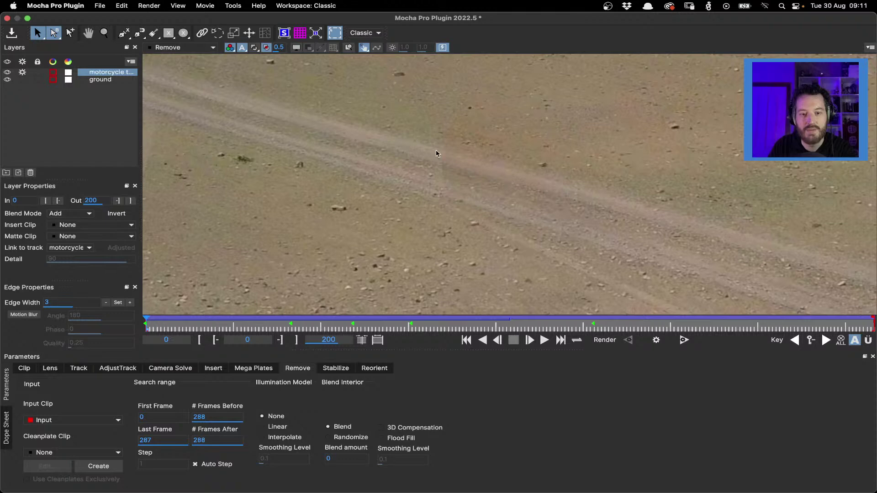
Step: Compare the original Selected layer clip with the Remove result at frame 0, ending on the Selected layer clip
left_click(176, 47)
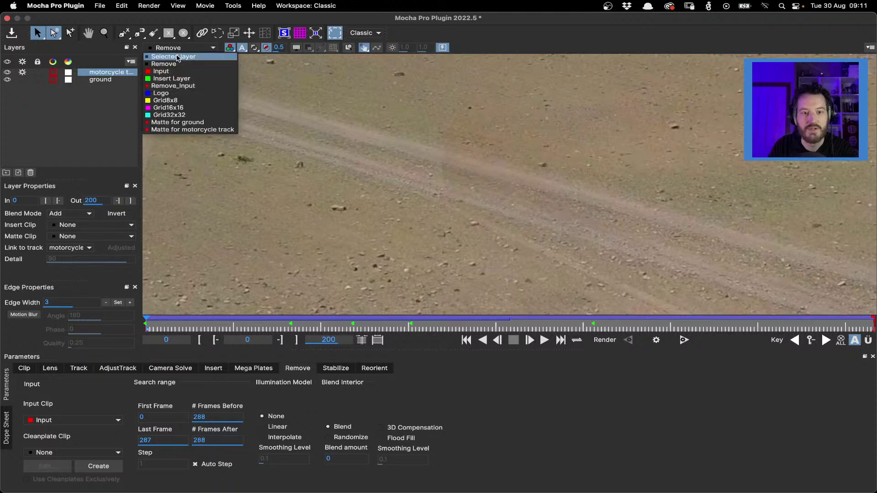
left_click(177, 57)
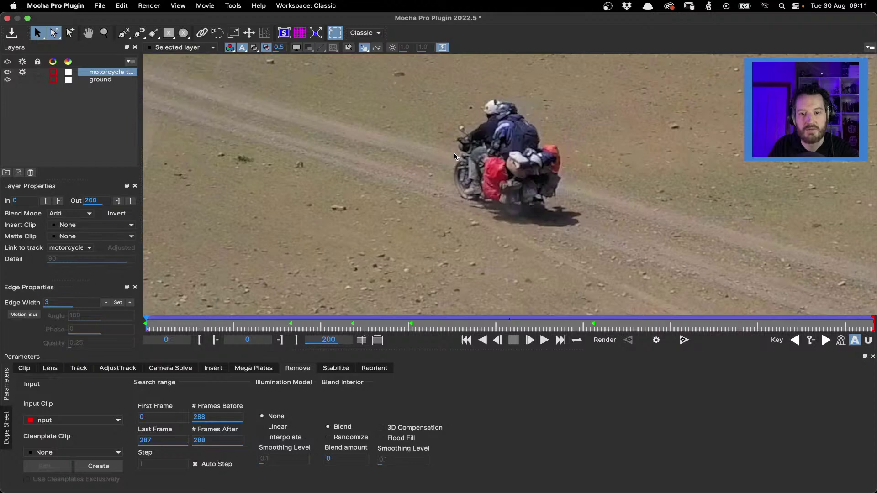
key("z")
left_click_drag(455, 157, 408, 187)
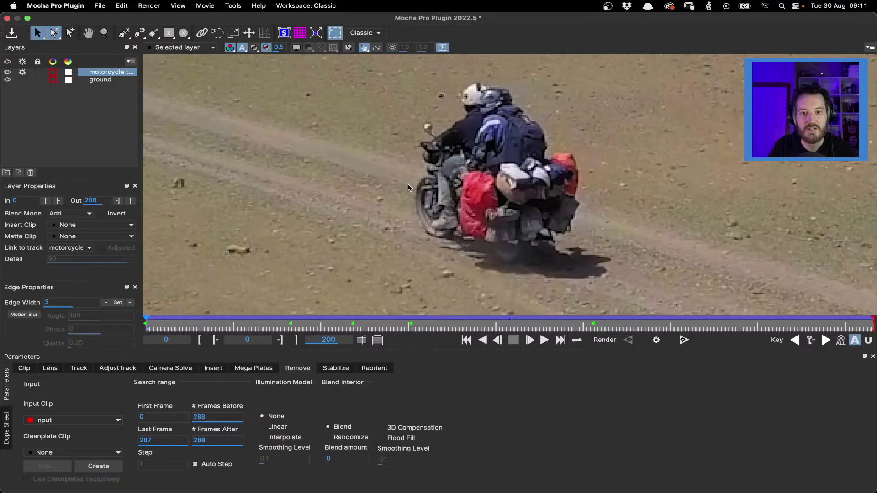
left_click(182, 47)
left_click(182, 77)
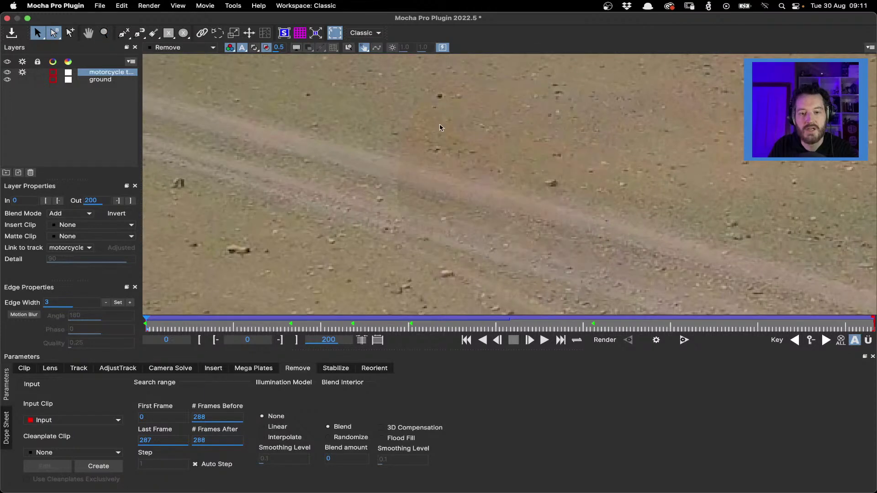
left_click(183, 48)
left_click(179, 57)
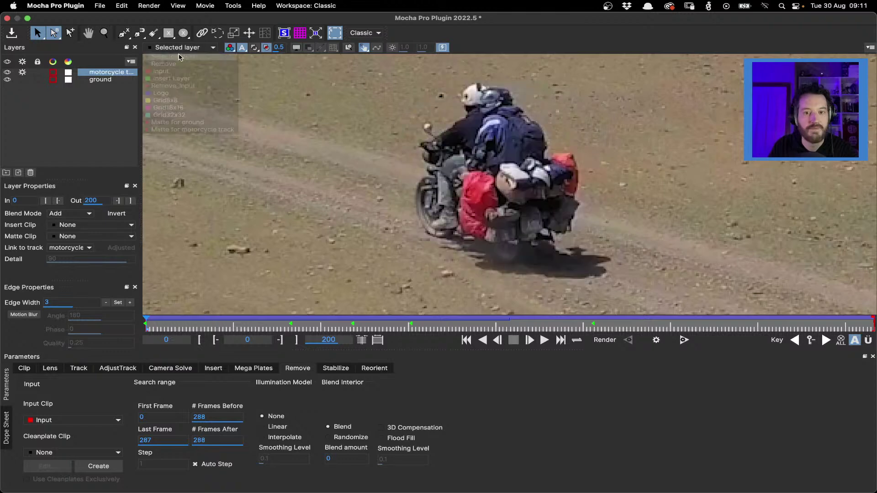
Step: Examine how the ground shifts behind the motorbike between frames 0 and 29, then return to frame 0
key("z")
scroll(499, 255, "down", 2)
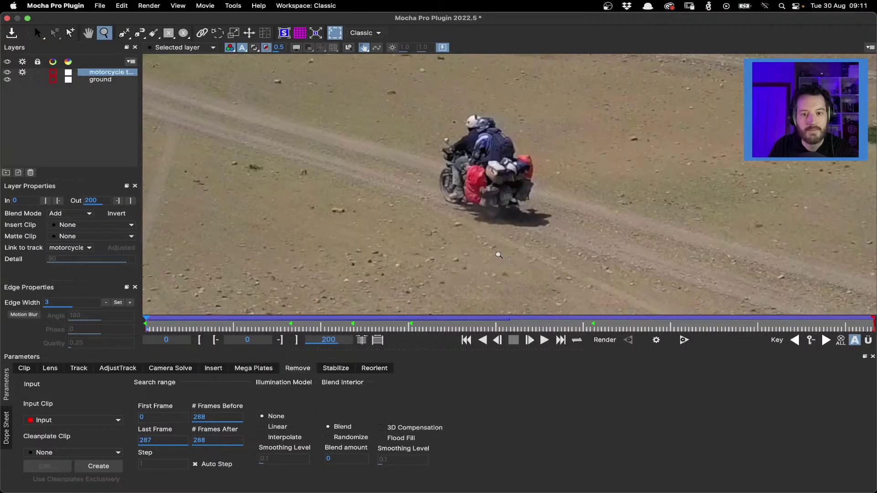
scroll(498, 255, "down", 2)
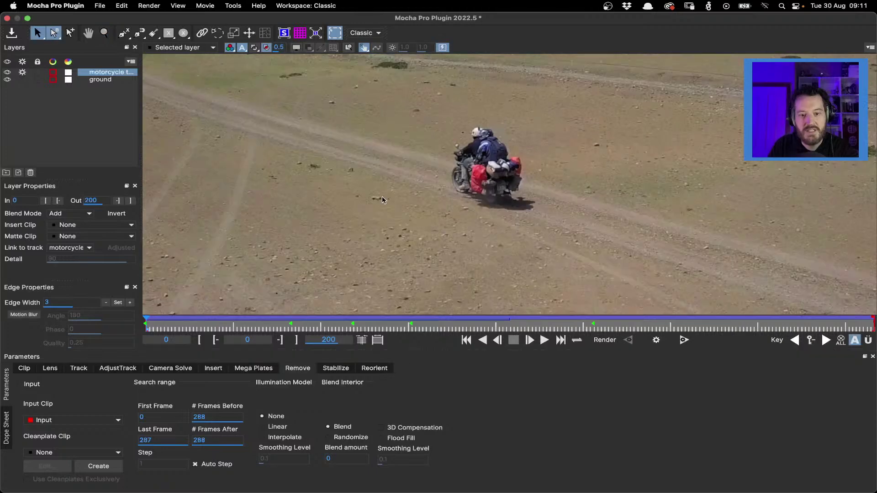
key("z")
scroll(382, 199, "up", 2)
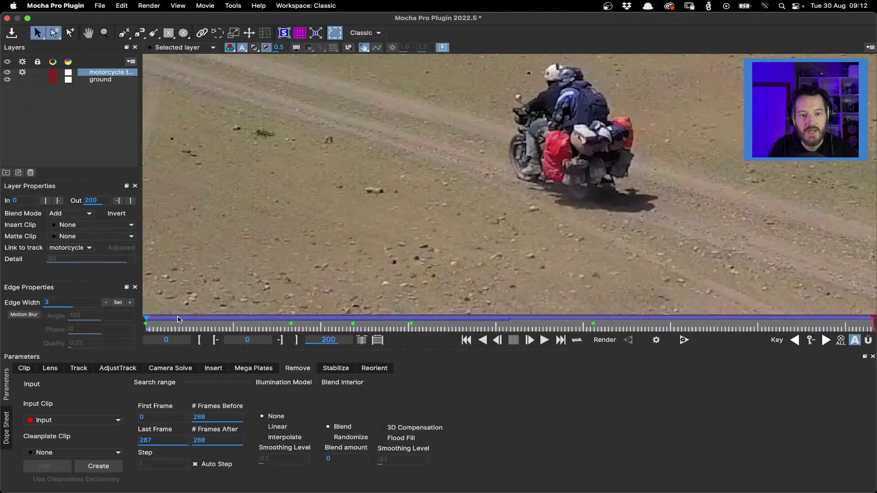
left_click_drag(179, 320, 253, 316)
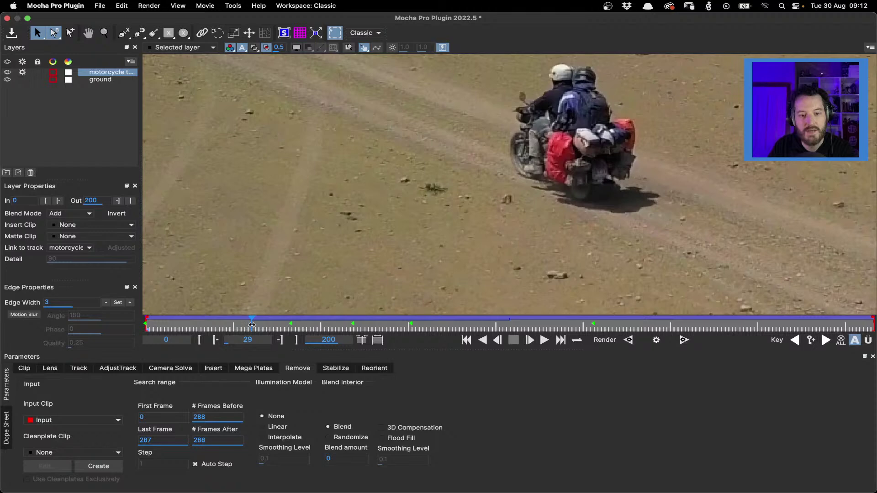
mouse_move(252, 325)
left_mouse_down()
mouse_move(172, 324)
mouse_move(248, 320)
left_mouse_up()
key("Home")
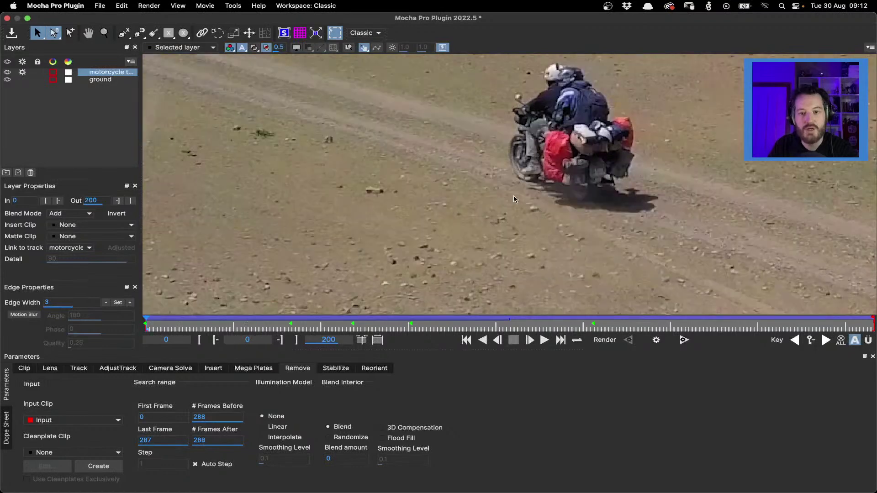
Step: Show the spline overlays and layer mattes, and select the motorcycle layer to display its matte over the bike
left_click(477, 184)
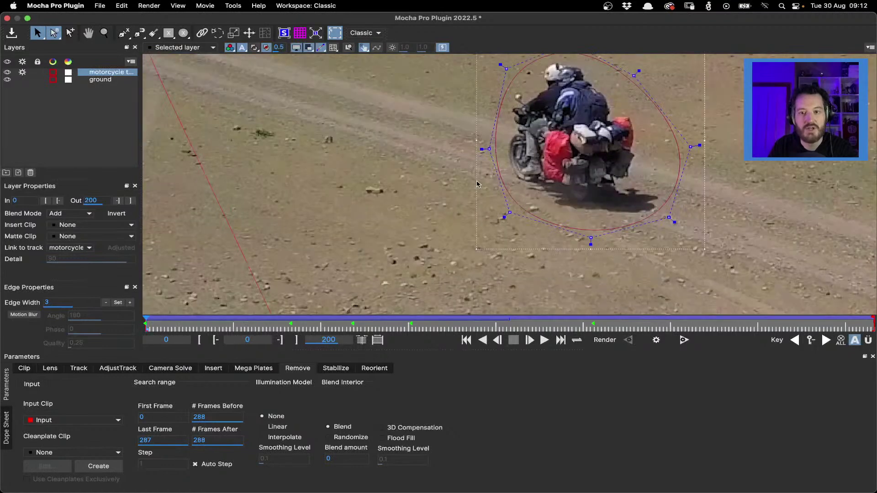
left_click(255, 48)
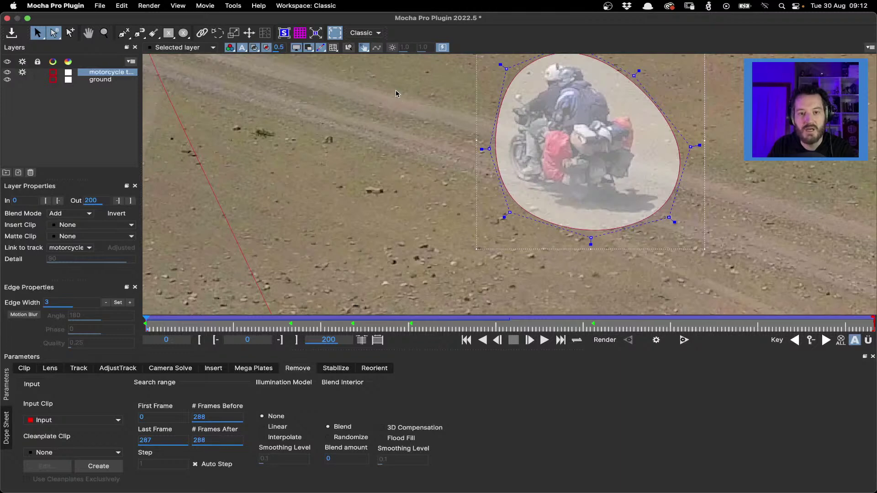
left_click(429, 109)
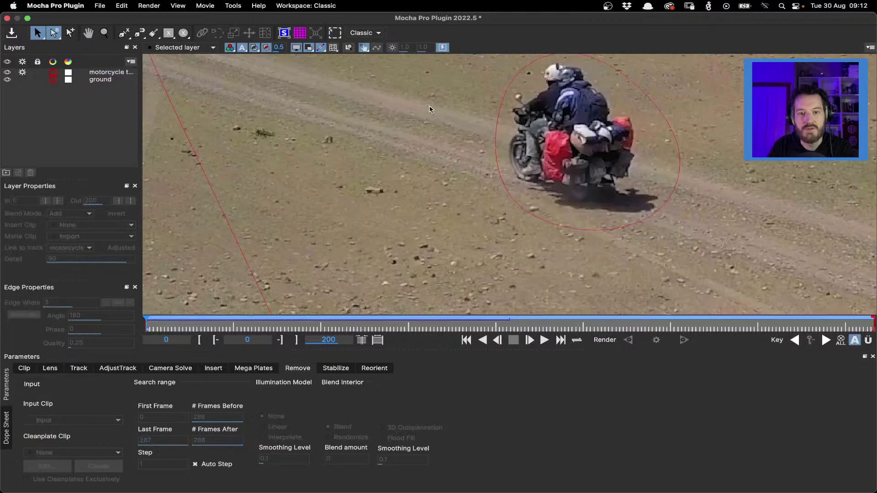
left_click(534, 115)
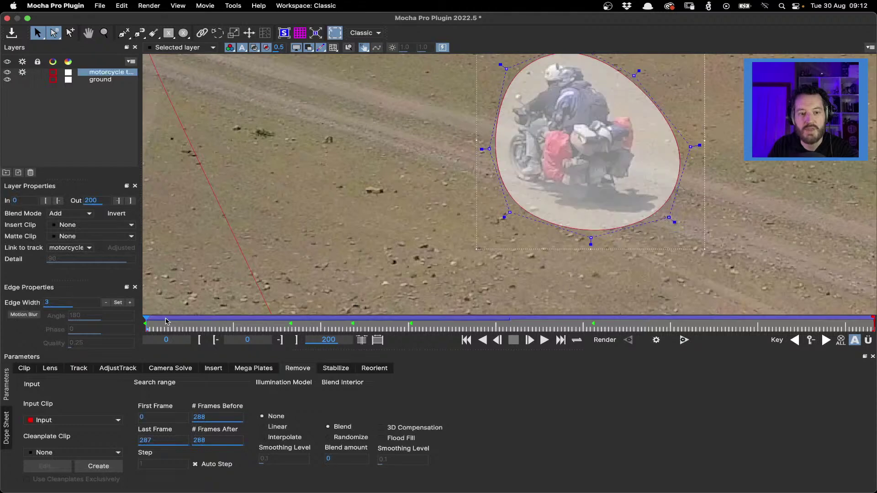
Step: Scrub the highlighted matte back to frame 0, hide the layer mattes, and view the Remove clip with its spline overlays
left_click_drag(166, 321, 146, 325)
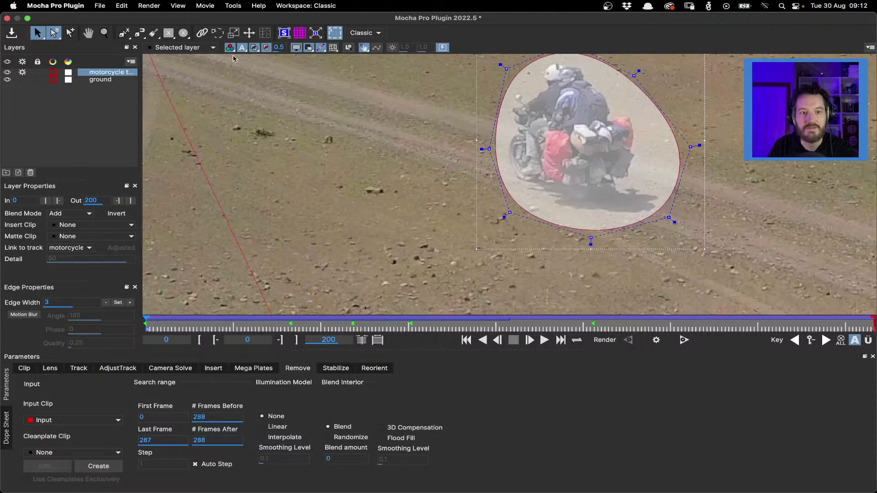
key("m")
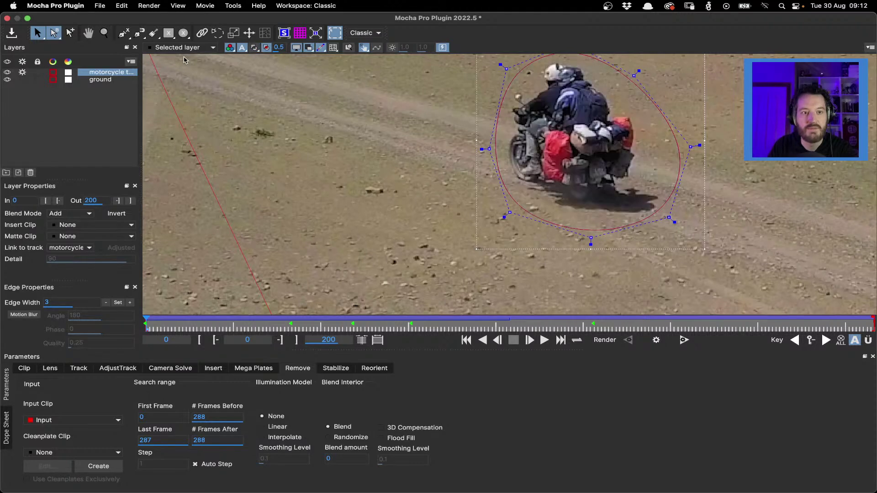
left_click(183, 47)
left_click(184, 59)
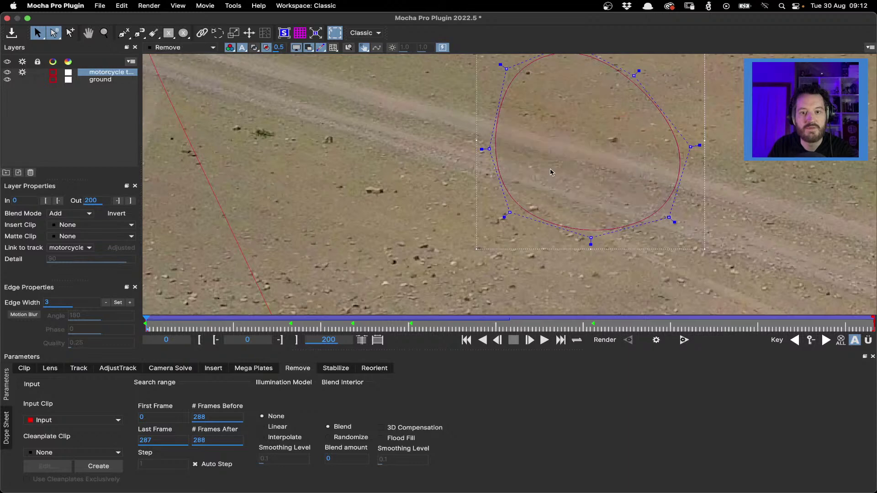
Step: Hide the spline overlays and view the original Selected layer clip with more of the surrounding ground in frame
key("l")
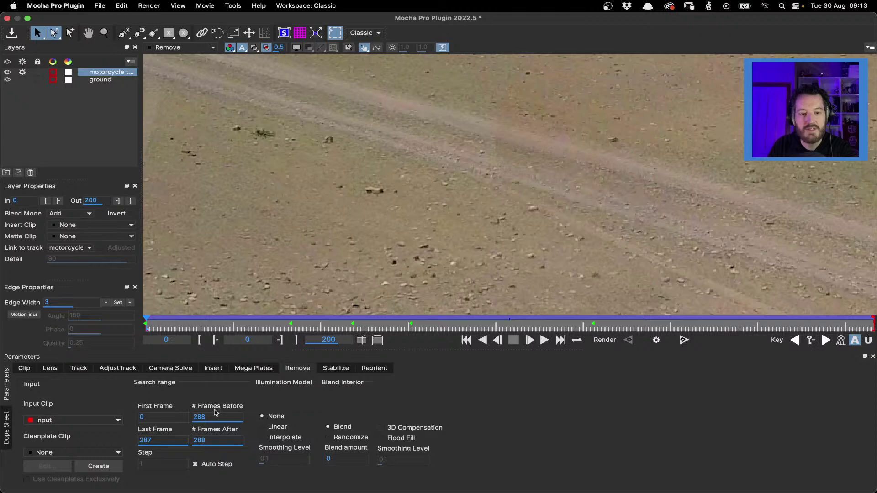
left_click(217, 439)
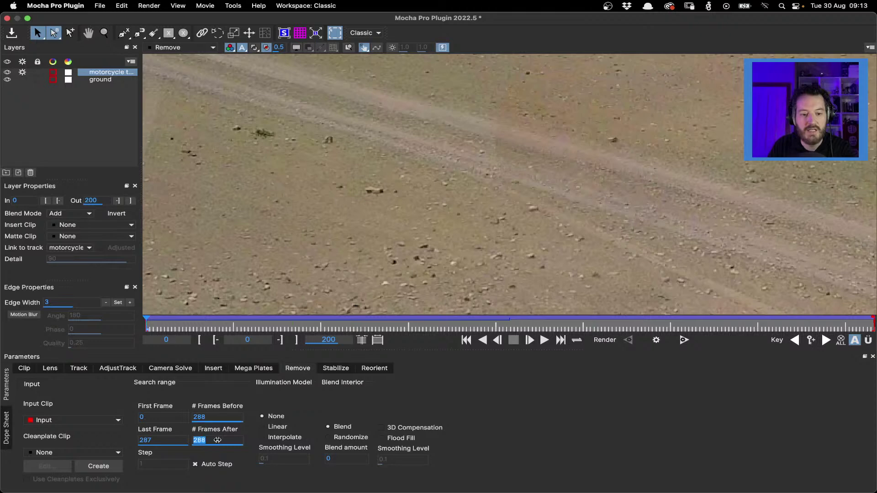
type("288")
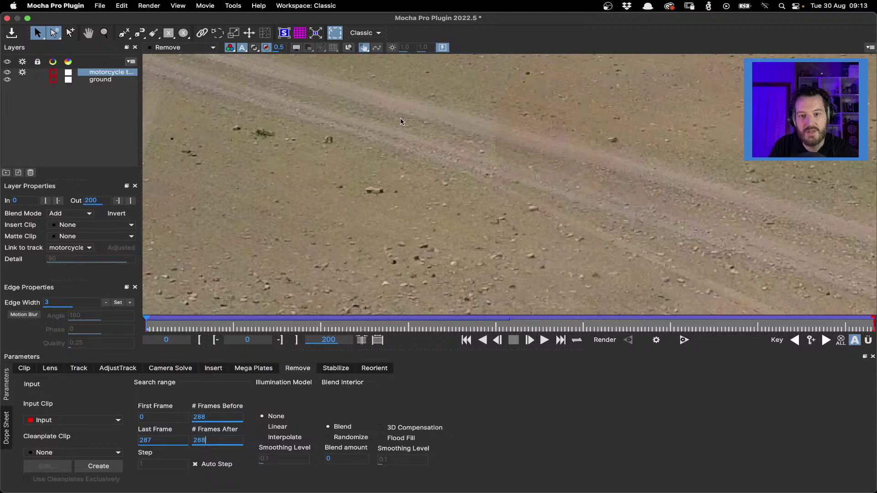
key("z")
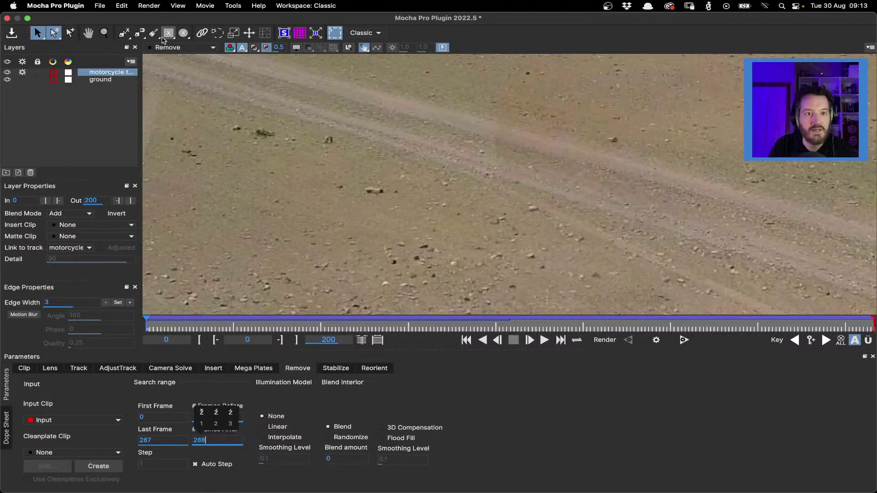
left_click(422, 157)
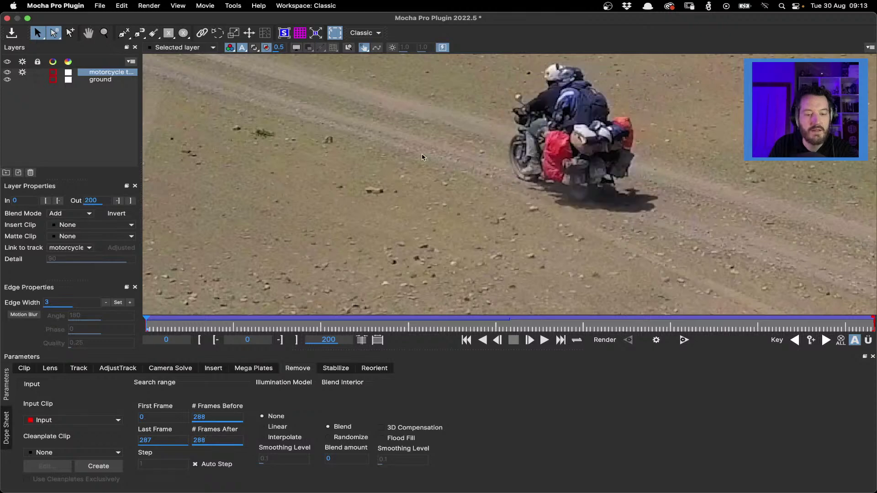
key("z")
left_click_drag(421, 157, 460, 152)
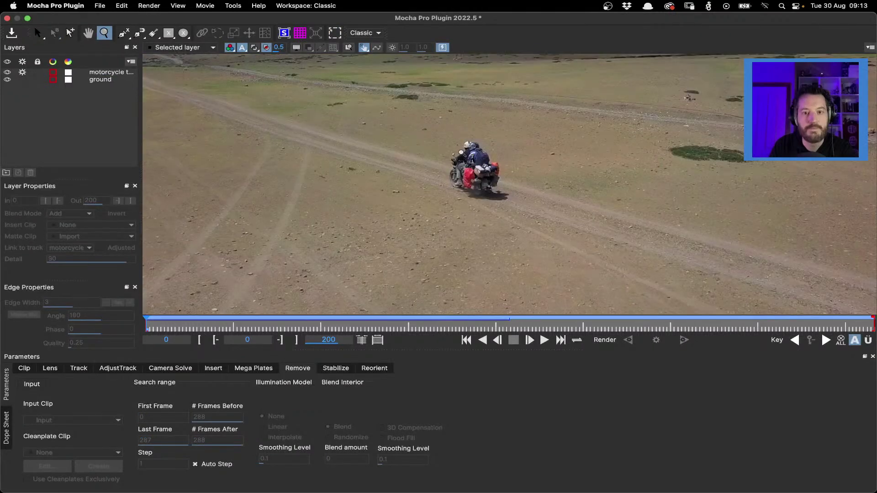
Step: Reselect the motorcycle layer, show the spline overlays, and scrub to frame 30 to see how far the bike moves
key("s")
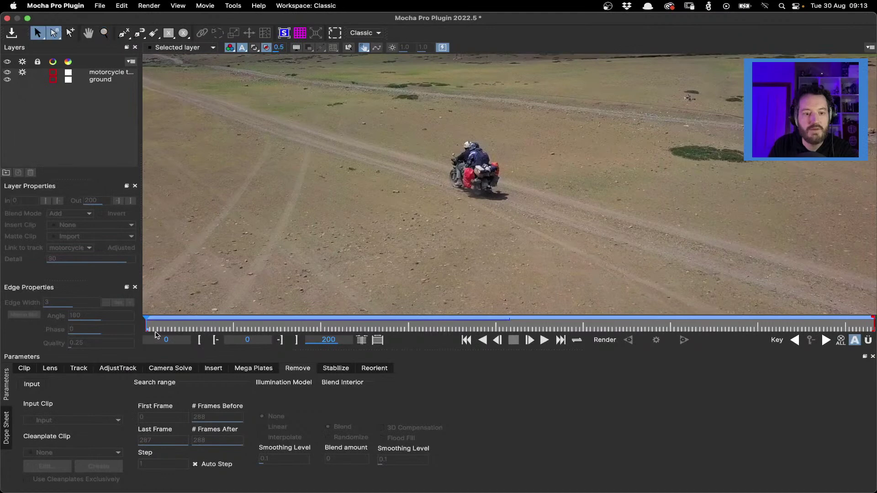
left_click_drag(155, 335, 146, 315)
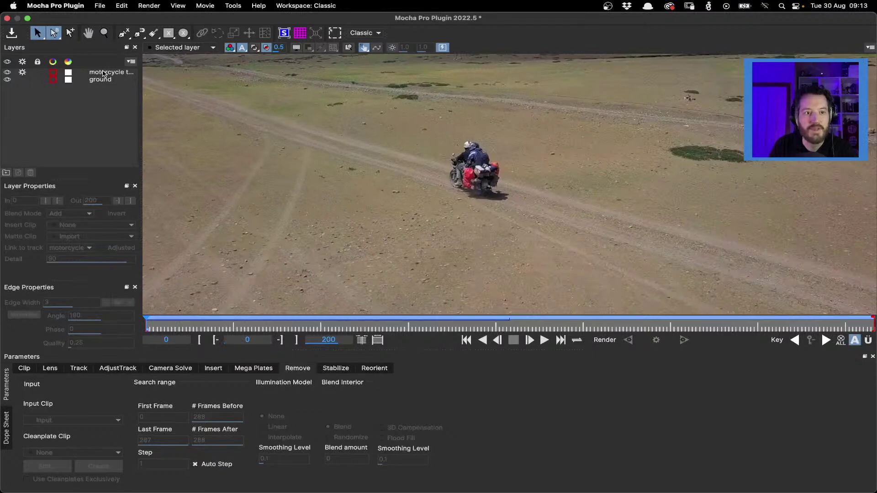
left_click(484, 285)
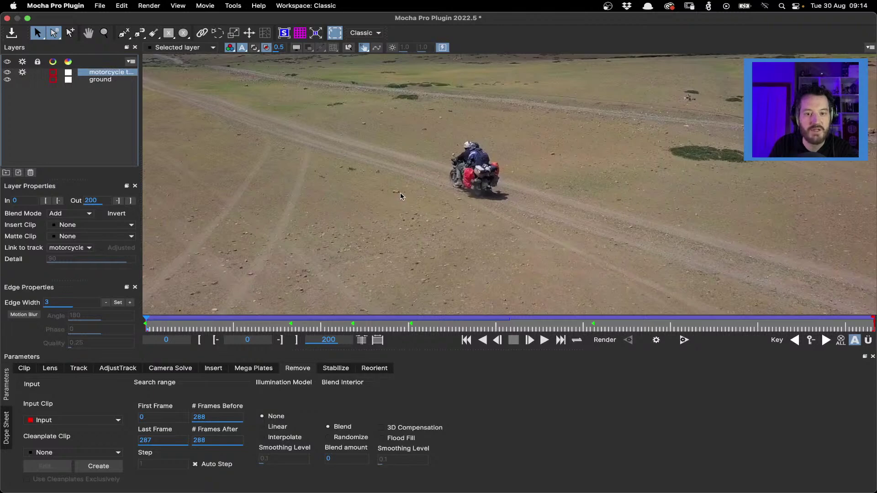
key("z")
mouse_move(400, 193)
left_mouse_down()
mouse_move(401, 144)
mouse_move(400, 184)
left_mouse_up()
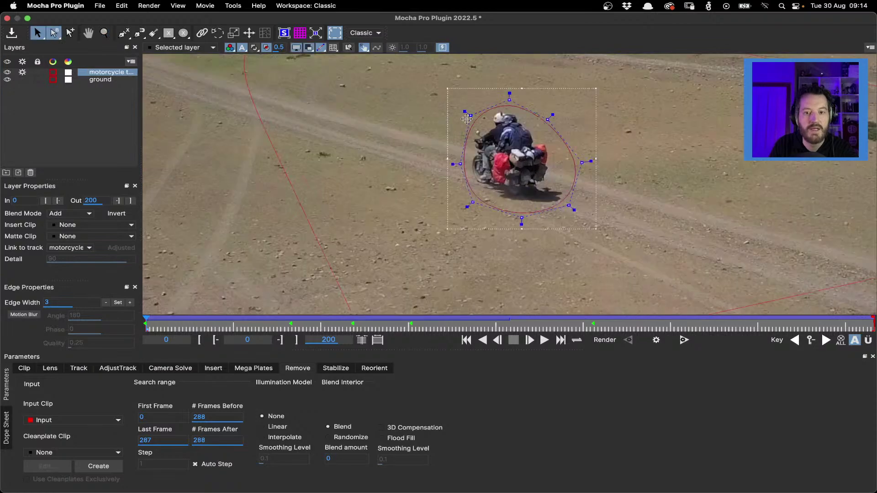
left_click(152, 323)
left_click_drag(152, 323, 251, 330)
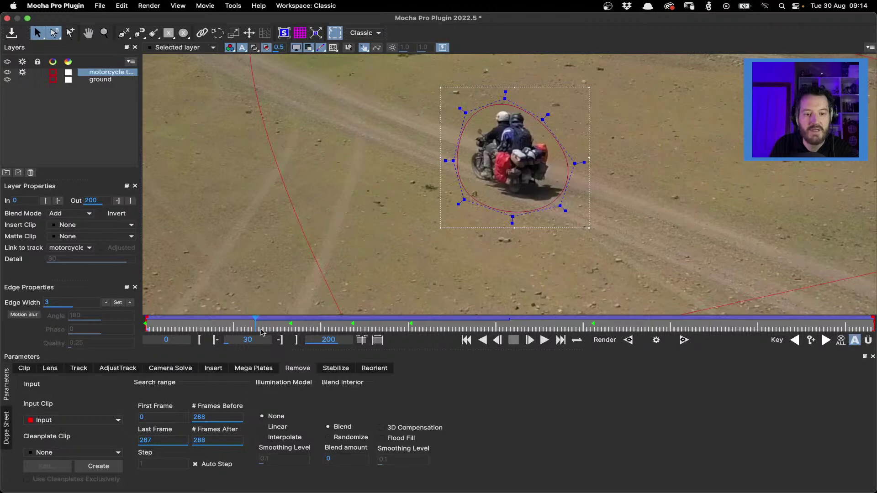
Step: With Uber-key enabled, set # Frames Before and # Frames After to 30 and render the removal at frame 0
left_click(868, 340)
left_click(219, 417)
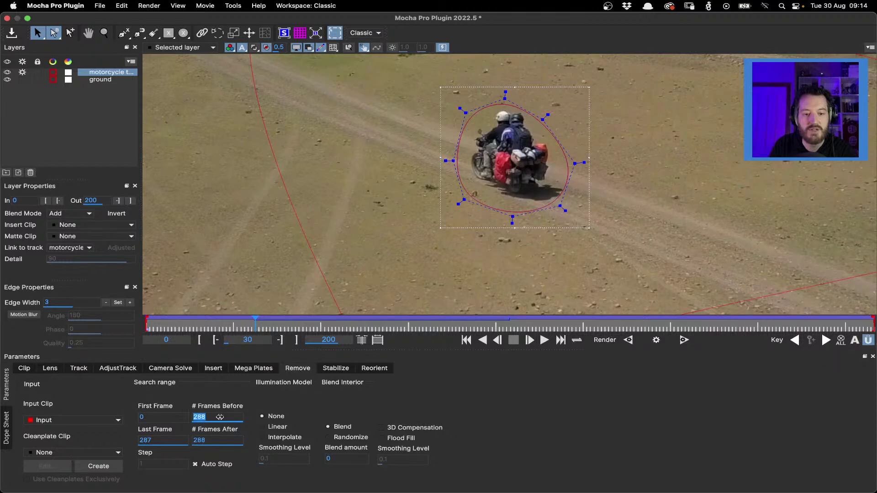
type("30")
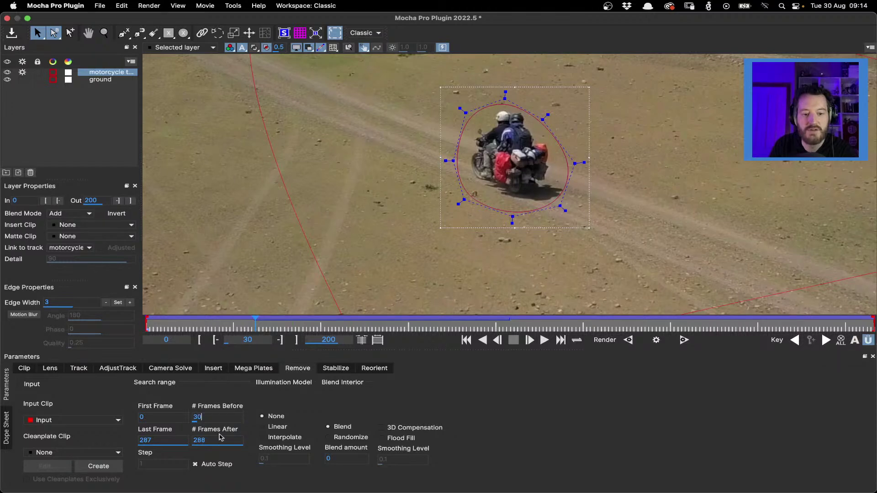
left_click(220, 439)
type("3")
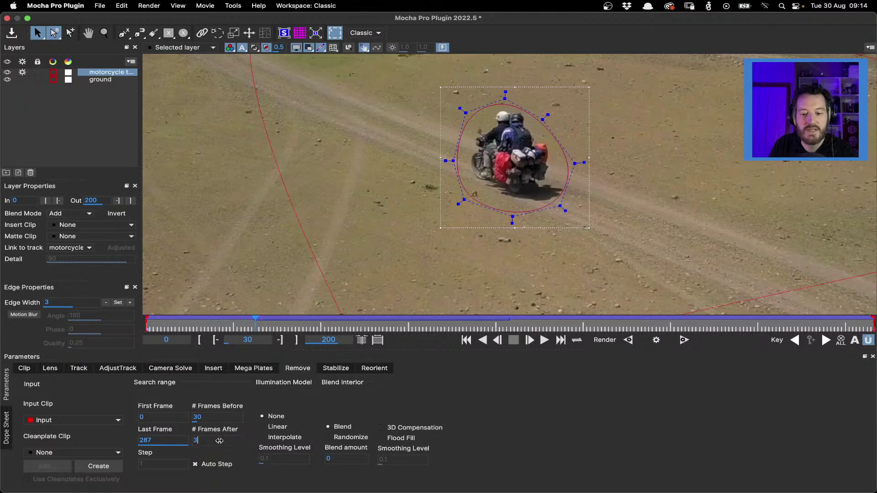
type("0")
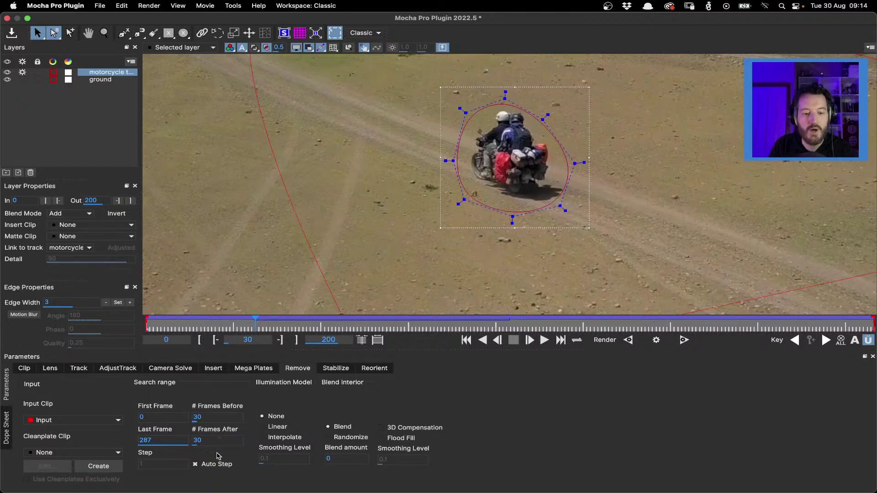
left_click(215, 418)
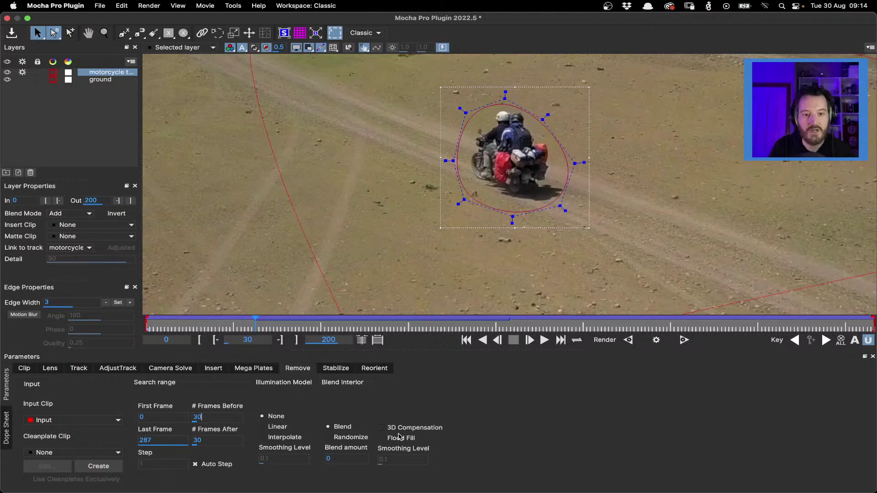
left_click(466, 341)
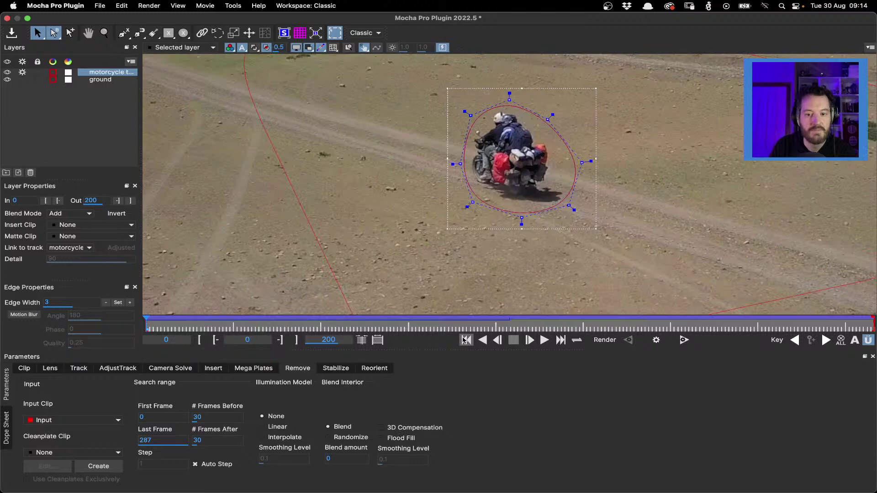
left_click(656, 340)
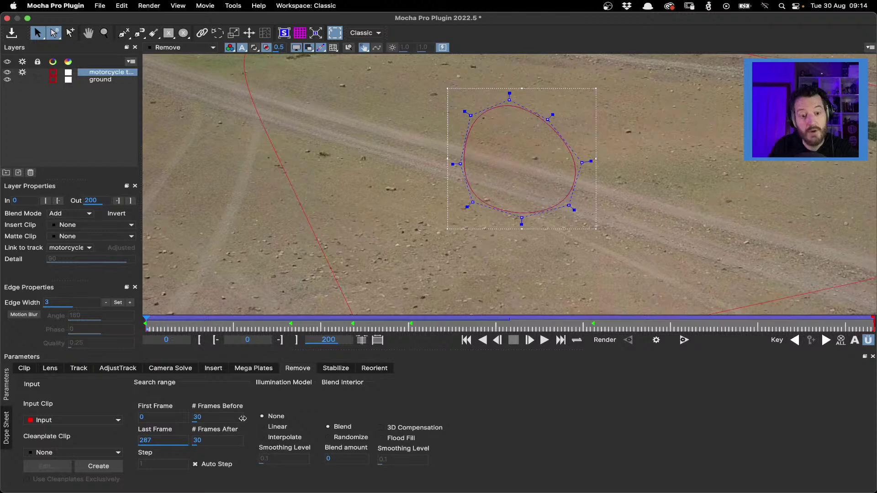
Step: Set # Frames Before and # Frames After to 5 and re-render frame 0
left_click(225, 416)
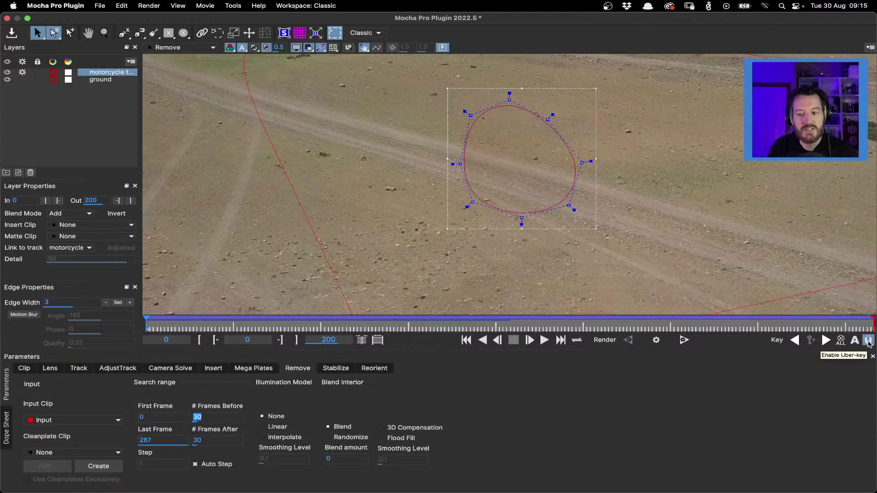
type("5")
left_click(218, 441)
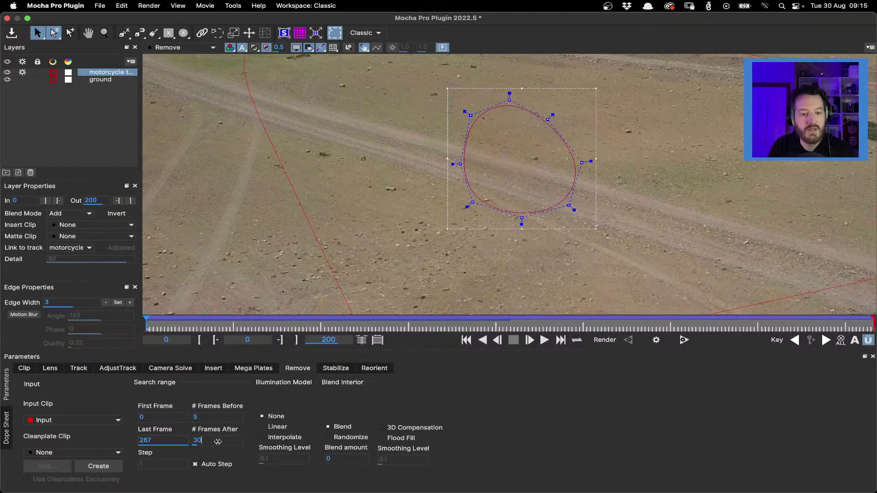
type("5")
left_click(218, 416)
left_click(289, 418)
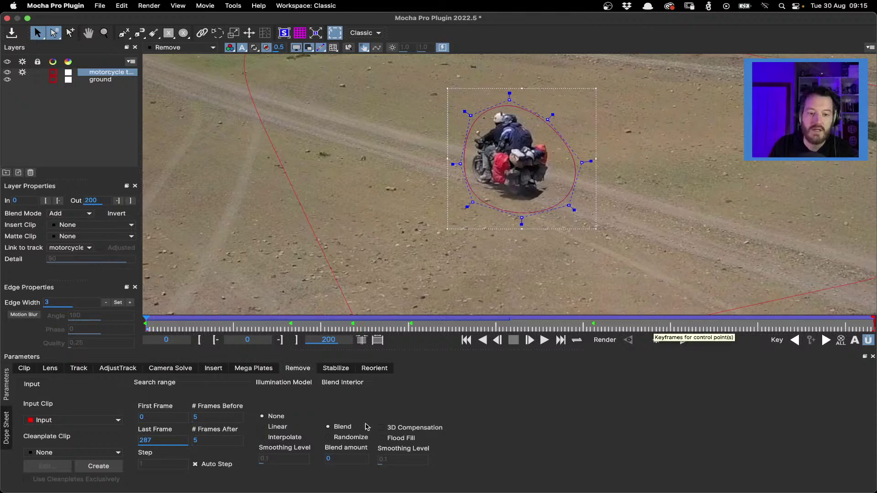
Step: Set # Frames Before and # Frames After to 10 and re-render frame 0
double_click(211, 417)
type("10")
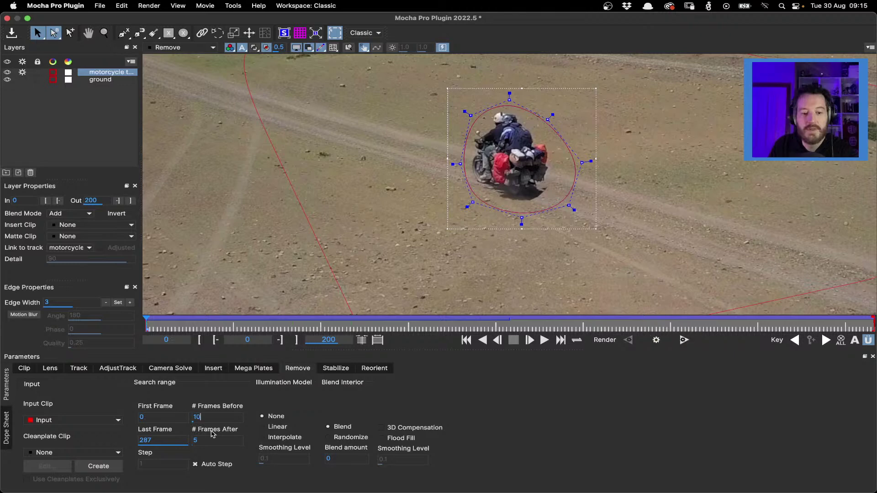
double_click(210, 441)
type("10")
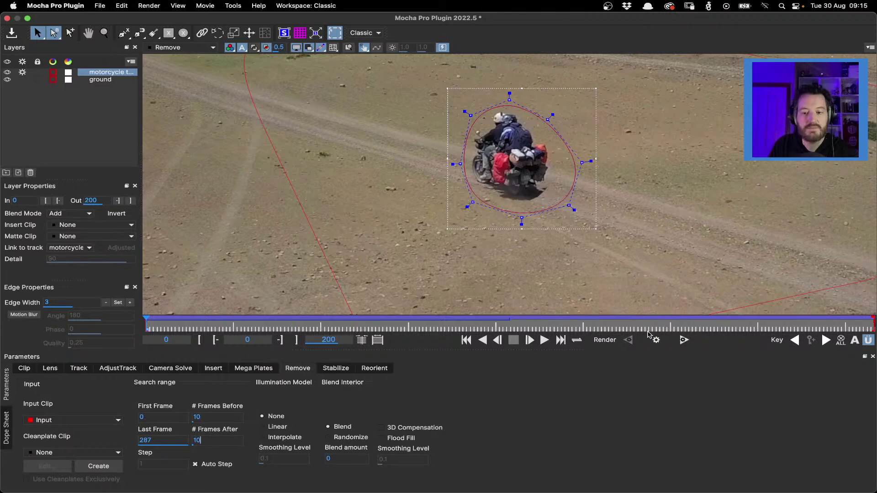
double_click(210, 416)
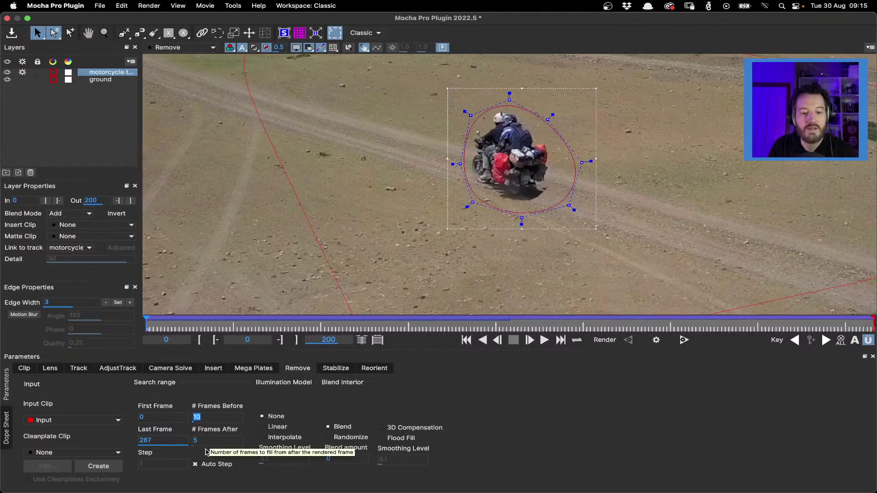
double_click(204, 438)
type("10")
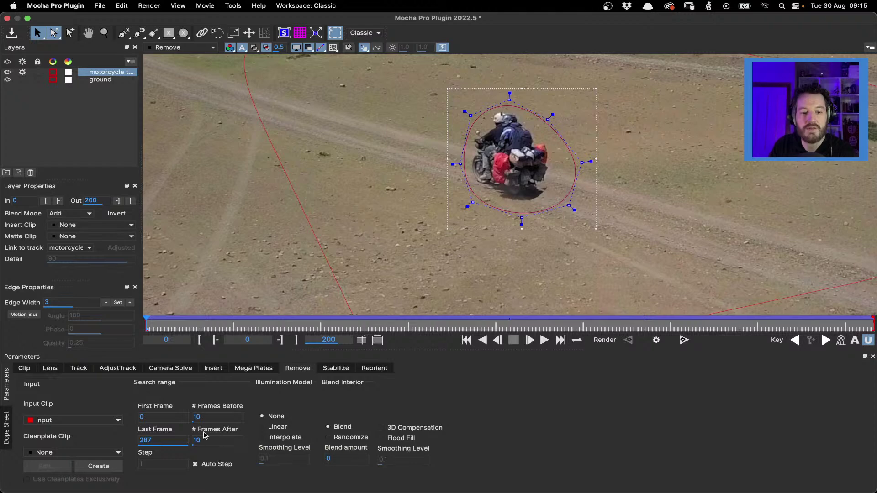
left_click(656, 340)
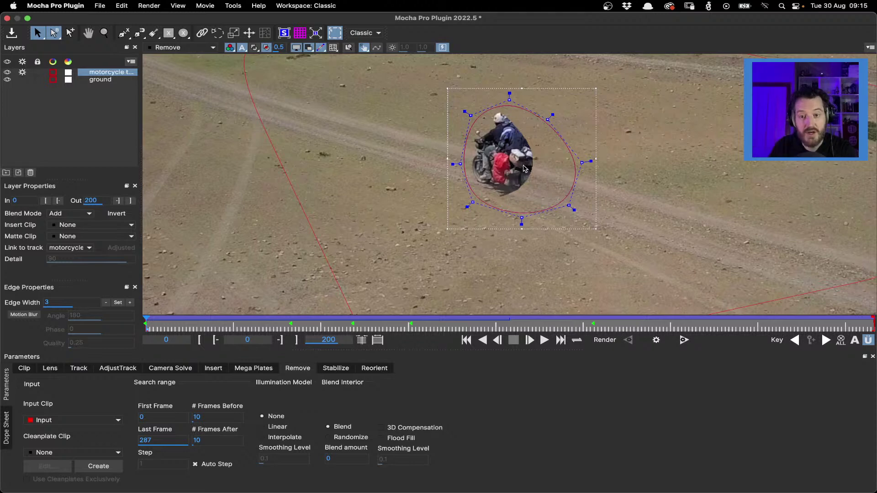
Step: Set # Frames Before and # Frames After to 30, re-render frame 0, and inspect the fill with the spline overlays hidden
left_click(217, 413)
type("100")
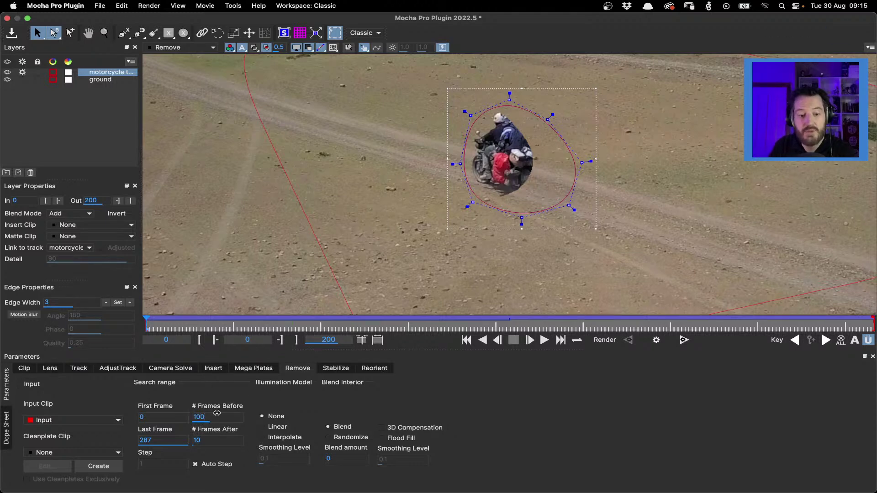
left_click(201, 441)
type("30")
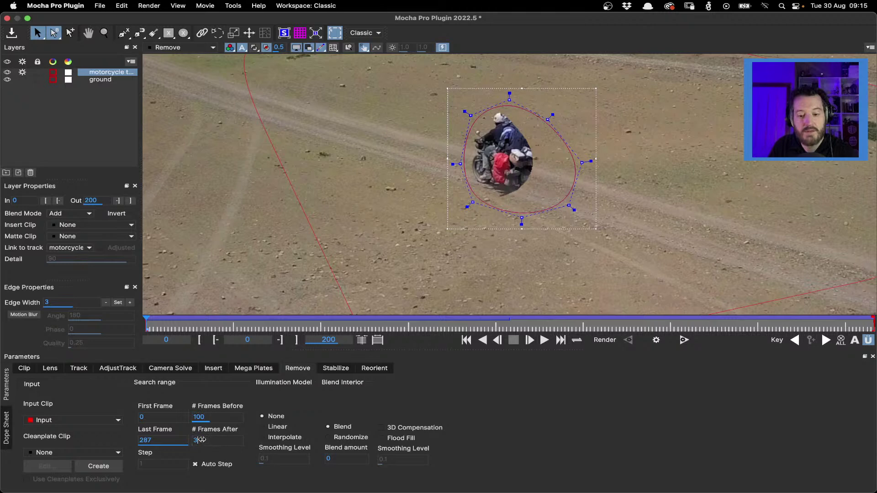
left_click(219, 417)
type("30")
left_click(220, 441)
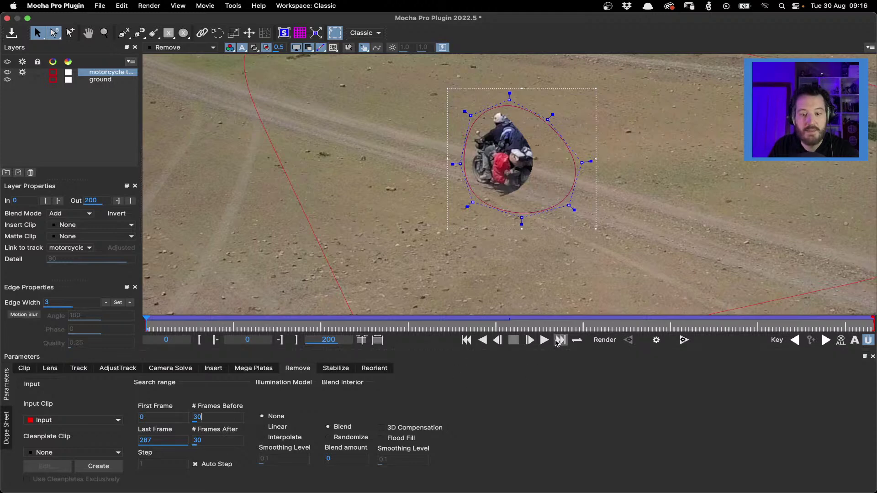
left_click(656, 340)
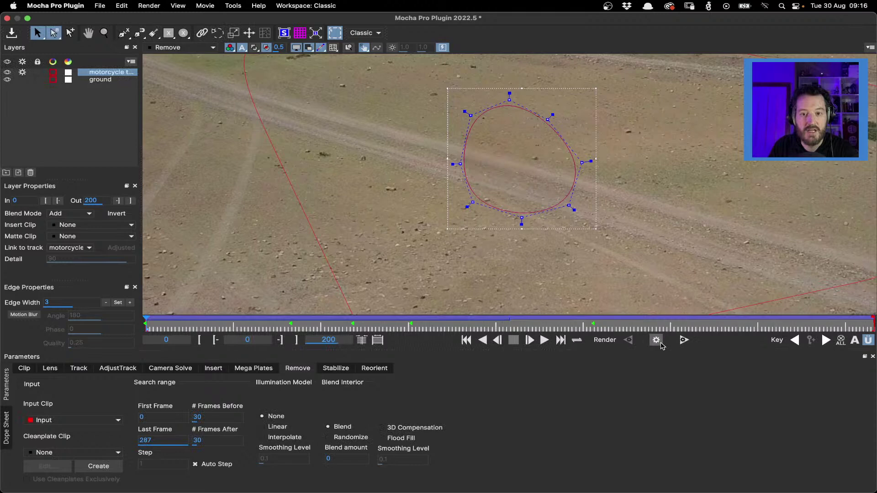
key("ctrl+h")
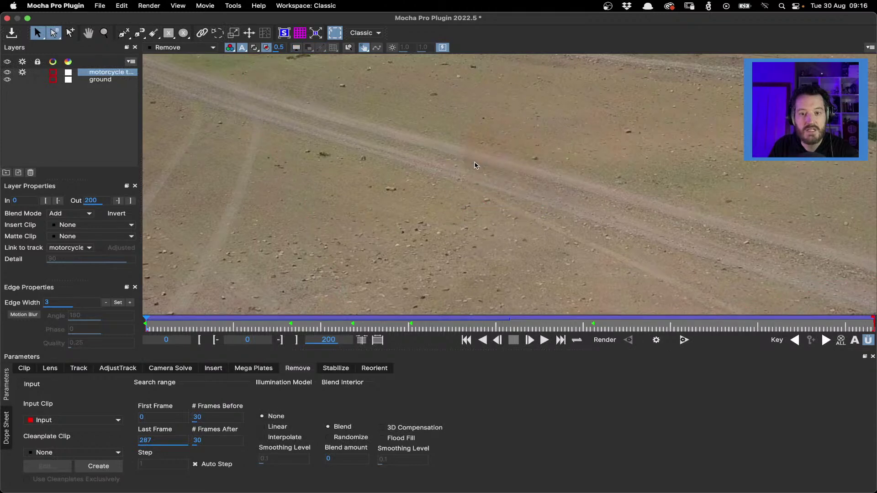
key("ctrl+h")
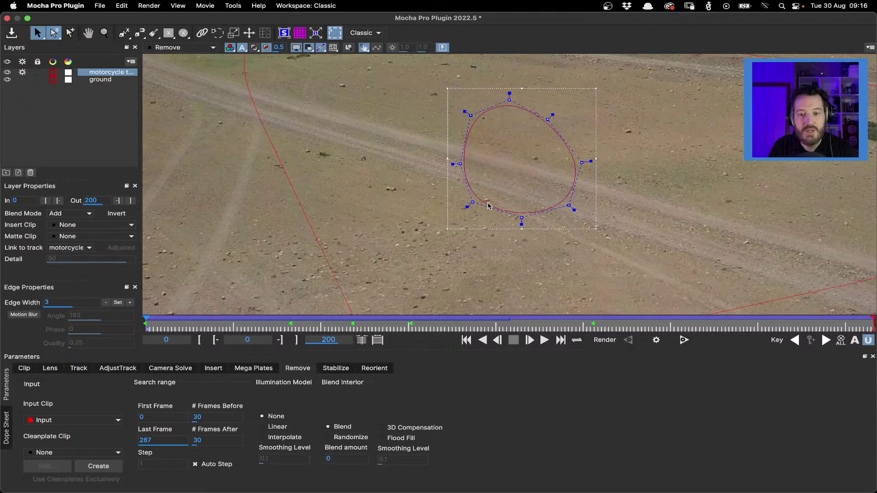
Step: Try pulling the outer edge point at the motorcycle matte's lower-left corner outward to feather it, and undo the change
left_click(472, 201)
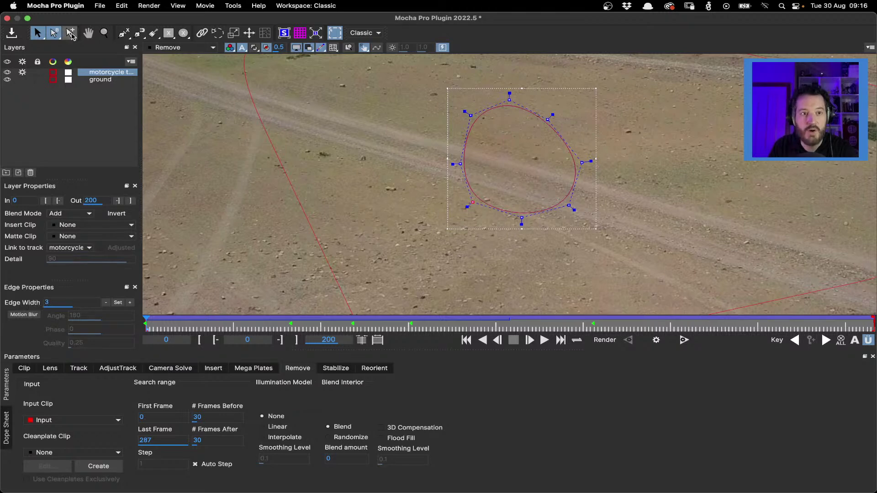
left_click(56, 35)
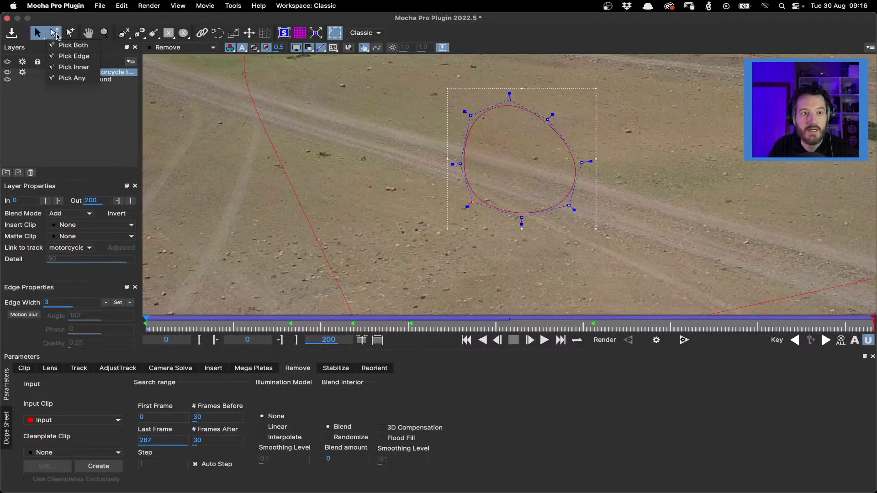
left_click(86, 72)
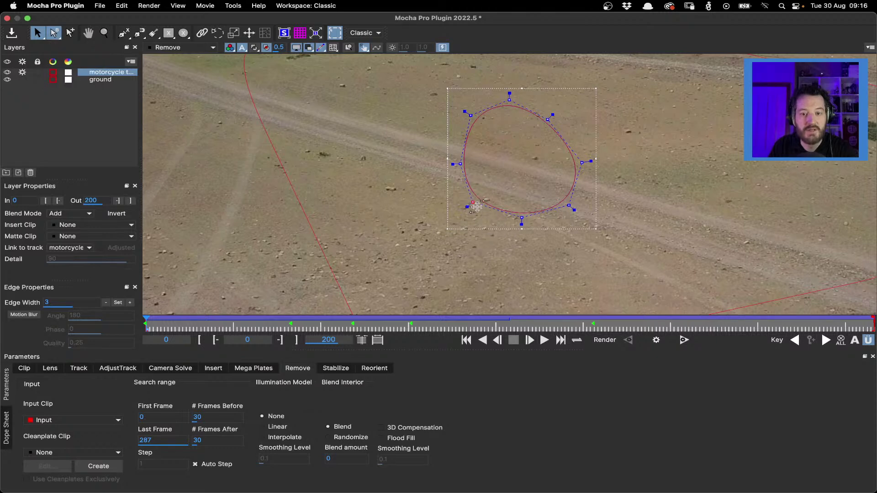
left_click_drag(476, 206, 445, 219)
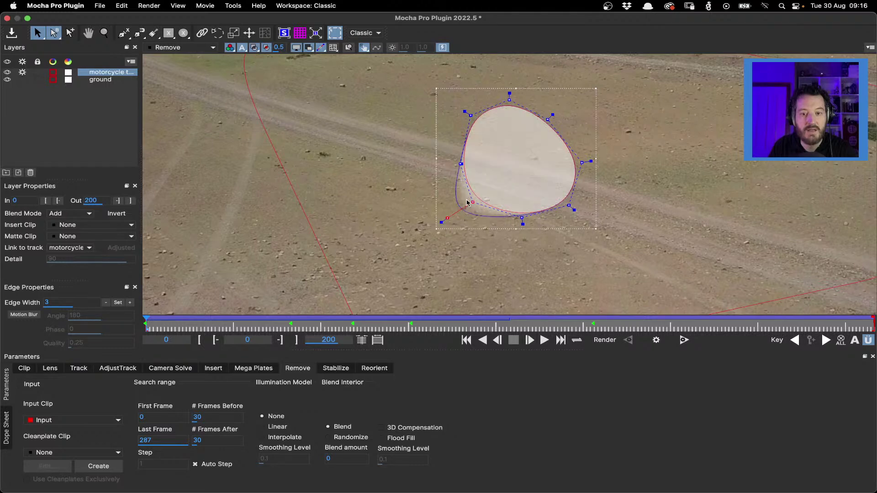
key("super+z")
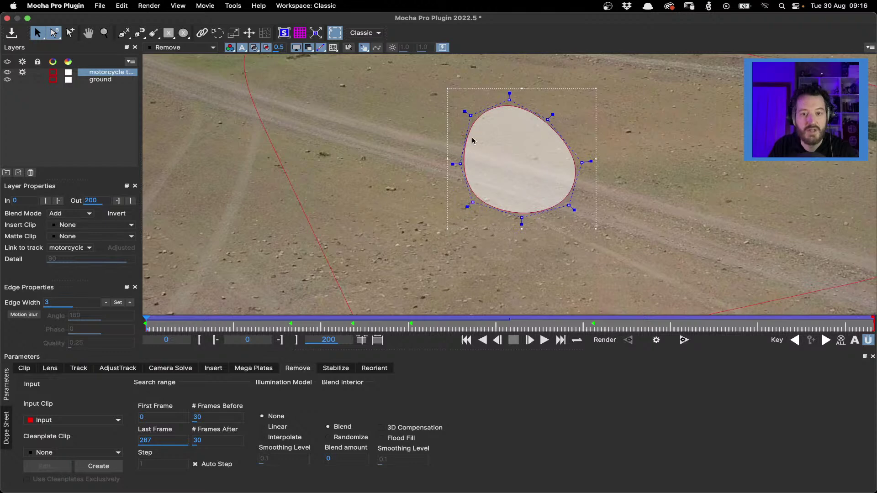
Step: Select all points of the motorcycle spline and widen its feathered edge twice by an Edge Width of 3
left_click(657, 276)
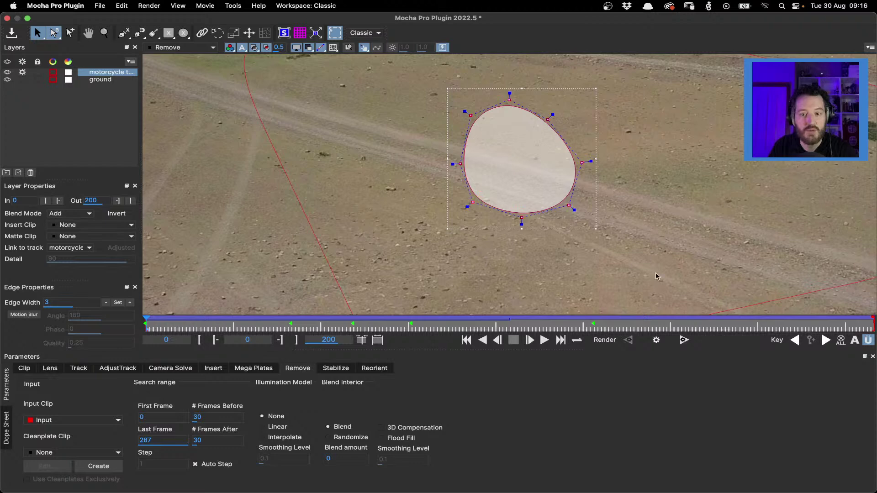
left_click_drag(654, 247, 446, 189)
left_click_drag(409, 83, 578, 241)
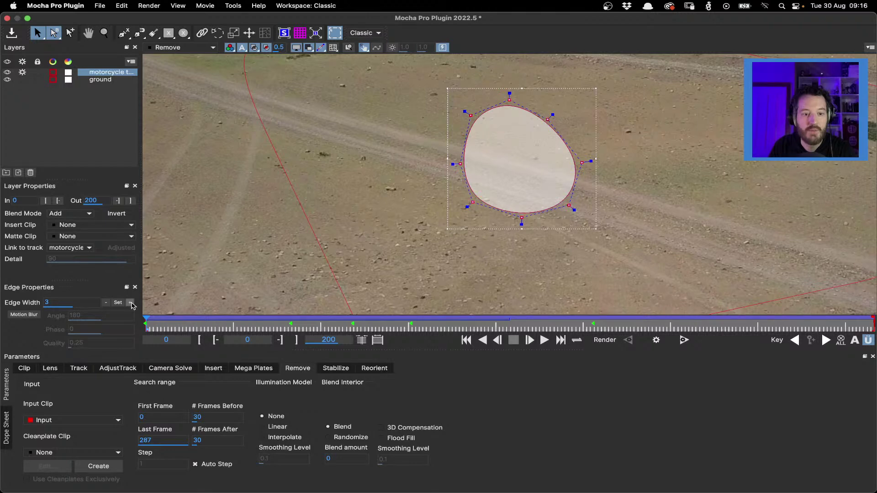
left_click(130, 303)
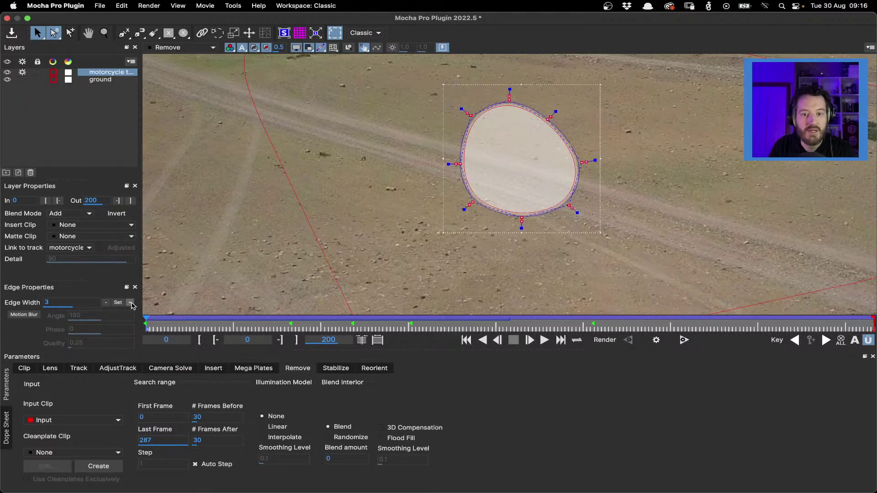
left_click(131, 303)
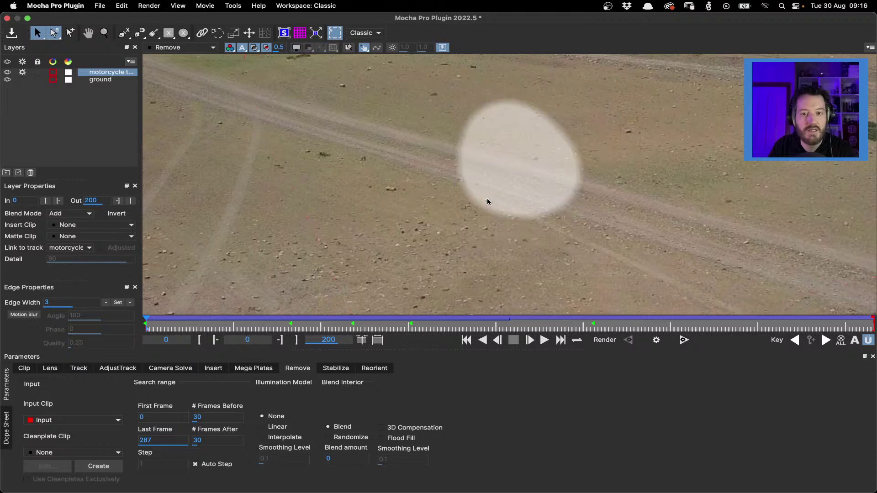
Step: Check the feathered spline against the source footage, hide the matte overlay, and re-render the removal at frame 0
key("1")
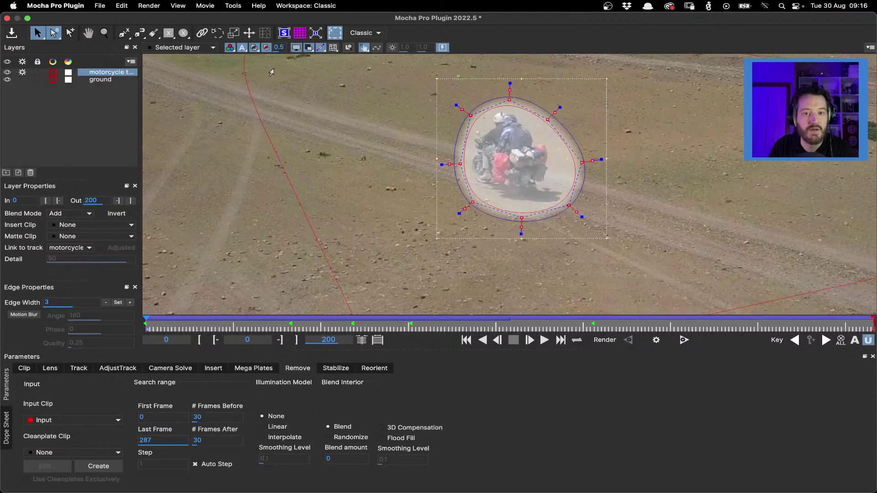
left_click(255, 48)
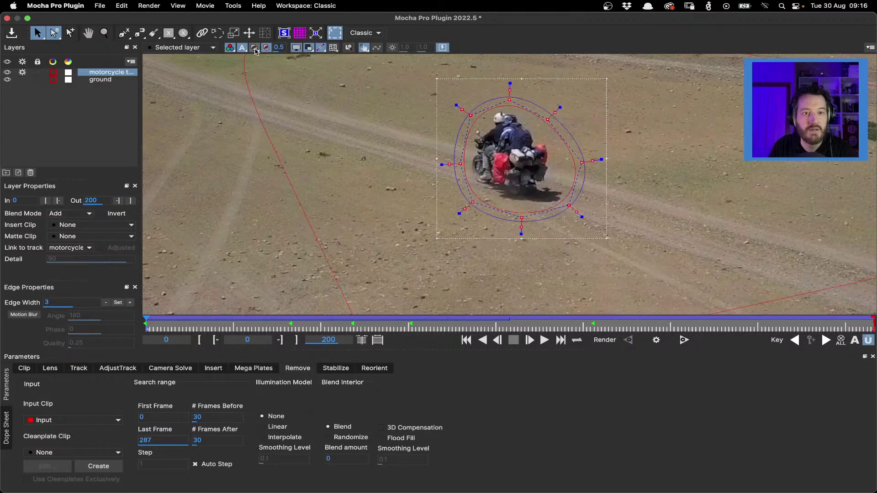
left_click(660, 342)
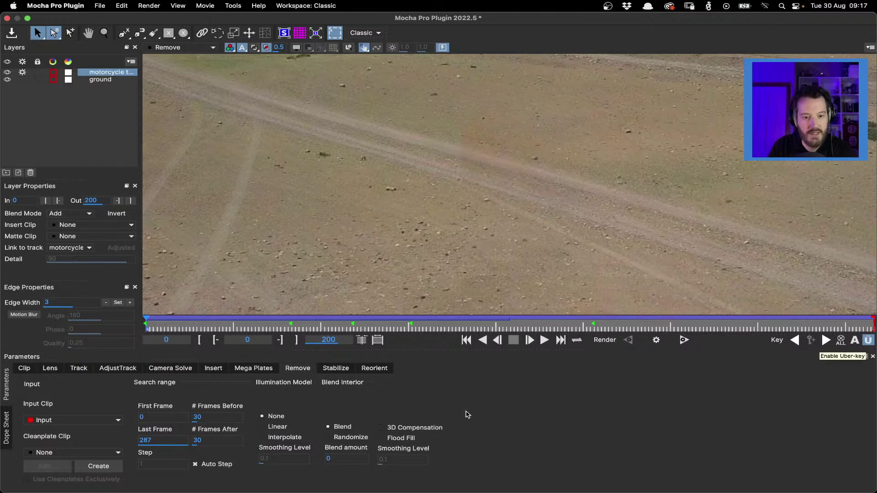
Step: Set the Illumination Model to Linear, re-render frame 0, and render the opening frames forward
left_click(278, 427)
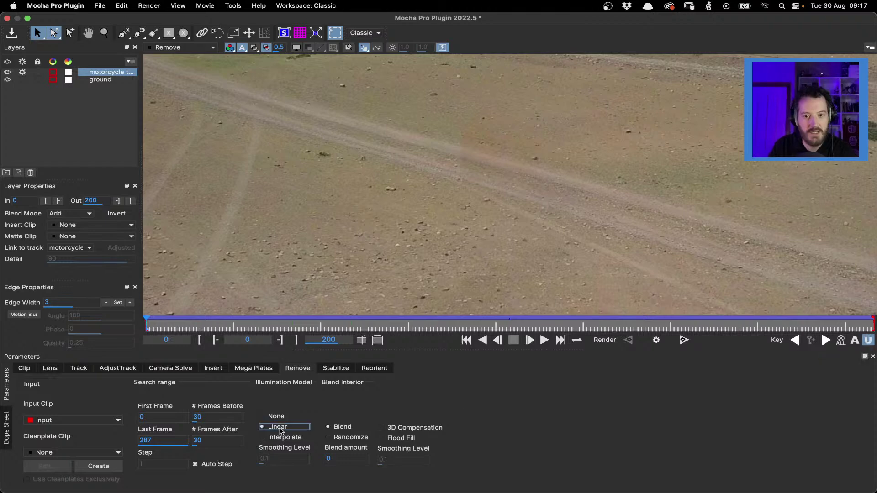
left_click(527, 219)
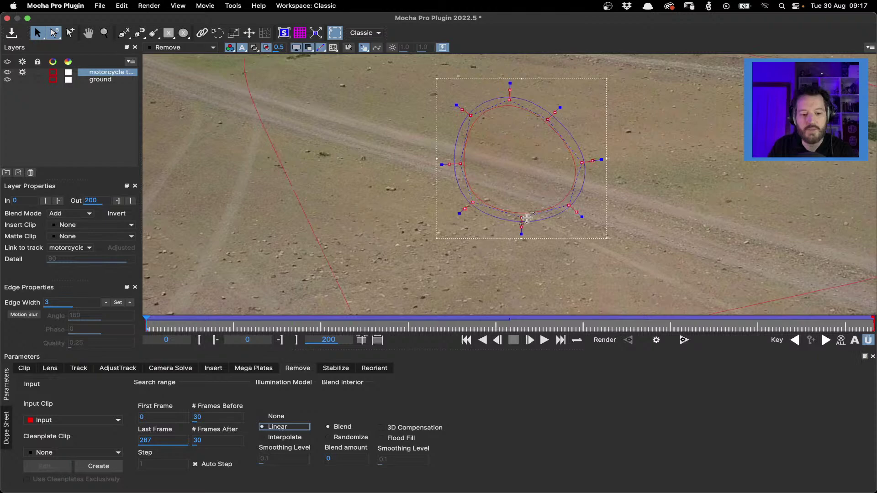
key("x")
scroll(584, 161, "down", 3)
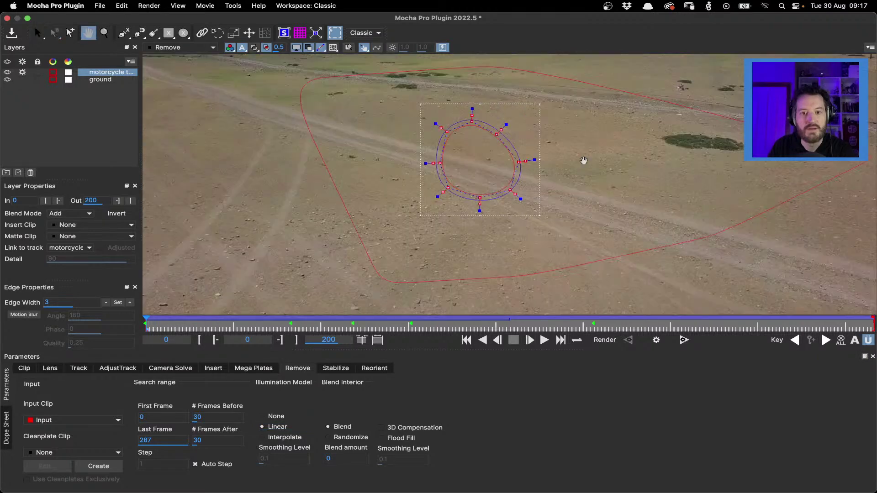
left_click(656, 340)
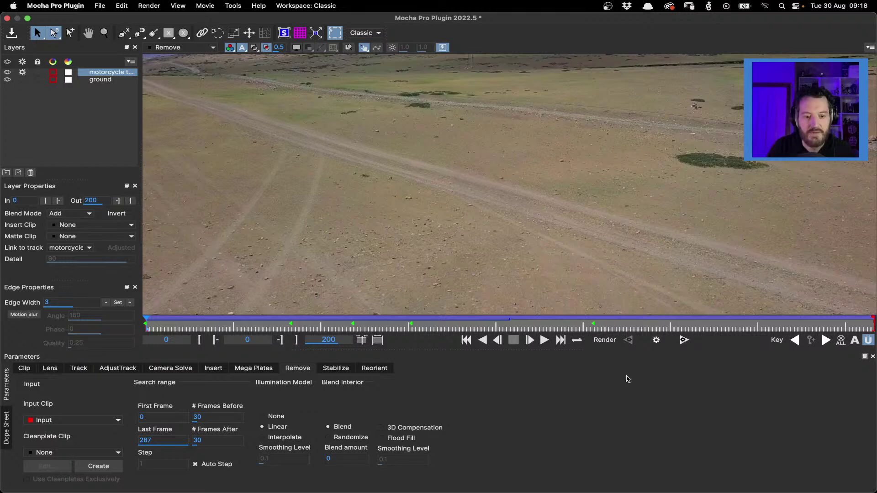
left_click(684, 340)
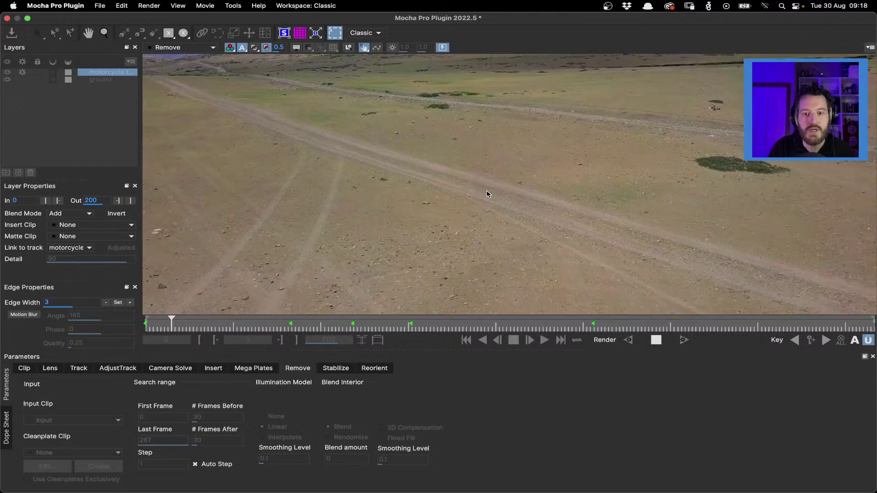
left_click(495, 340)
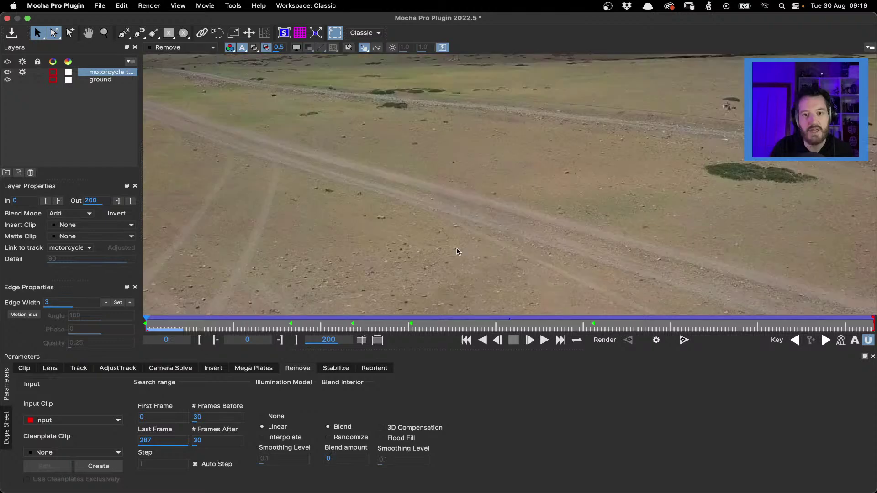
Step: Set Blend amount to 10, render the opening frames forward, and return to frame 0
left_click(347, 458)
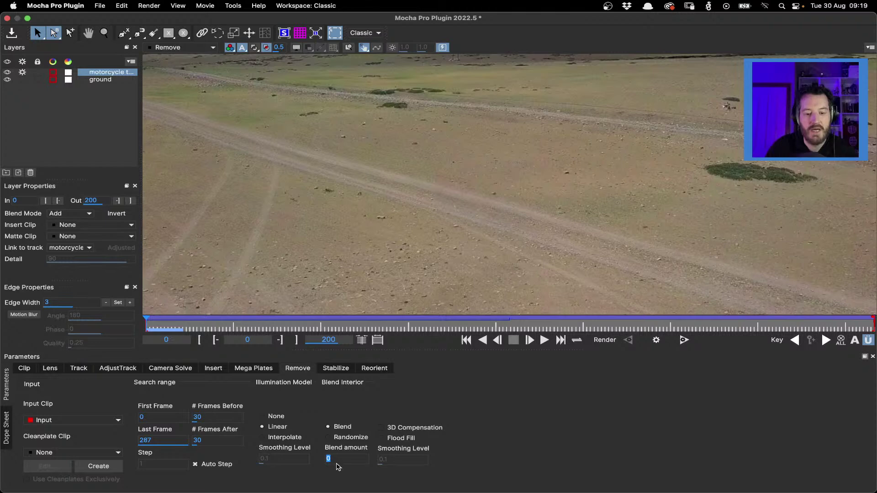
type("10")
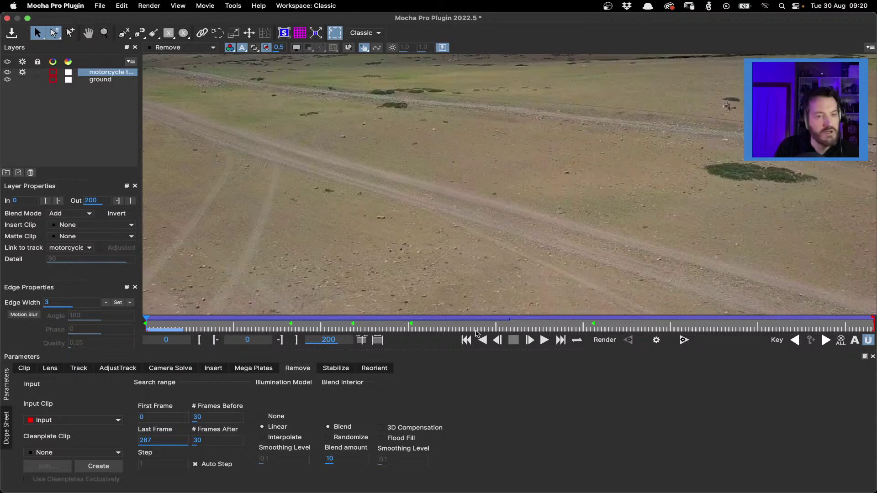
left_click(685, 340)
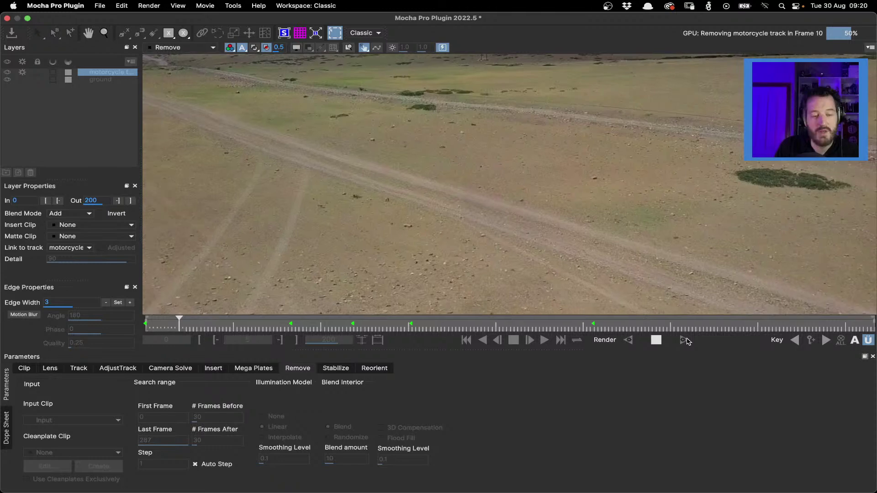
left_click(656, 341)
left_click(466, 340)
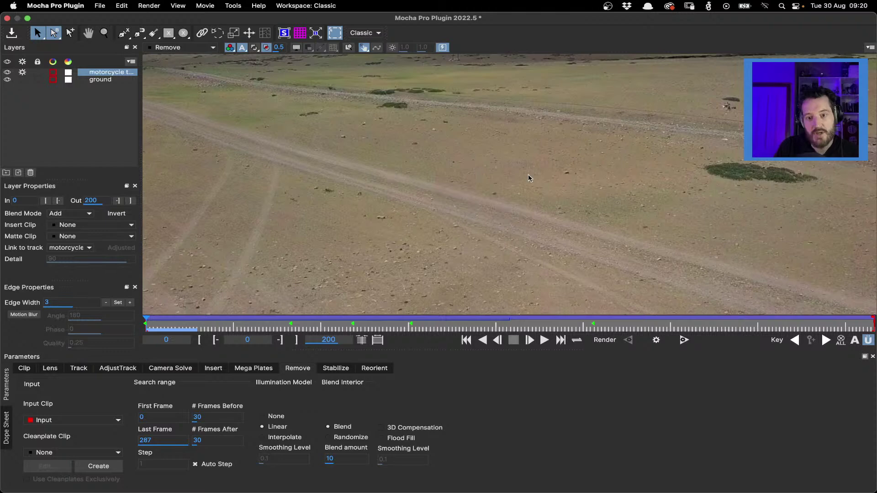
Step: Create a clean plate from frame 0 in the cleanplates folder, named "motorcyce Clean Plate Remove_Input0.exr"
left_click(99, 467)
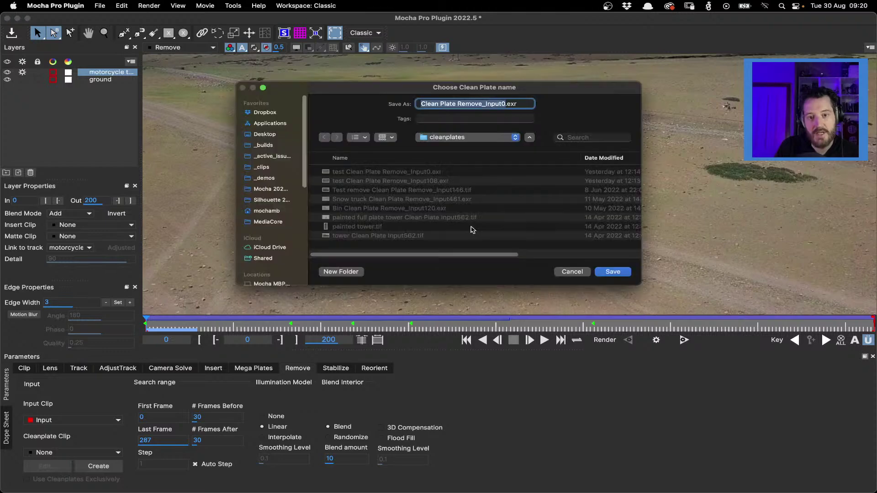
key("Left")
type("m")
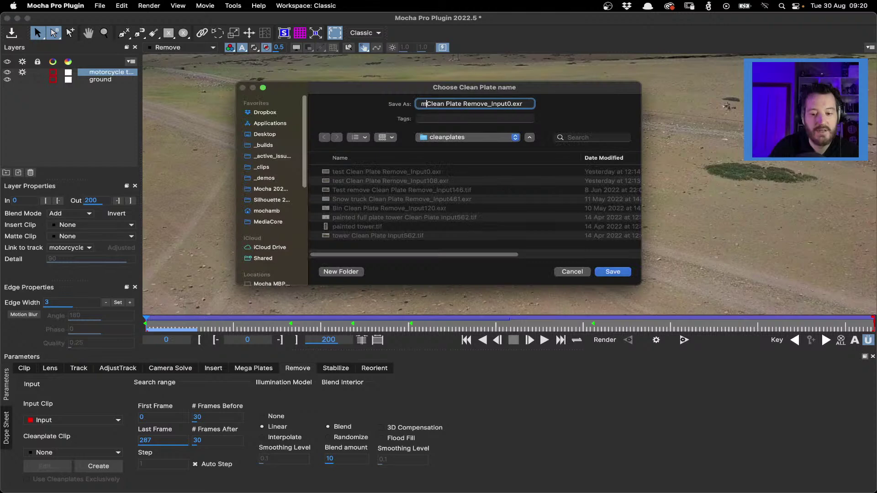
type("o")
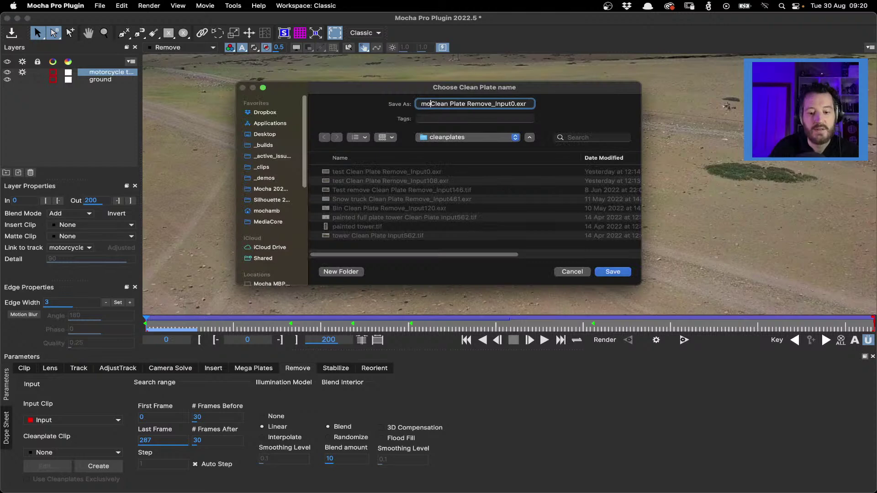
type("torocycle")
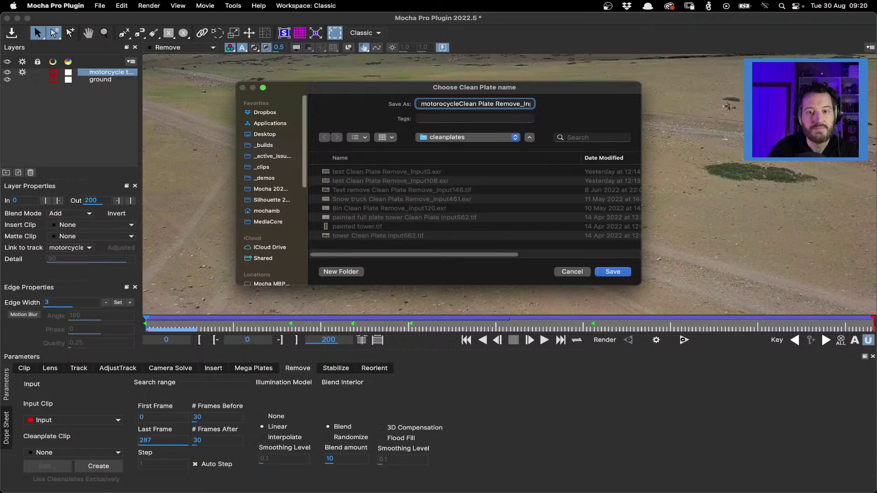
key("BackSpace")
key("BackSpace")
key("BackSpace")
key("BackSpace")
key("BackSpace")
key("BackSpace")
type("cyc")
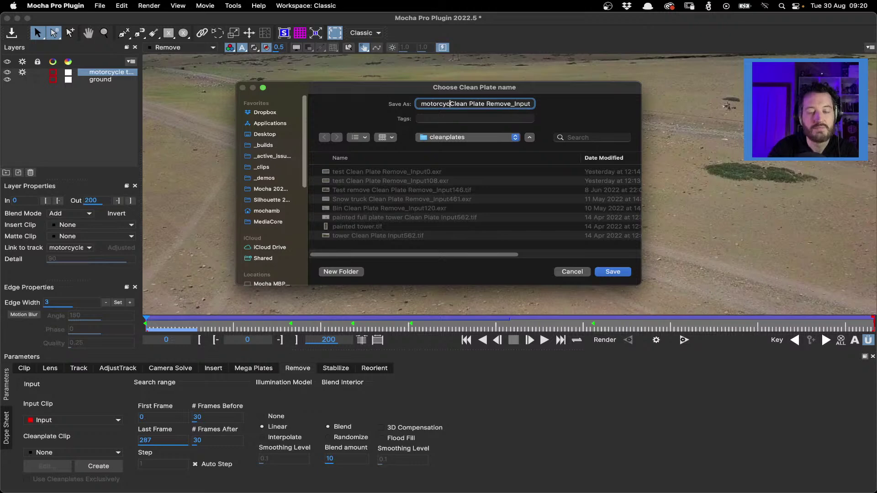
type("le")
key("Return")
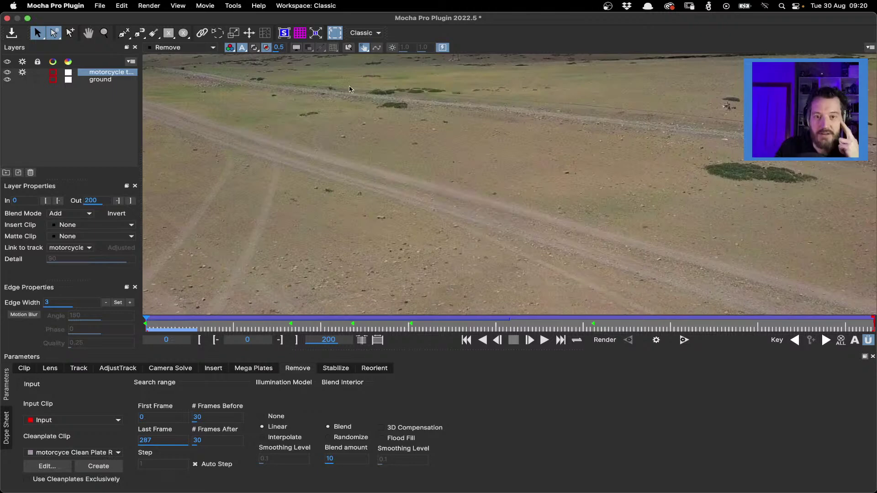
Step: Open the cleanplate list for editing, enlarge it to examine the file path and frame number, and accept it
left_click(47, 466)
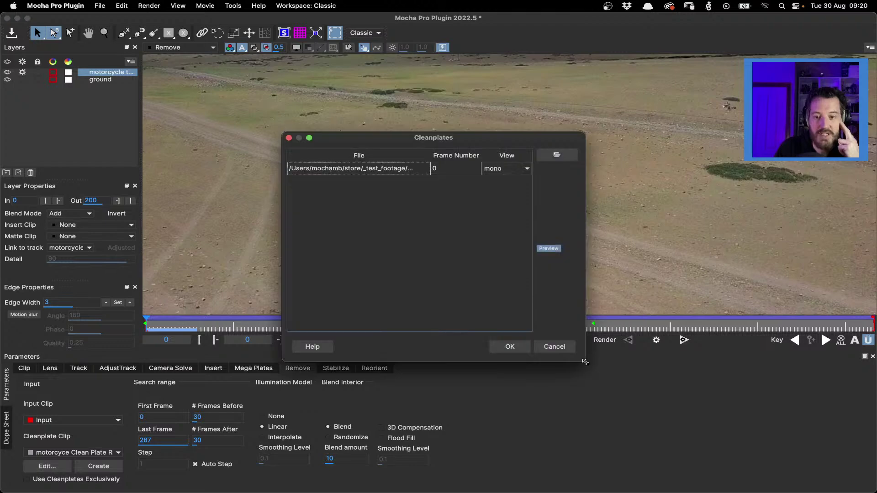
left_click_drag(585, 362, 774, 398)
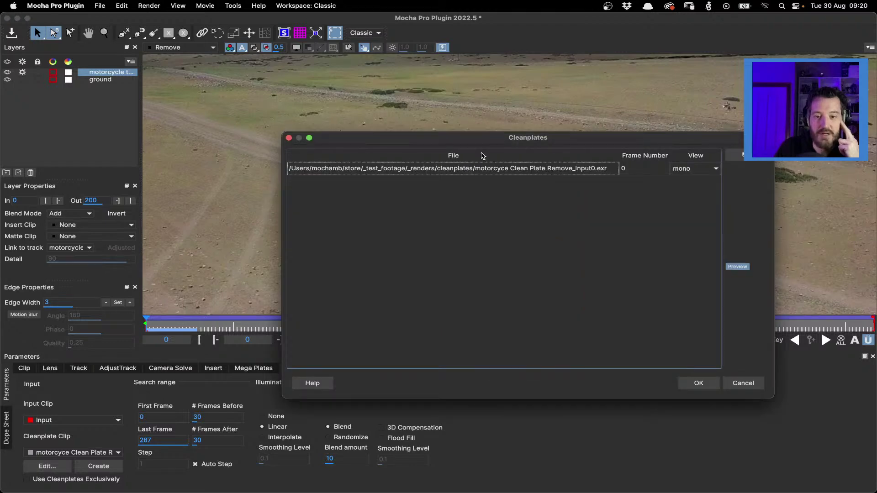
left_click_drag(482, 137, 366, 112)
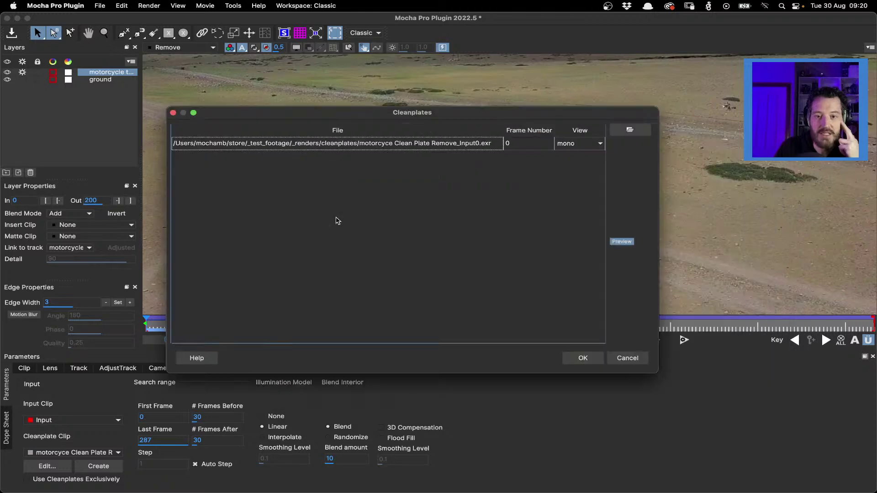
left_click_drag(381, 166, 294, 117)
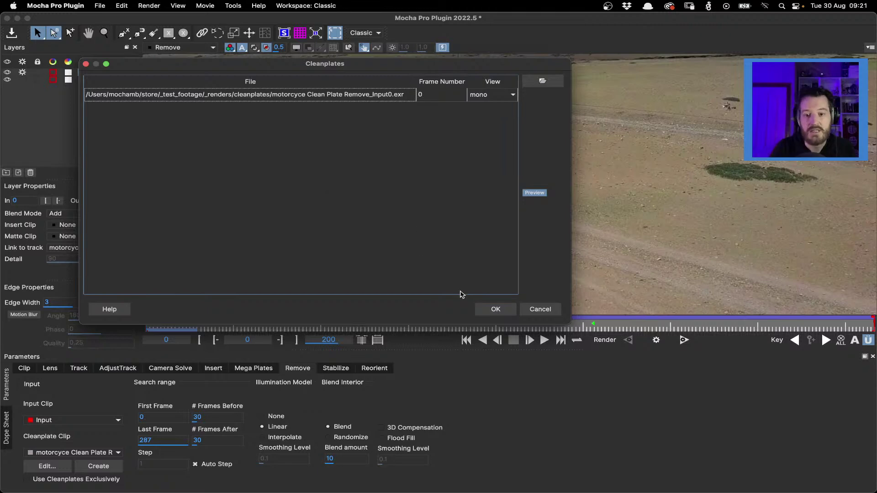
left_click(496, 309)
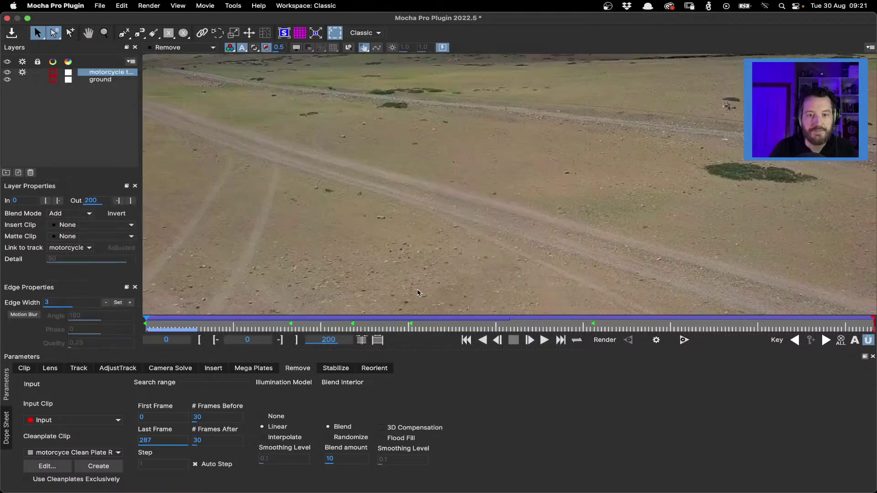
Step: Enable Use Cleanplates Exclusively and render the removal forward from frame 0
left_click(58, 480)
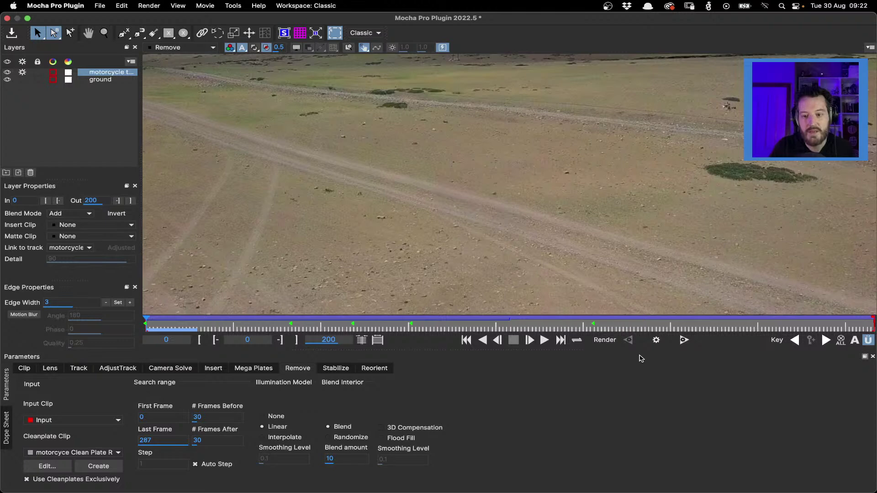
left_click(684, 340)
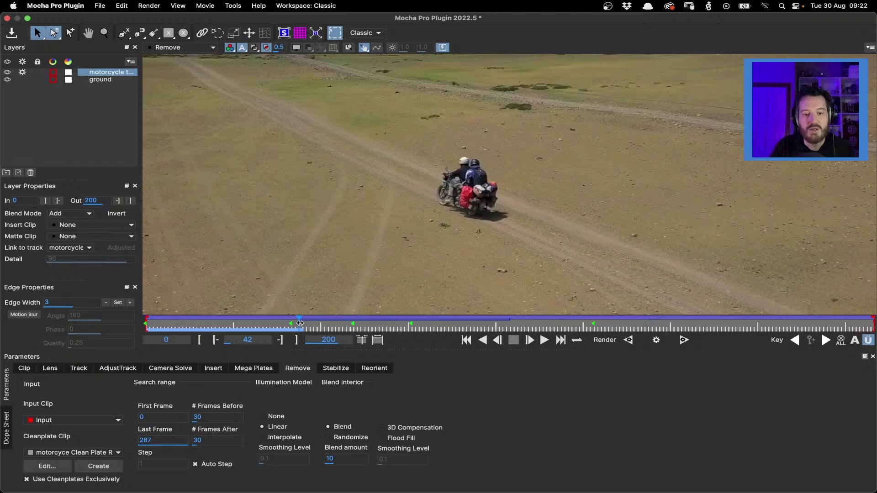
Step: Return to frame 0, review the clean plate's file path and frame number in the cleanplate list, and accept it
left_click_drag(300, 323, 146, 324)
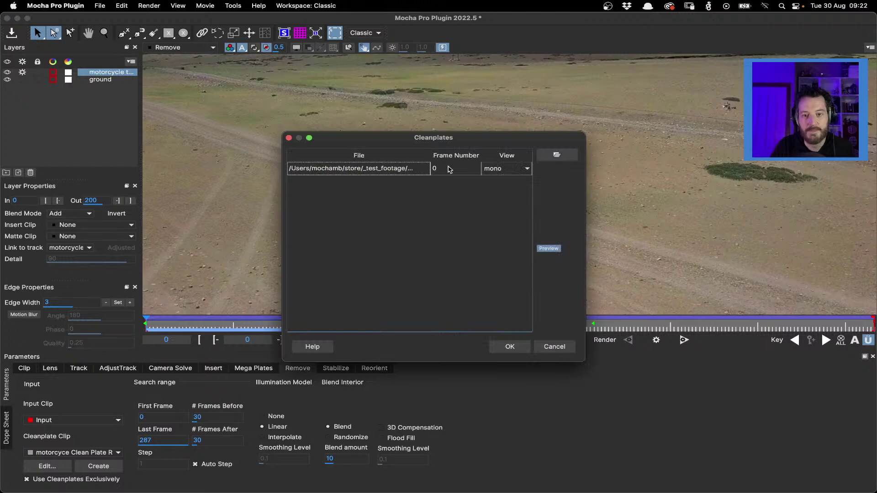
key("Return")
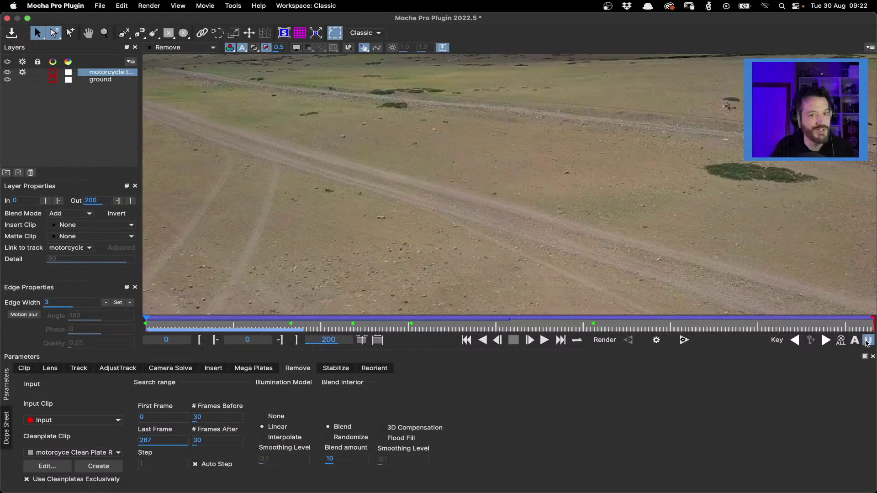
Step: Set the search range to 200 frames before and 200 frames after
left_click(216, 418)
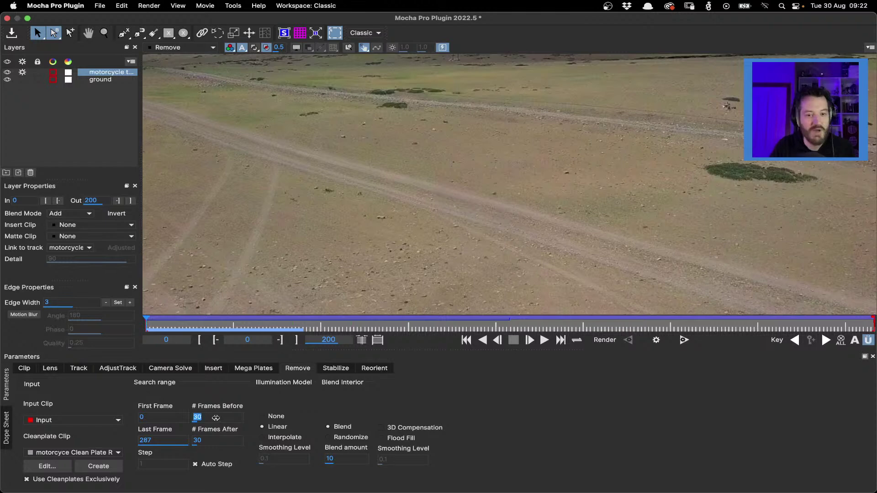
type("200")
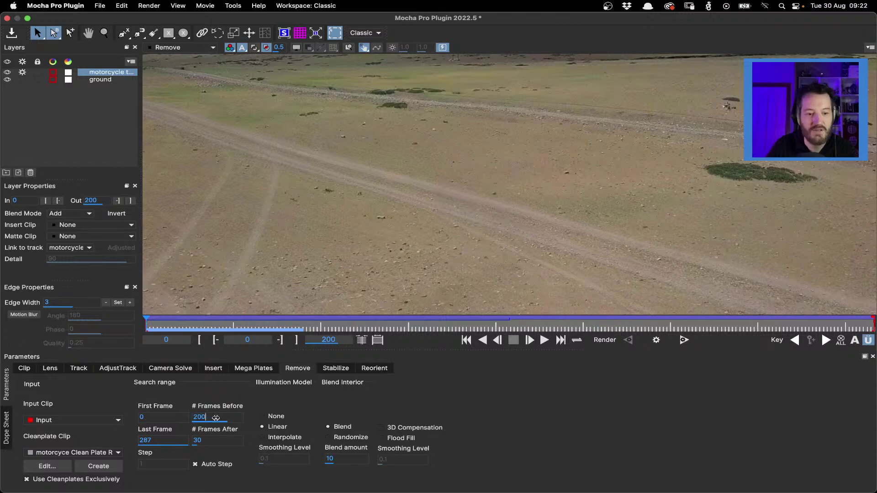
left_click(223, 439)
type("2")
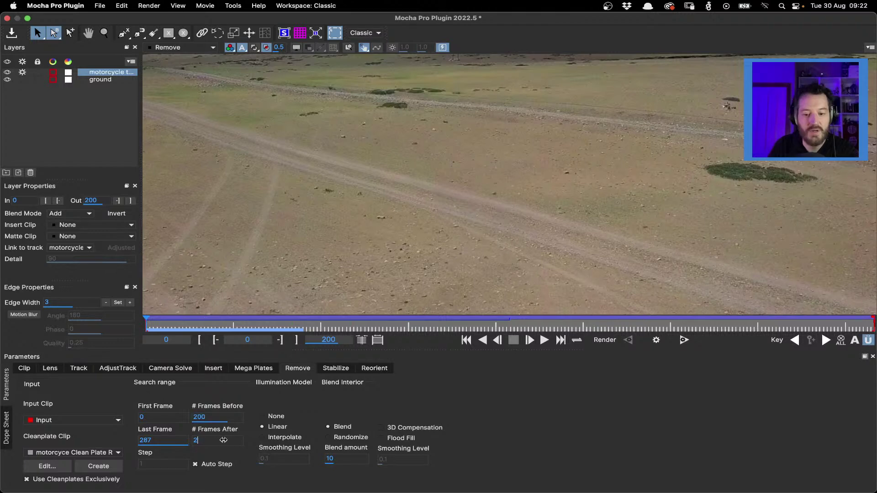
type("00")
key("Return")
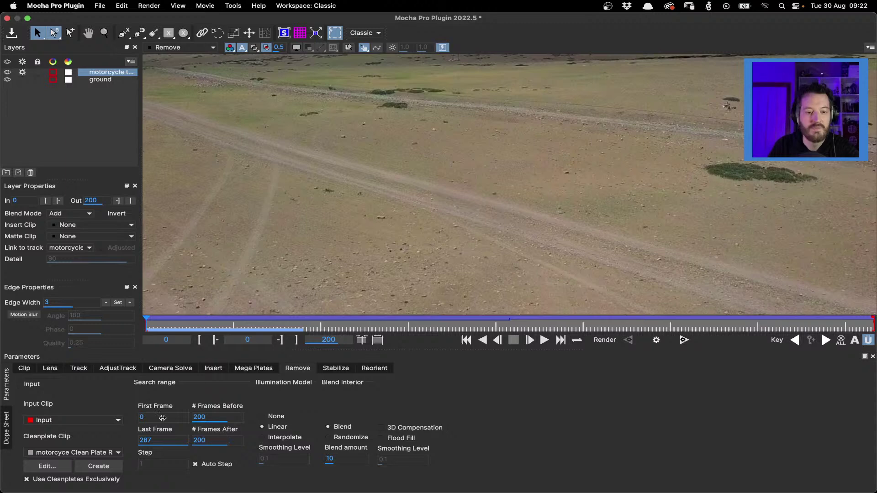
left_click(163, 417)
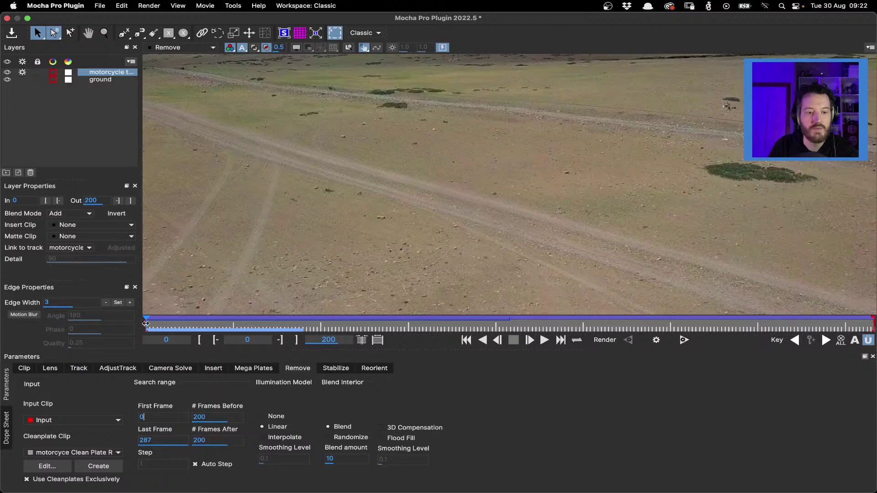
Step: Render only frame 38 using the clean plate, examine the filled area up close, and return to frame 0
left_click_drag(145, 323, 285, 325)
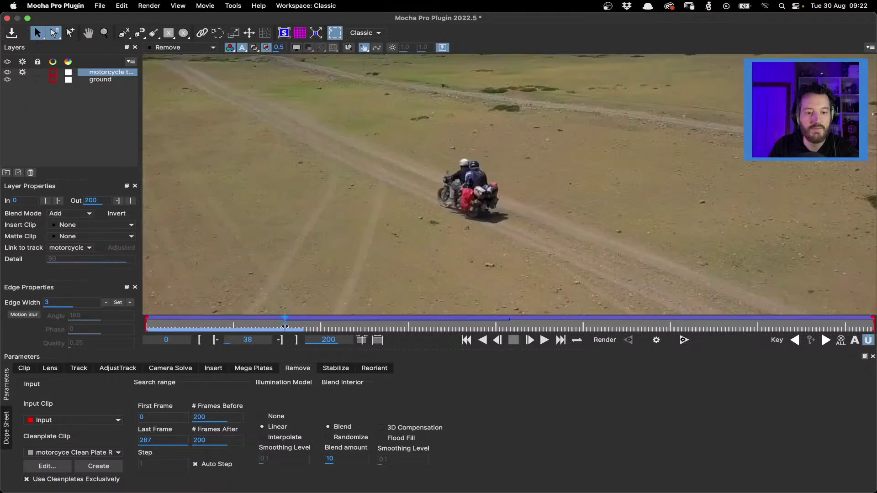
left_click(656, 341)
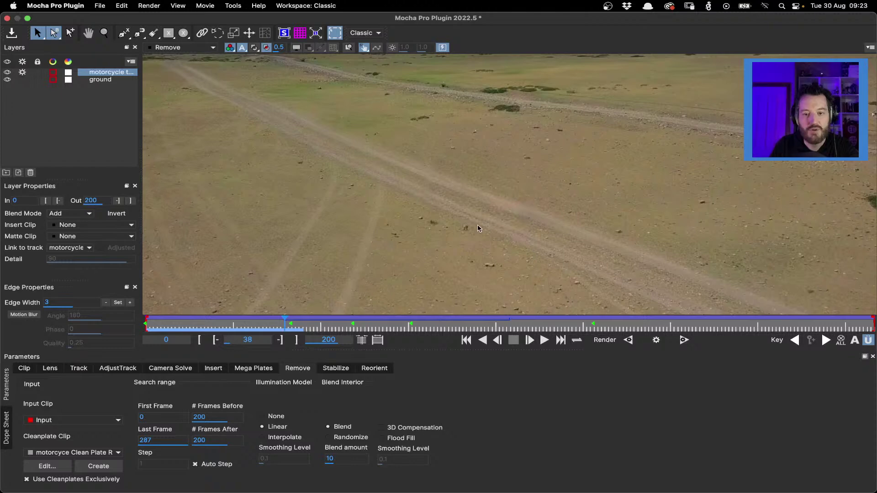
scroll(478, 226, "up", 2)
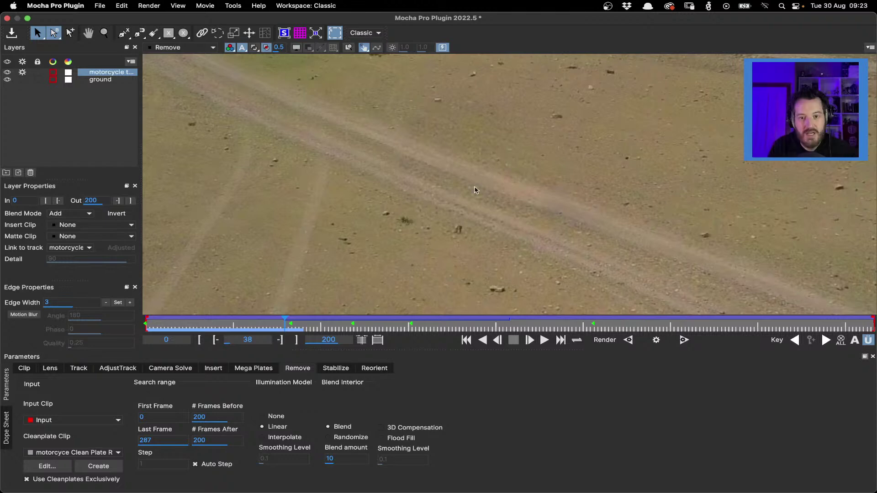
key("Home")
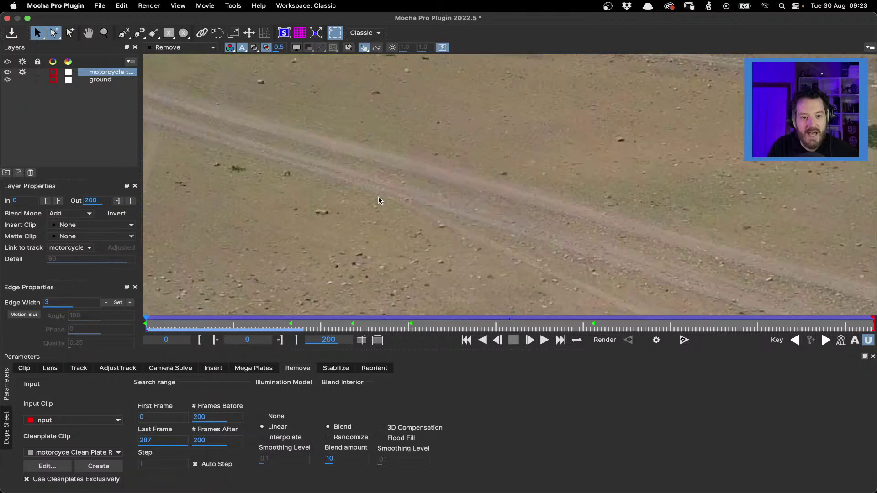
key("shift+8")
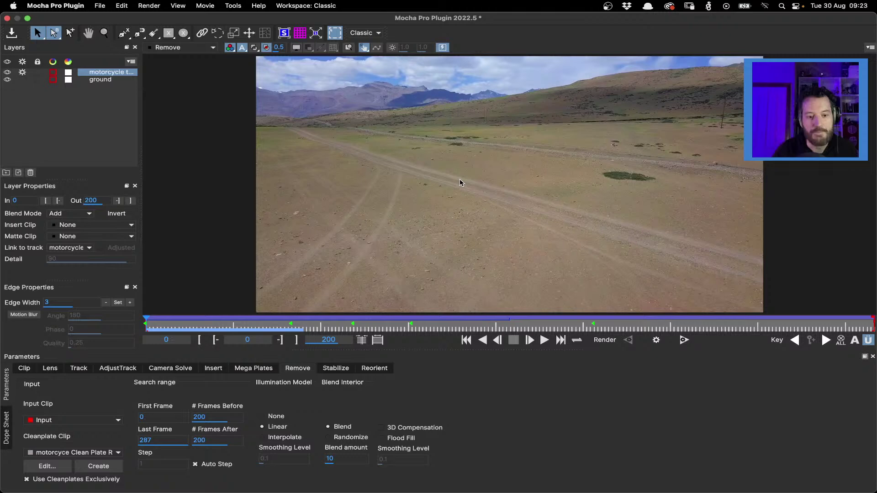
Step: Disable Use Cleanplates Exclusively and render frames 100 and 200 individually
left_click(43, 479)
left_click_drag(222, 324, 510, 329)
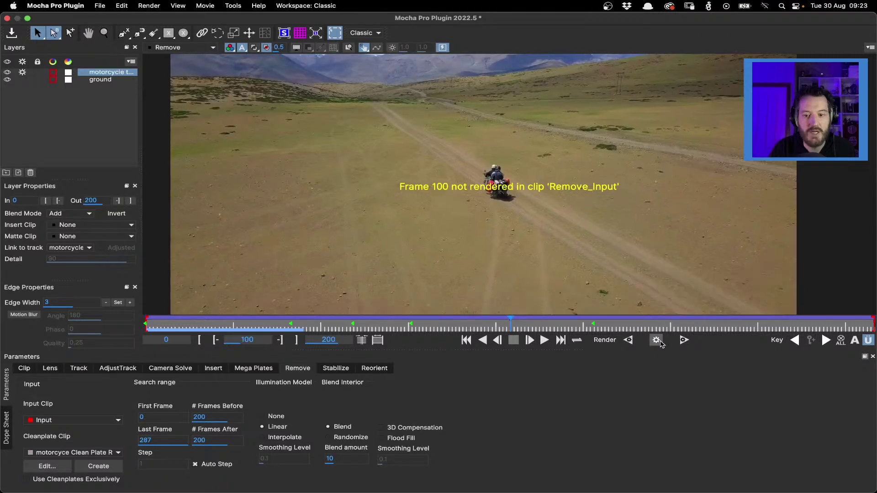
left_click(656, 340)
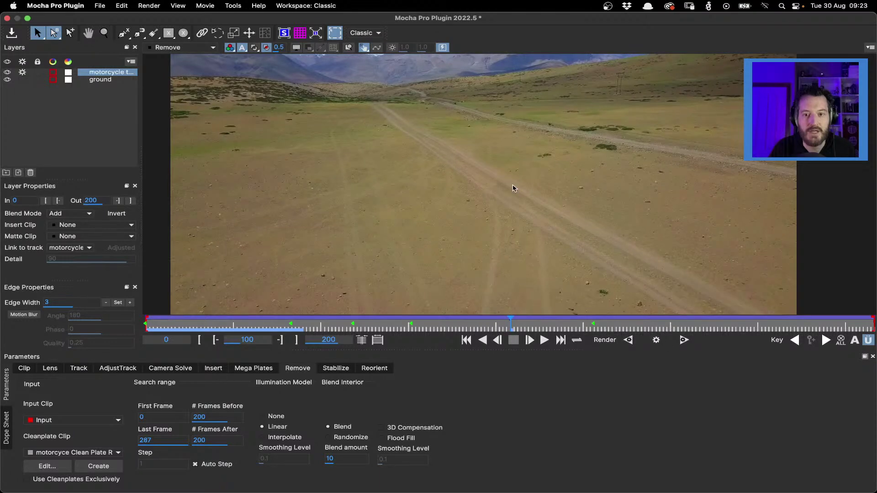
key("End")
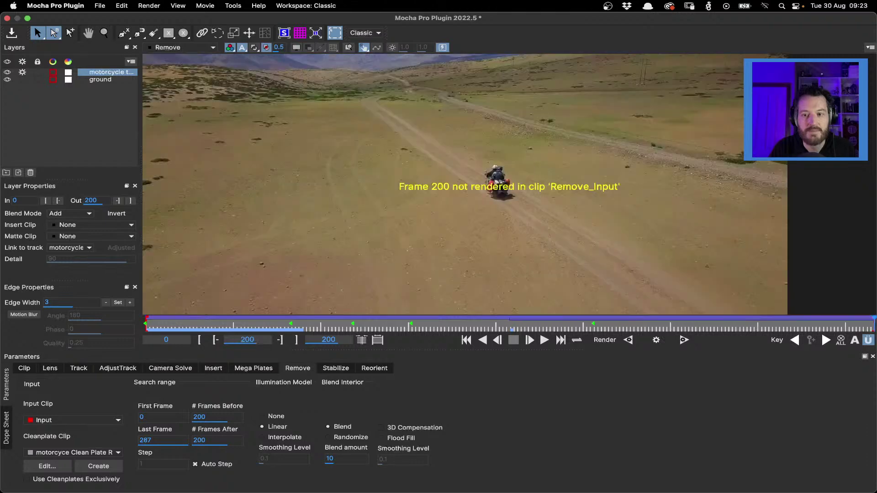
left_click(656, 340)
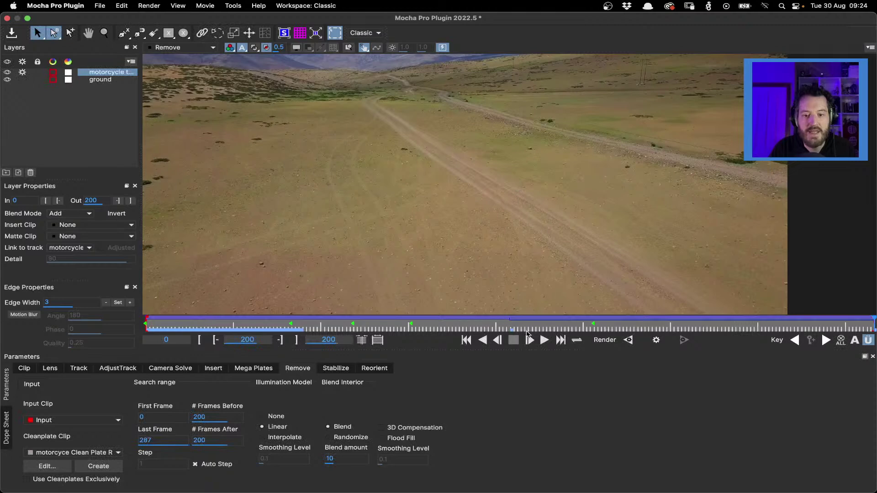
Step: Create a clean plate from frame 100 in the cleanplates folder, named "motorcyce Clean Plate Remove_Input100.exr"
left_click(510, 323)
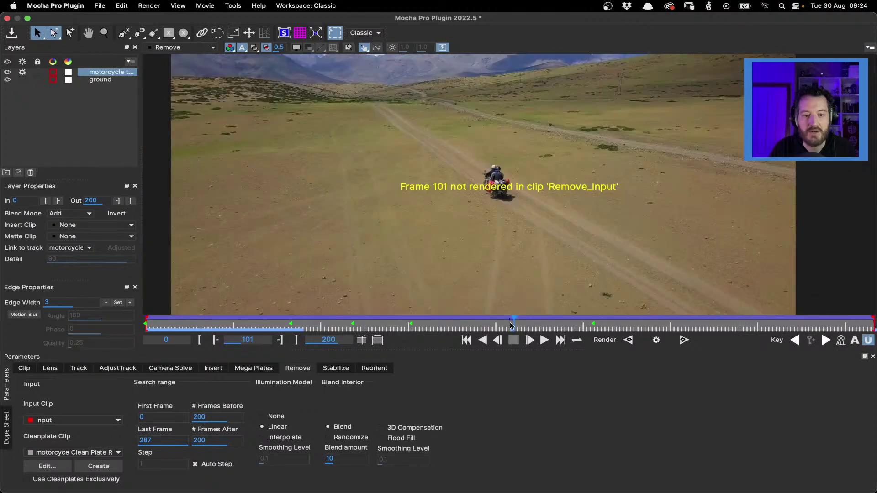
left_click(510, 322)
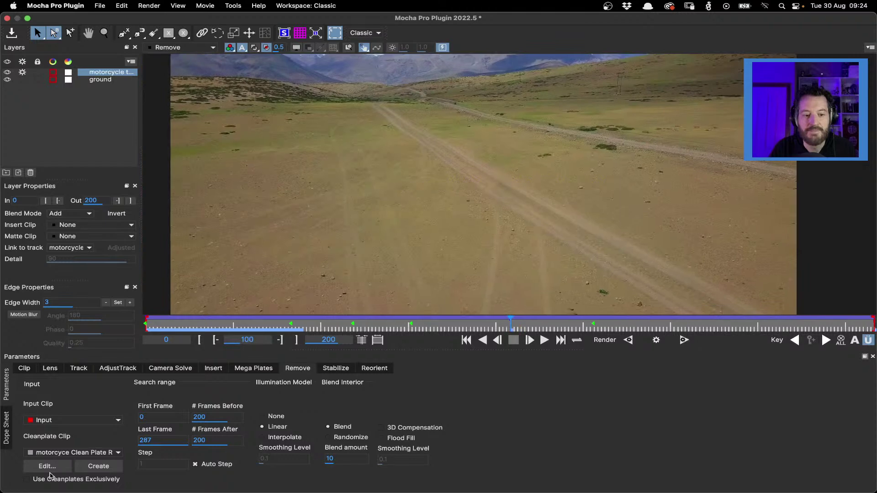
left_click(49, 469)
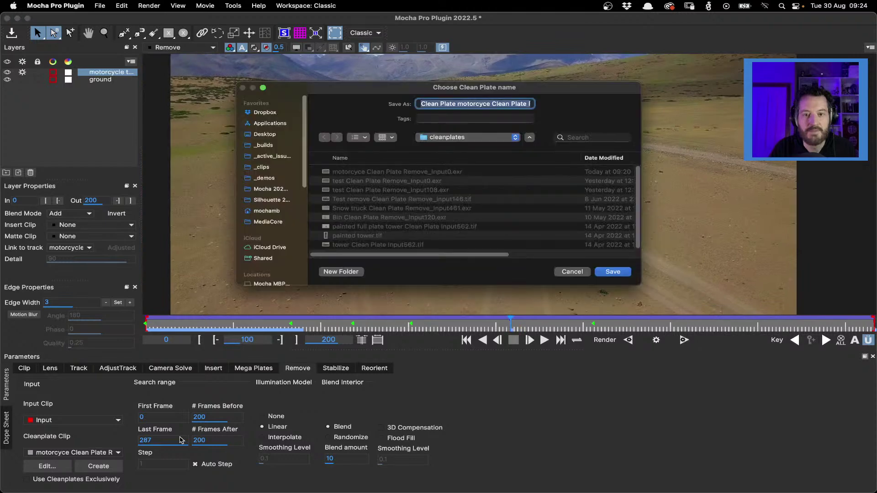
left_click(458, 105)
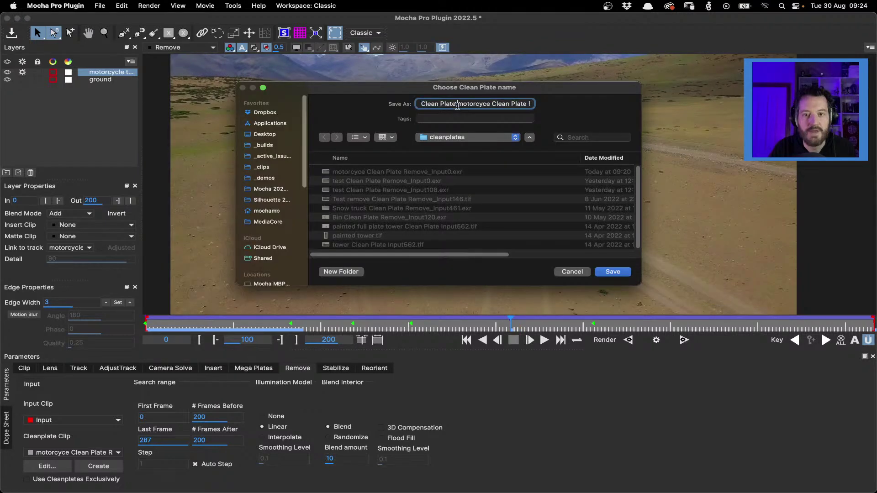
key("super+BackSpace")
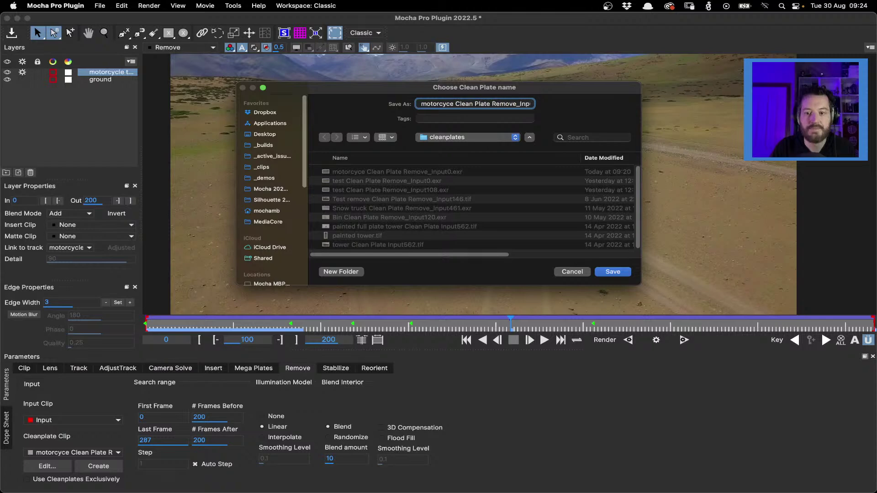
key("Return")
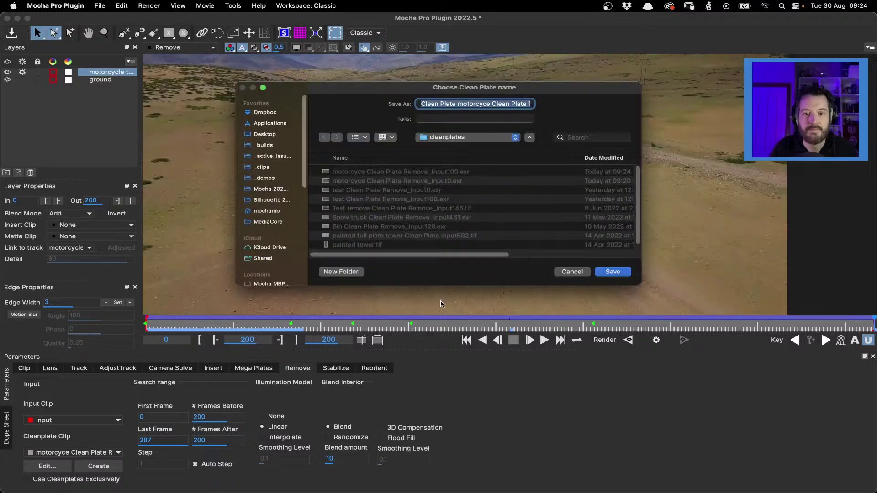
Step: Create a clean plate from frame 200, dropping the leading "Clean Plate" from its name, and review the cleanplate list
left_click_drag(457, 104, 384, 103)
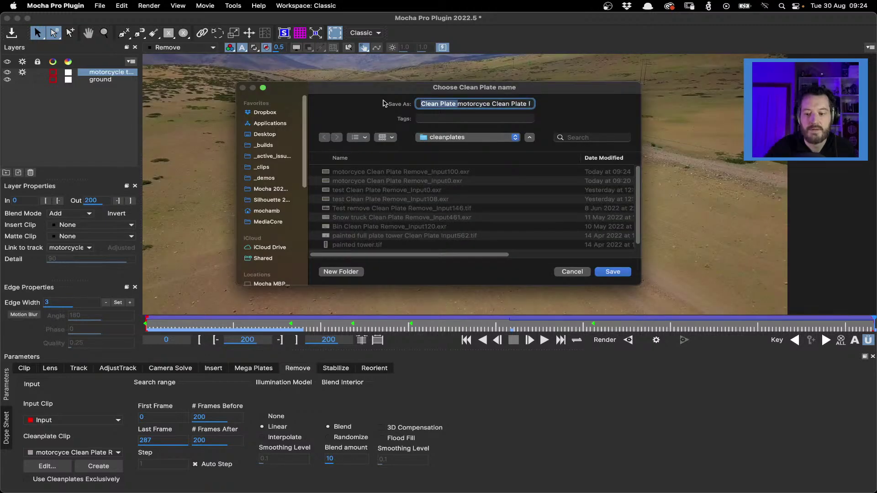
key("BackSpace")
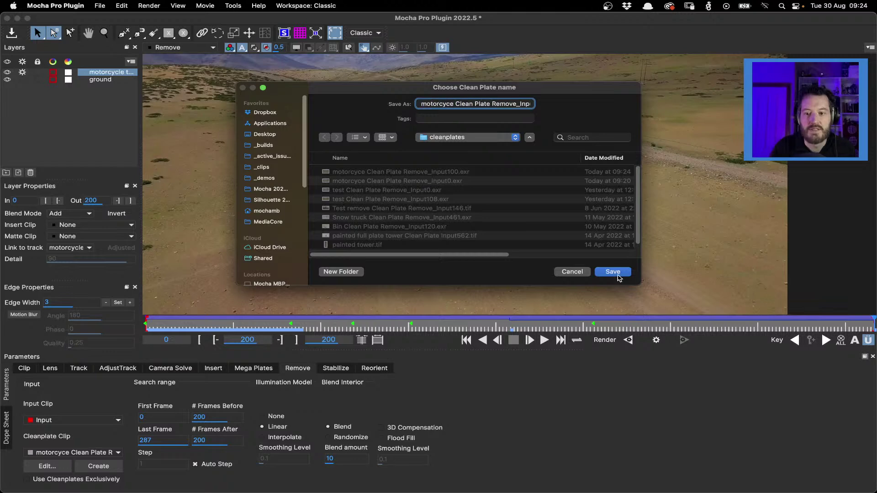
left_click(614, 272)
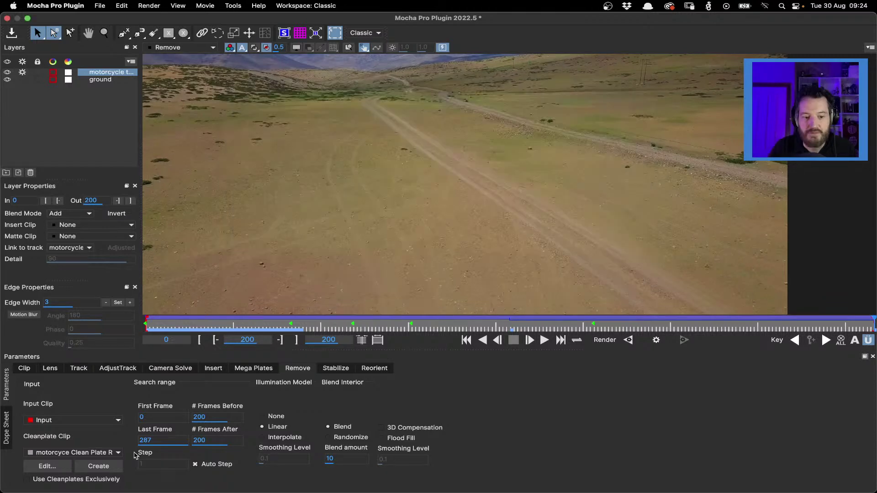
left_click(47, 466)
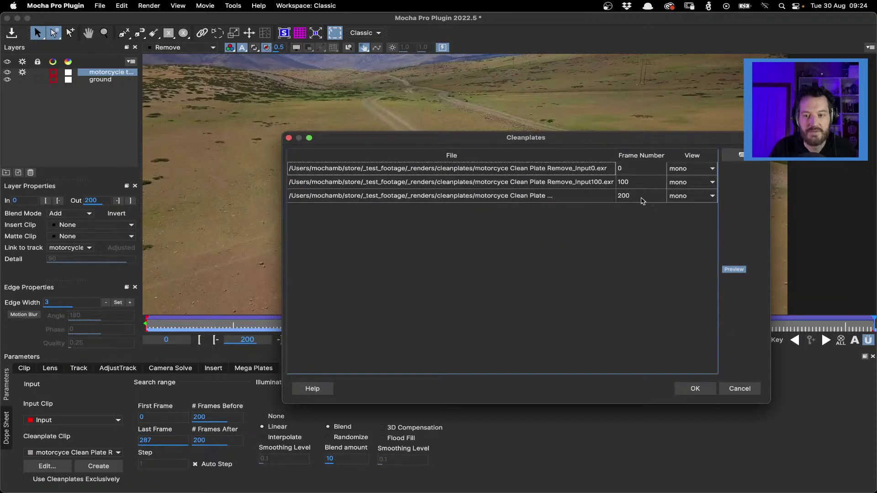
key("Return")
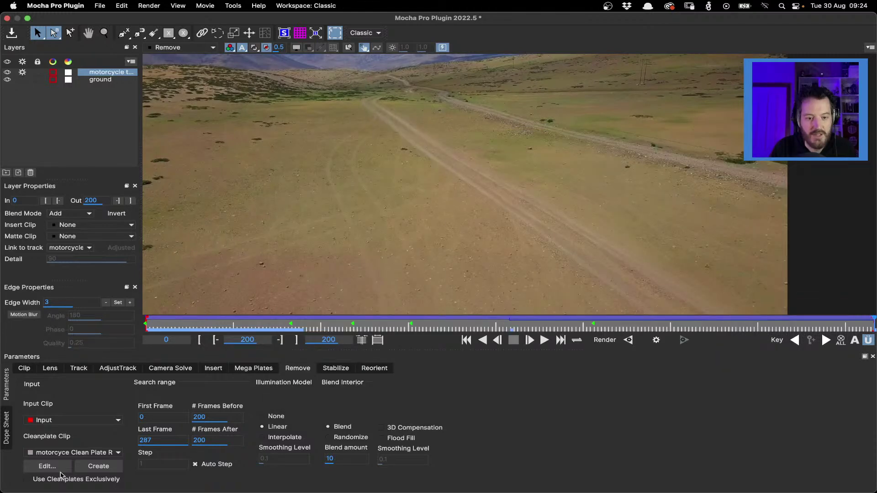
Step: Re-enable Use Cleanplates Exclusively, render the removal forward from frame 0 to about frame 46, and return to the start
left_click(477, 343)
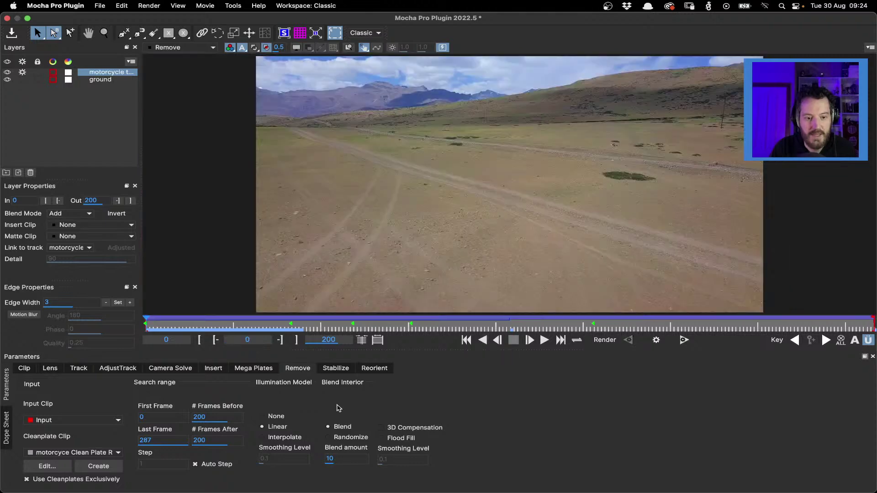
left_click(683, 340)
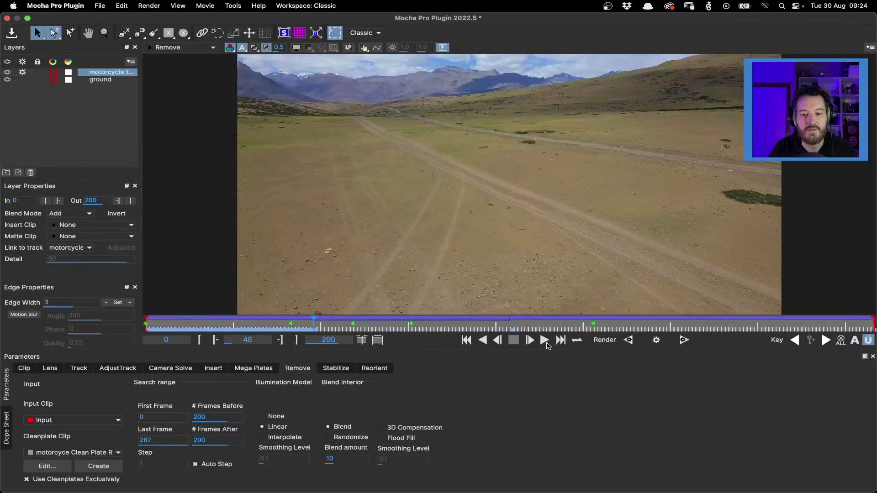
left_click(466, 341)
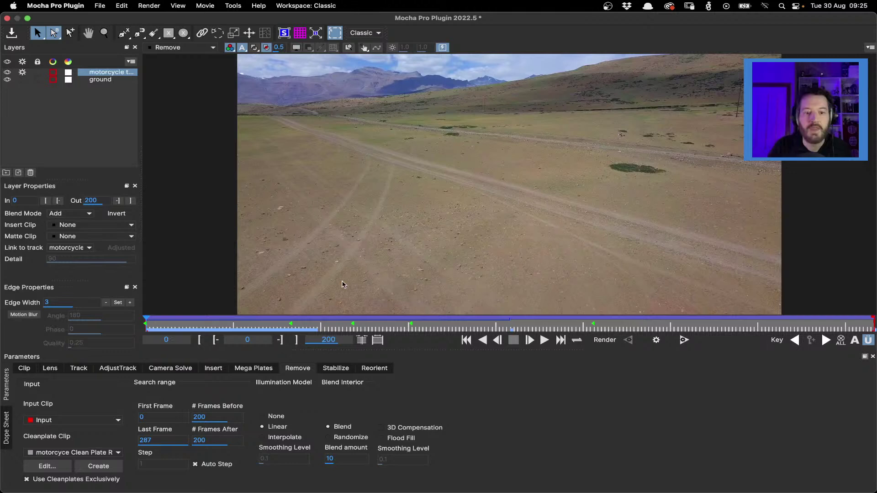
Step: Play back and step through the rendered opening frames to examine the motorbike removal
key("space")
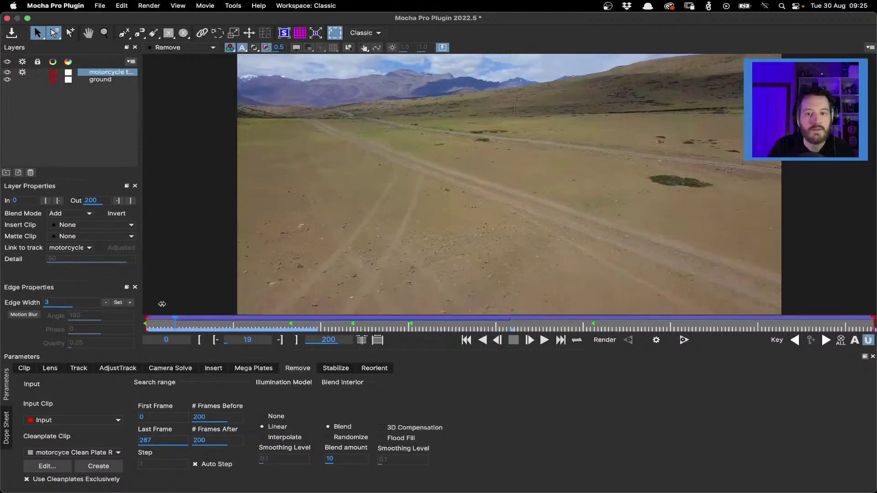
key("Left")
key("Left")
key("Left")
key("Left")
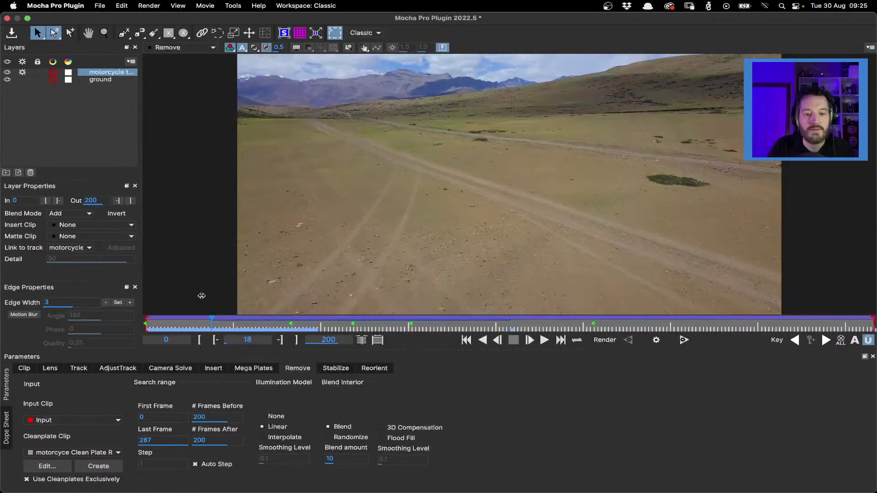
left_click_drag(201, 295, 152, 298)
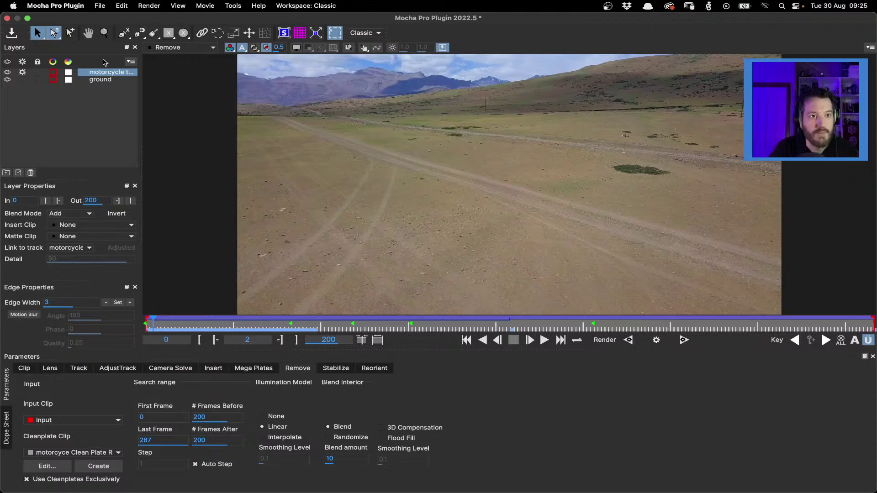
Step: Close Mocha Pro, saving the project changes and retaining cached renders until the host exits, to return to Nuke
key("super+q")
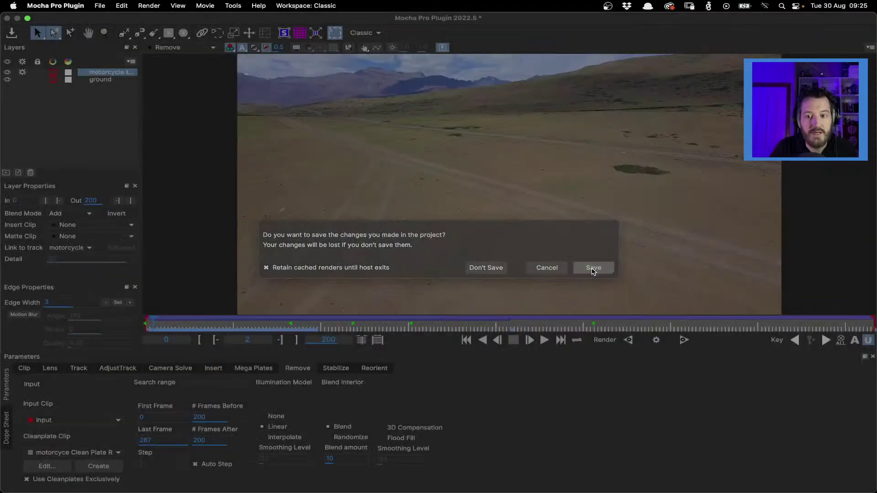
left_click(593, 269)
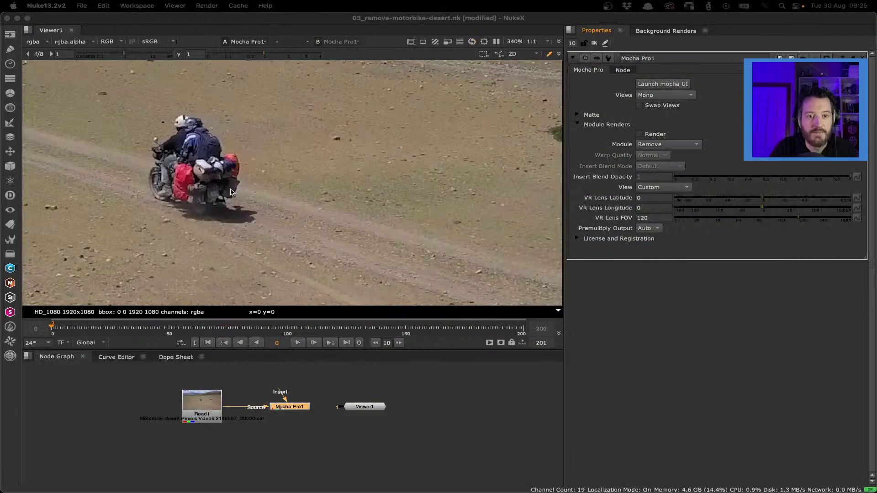
Step: Keep Remove as the Mocha Pro node's module and enable Render so the viewer shows the motorbike removal
key("f")
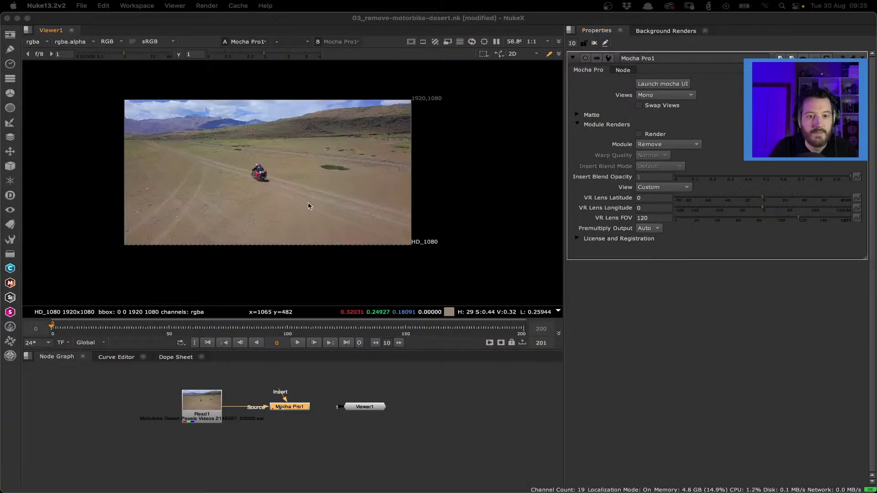
scroll(327, 193, "up", 3)
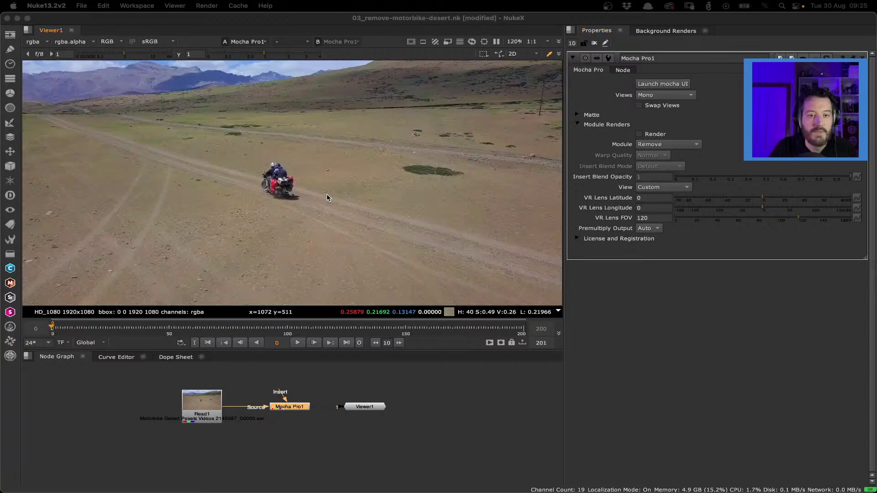
left_click(283, 411)
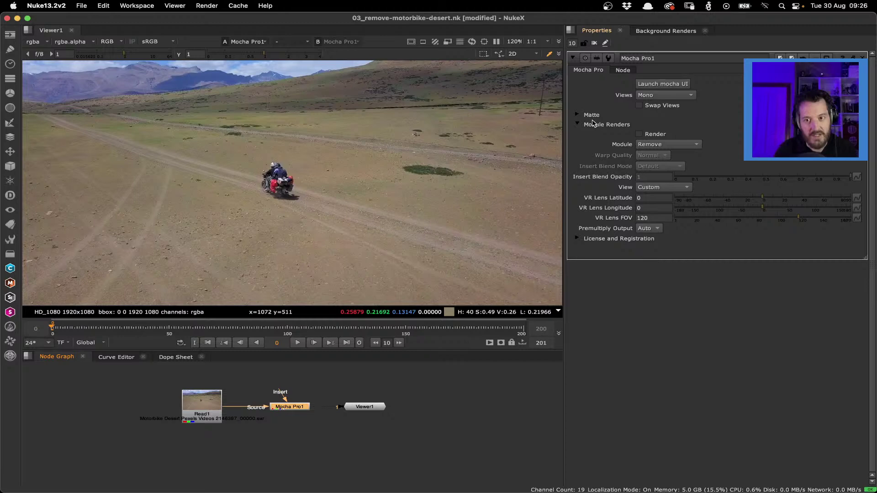
left_click(694, 144)
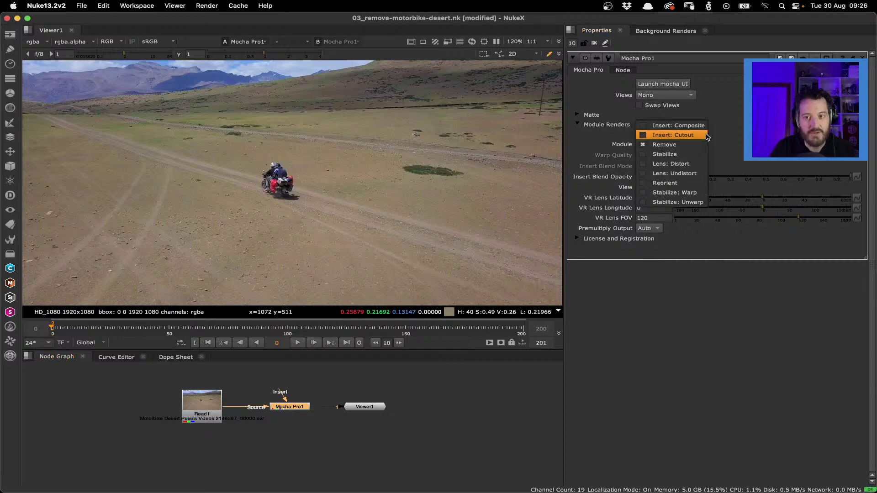
left_click(659, 143)
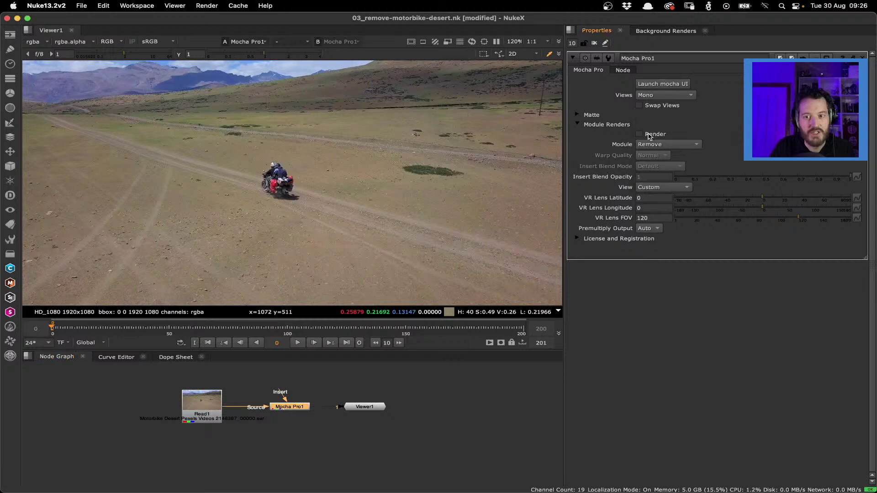
left_click(639, 134)
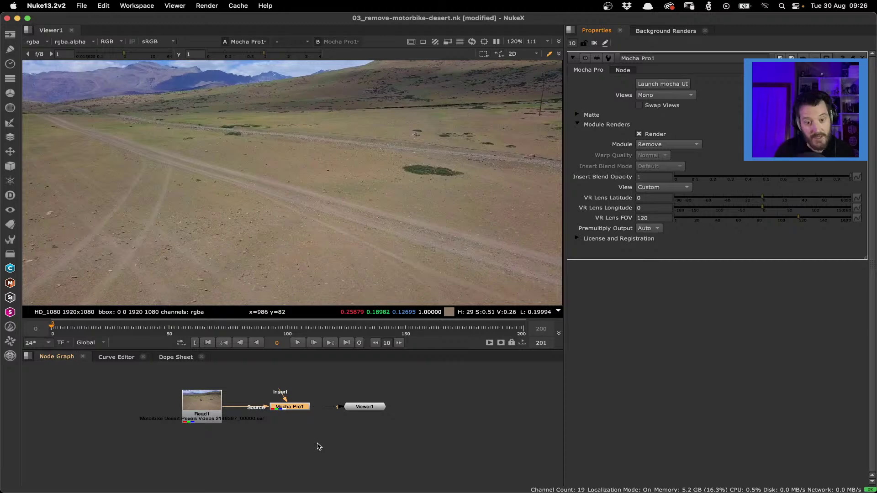
Step: Play the rendered removal from frame 0 to about frame 28 to check the result, and return to the start
left_click(298, 343)
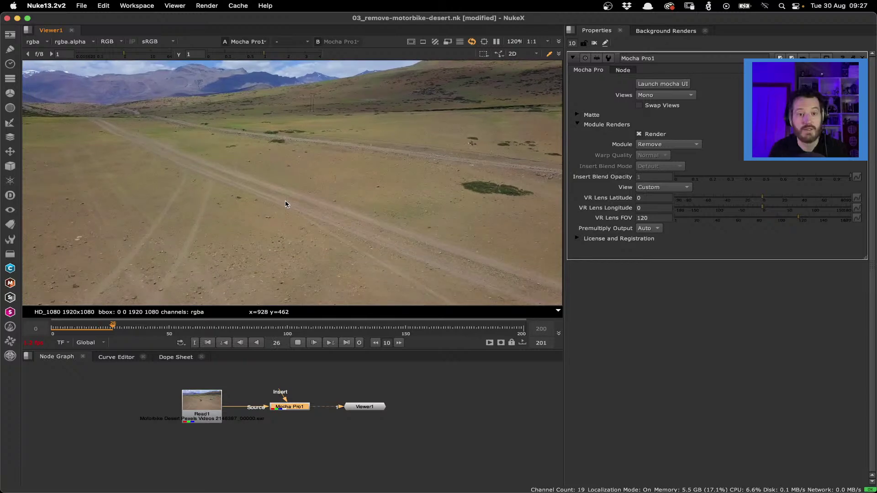
left_click(115, 328)
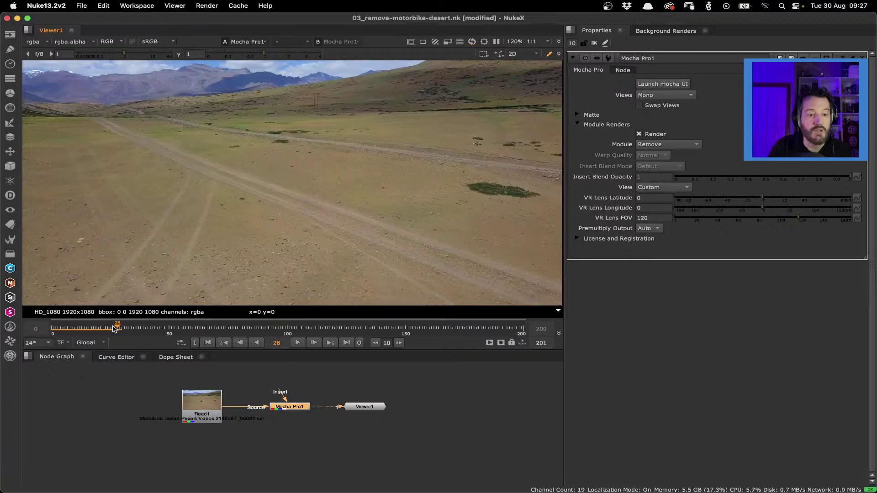
key("Home")
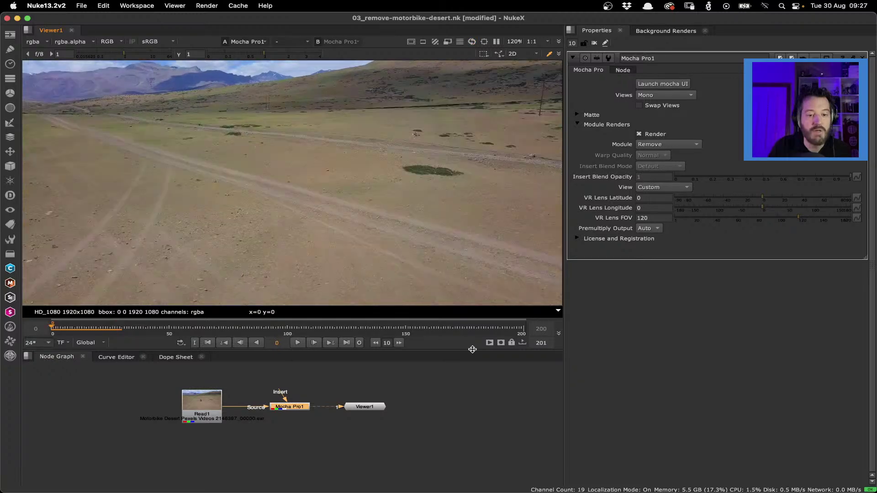
Step: Switch to the other Nuke session, 03_remove-man walks in front of camera.nk, return to frame 0 and enlarge the viewer
mouse_move(413, 492)
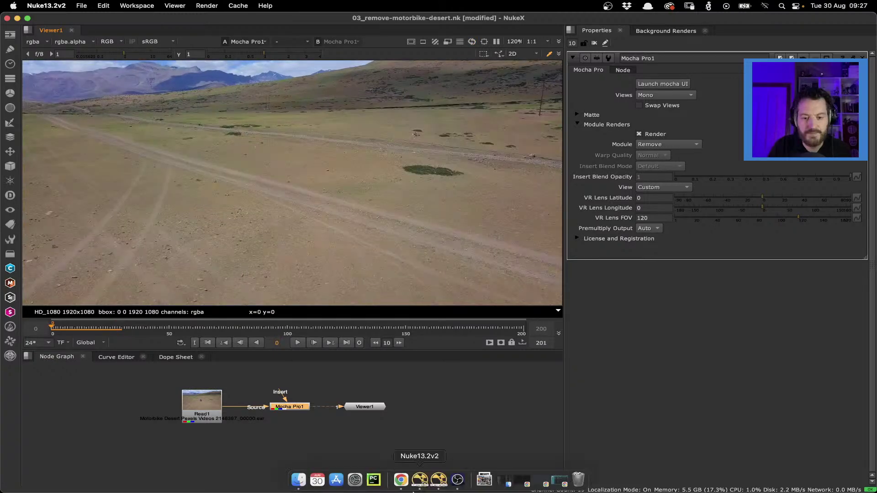
left_click(415, 486)
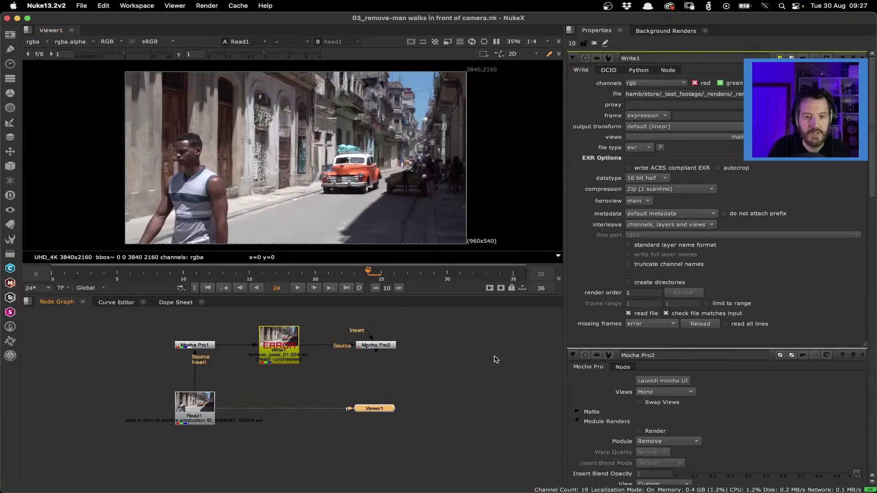
key("Home")
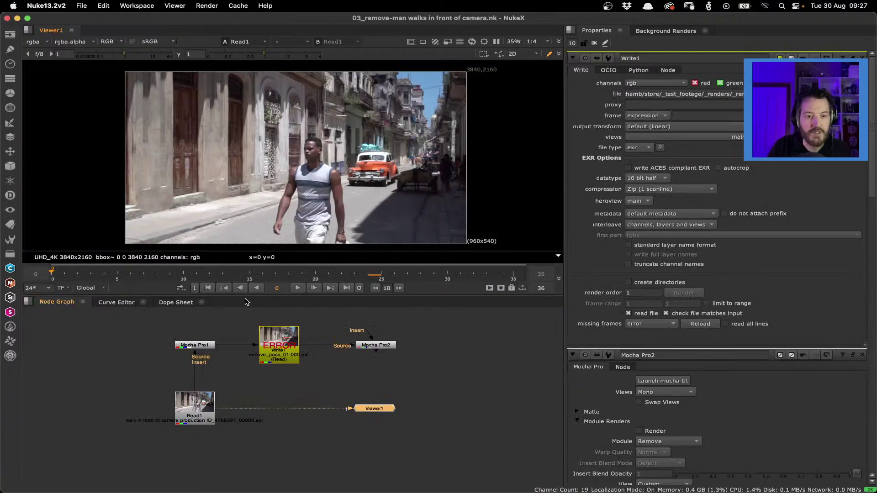
left_click_drag(245, 296, 246, 358)
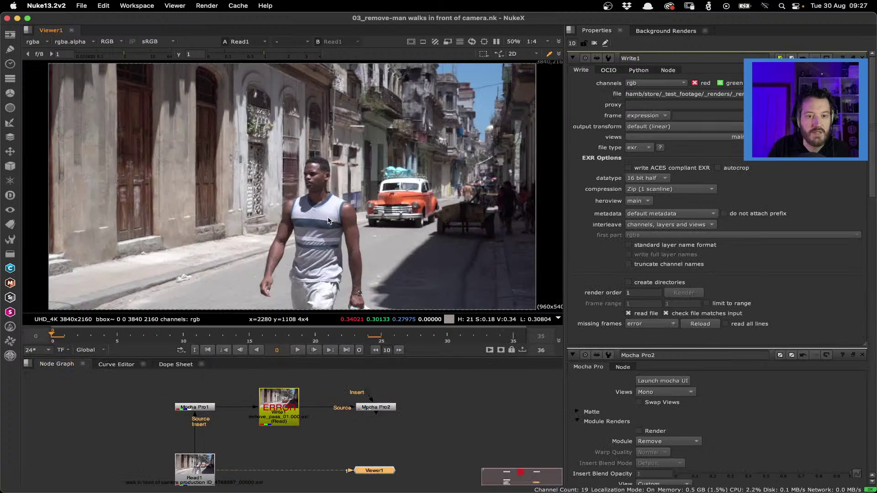
Step: Play and scrub through the street footage to examine how the man walks in front of the camera
left_click(297, 350)
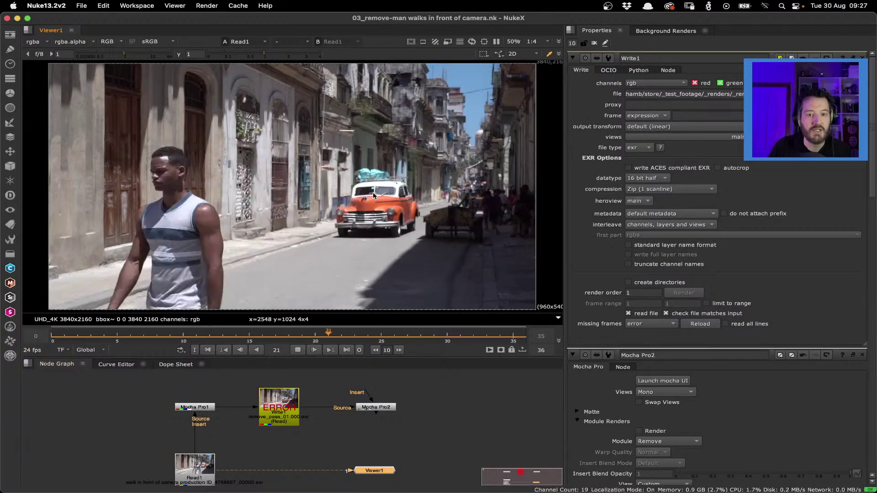
left_click(297, 350)
left_click(448, 334)
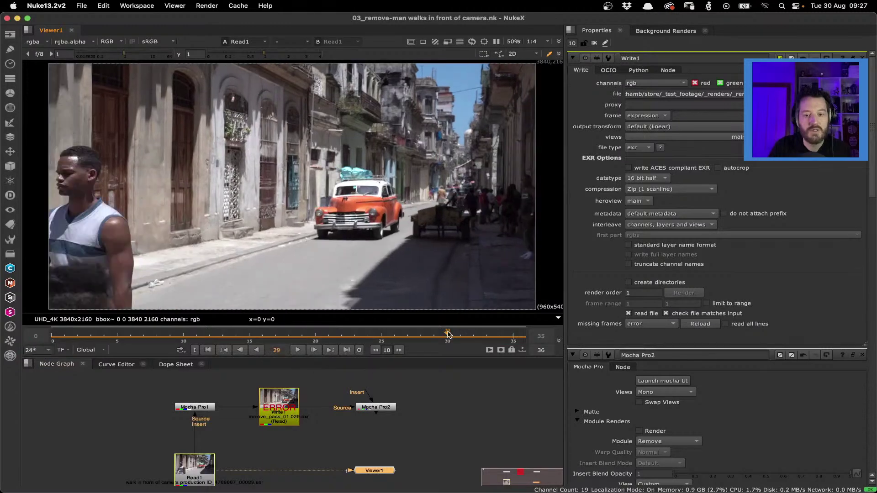
left_click_drag(447, 334, 49, 325)
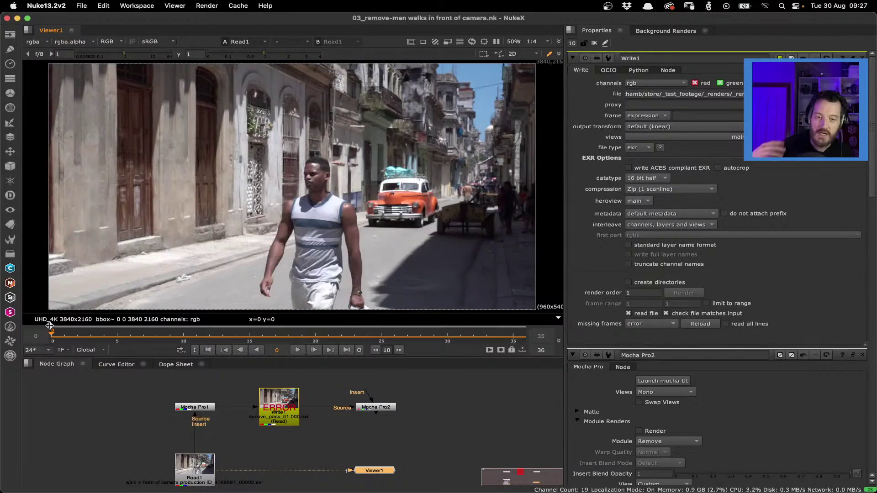
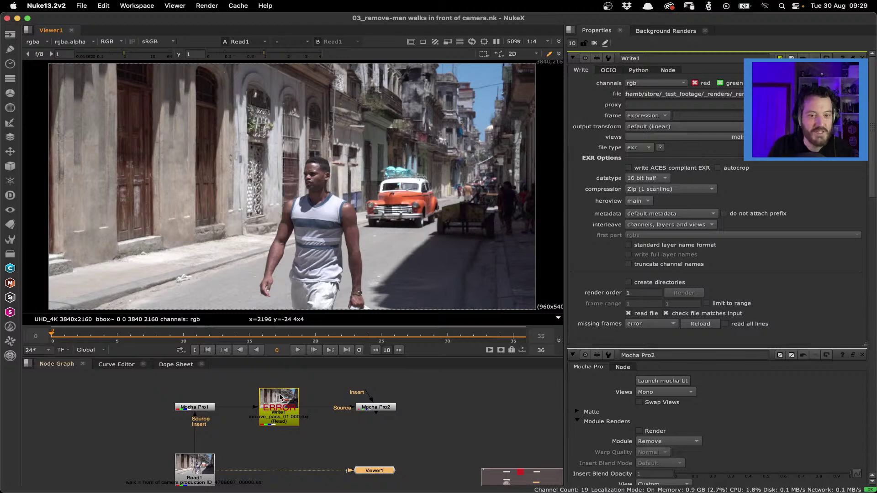
left_click(249, 334)
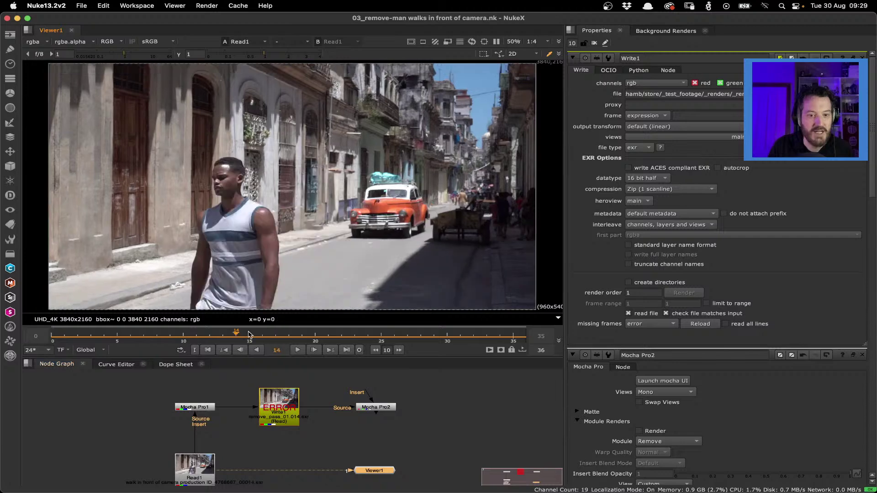
left_click_drag(249, 335, 43, 322)
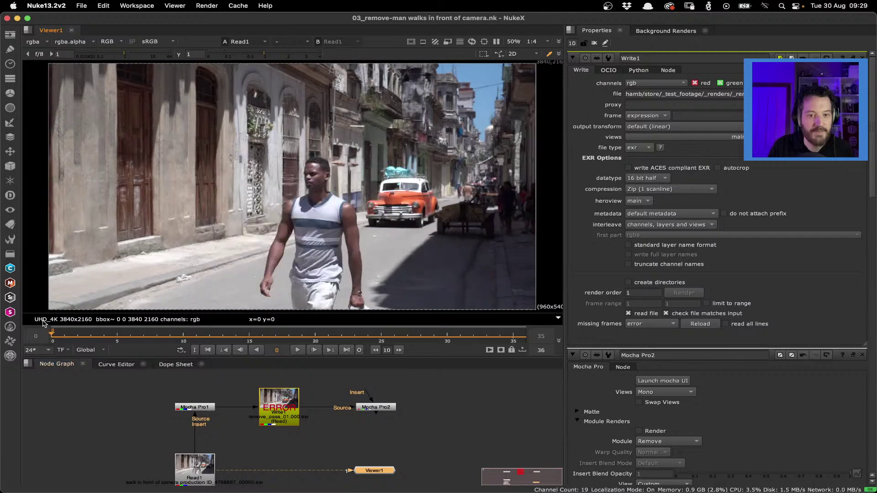
key("Left")
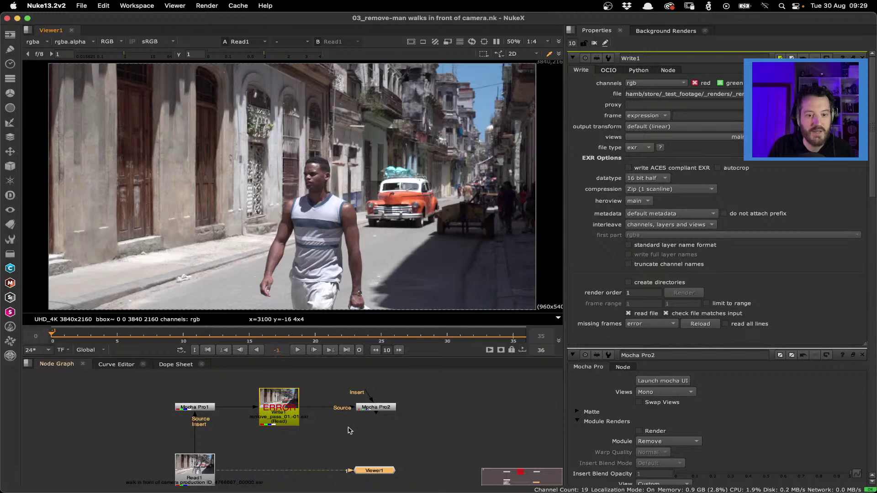
Step: Launch the Mocha interface from the Mocha Pro1 node and switch the displayed clip to Selected layer
double_click(207, 405)
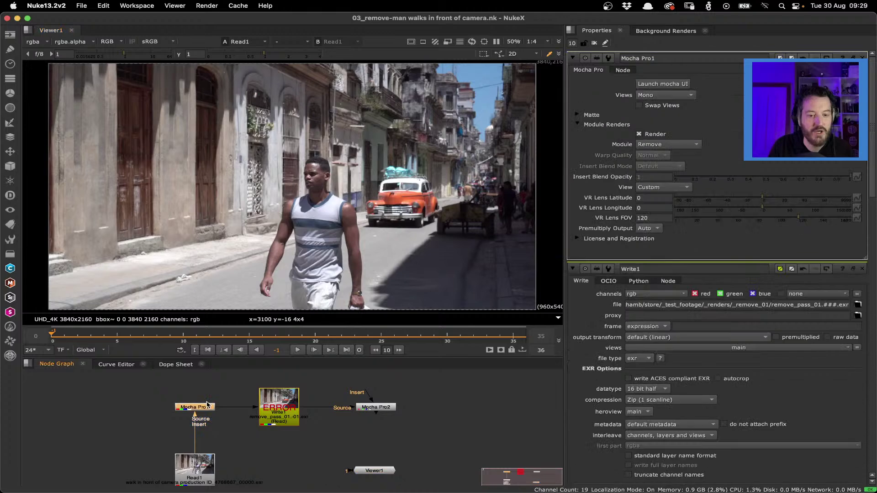
left_click(662, 84)
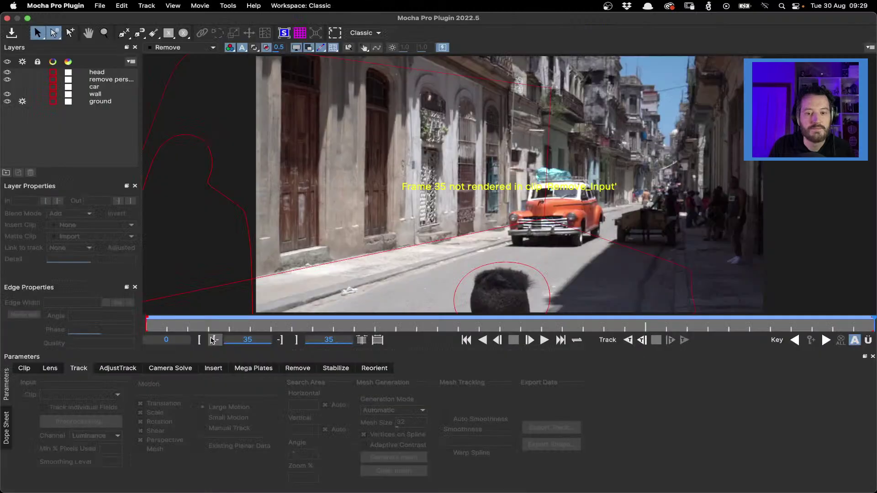
left_click(182, 47)
left_click(175, 63)
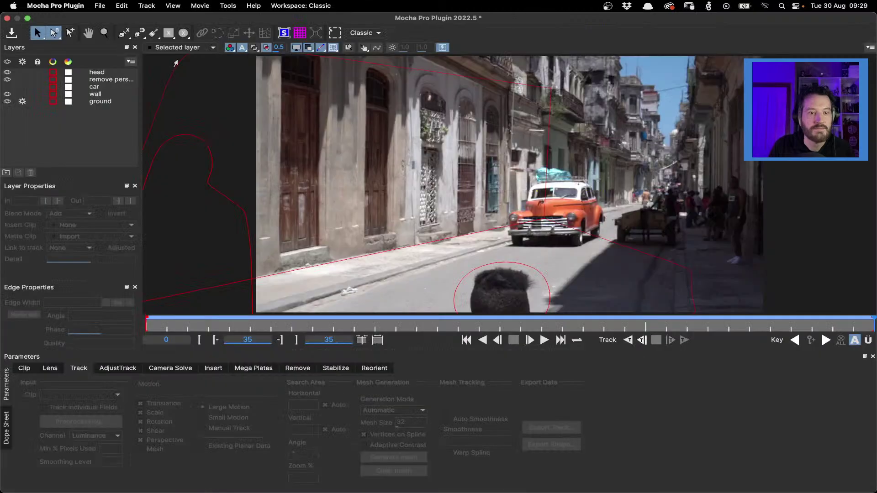
Step: Select the remove person and head layers and scrub through the shot to examine how their masks follow the people
left_click(147, 143)
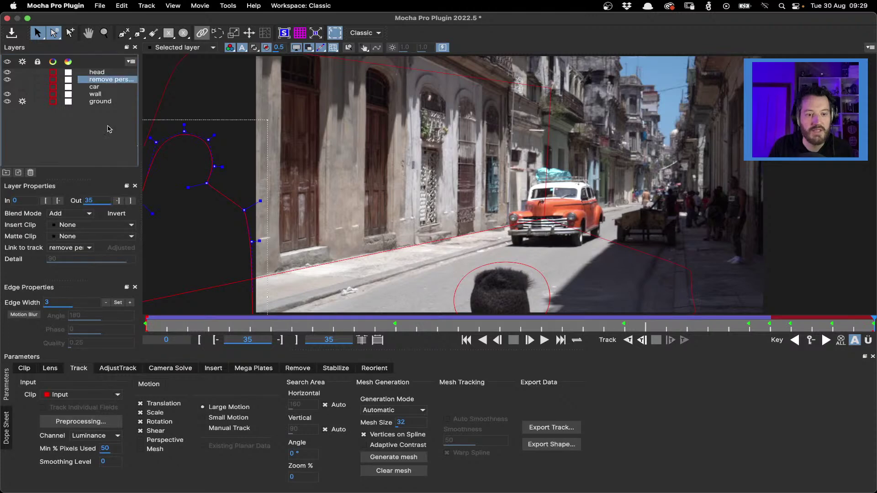
left_click(466, 340)
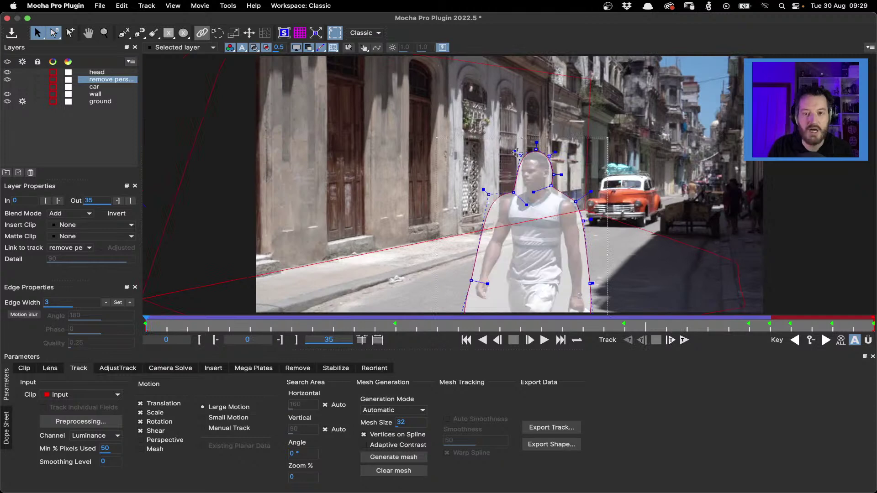
left_click(544, 340)
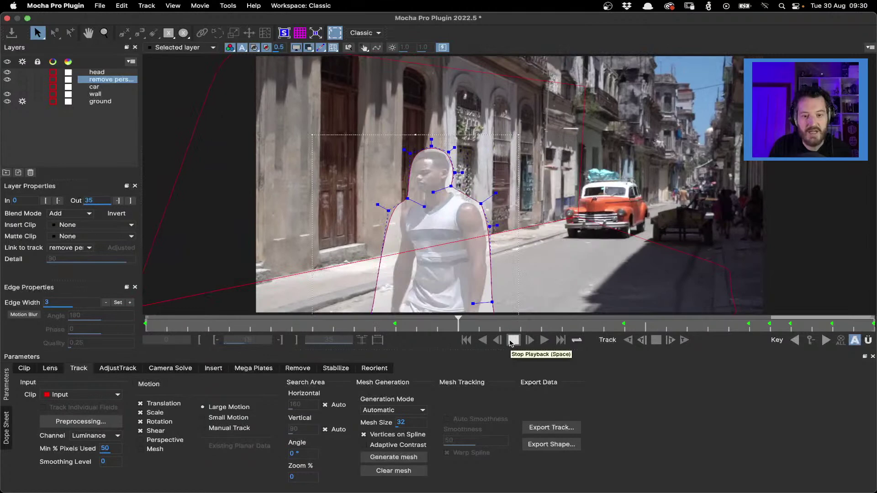
left_click(623, 324)
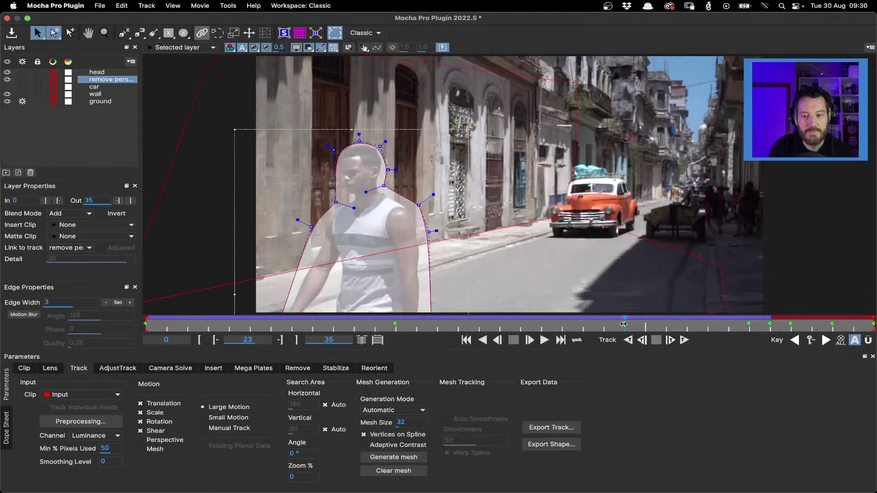
left_click_drag(623, 324, 791, 322)
left_click(379, 259)
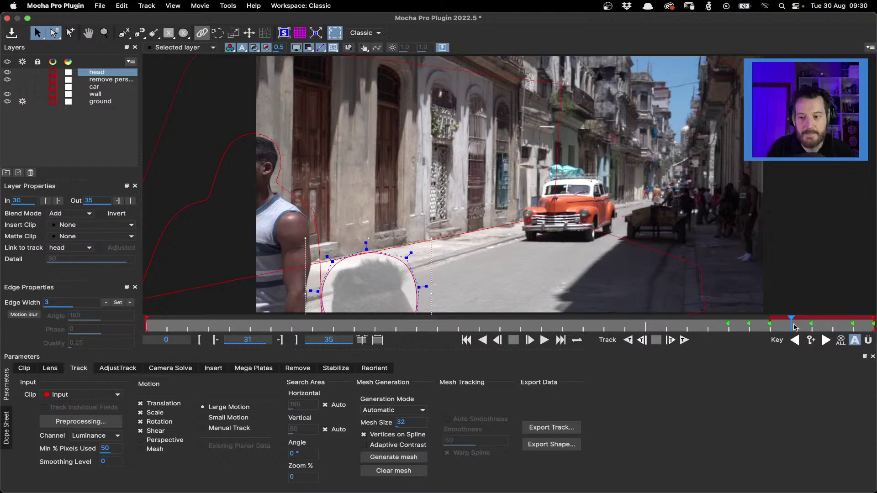
left_click_drag(791, 319, 114, 316)
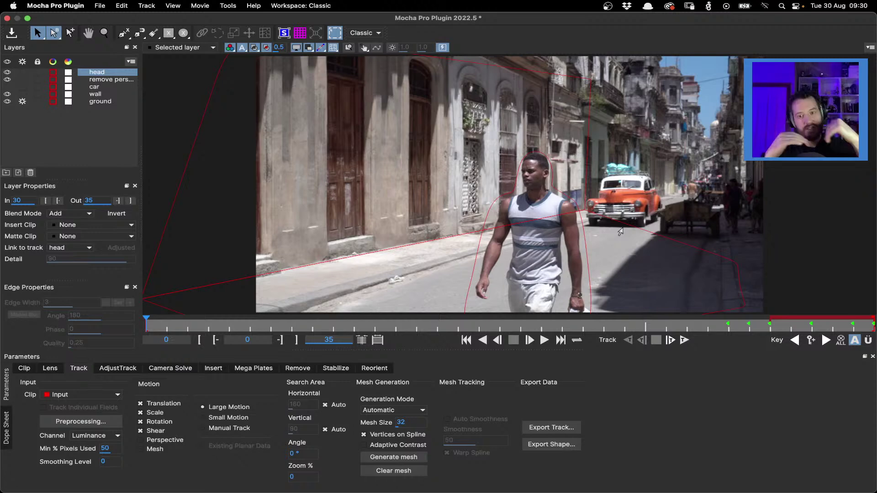
Step: Display the planar surface and grid for the ground and wall layers, and scrub the shot to examine both tracks
left_click(647, 226)
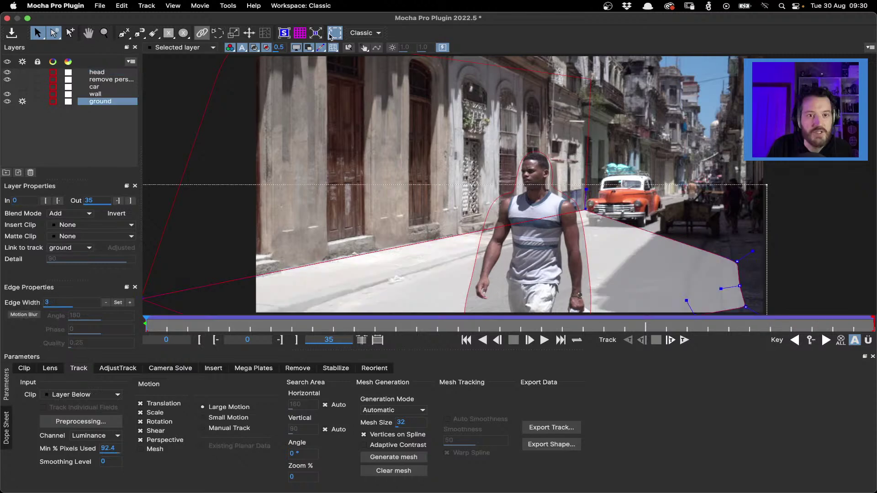
left_click(330, 34)
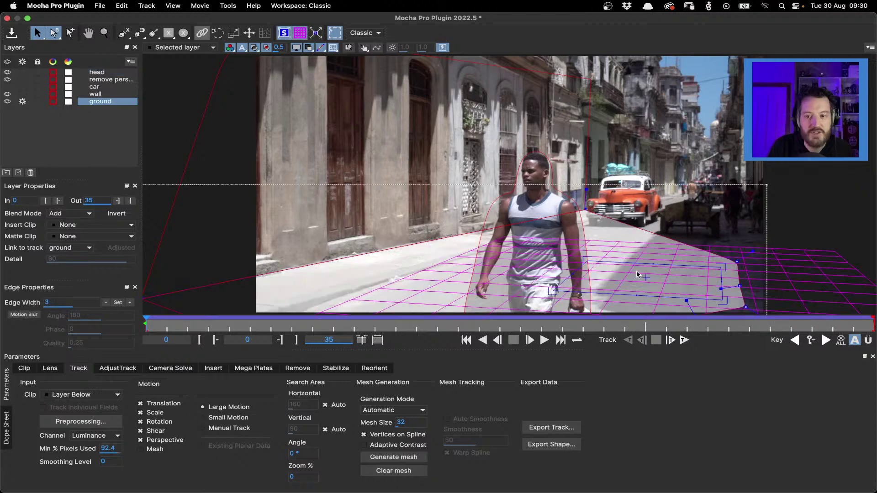
mouse_move(145, 320)
left_mouse_down()
mouse_move(248, 320)
mouse_move(145, 315)
left_mouse_up()
left_click(196, 135)
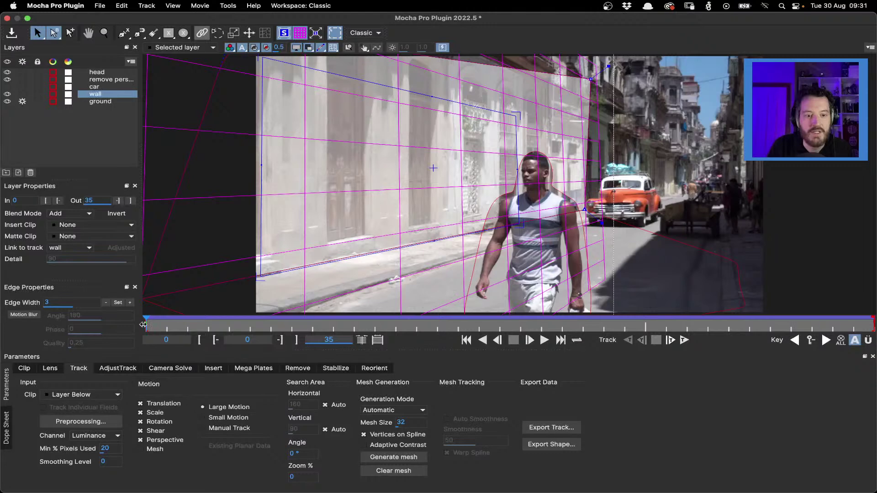
mouse_move(143, 324)
left_mouse_down()
mouse_move(352, 328)
mouse_move(145, 328)
left_mouse_up()
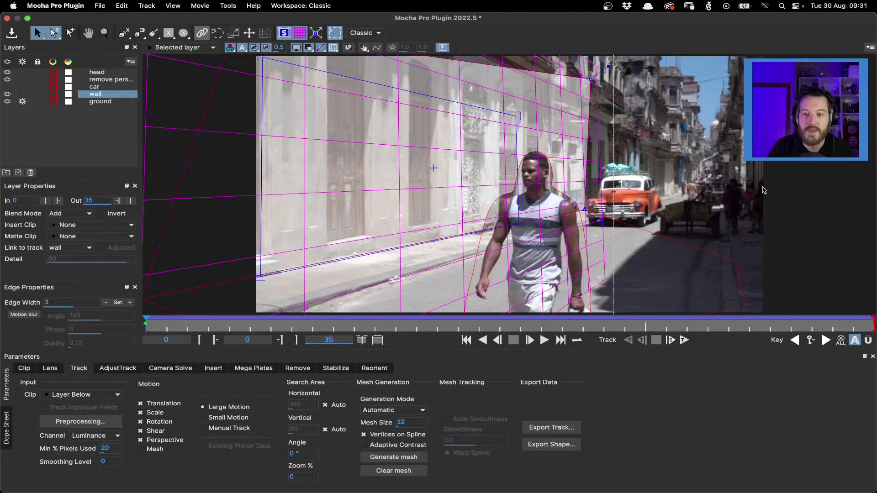
left_click(671, 247)
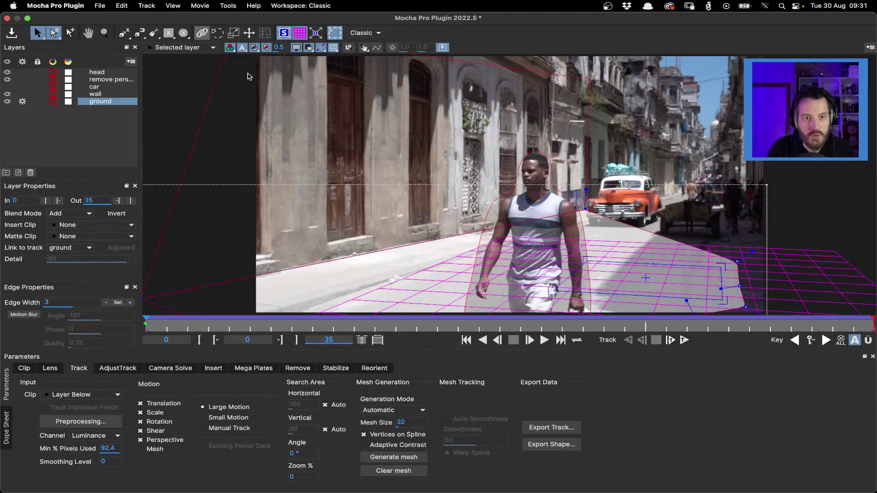
left_click(202, 33)
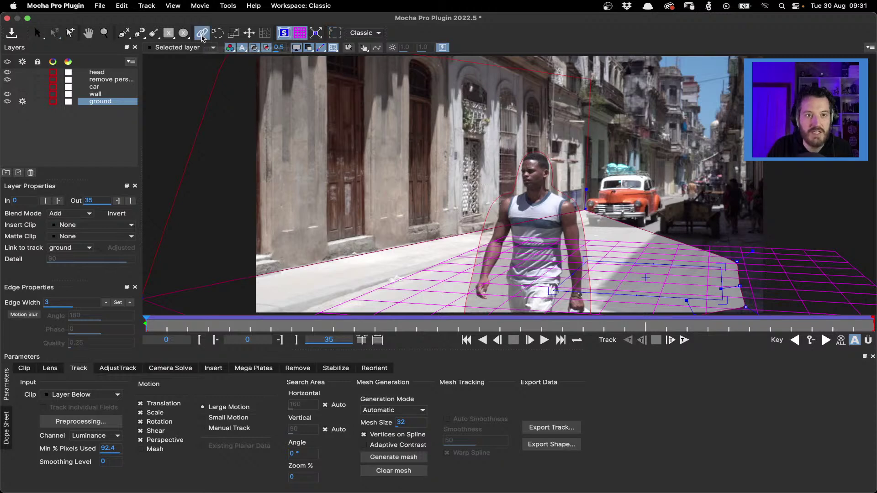
Step: Try pulling the ground mask's upper corner down beside the walking man, and restore the mask's original shape
left_click_drag(585, 210, 588, 227)
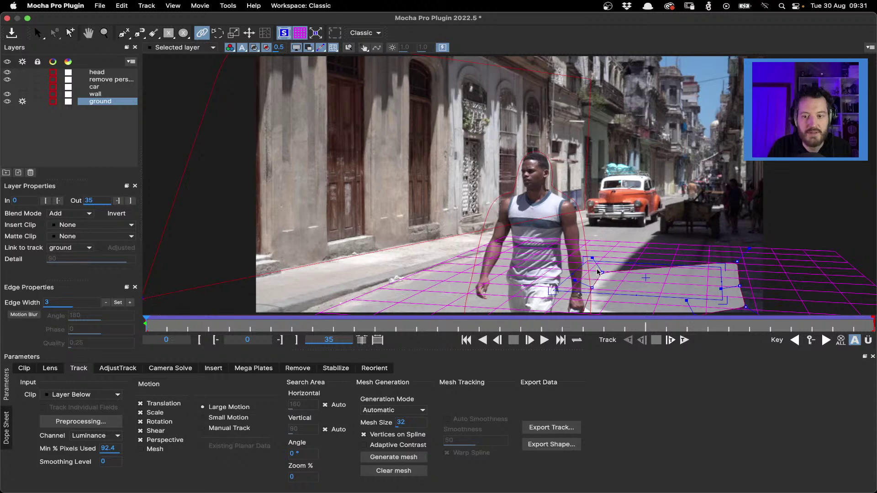
mouse_move(597, 272)
left_mouse_down()
mouse_move(587, 209)
mouse_move(600, 108)
mouse_move(593, 93)
mouse_move(587, 213)
left_mouse_up()
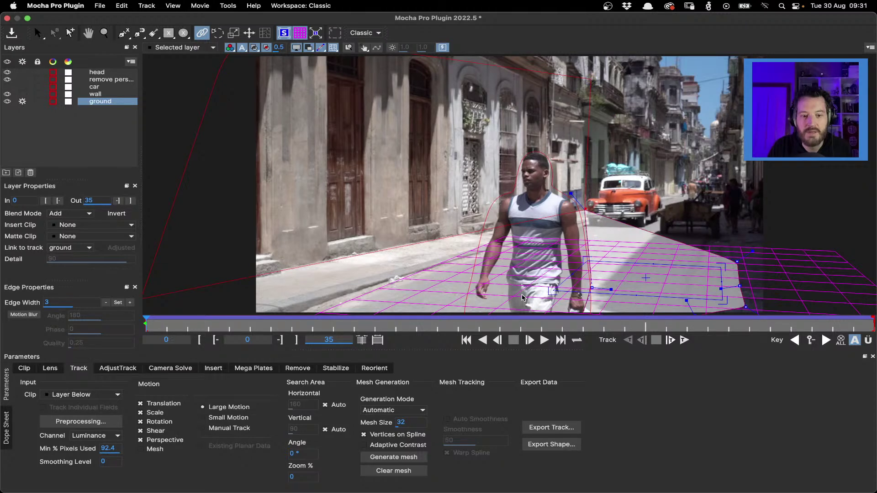
left_click_drag(522, 297, 145, 302)
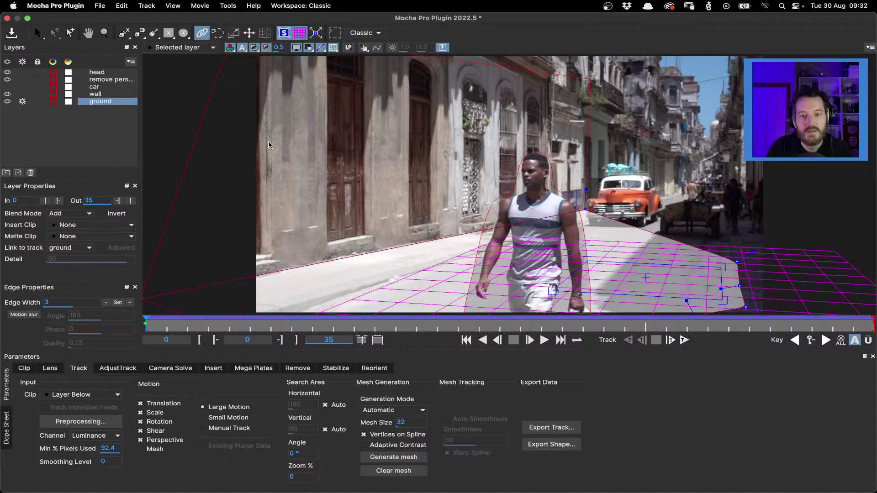
Step: Check the head and remove person layers, and examine up close how the remove person mask encloses the man with the grid hidden
key("s")
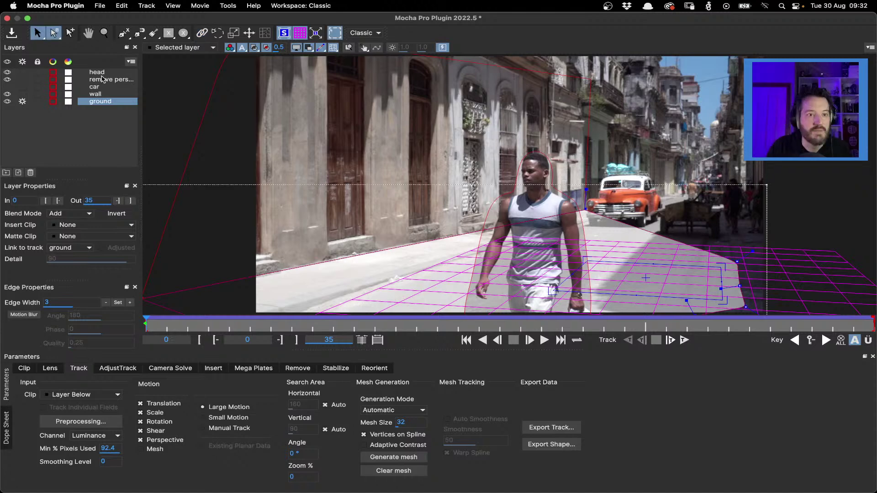
left_click(102, 79)
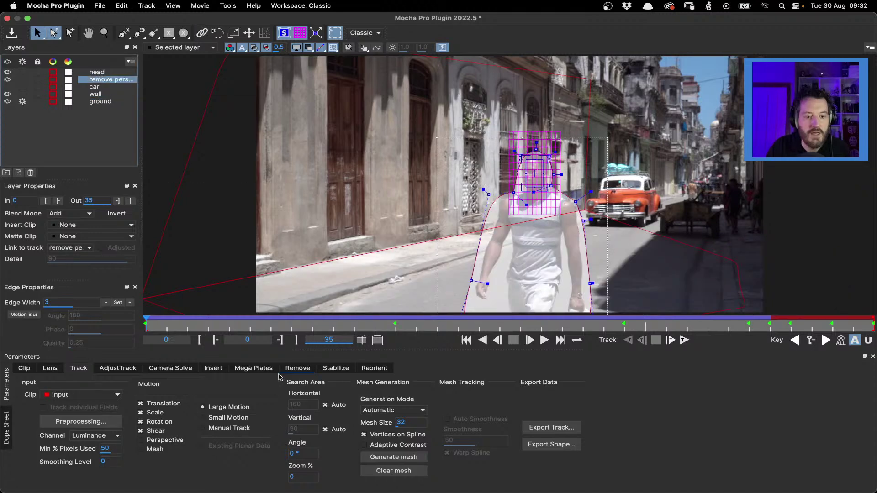
left_click(97, 72)
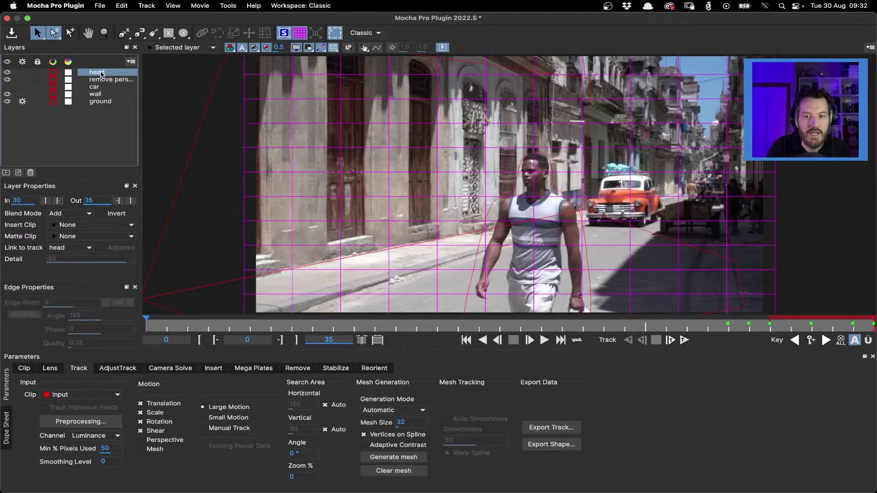
left_click(102, 79)
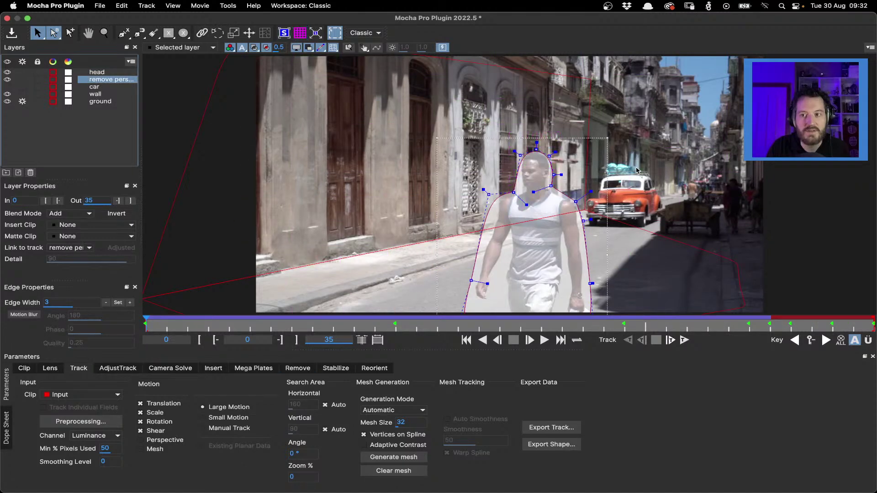
scroll(555, 213, "up", 3)
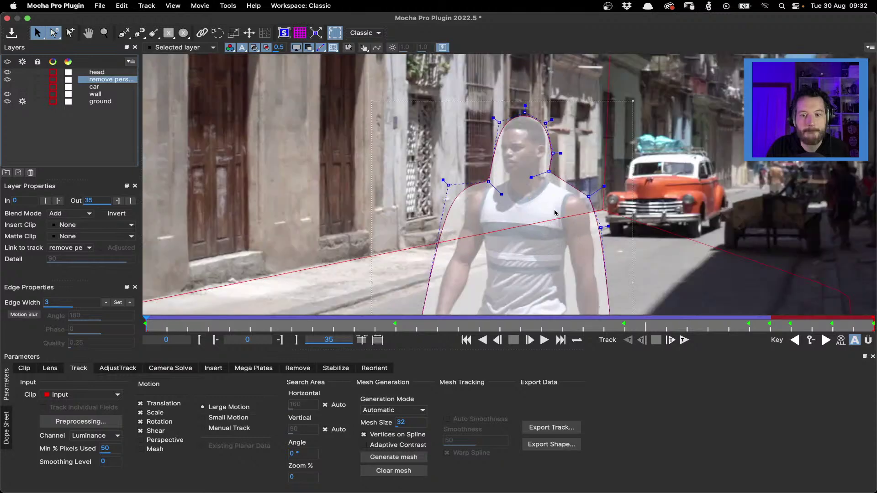
scroll(554, 212, "up", 2)
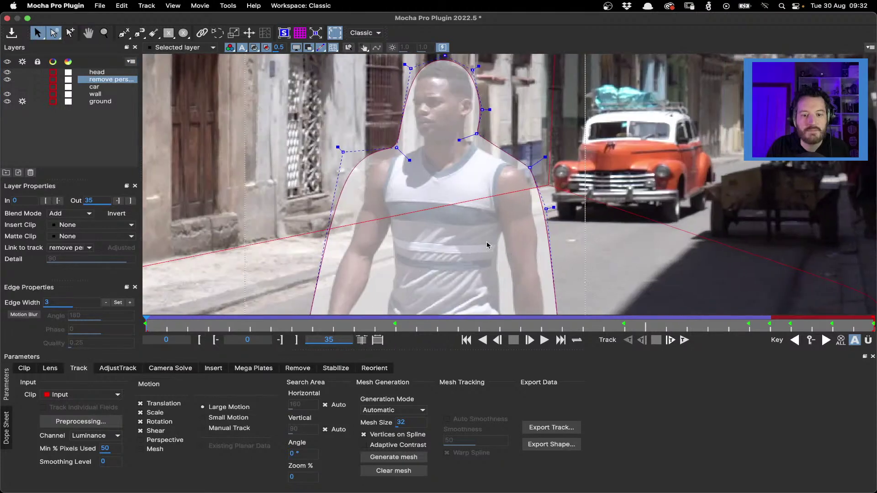
Step: In the Remove settings of the remove person layer, set the cleanplate clip to None
left_click(295, 369)
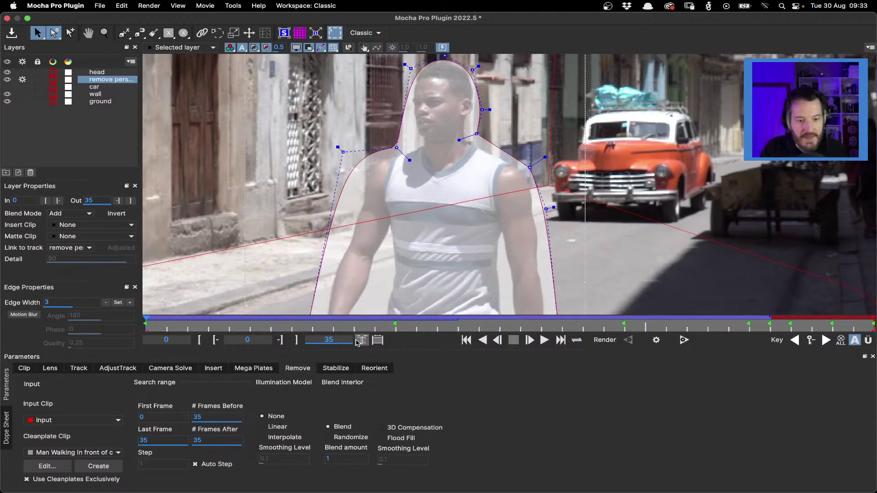
left_click(51, 418)
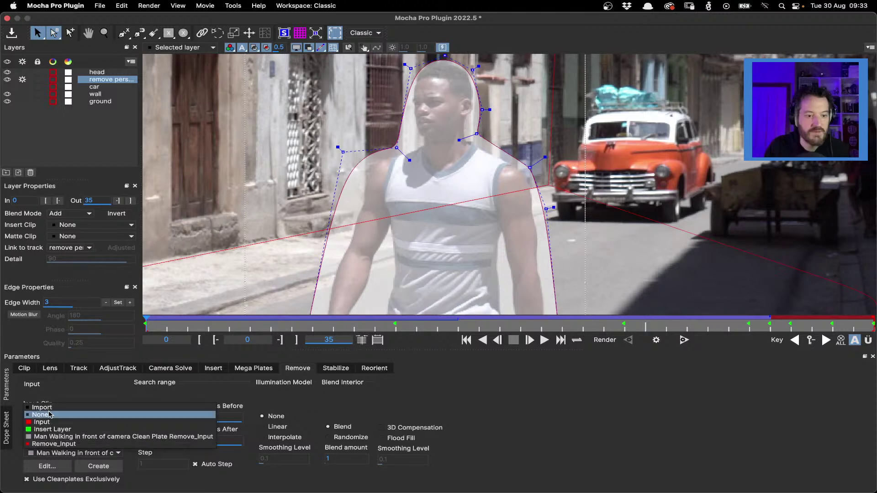
left_click(50, 414)
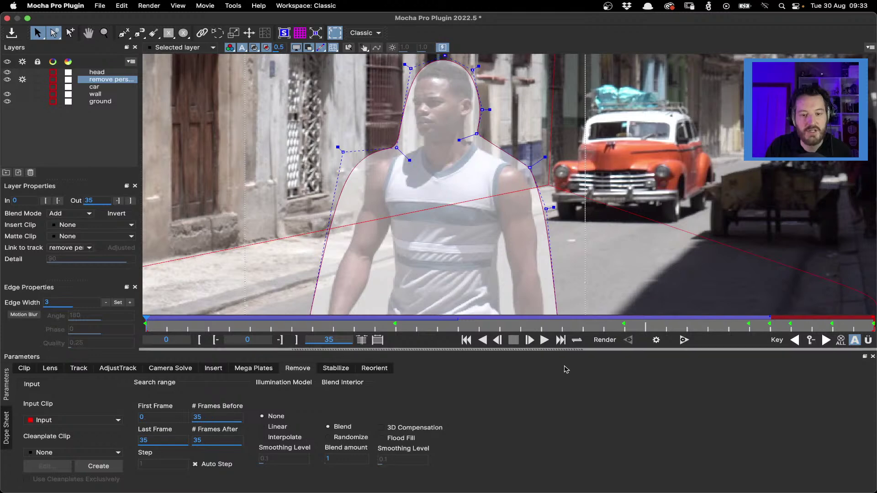
Step: Review the matte around the walking man across the shot and return to frame 0
left_click(458, 217)
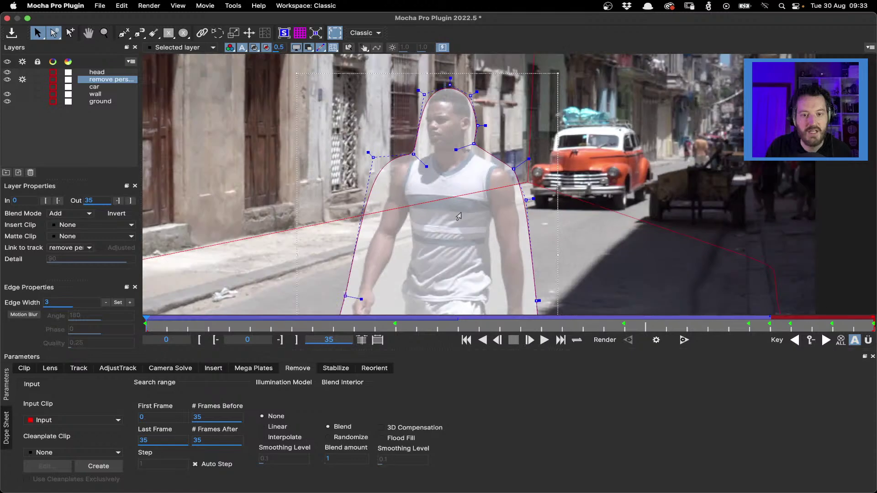
scroll(458, 216, "down", 2)
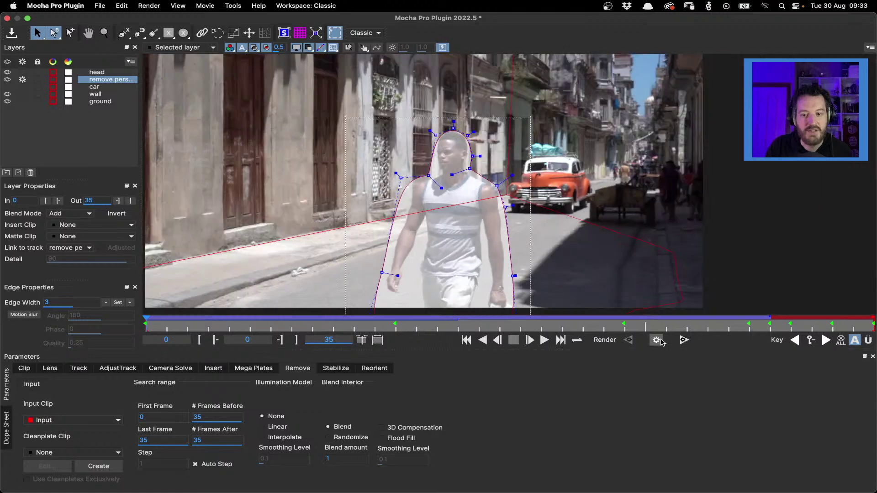
left_click(197, 324)
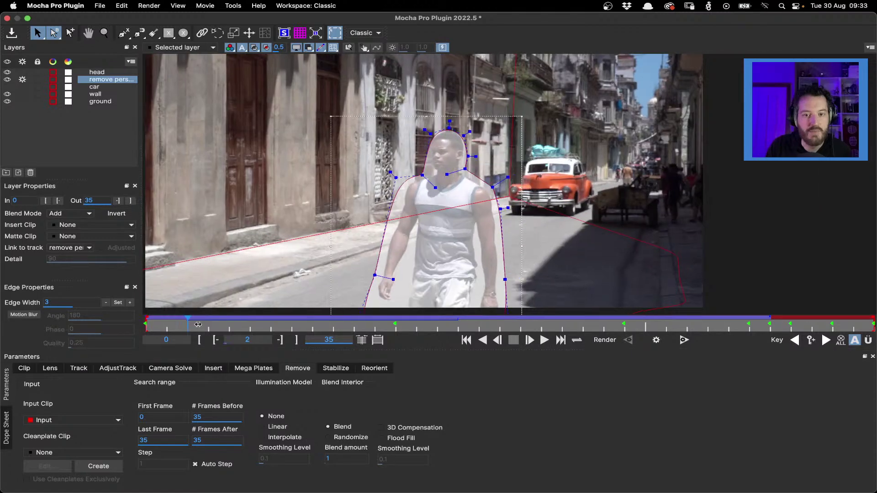
left_click_drag(198, 324, 386, 332)
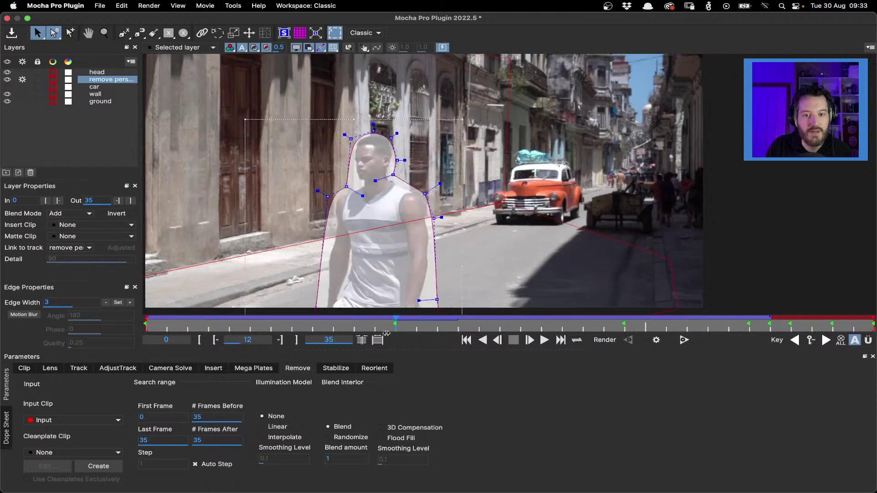
key("space")
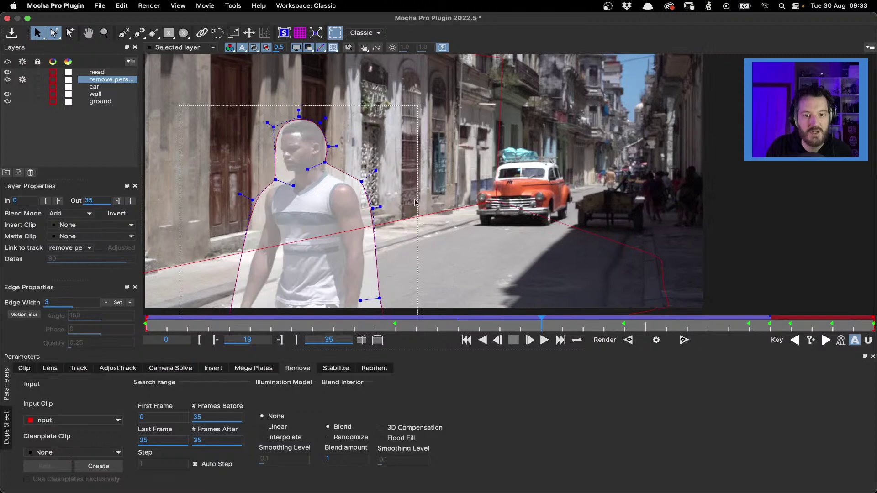
left_click(672, 334)
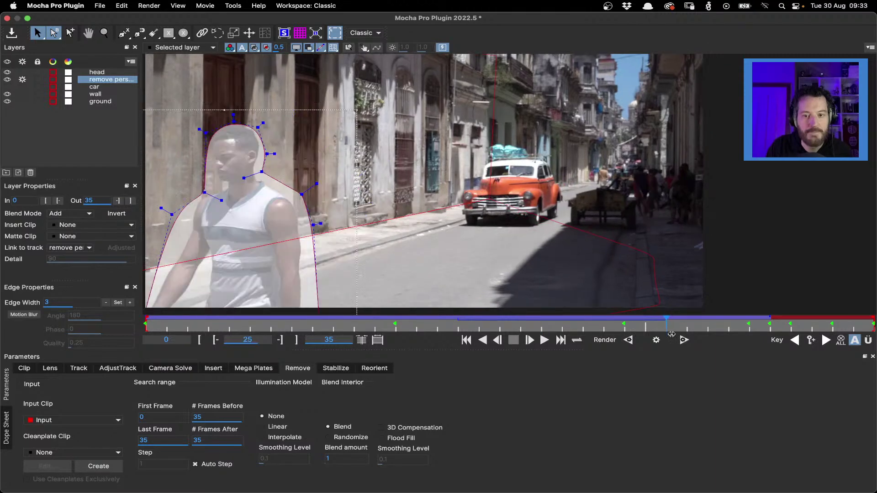
left_click_drag(671, 334, 2, 298)
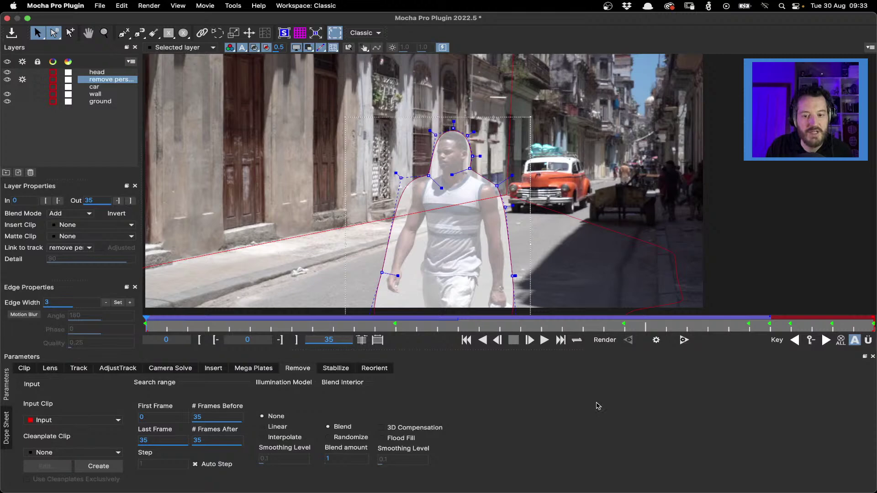
Step: Render the removal of the walking man for frame 0 and turn off the matte overlay
left_click(656, 340)
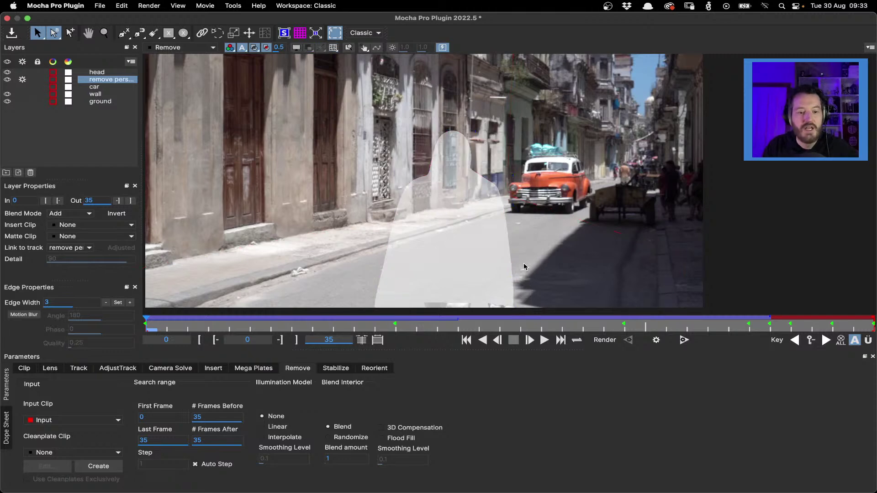
left_click(254, 48)
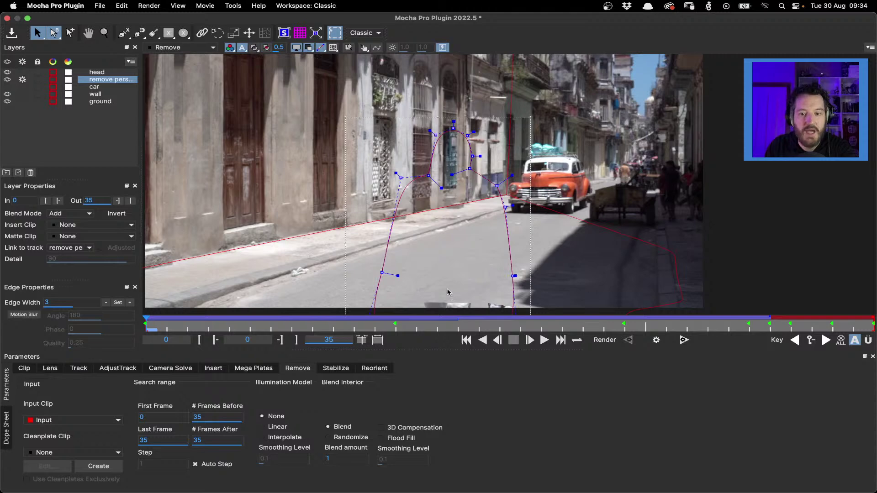
Step: Examine the rendered road area inside the spline at the lower edge of the frame
key("z")
left_click_drag(447, 292, 407, 180)
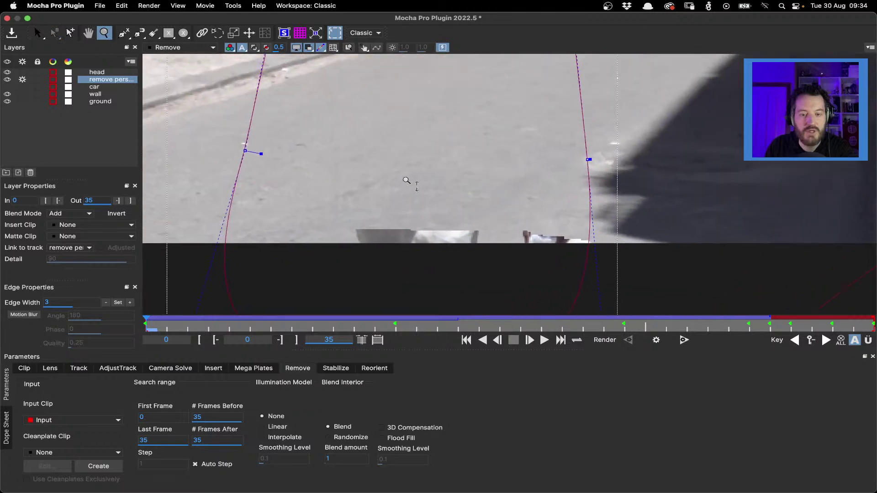
key("s")
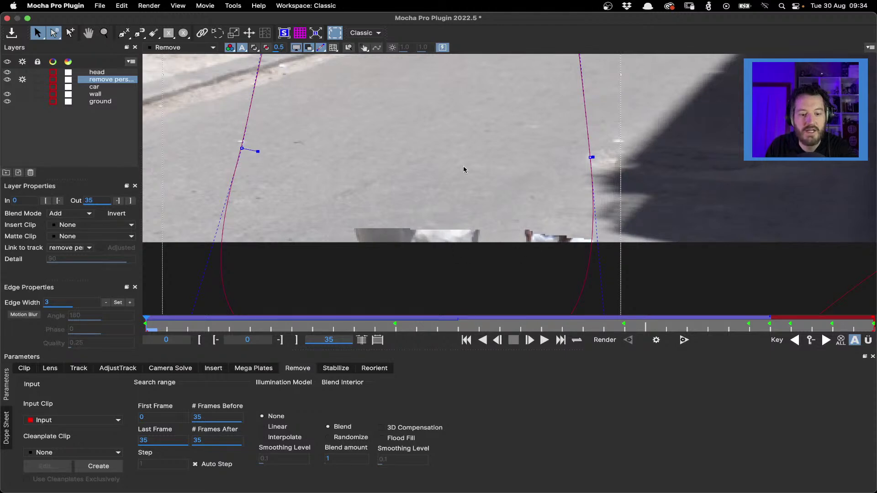
key("z")
left_click_drag(463, 133, 486, 245)
key("x")
left_click_drag(475, 155, 523, 237)
key("s")
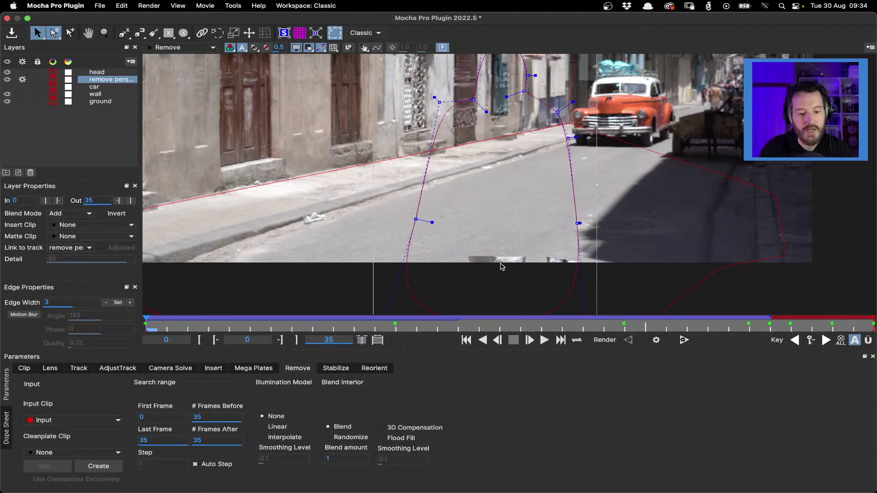
Step: Launch Adobe Photoshop 2022 alongside Mocha Pro
key("alt+space")
type("remove_person_-_Spline_1=Spline(1,1,0)")
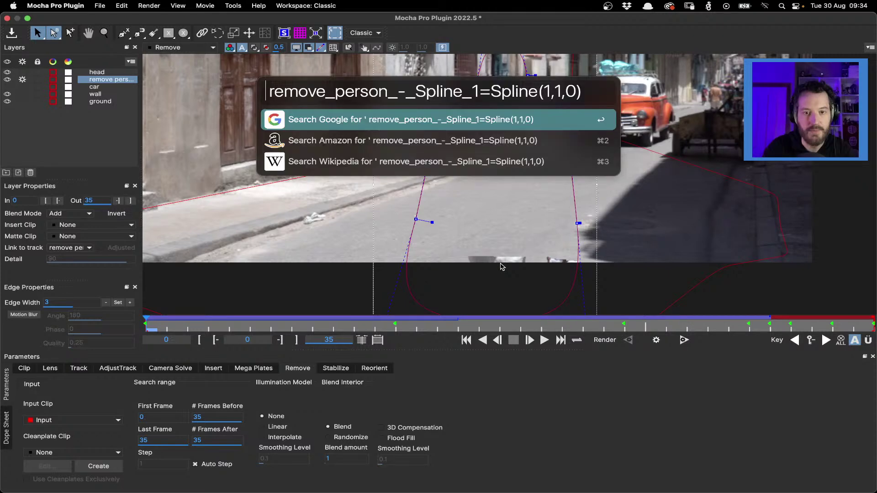
key("super+a")
type("photo")
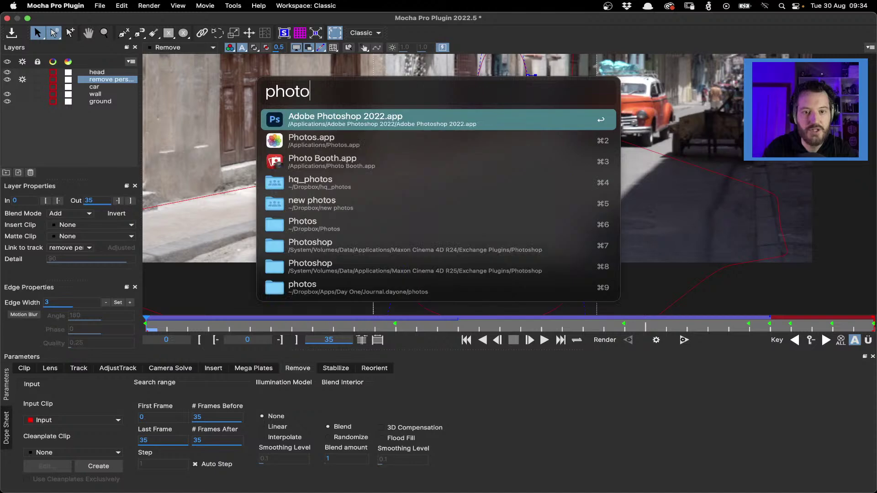
key("Return")
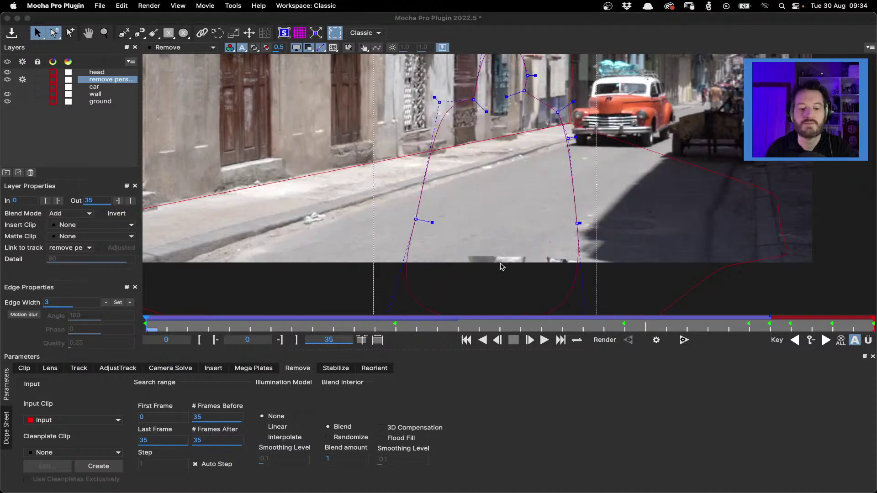
left_click(604, 262)
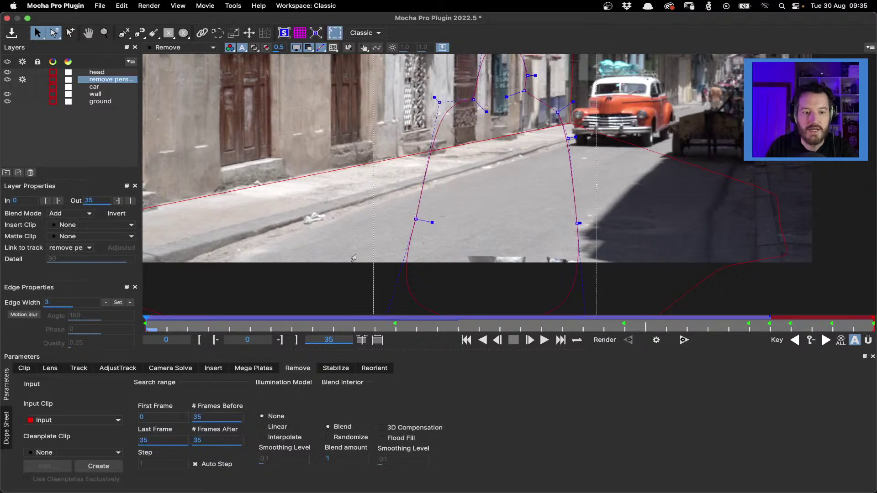
Step: Create a clean plate from frame 0, prefixing its file name with "Person in front of car", and save it in the cleanplates folder
left_click(120, 465)
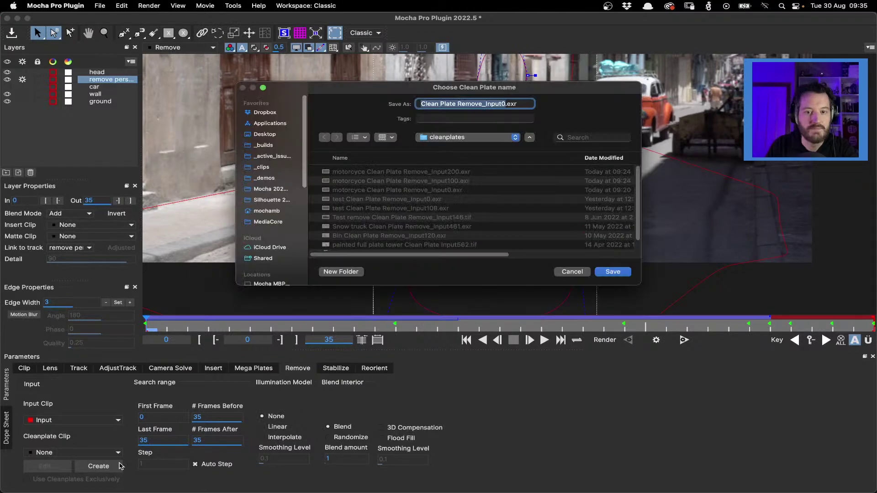
key("Left")
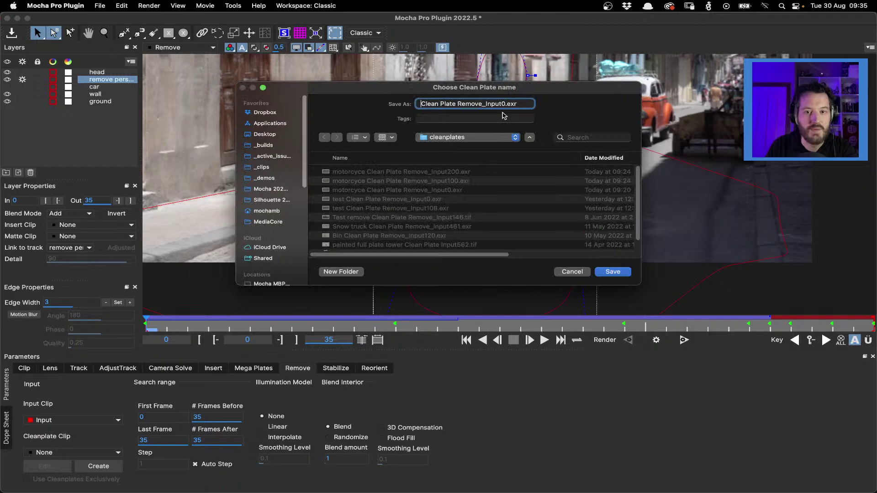
type("Person ")
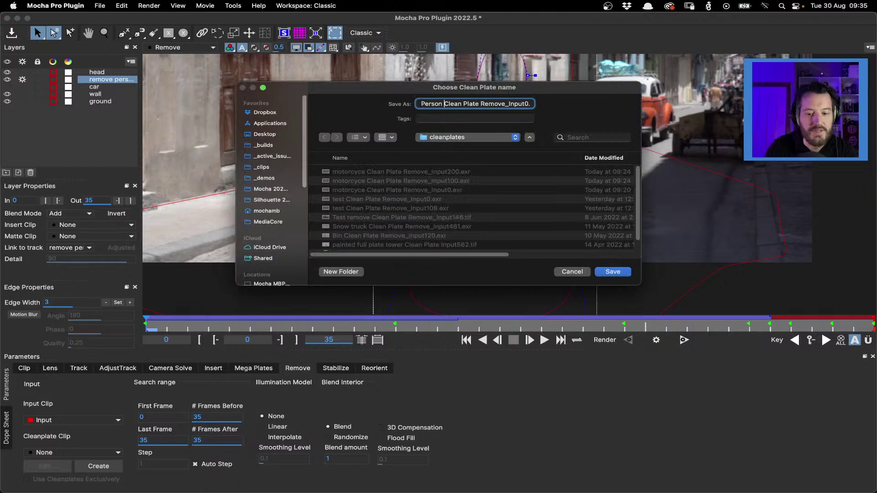
type("in front of ca")
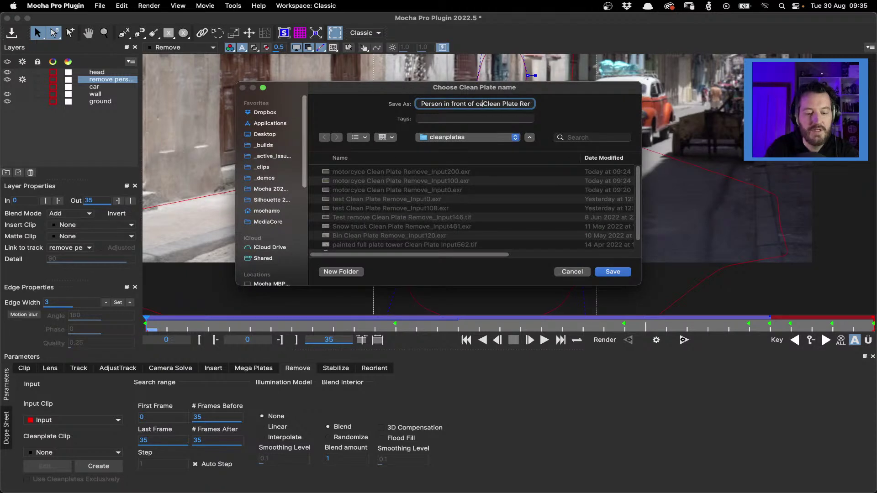
type("r")
key("Return")
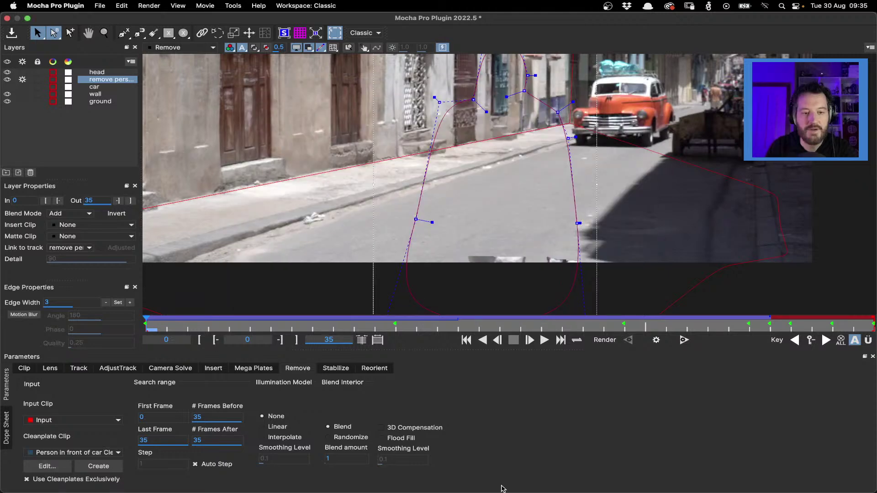
Step: Switch to Photoshop and open Person in front of car Clean Plate Remove_Input0.exr from the cleanplates folder, reading alpha as an alpha channel
left_click(477, 481)
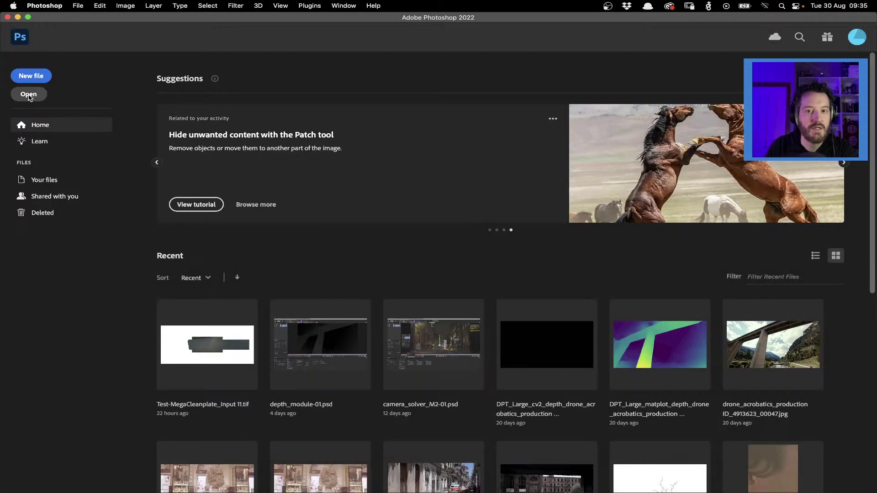
left_click(28, 94)
left_click(448, 55)
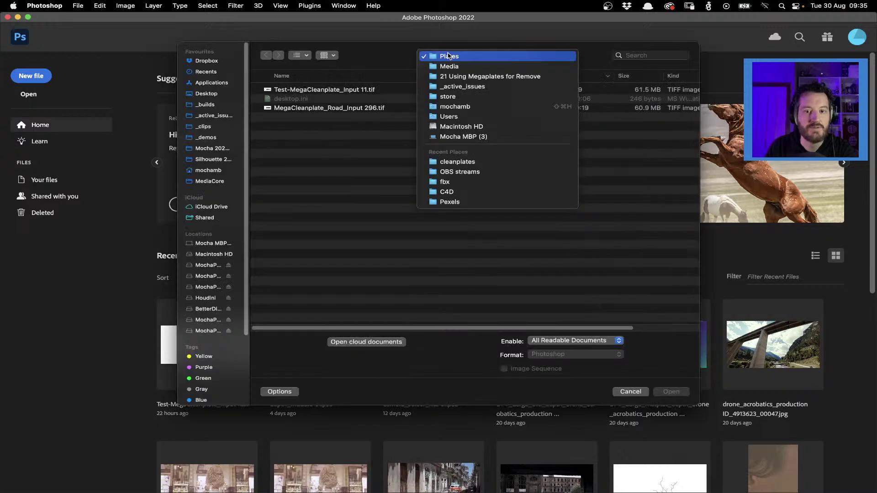
left_click(457, 162)
left_click(376, 90)
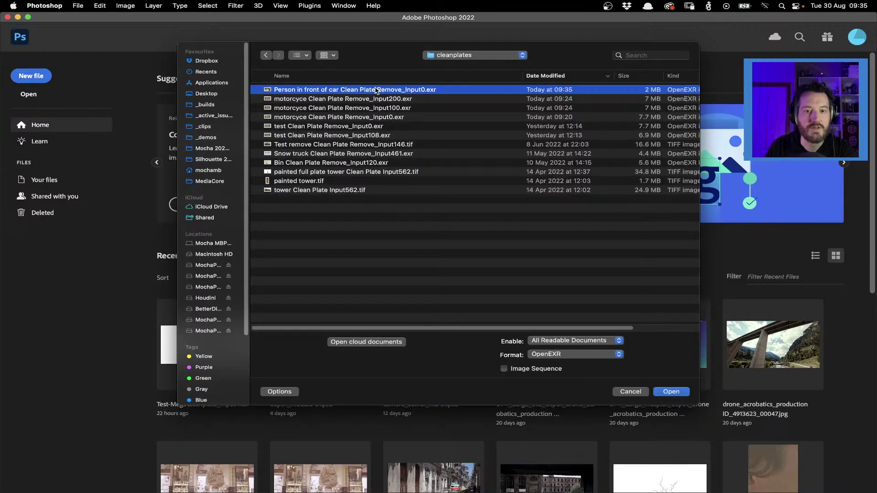
double_click(376, 90)
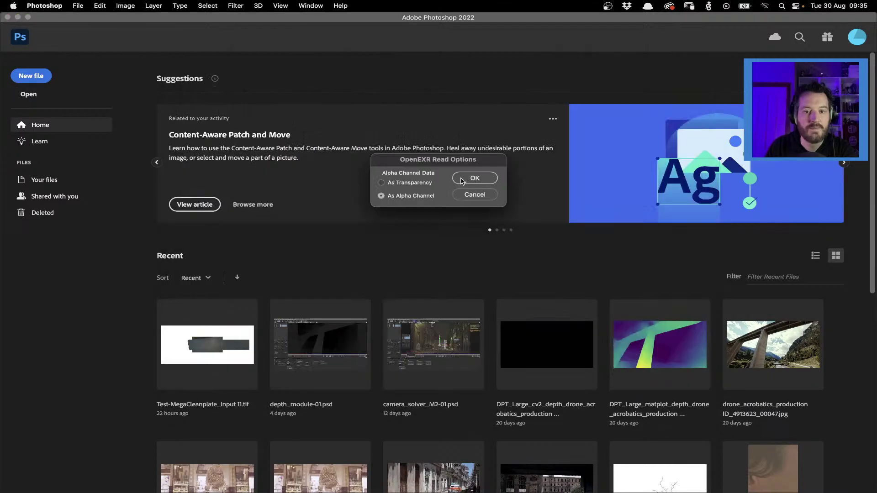
left_click(474, 178)
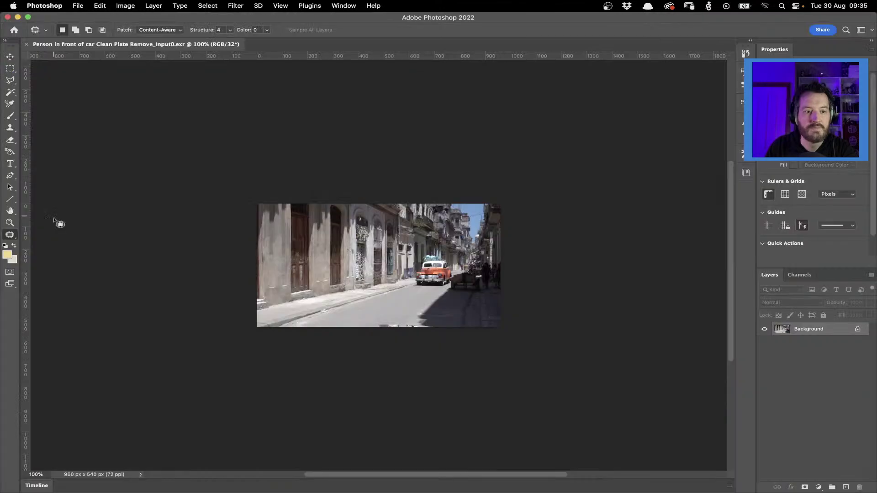
Step: Check the clean plate's colour mode and bit depth, keeping it at 32 Bits/Channel
key("z")
left_click(385, 291)
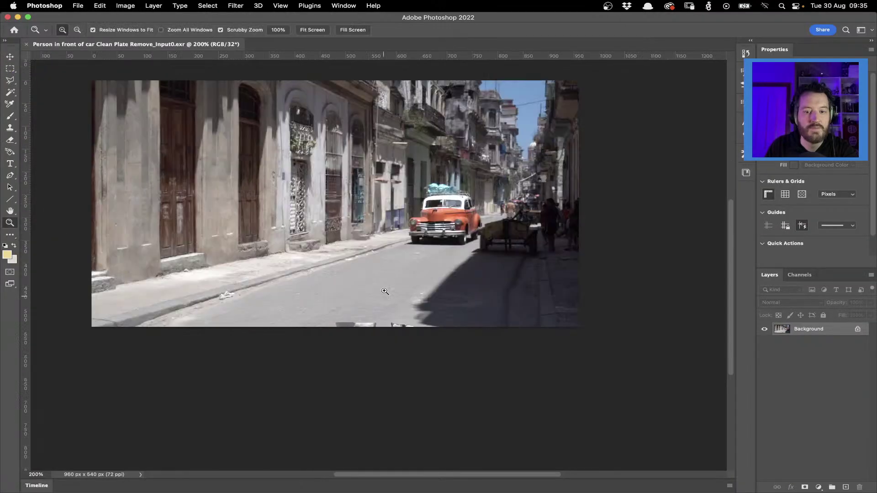
left_click(385, 291)
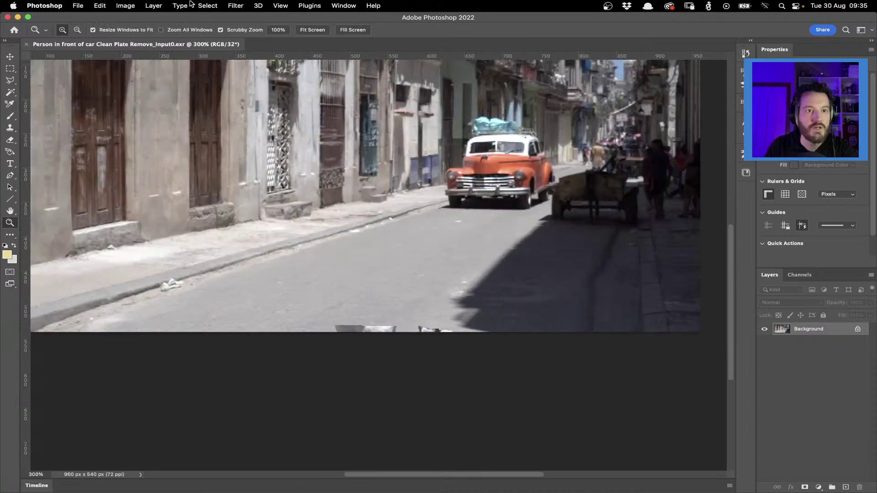
left_click(125, 5)
mouse_move(131, 22)
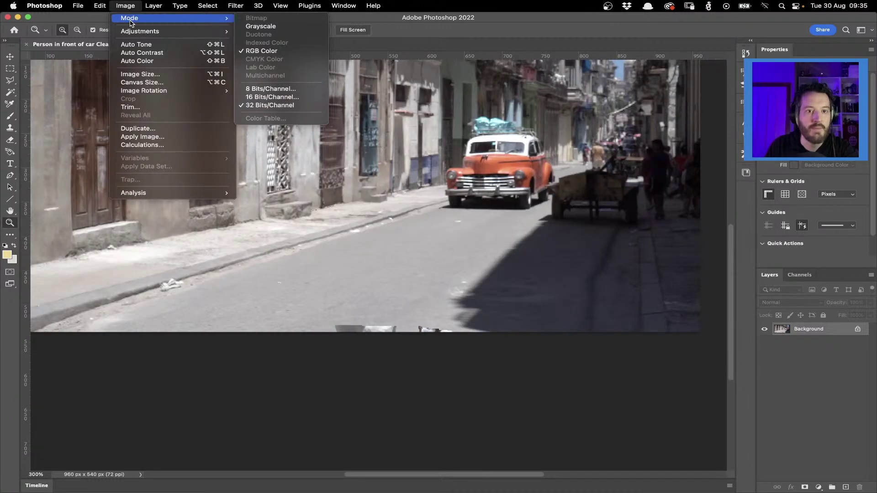
left_click(281, 110)
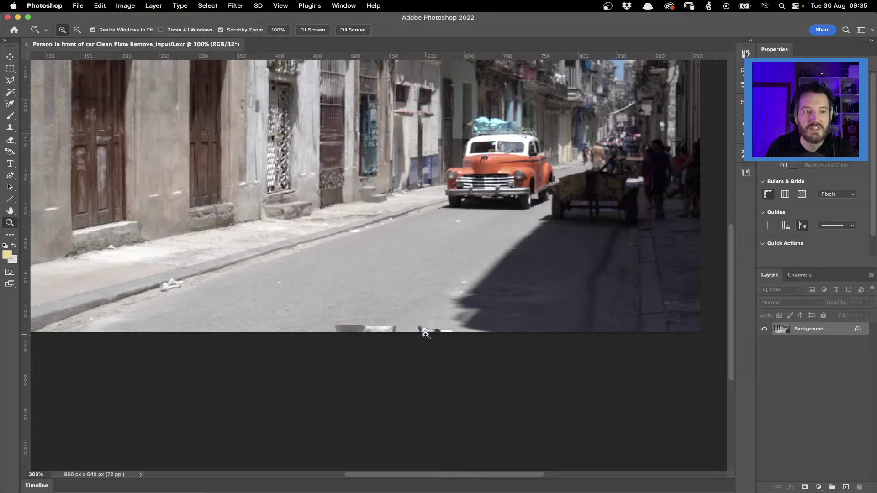
Step: Use Clone Stamp at brush size 40 to cover the leftover fragments along the road's bottom edge with clean asphalt, and save the EXR
key("s")
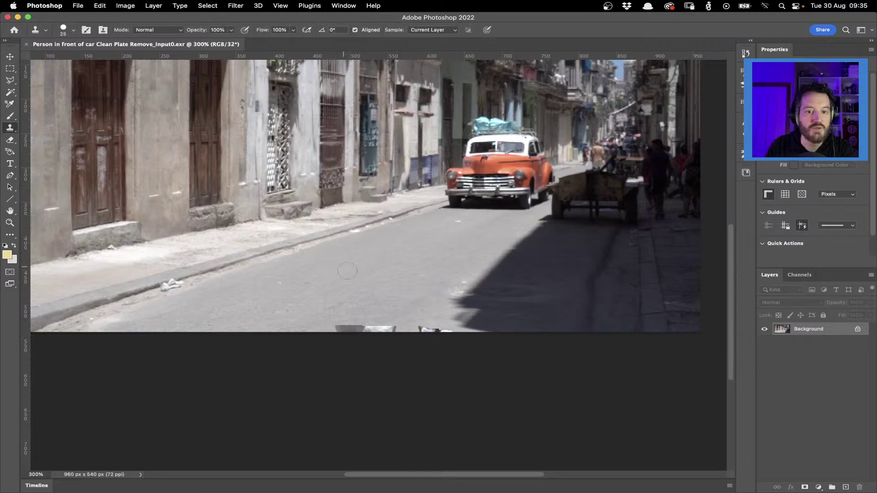
key("bracketright")
key("bracketright")
key("bracketright")
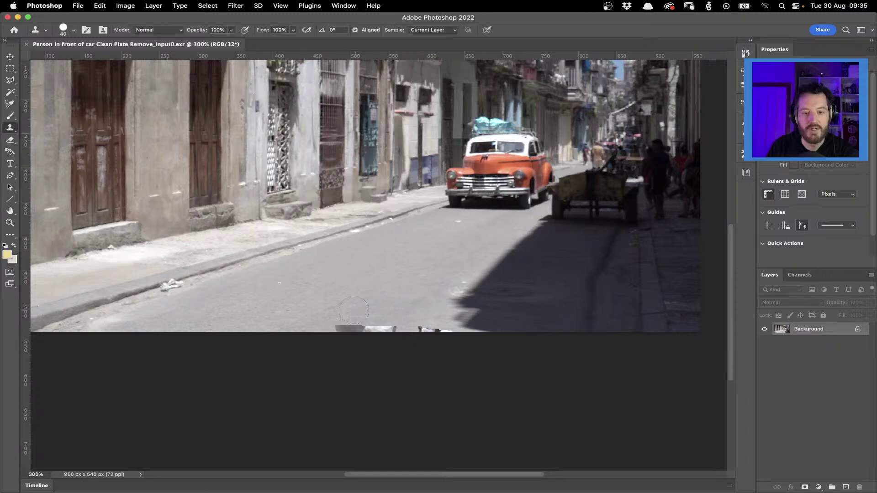
left_click(343, 325)
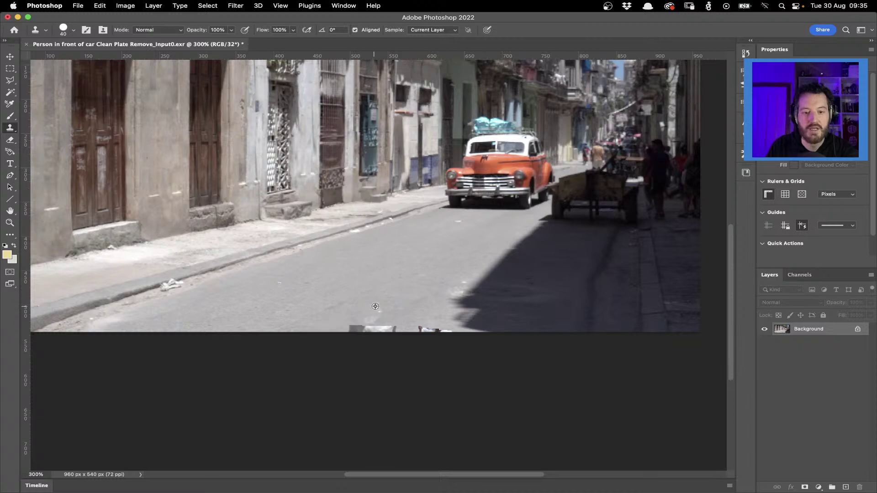
left_click(376, 306, "alt")
left_click_drag(359, 326, 396, 321)
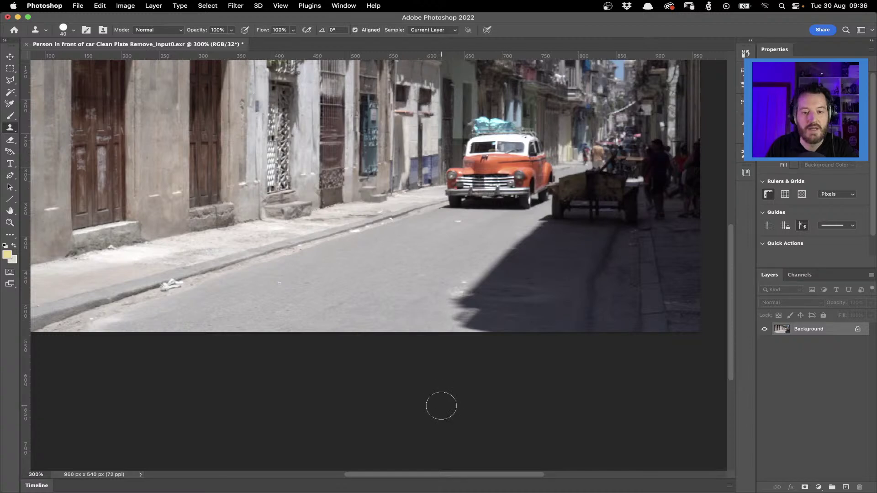
key("super+s")
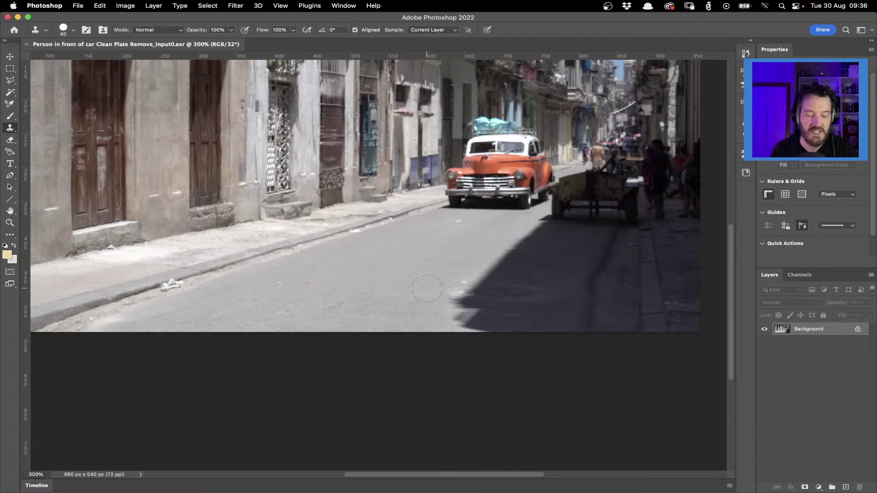
Step: Switch to Mocha Pro and test-render the removal forward from frame 0 with Use Cleanplates Exclusively turned off
key("super+Tab")
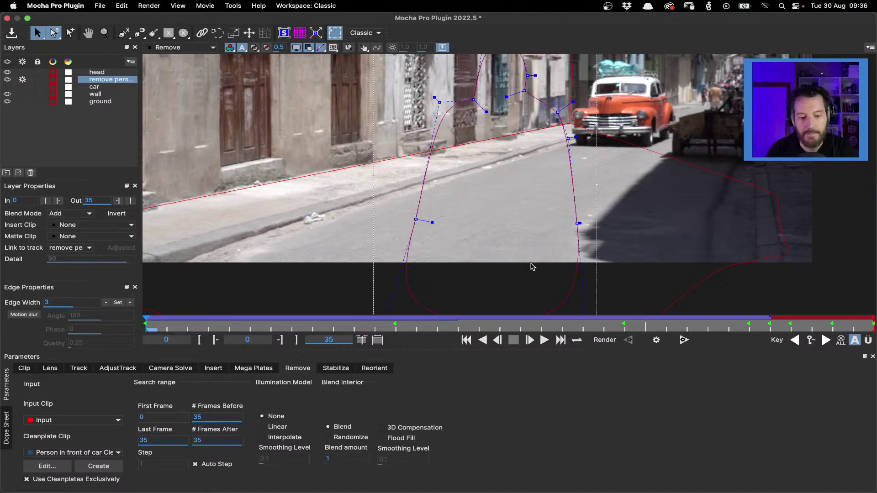
key("super+f")
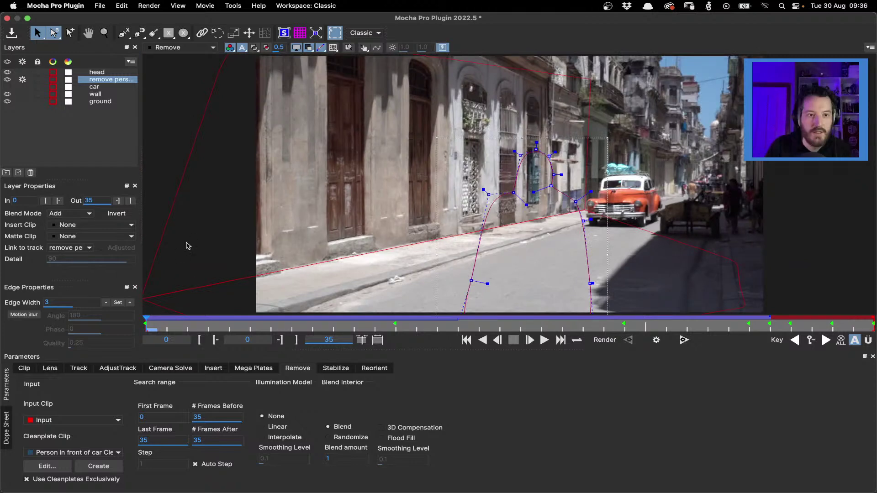
left_click(54, 483)
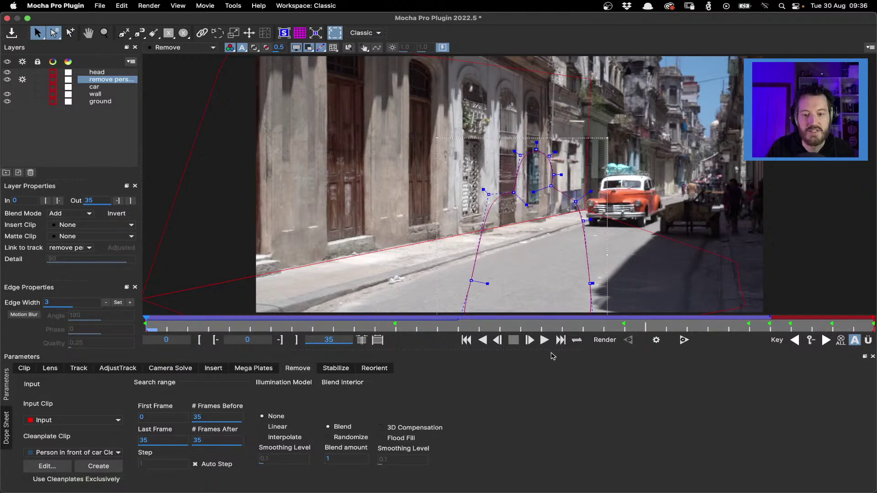
left_click(684, 340)
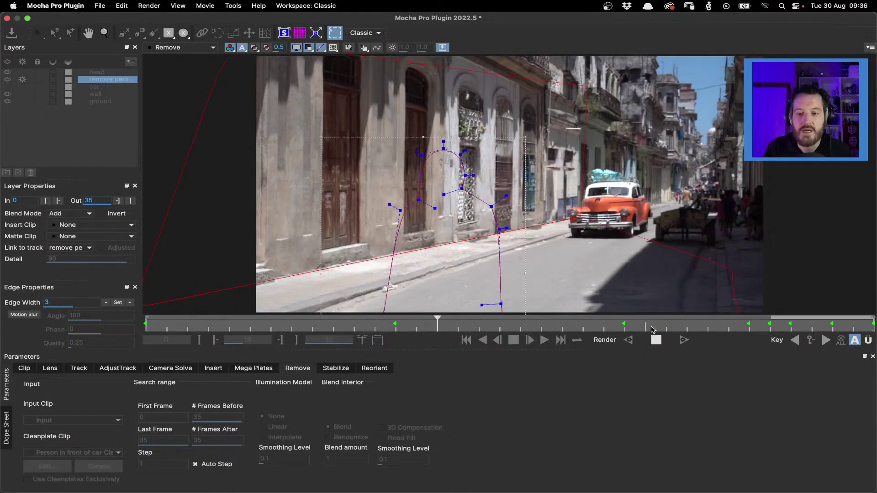
left_click(655, 339)
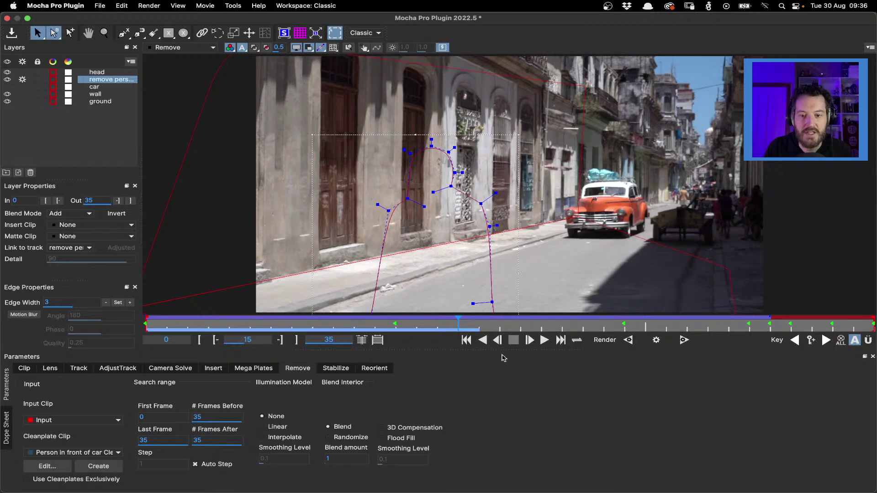
Step: Turn Use Cleanplates Exclusively back on, render the removal forward from frame 0, and check the first frames up to frame 4
key("Home")
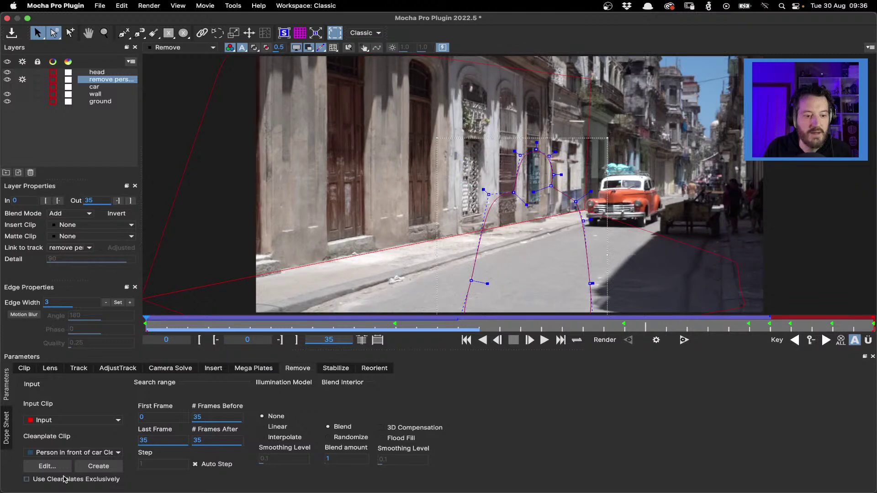
left_click(64, 479)
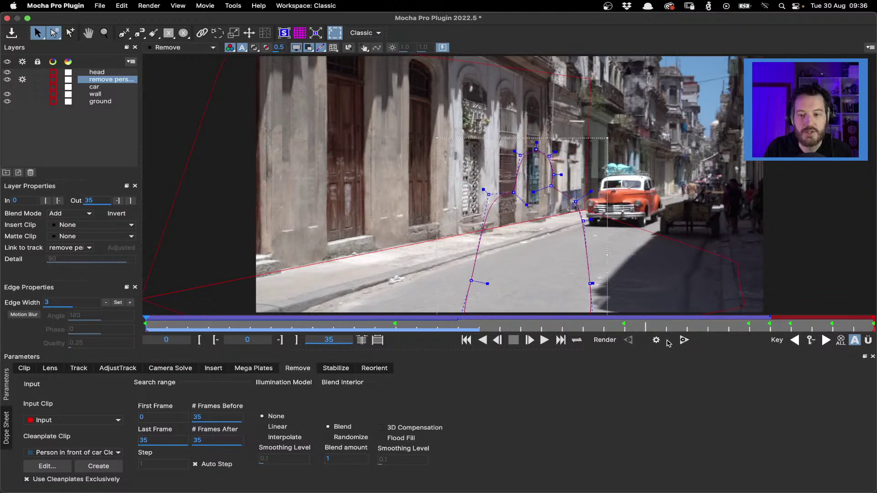
left_click(684, 340)
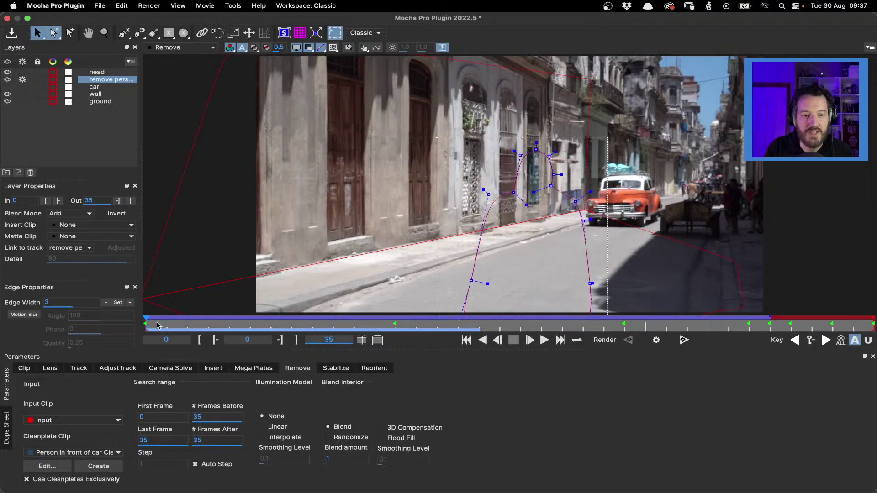
left_click_drag(144, 325, 229, 325)
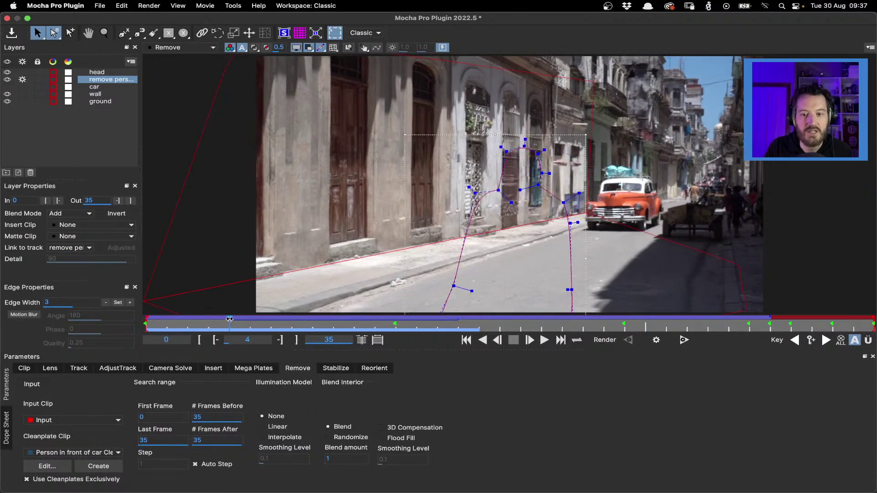
double_click(341, 461)
type("10")
key("Return")
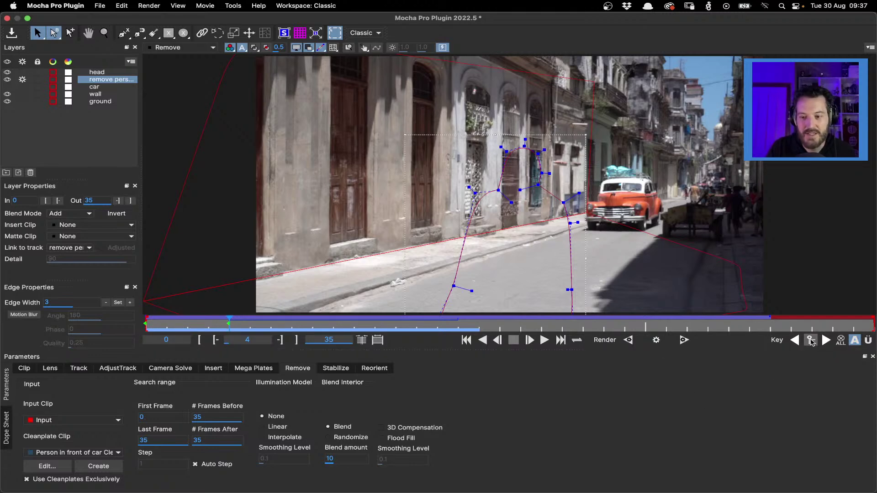
left_click(811, 342)
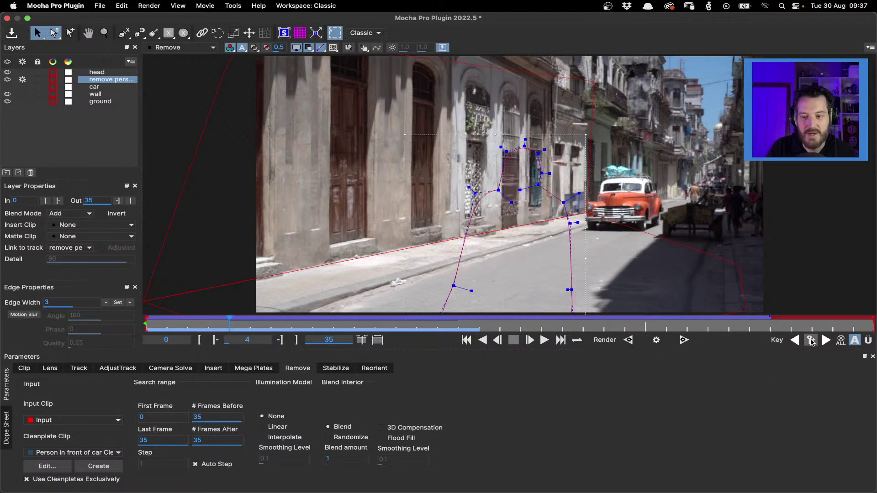
Step: Enable Uberkey and set the removal's Blend amount to 10 across the whole clip
left_click(867, 340)
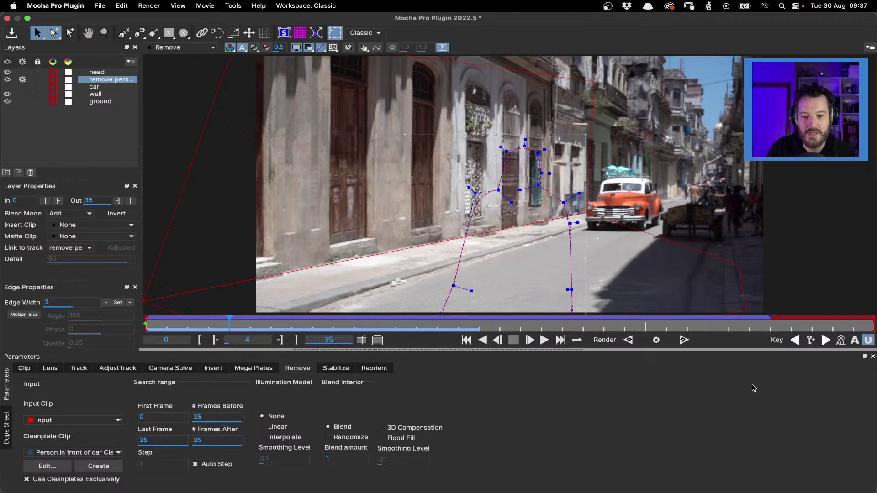
type("0")
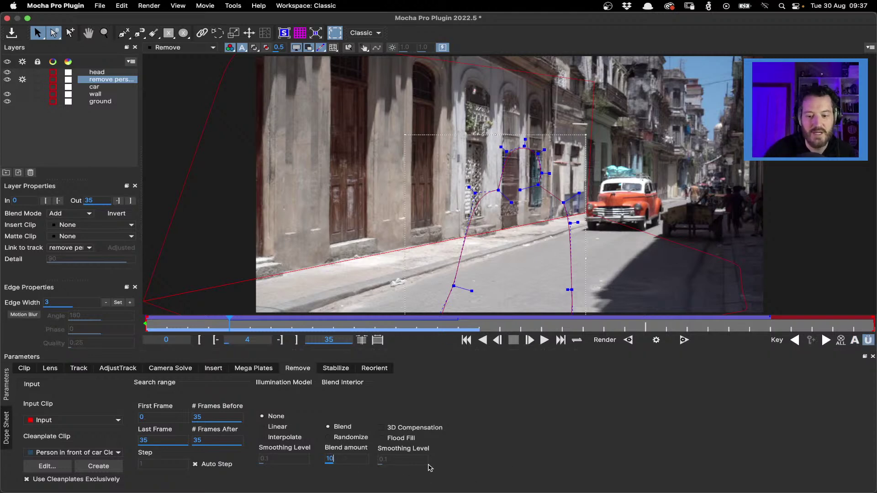
key("Return")
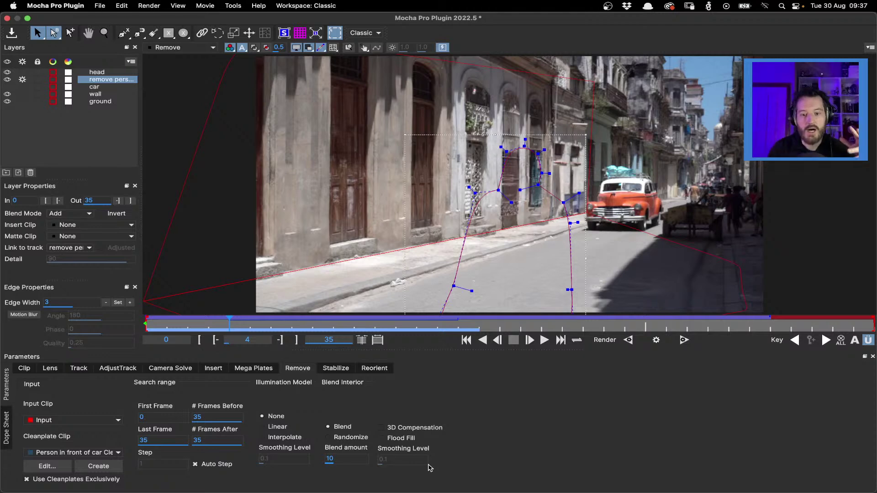
Step: View the selected layer's source footage and play it backward and forward to examine the man's movement
left_click(183, 47)
left_click(183, 59)
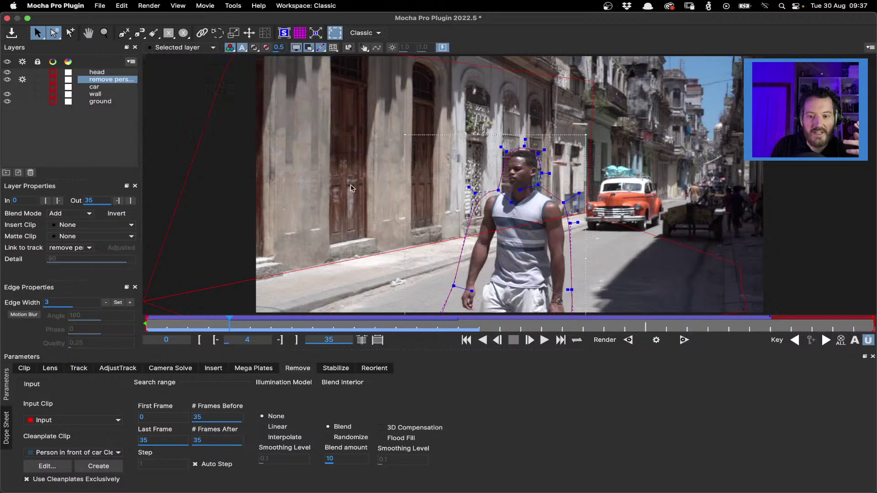
left_click(482, 340)
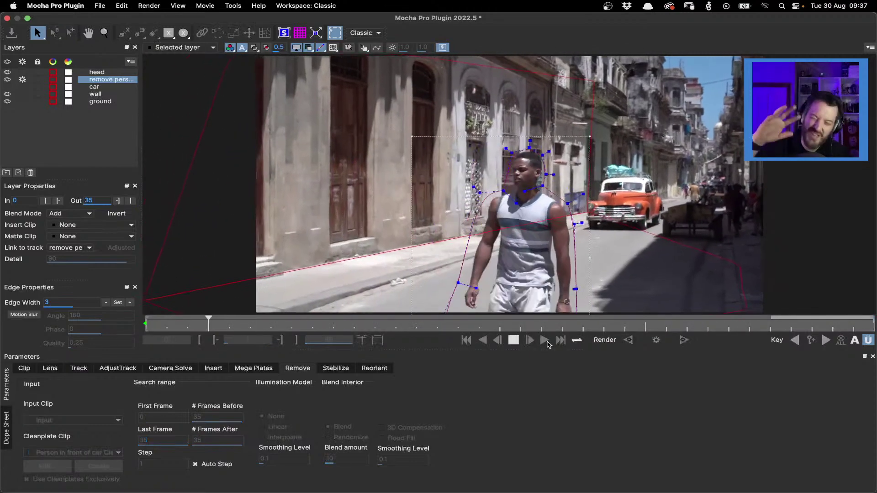
left_click(544, 340)
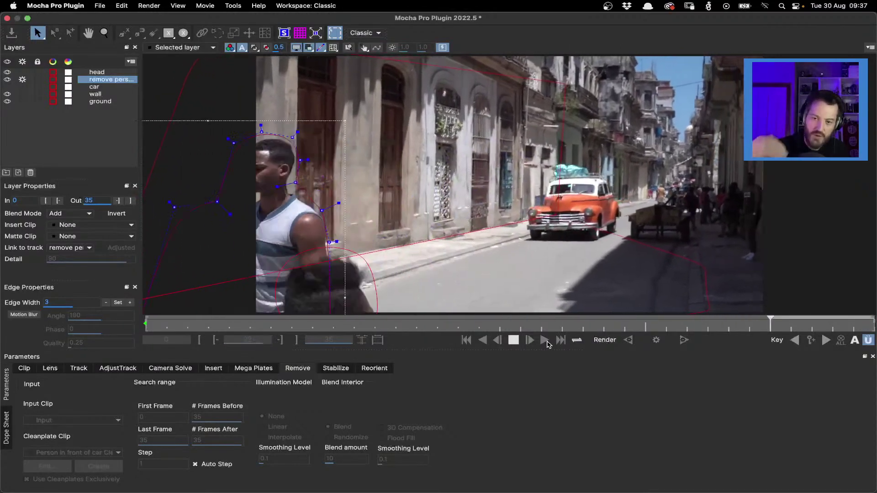
left_click(510, 341)
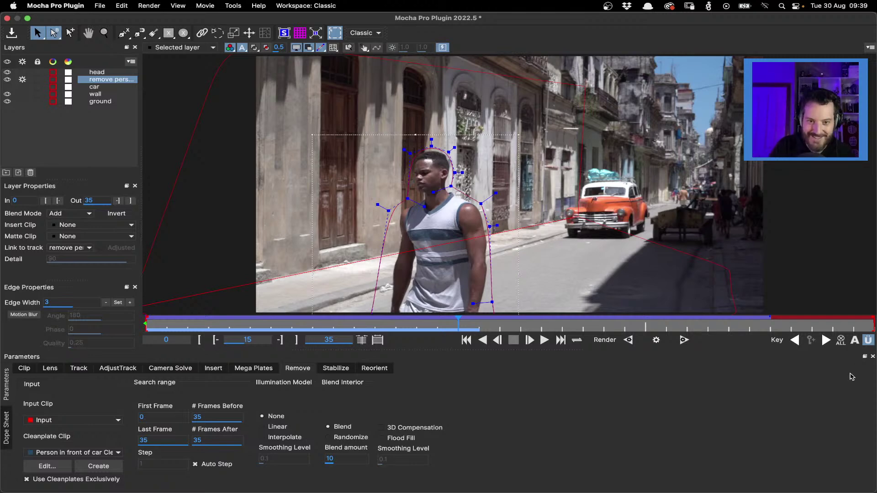
Step: Re-enable Autokey and render the removal for frame 10 only
left_click(855, 344)
left_click_drag(458, 325, 352, 339)
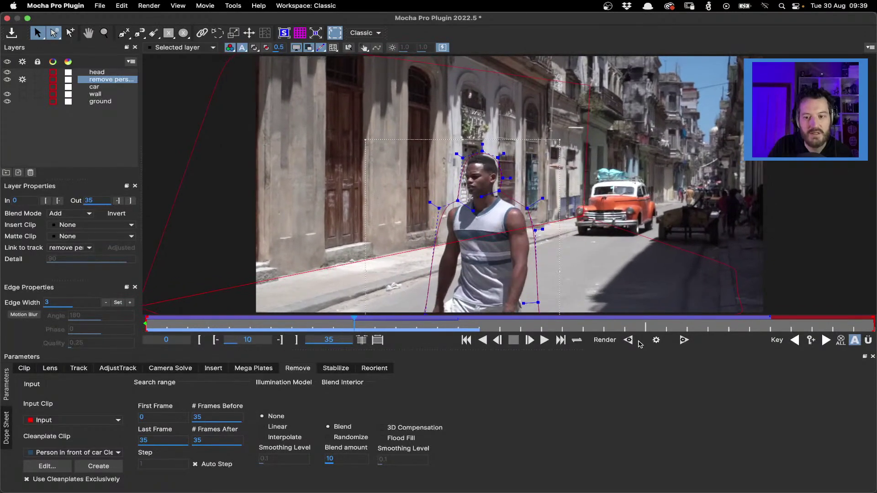
left_click(658, 340)
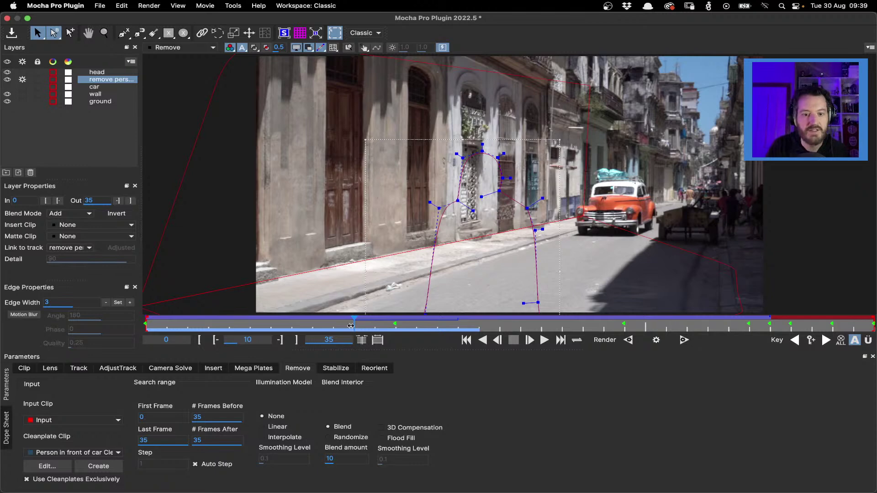
Step: Render the removal forward from frame 6 towards frame 35, and inspect frames 30 and 31
left_click_drag(325, 324, 273, 321)
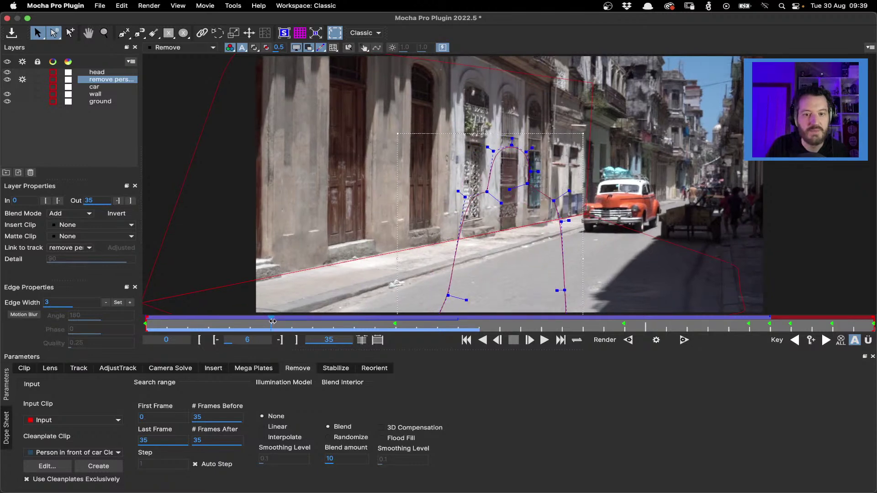
left_click(684, 340)
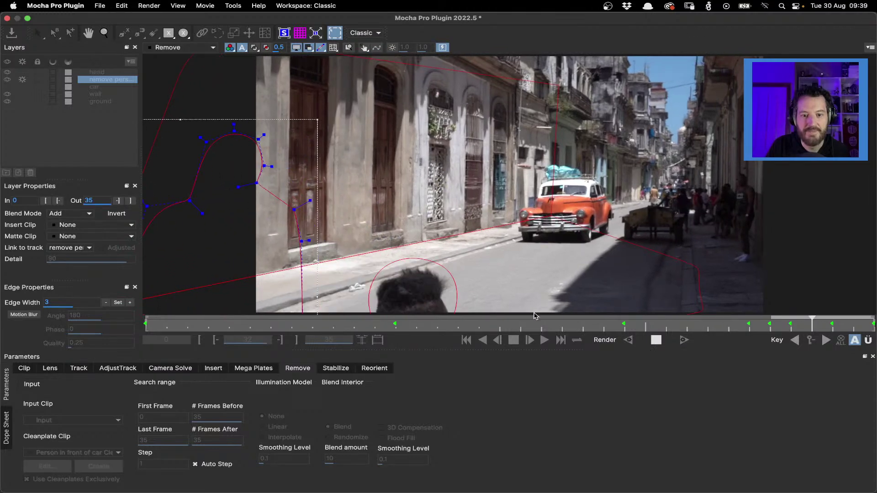
left_click(655, 340)
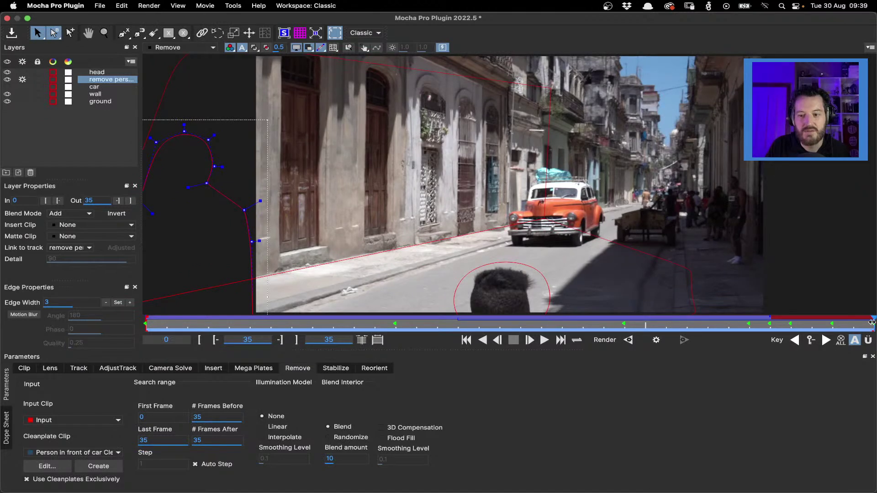
left_click_drag(871, 322, 770, 322)
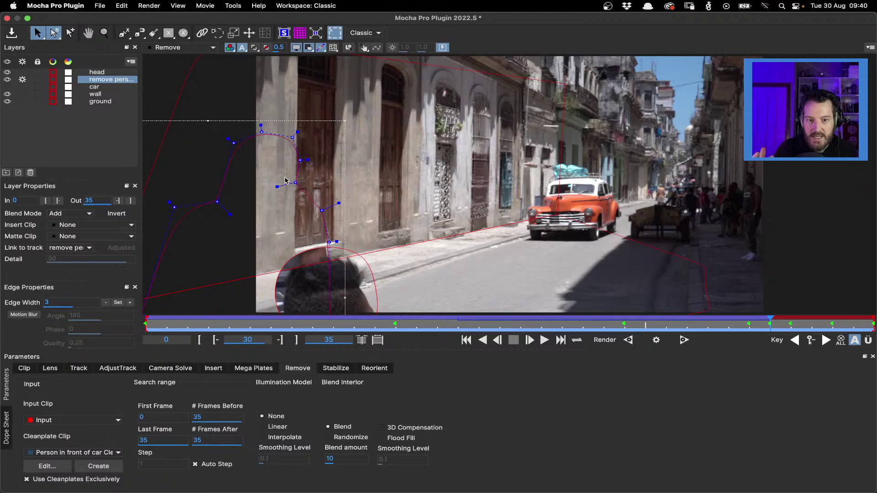
left_click_drag(772, 323, 790, 322)
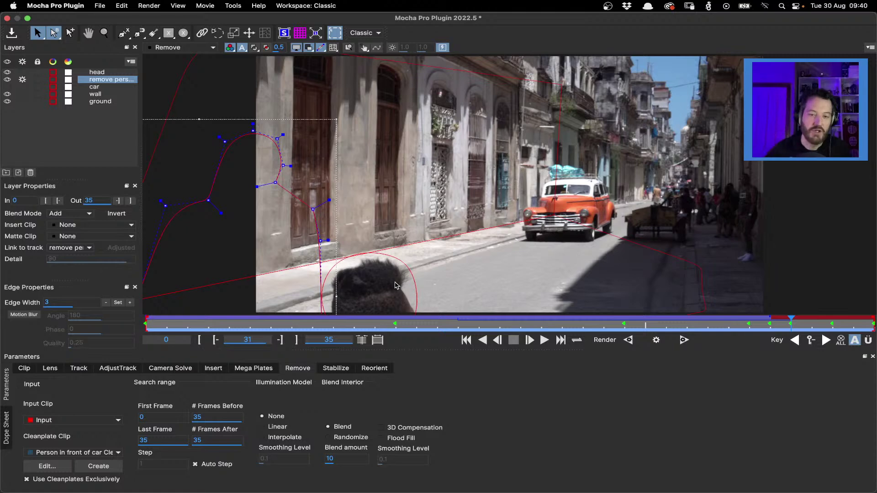
Step: Save the Mocha Pro project, switch to NukeX, and display the Write1 node in the viewer
left_click(13, 28)
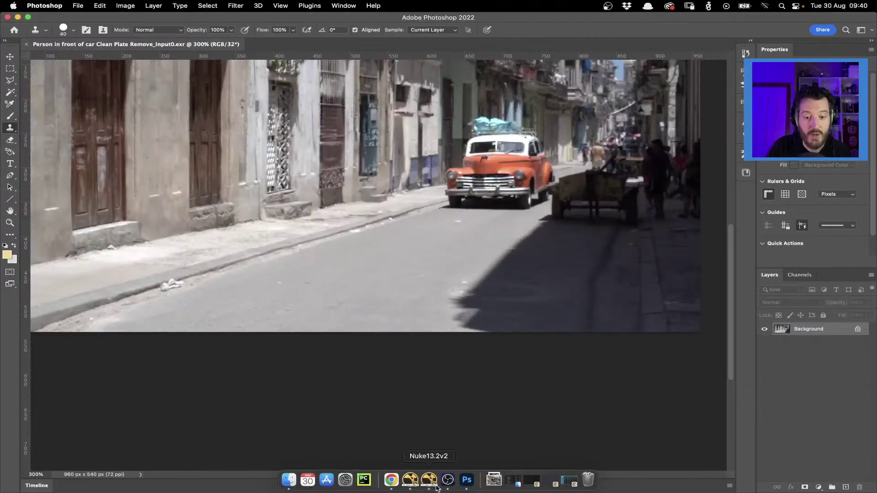
left_click(429, 480)
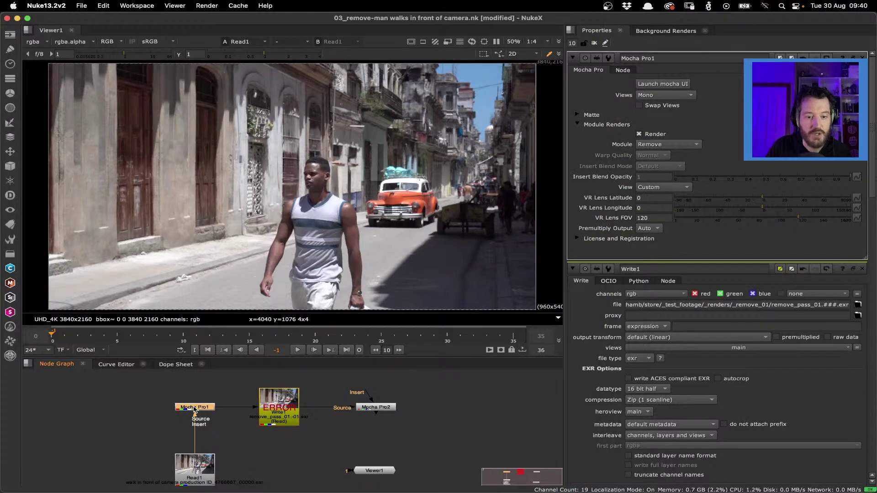
left_click(273, 400)
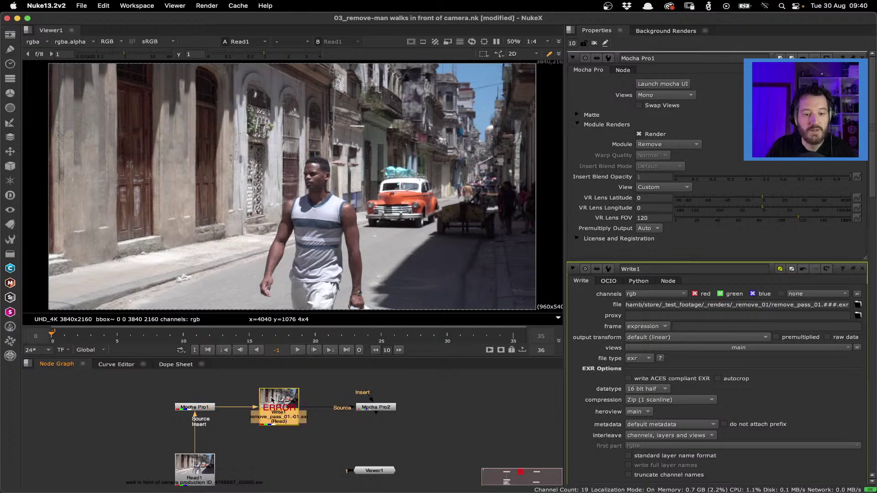
key("1")
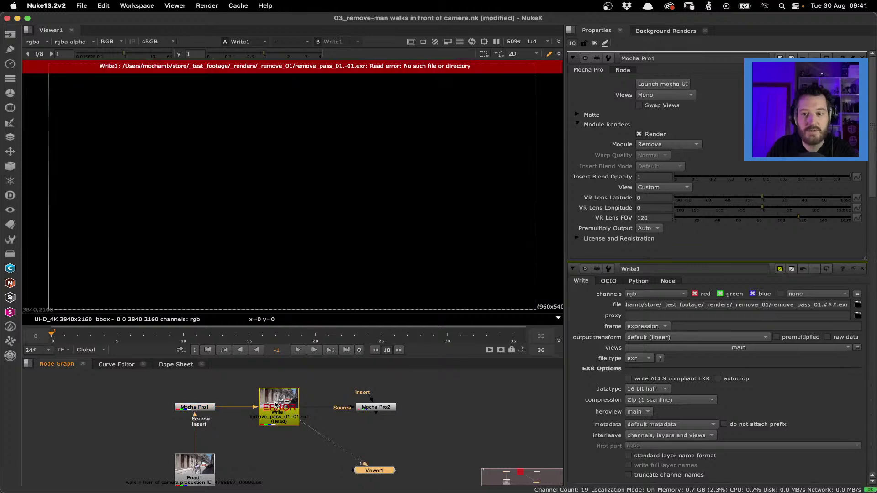
left_click(275, 404)
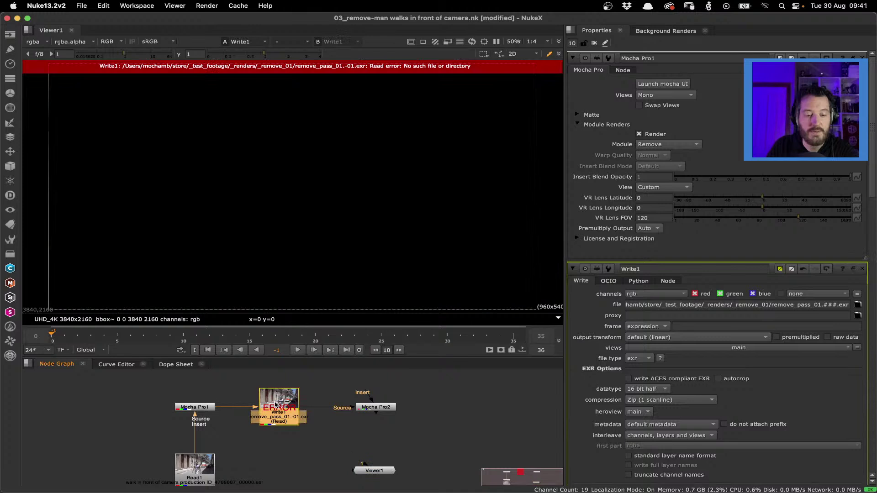
Step: Turn off reading from file on the Write1 node and render frames 0-36 to remove_pass_01.###.exr
double_click(276, 404)
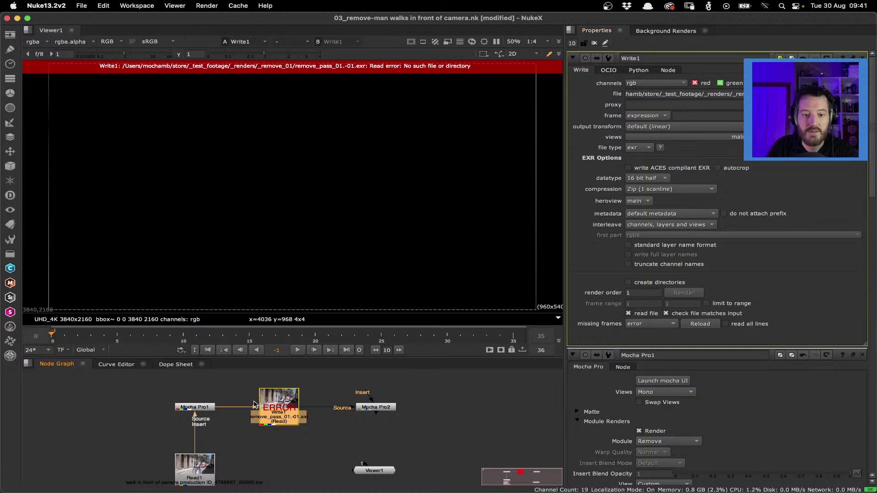
left_click(684, 94)
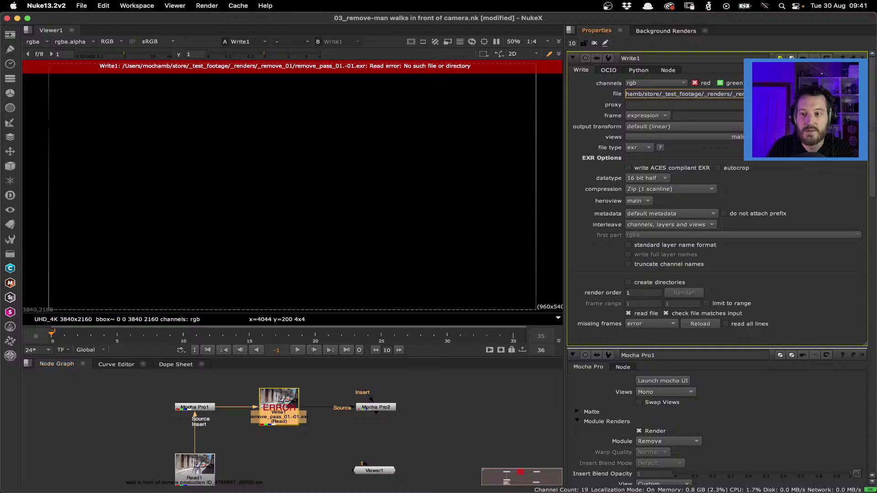
key("Return")
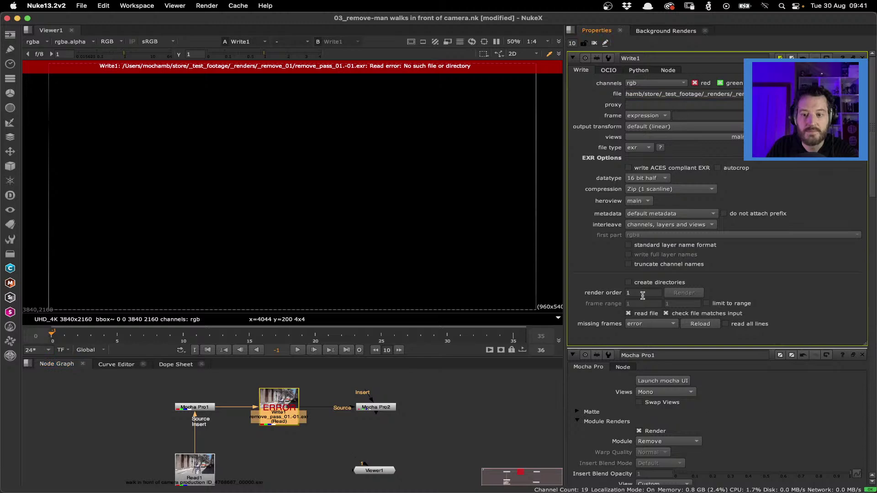
left_click(315, 409)
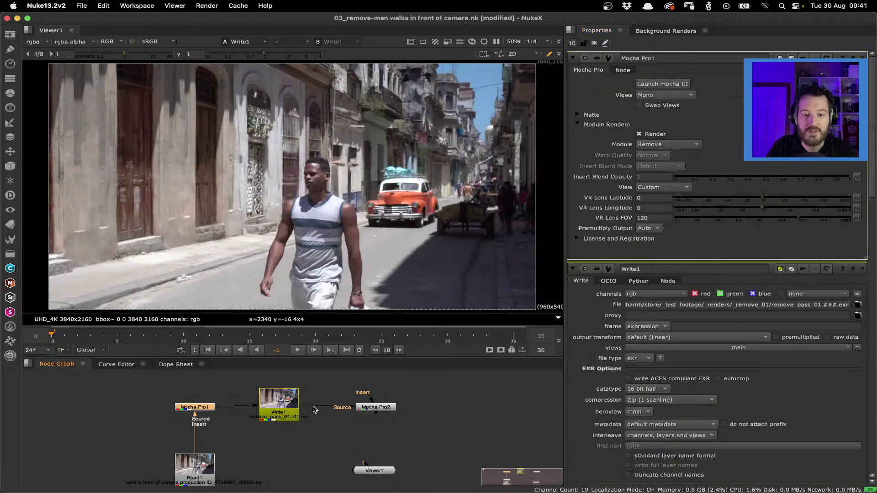
double_click(315, 410)
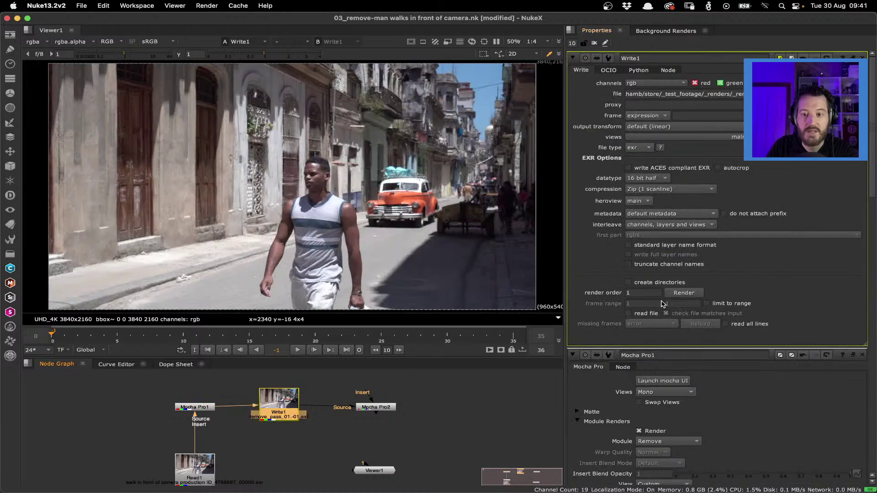
left_click(685, 294)
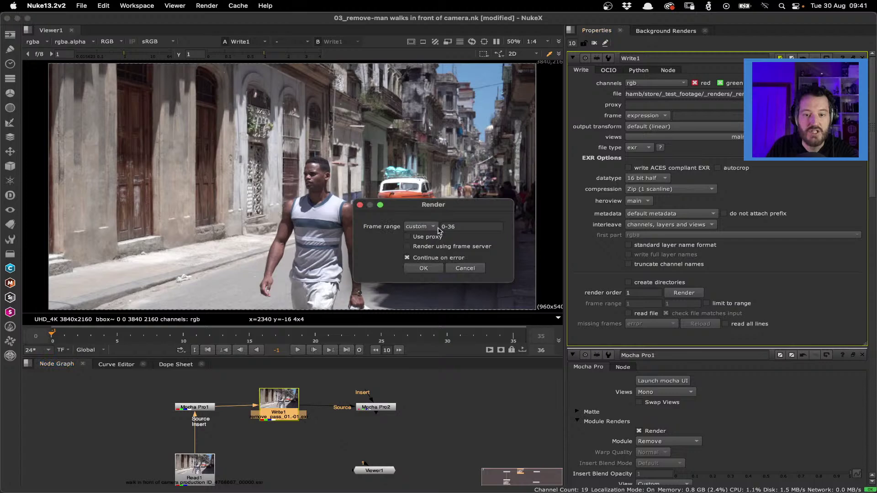
left_click(424, 270)
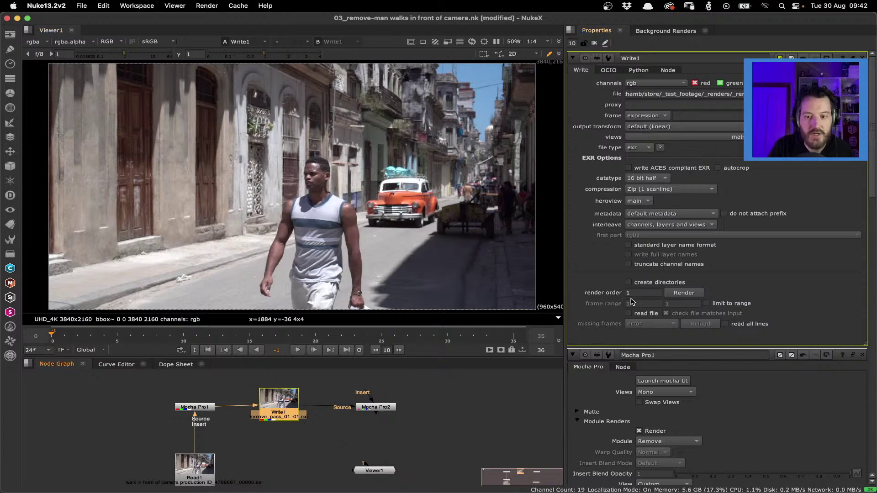
Step: Turn on reading from file for Write1, display it in the viewer, and toggle its check that the file matches the input
left_click(628, 313)
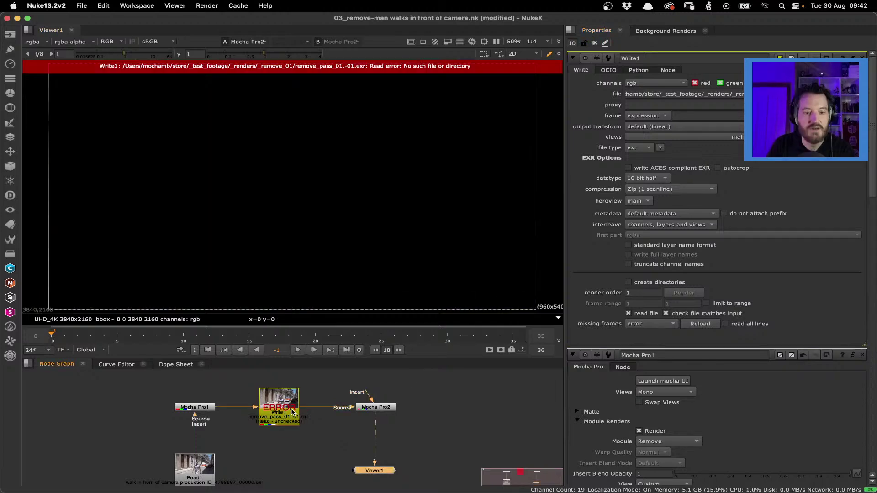
left_click(292, 412)
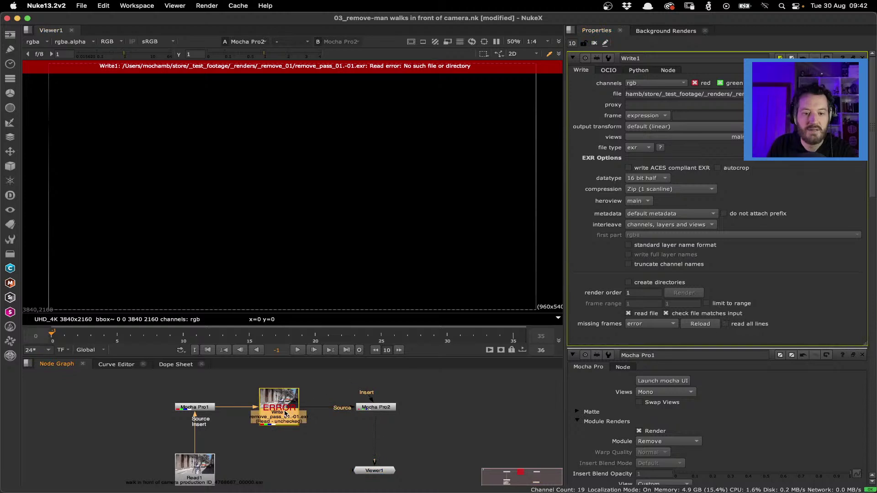
key("1")
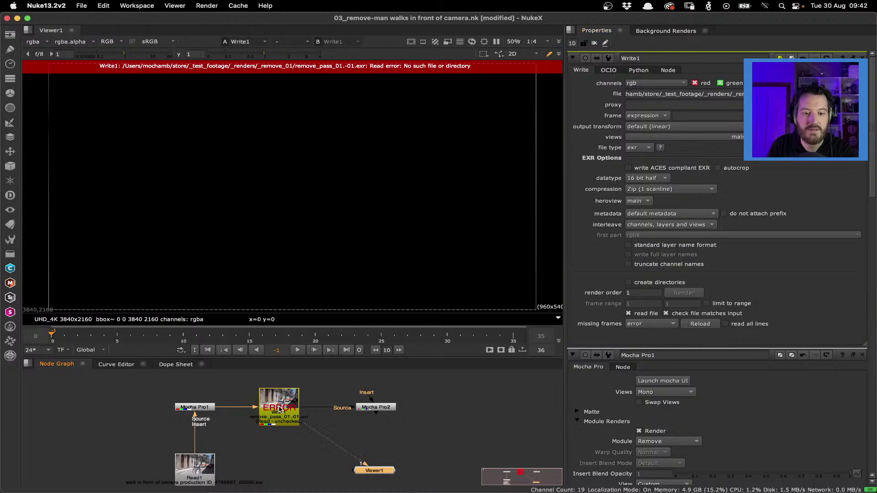
left_click(288, 408)
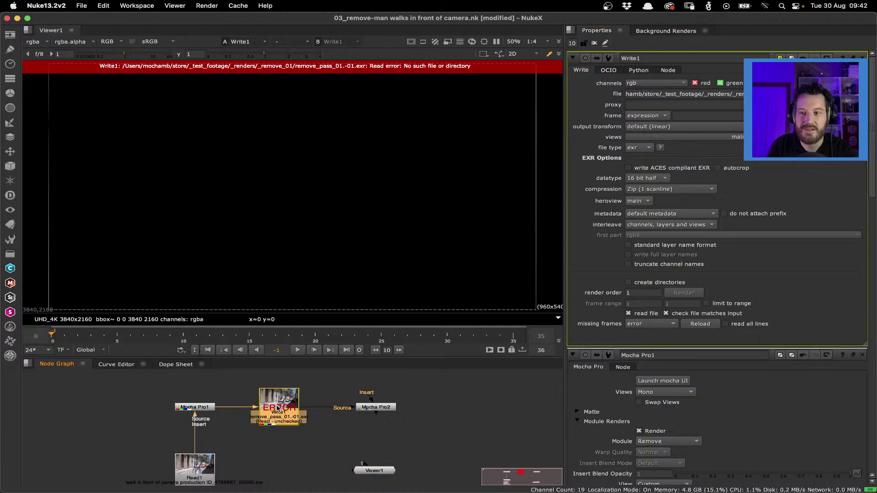
left_click(694, 314)
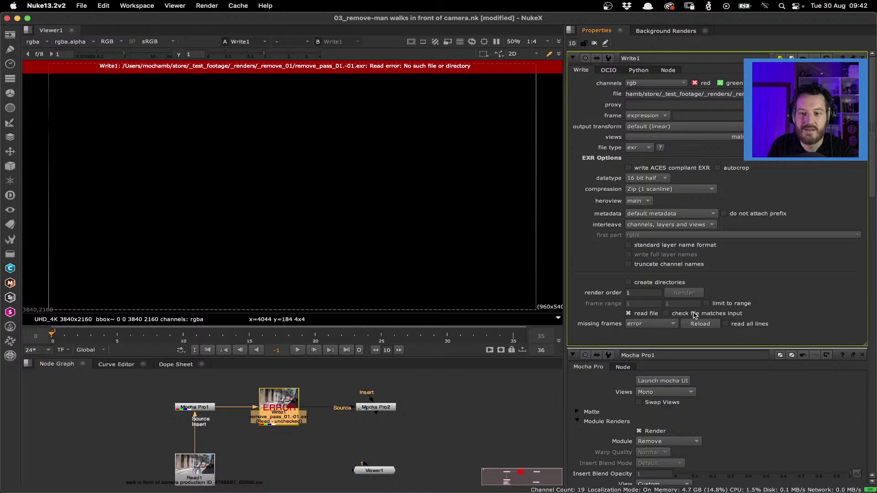
left_click(694, 315)
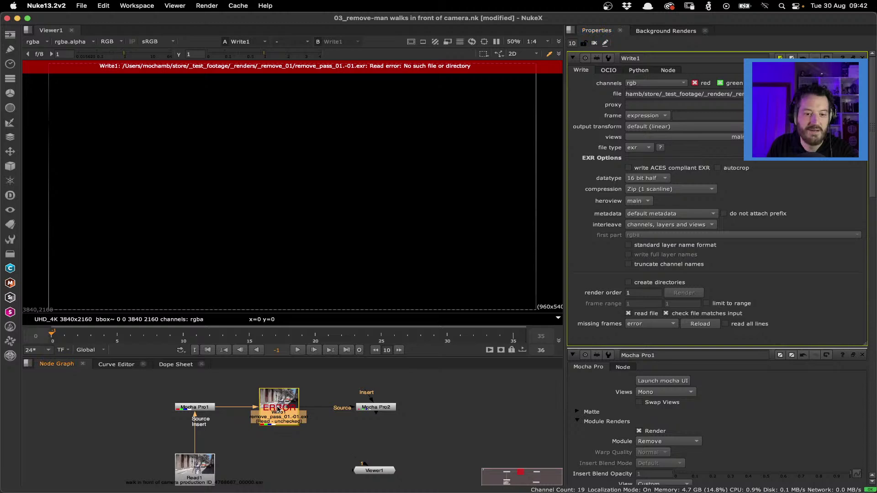
Step: Close the comp without saving and reopen "03_remove-man walks in front of camera.nk" without restoring the autosave
left_click(81, 5)
mouse_move(91, 40)
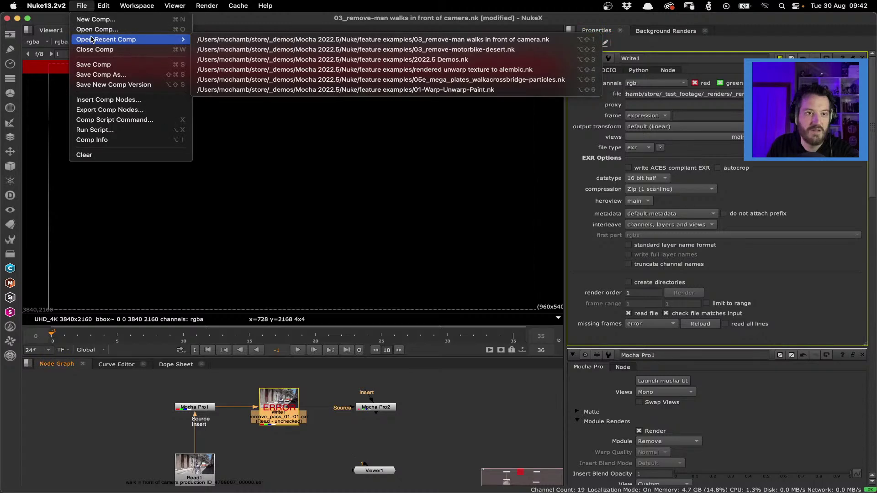
left_click(452, 50)
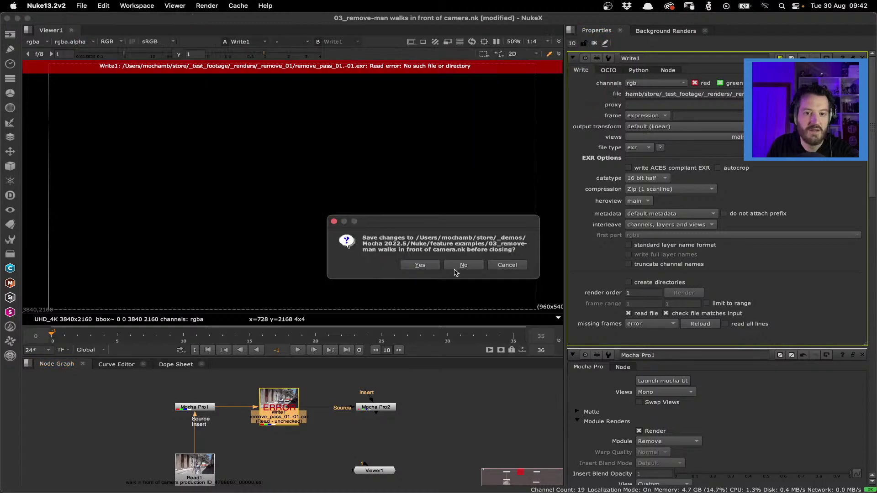
left_click(455, 270)
left_click(82, 5)
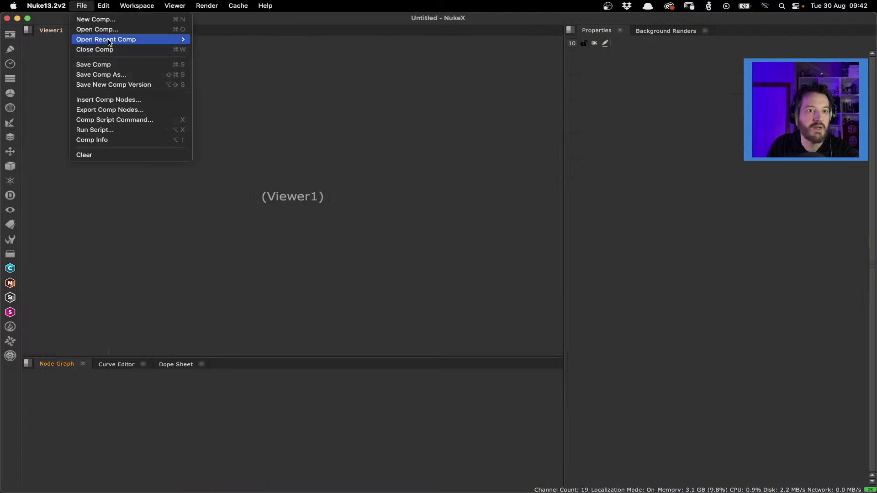
mouse_move(111, 39)
left_click(314, 39)
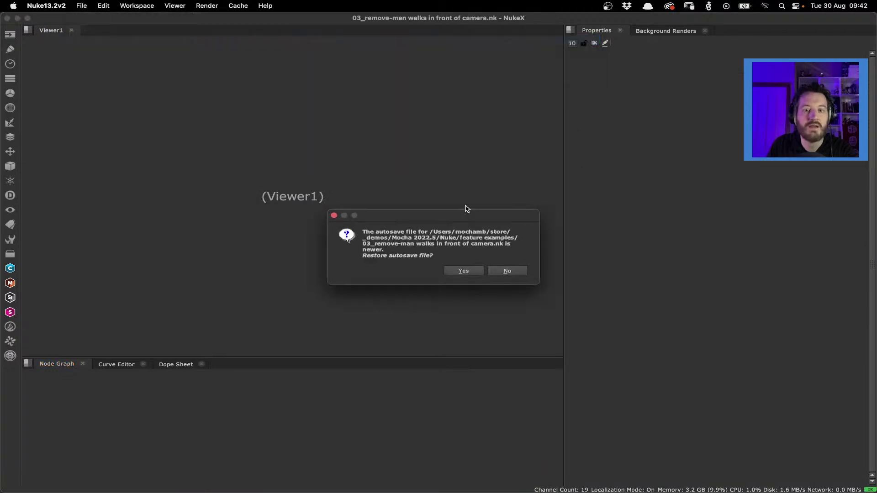
left_click(520, 274)
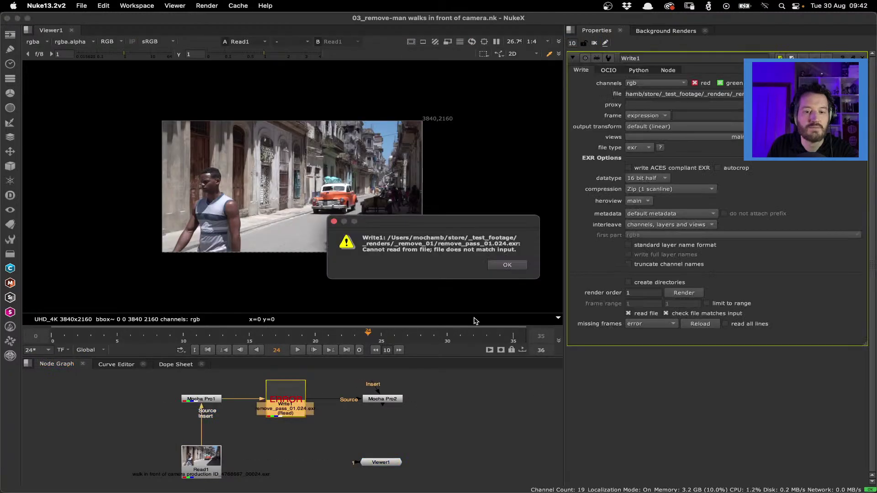
key("Return")
Step: Display Write1 in the viewer, then play and scrub through the rendered frames to check the first remove pass
key("1")
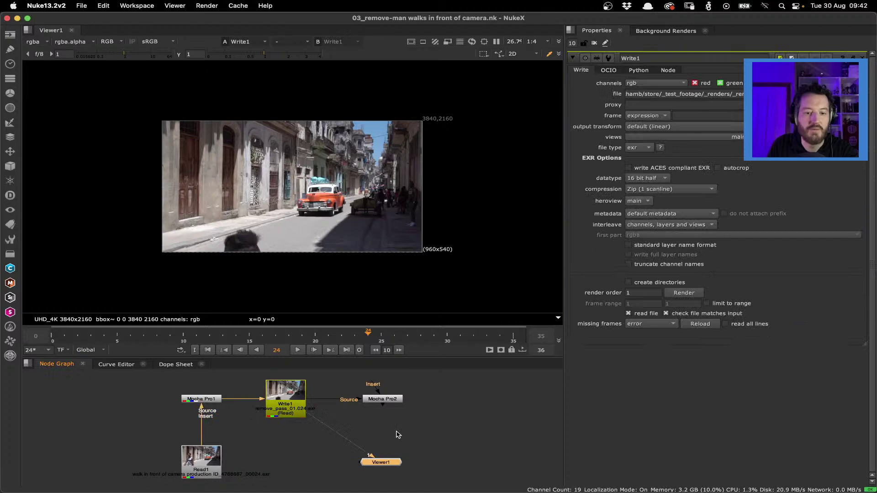
left_click(119, 333)
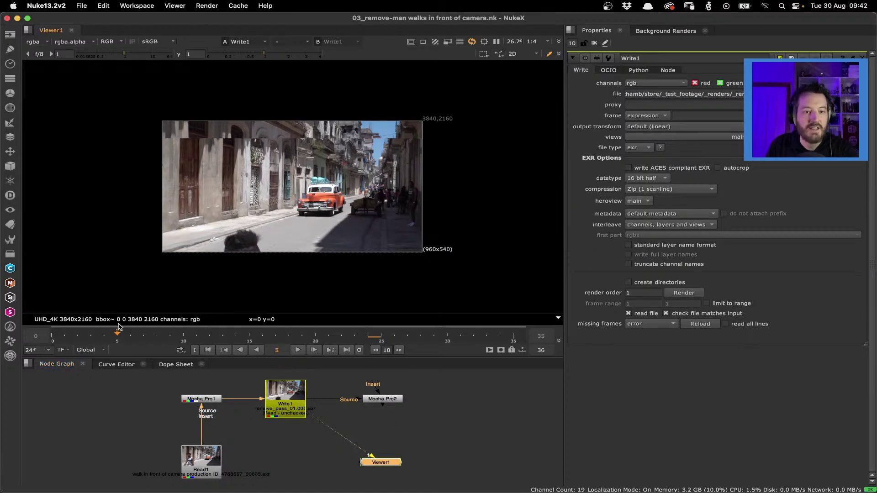
left_click_drag(121, 327, 128, 328)
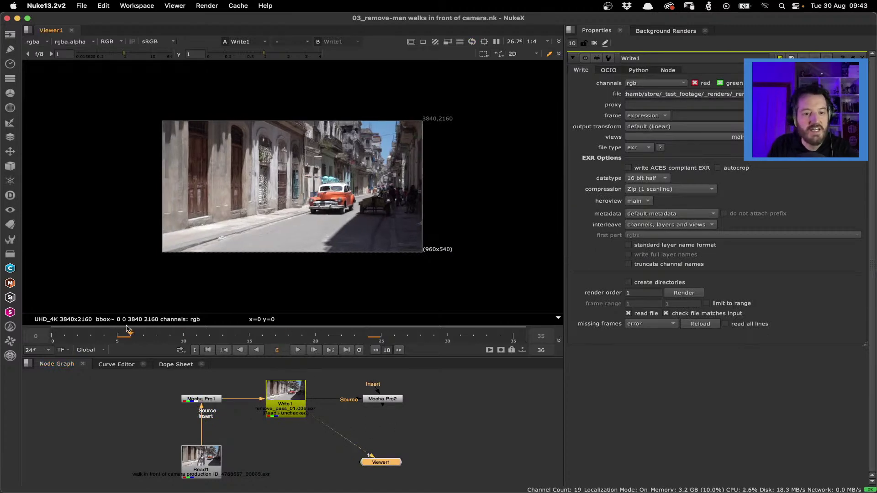
left_click(297, 350)
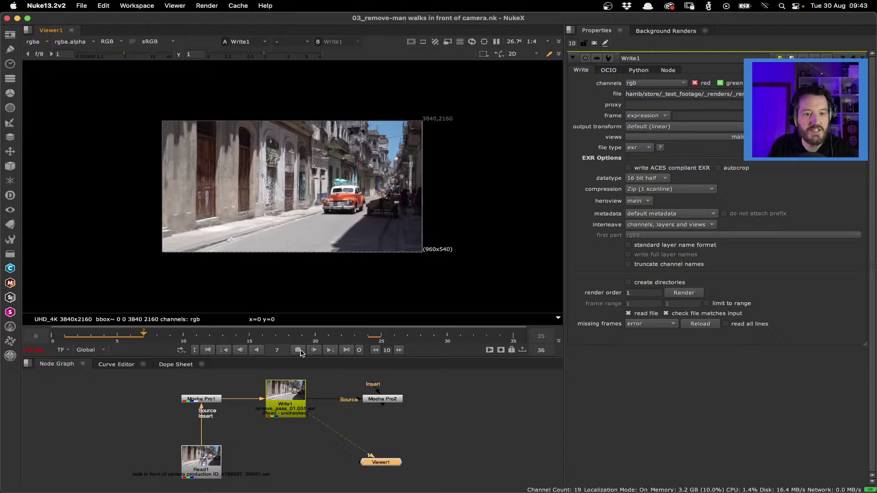
left_click(297, 349)
scroll(295, 207, "up", 2)
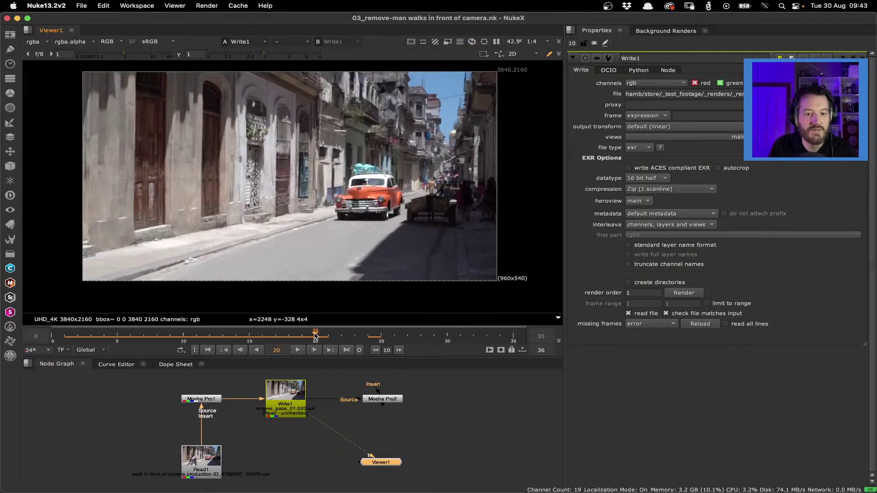
left_click(417, 335)
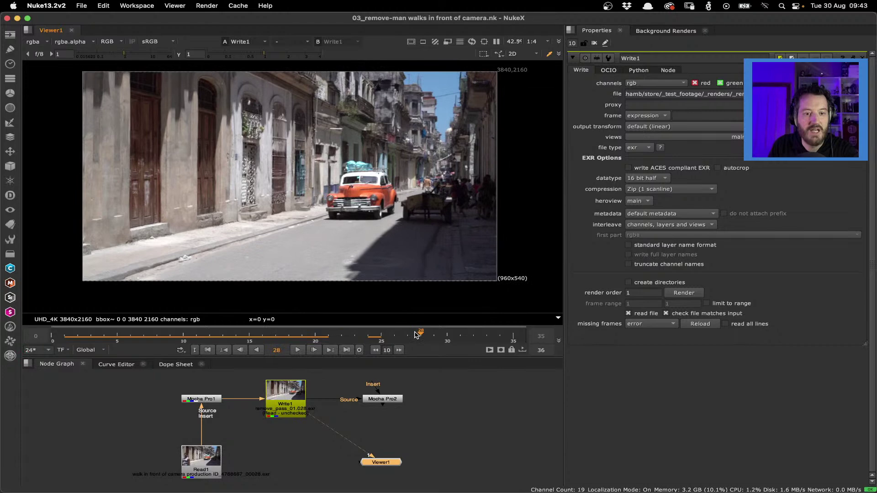
left_click_drag(417, 335, 322, 337)
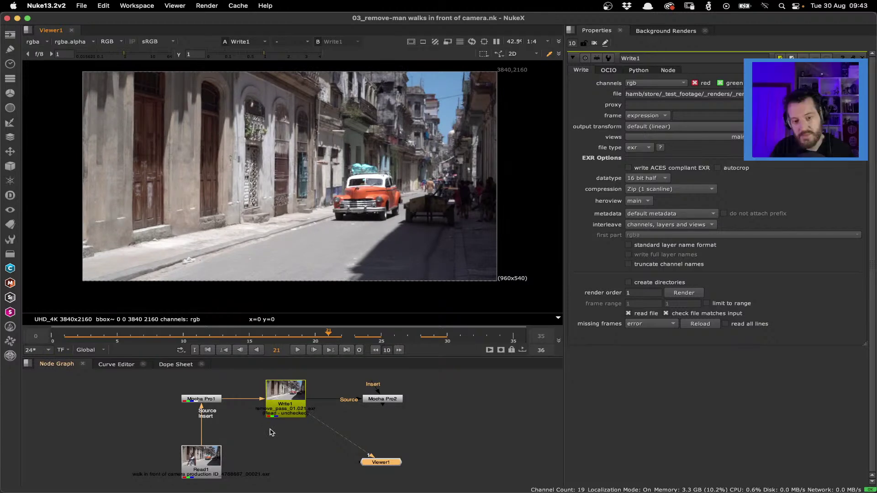
Step: Nudge Write1 and Mocha Pro2 slightly to the right in the node graph, keeping Write1 displayed in the viewer
mouse_move(280, 396)
left_mouse_down()
mouse_move(285, 410)
mouse_move(291, 398)
left_mouse_up()
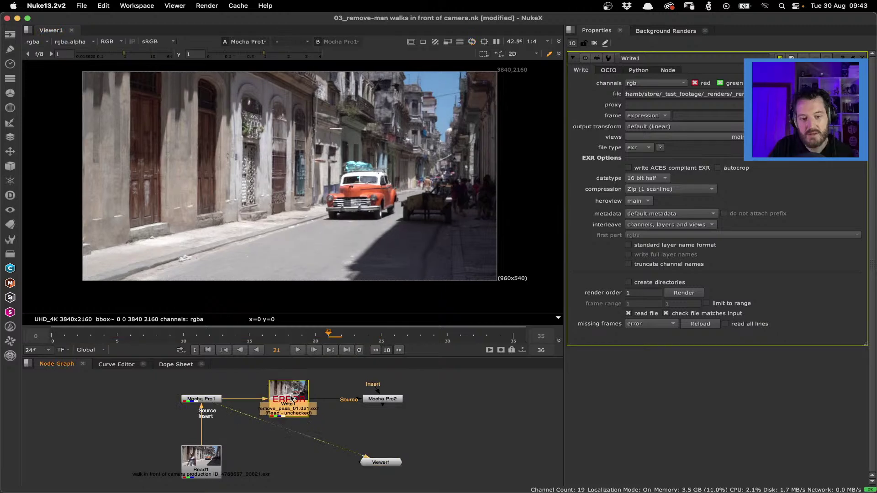
key("1")
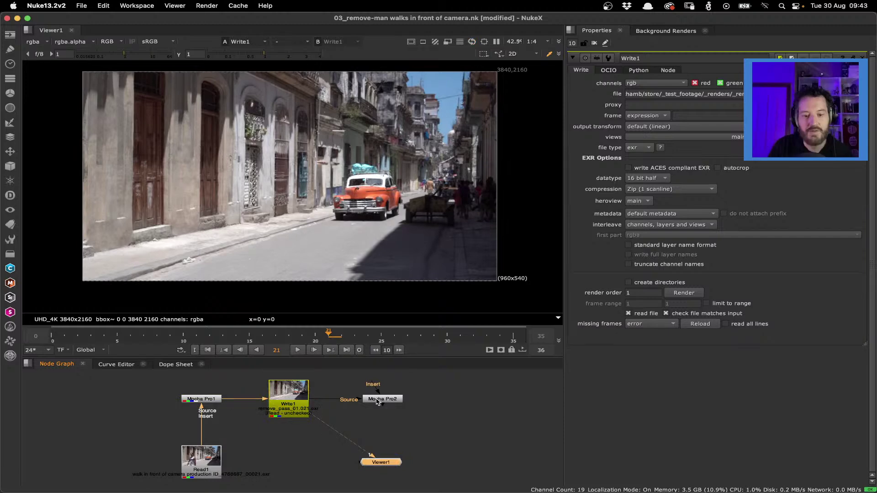
left_click(395, 400)
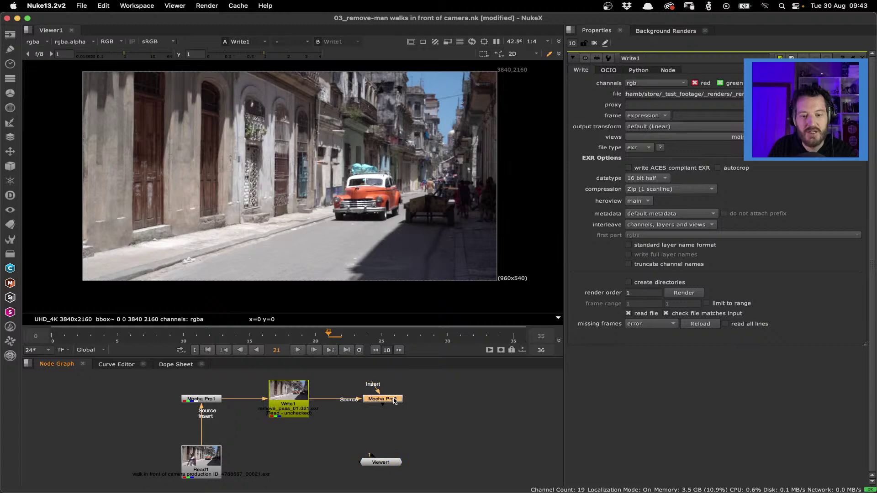
left_click(201, 401)
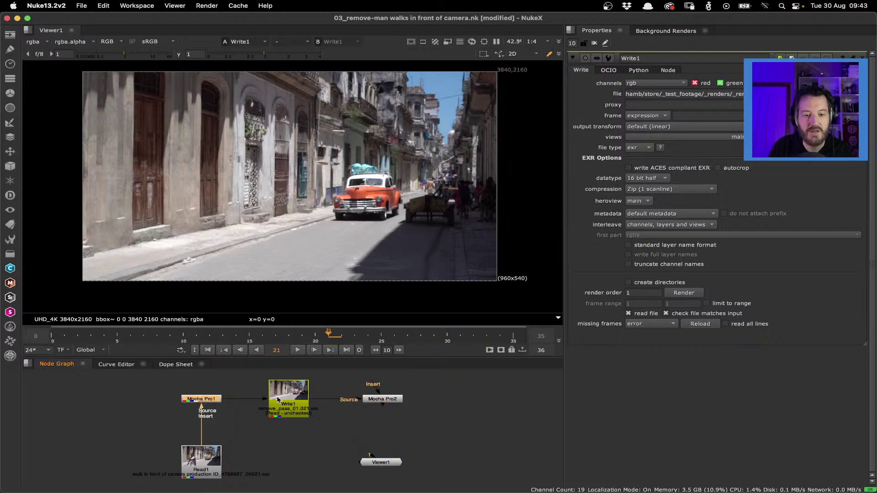
left_click(393, 400)
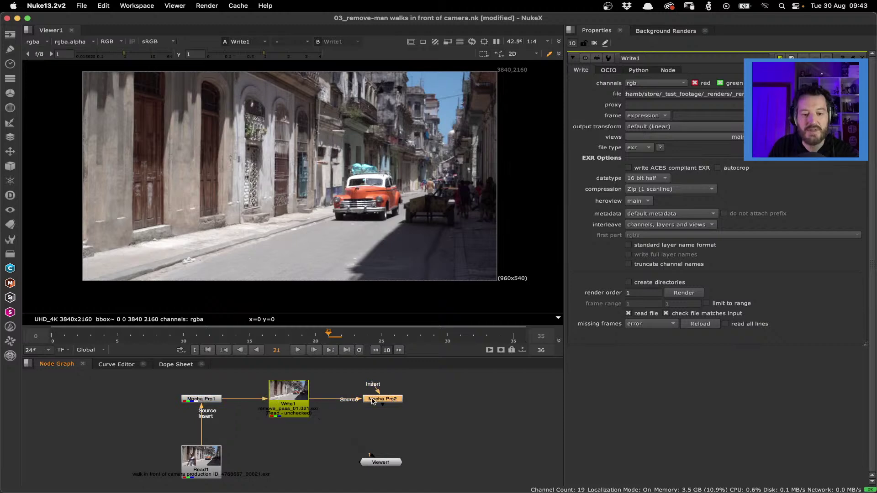
left_click_drag(372, 401, 382, 401)
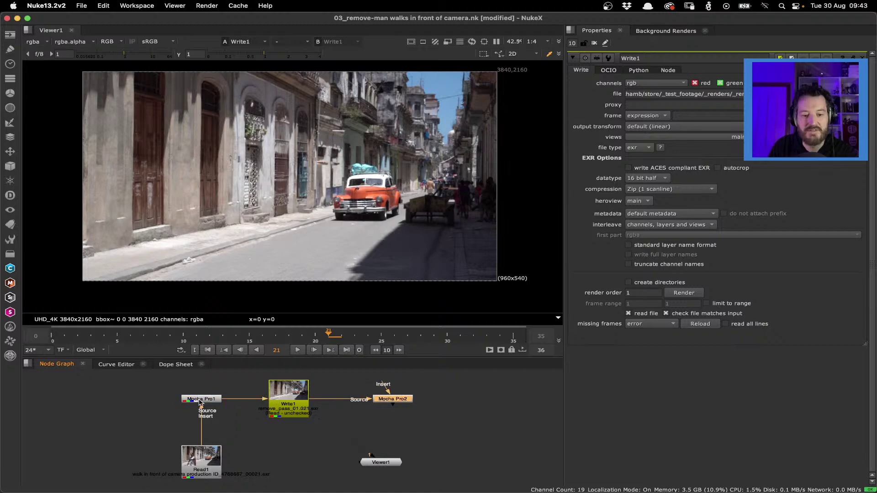
Step: Launch the Mocha Pro interface for the Mocha Pro2 node and play the clip to examine the remaining head
double_click(386, 401)
key("1")
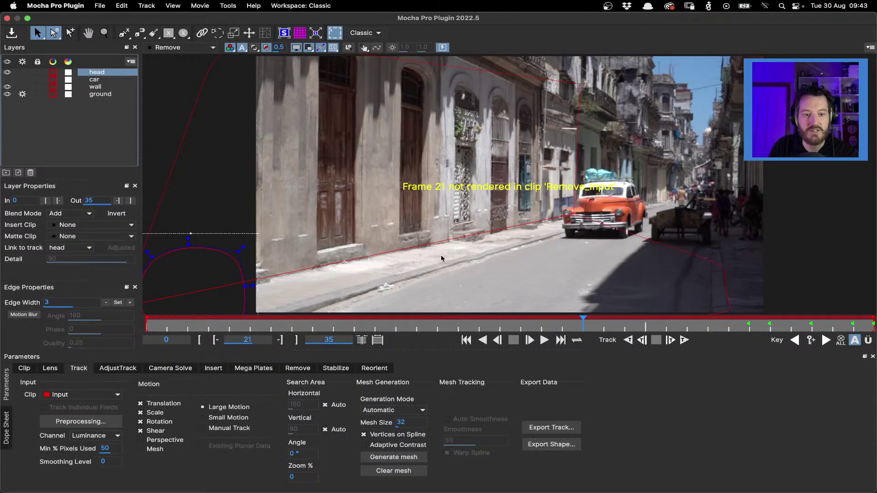
left_click(543, 340)
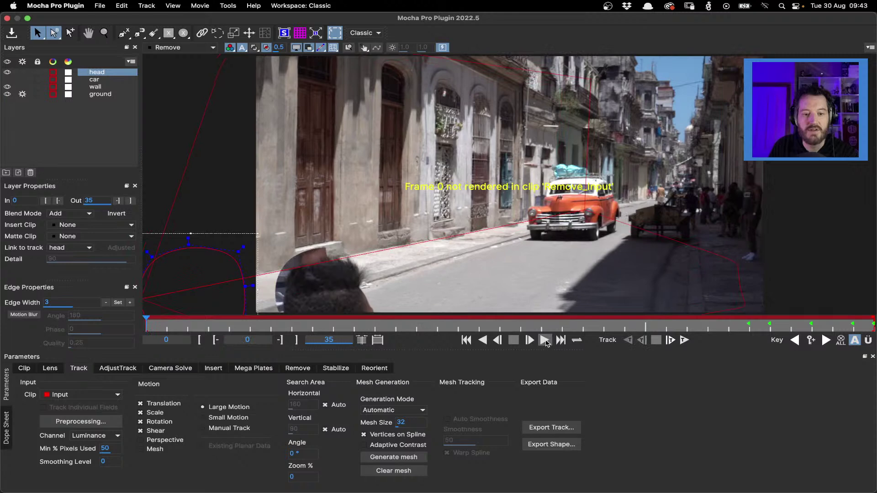
left_click(545, 341)
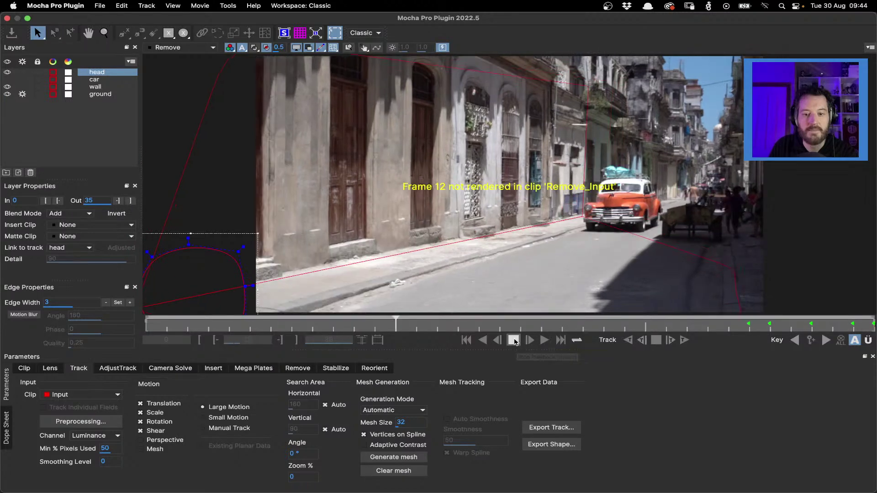
left_click(514, 340)
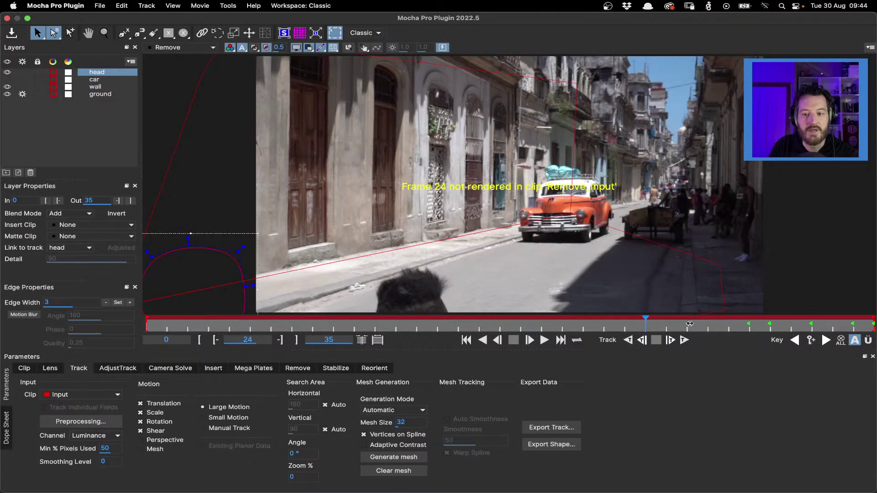
Step: Scrub the clip between frames 14 and 29 and select the ground and wall layers to examine their shapes
left_click_drag(689, 324, 434, 329)
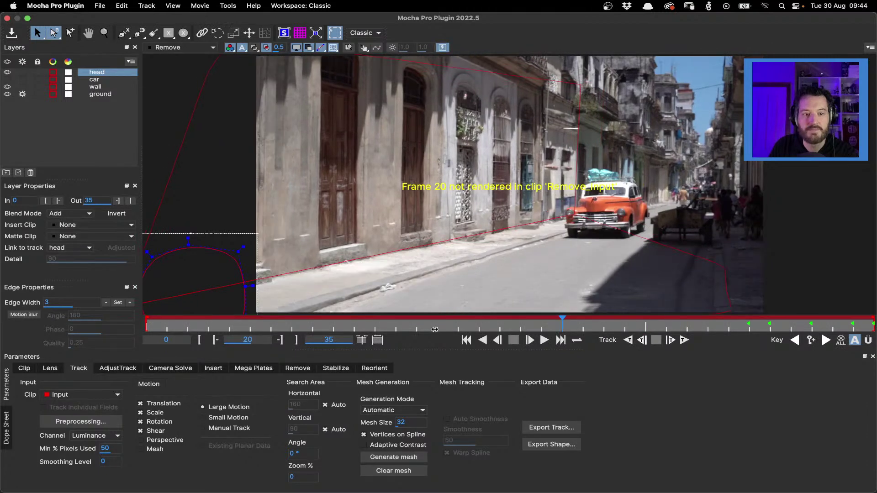
left_click(435, 330)
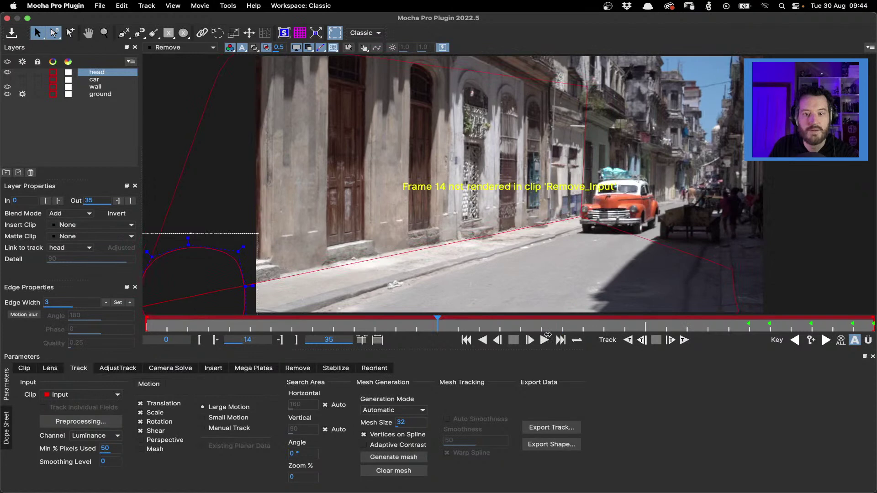
left_click_drag(547, 335, 749, 325)
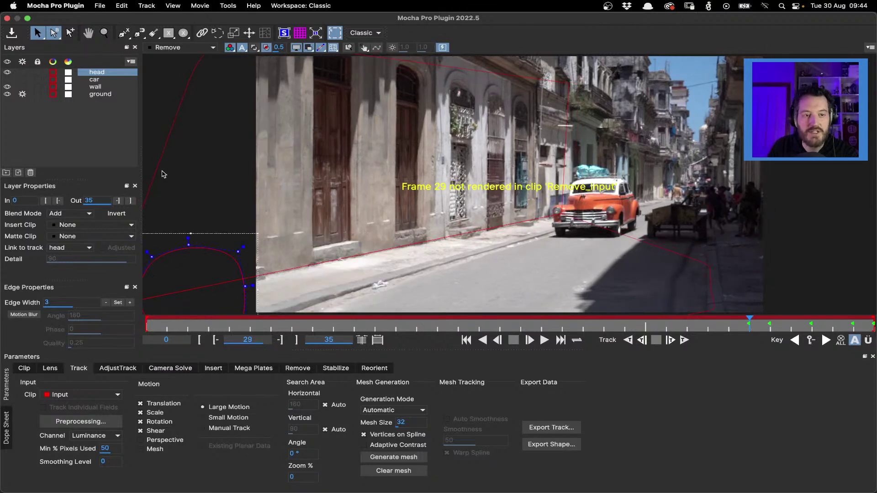
left_click(666, 255)
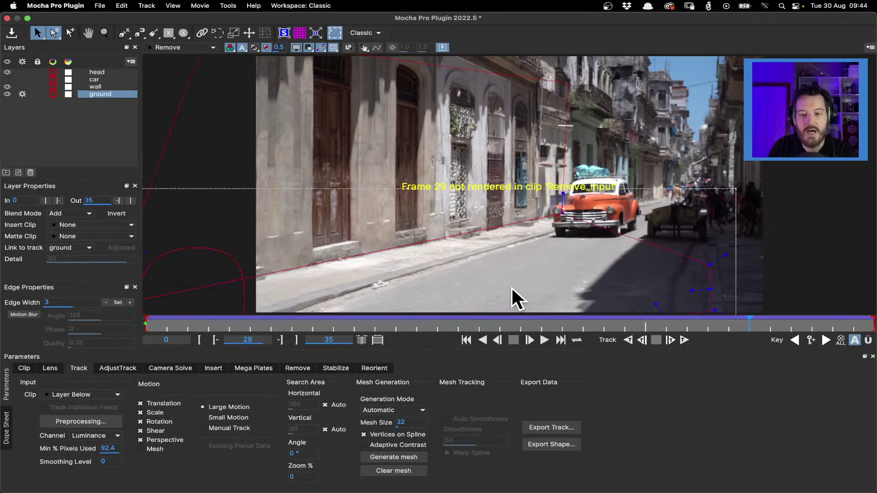
left_click(505, 76)
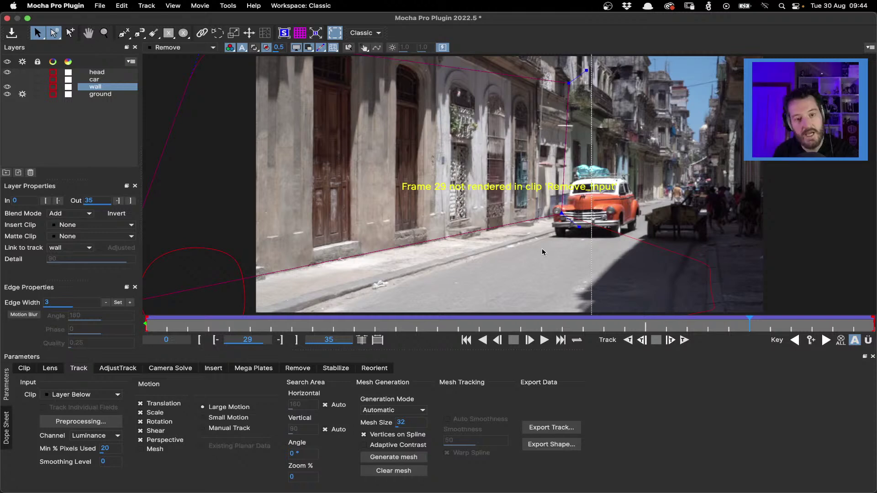
left_click(100, 5)
mouse_move(106, 39)
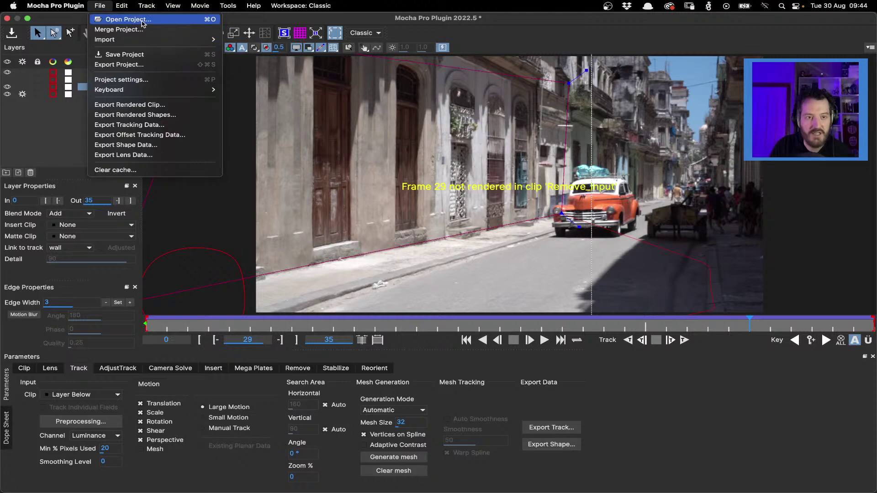
key("Escape")
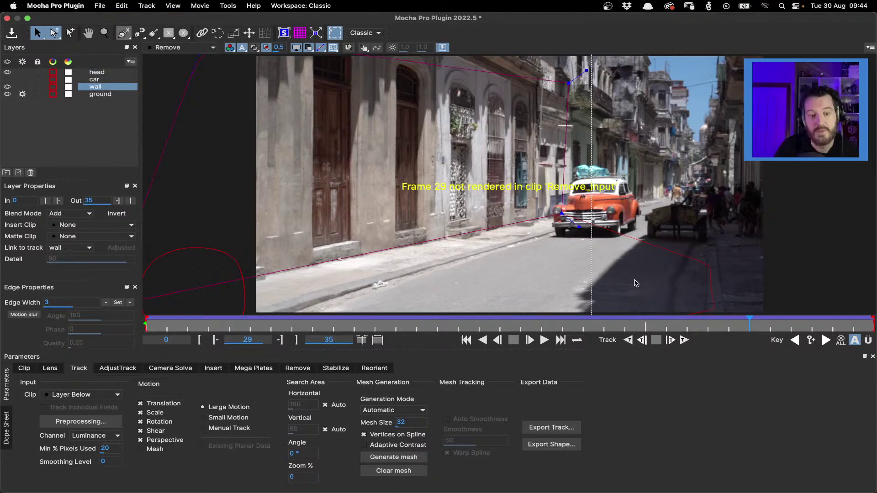
Step: Switch the displayed clip to Selected layer and compare frames 29 to 32 of the input around the head shape
left_click(812, 327)
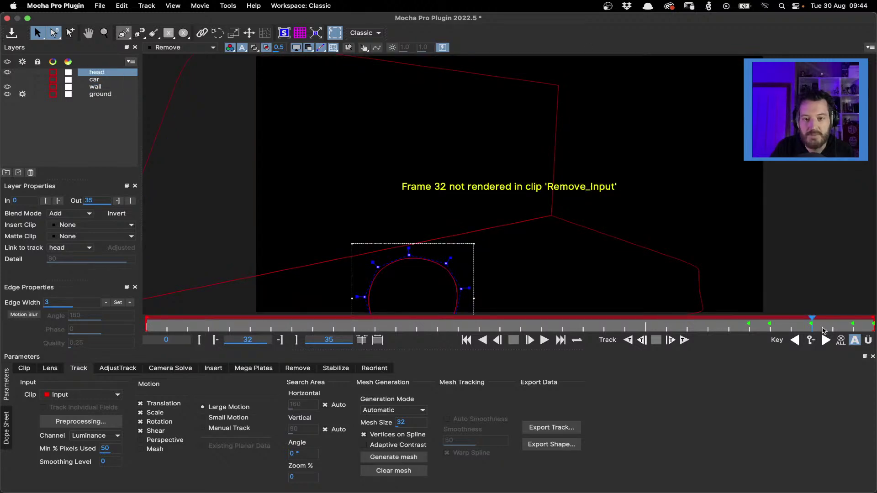
left_click(771, 327)
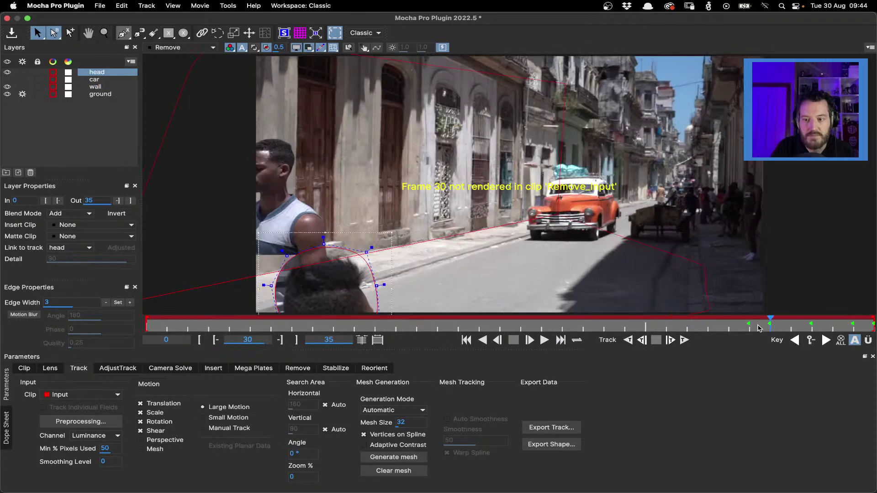
left_click(159, 47)
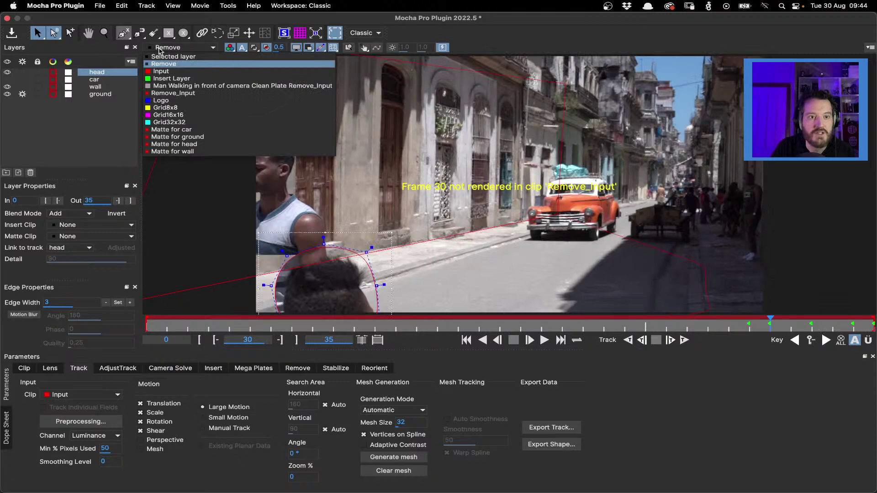
left_click(165, 56)
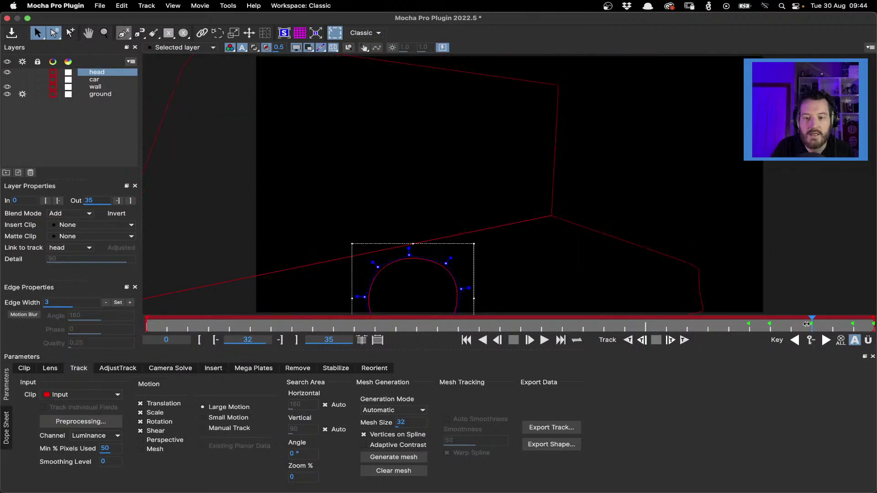
left_click(833, 326)
left_click(770, 326)
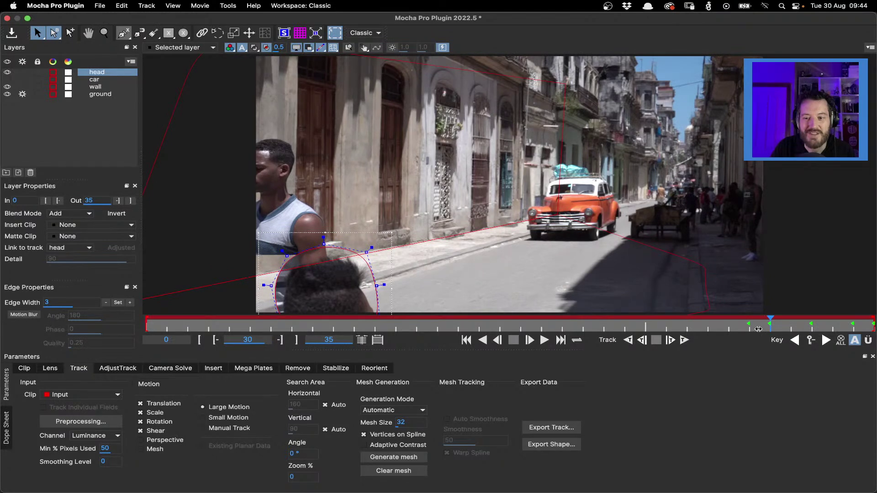
left_click(758, 328)
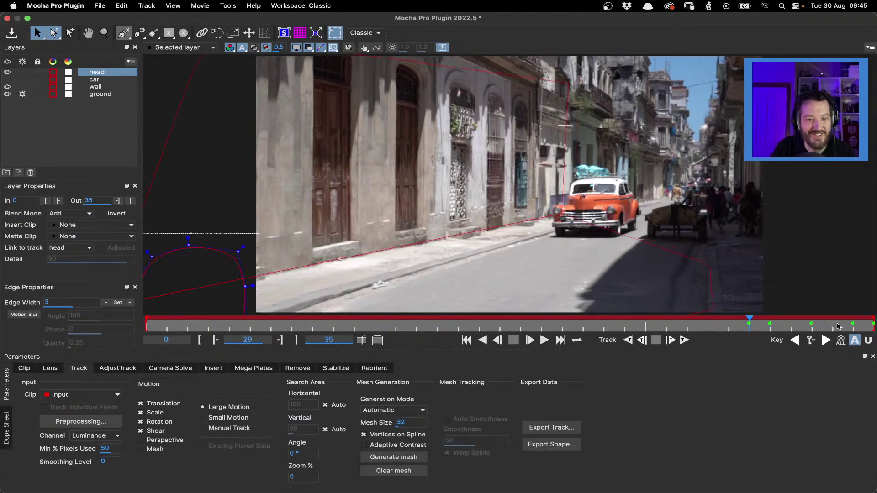
left_click_drag(838, 326, 791, 329)
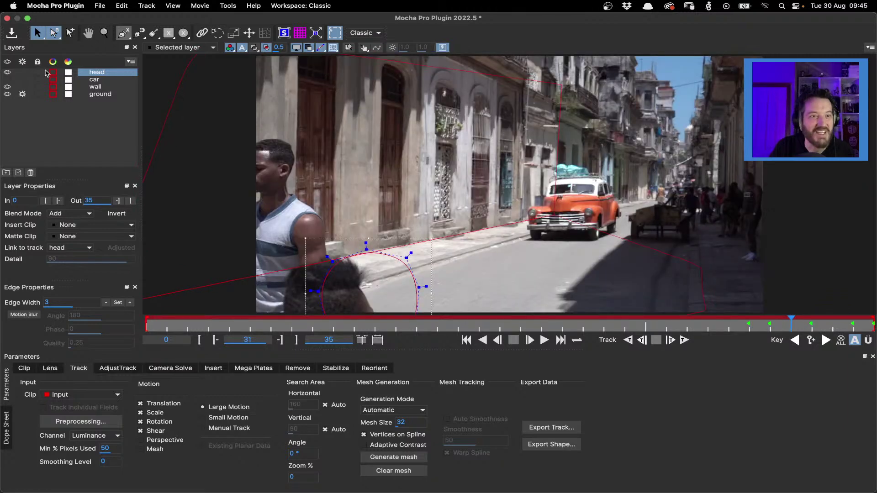
Step: Close the Mocha Pro project without saving and clear all caches in Nuke
key("super+q")
left_click(485, 272)
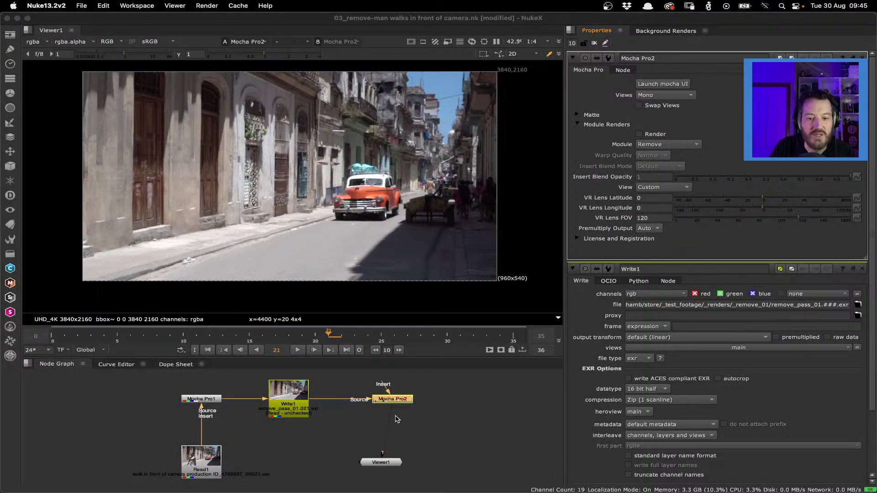
left_click(237, 6)
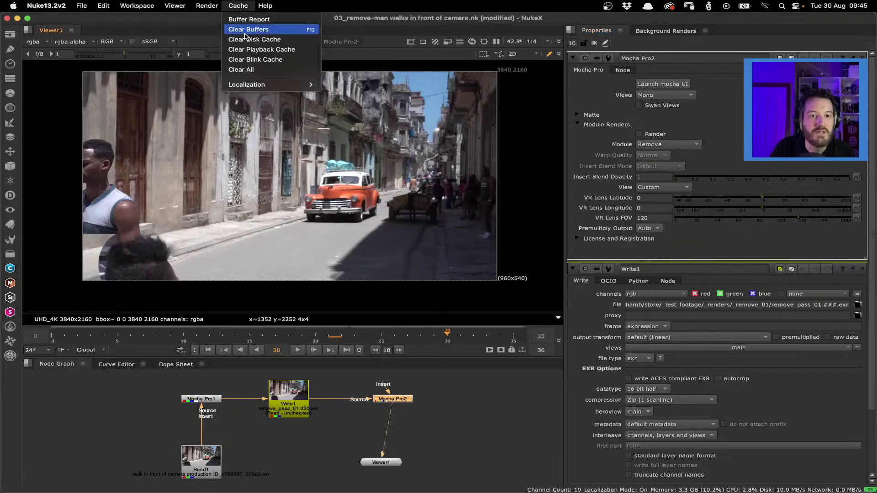
left_click(252, 69)
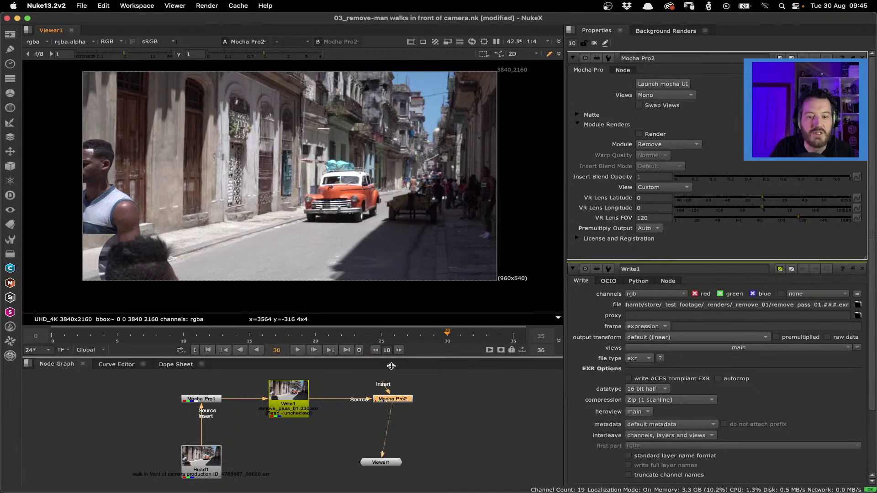
Step: Display Write1 in the viewer and scrub between frames 16 and 30 to check the rendered first pass
double_click(297, 397)
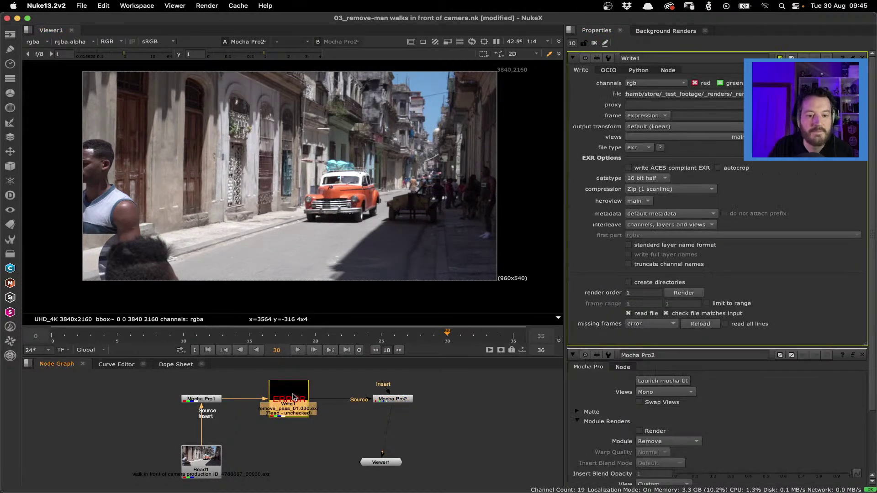
key("1")
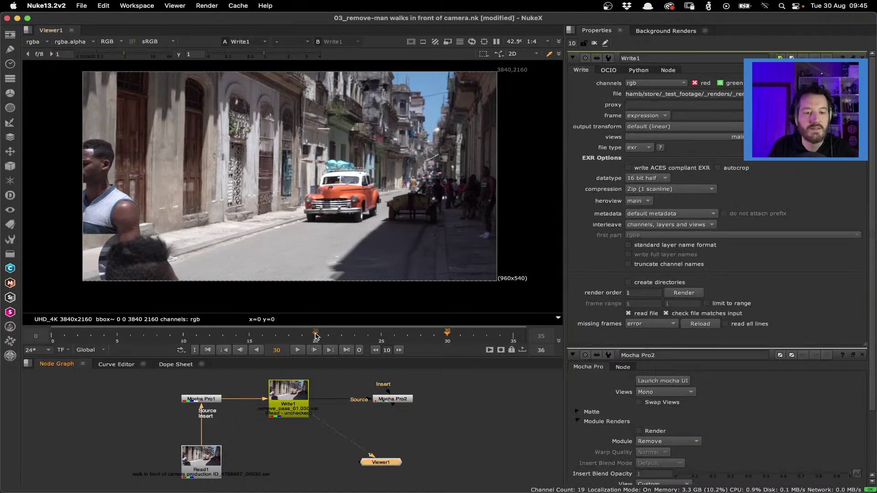
left_click(268, 340)
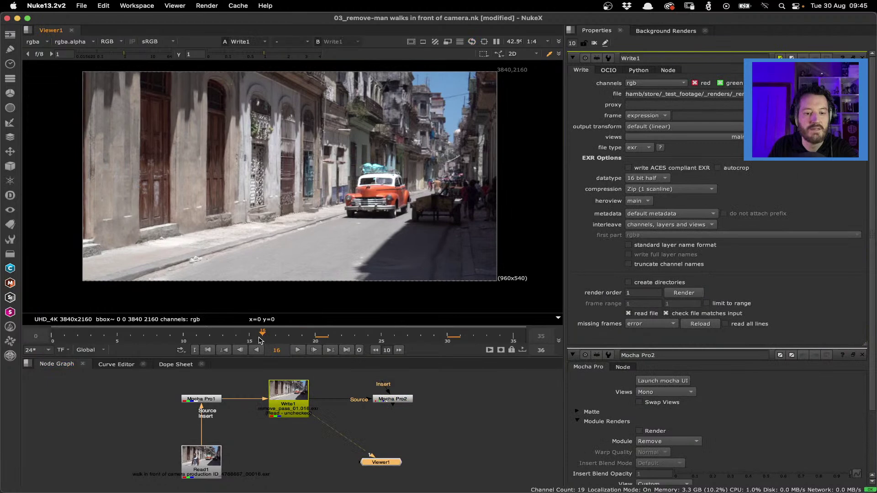
left_click_drag(260, 340, 447, 334)
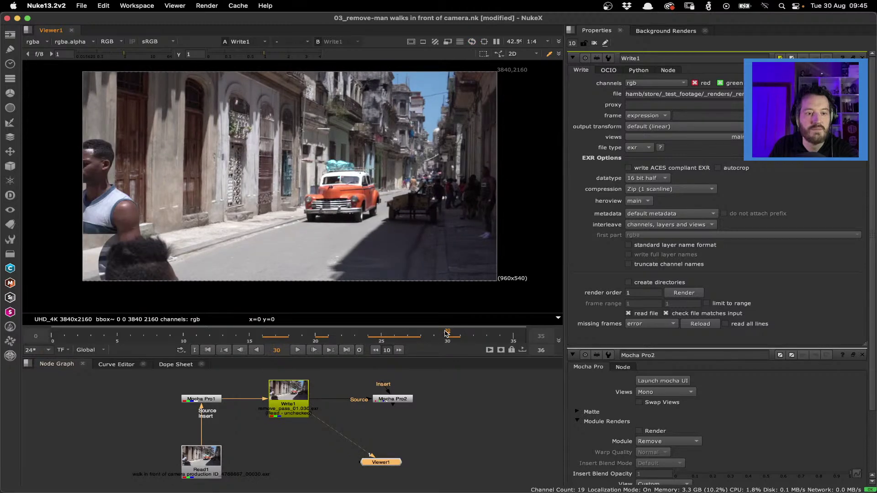
left_click_drag(446, 333, 305, 338)
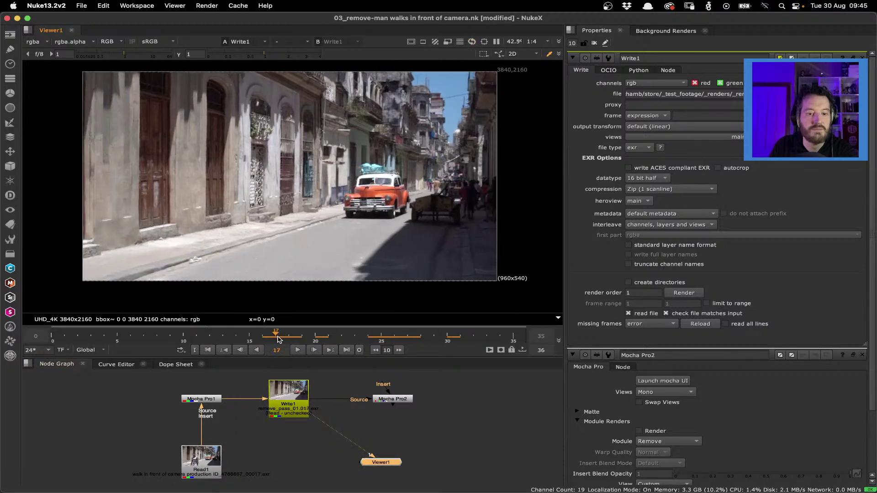
Step: Launch the Mocha Pro interface for Mocha Pro1 and select the remove person layer at frame 30
double_click(203, 403)
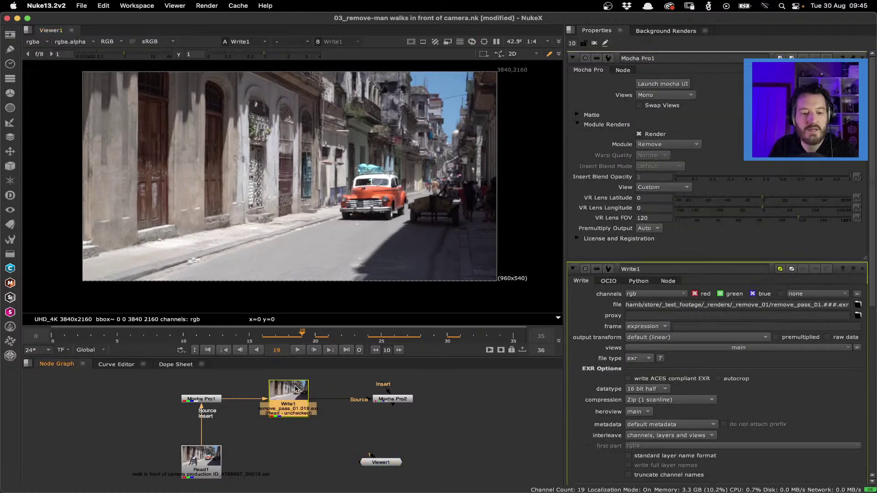
left_click(656, 85)
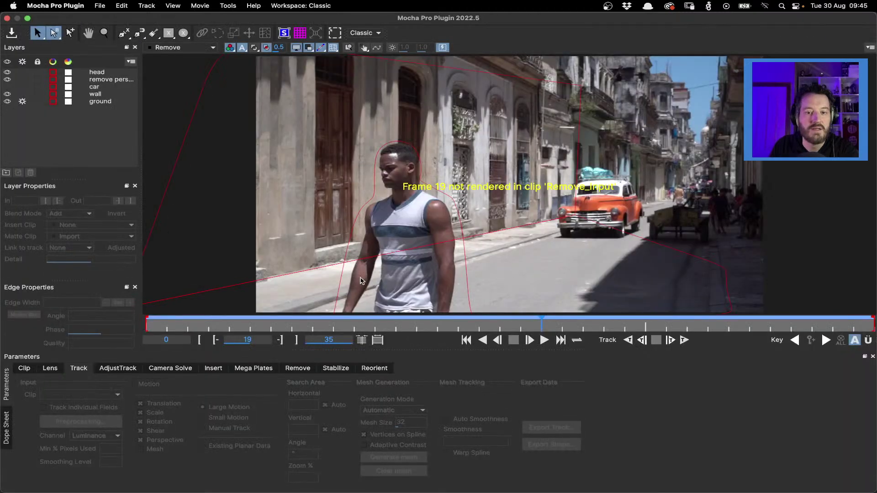
left_click(421, 157)
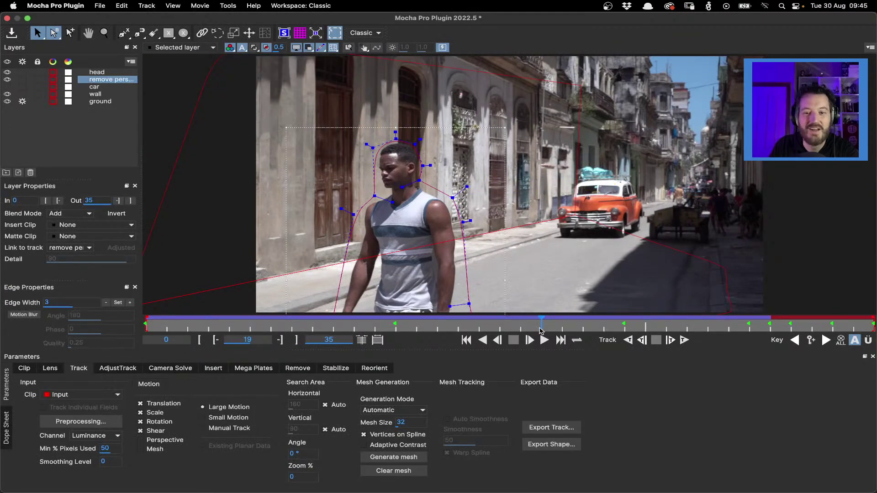
left_click_drag(540, 330, 775, 323)
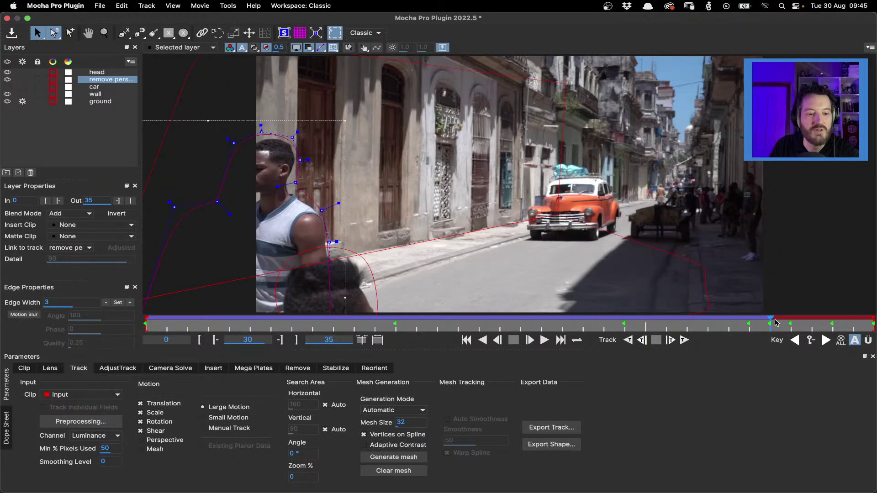
Step: Render the person removal on frames 30 and 31, and close the project without saving while retaining the cached renders
left_click(297, 368)
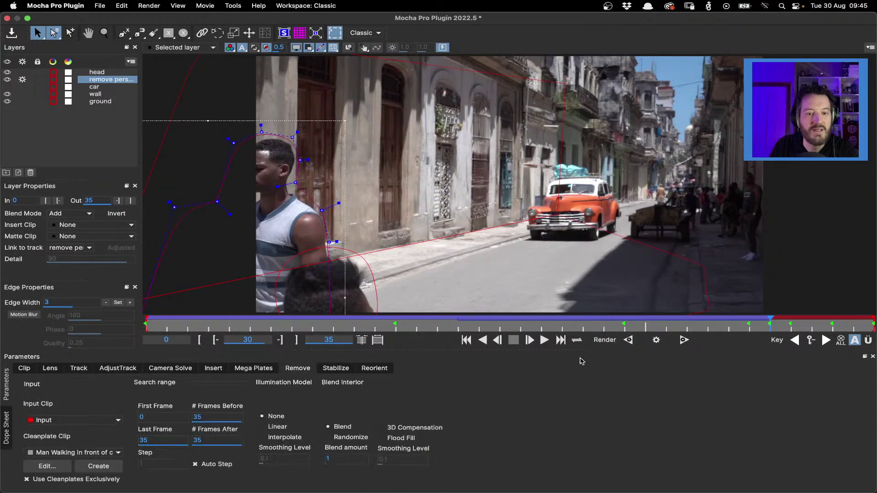
left_click(656, 340)
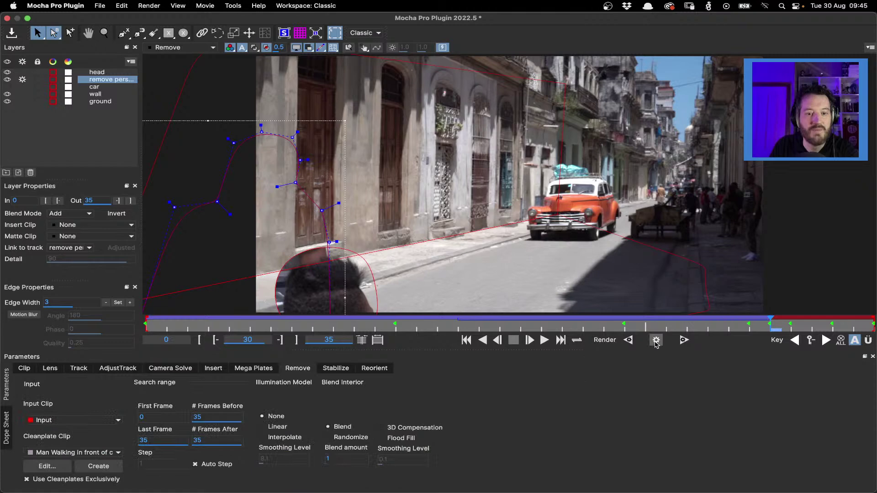
left_click(789, 324)
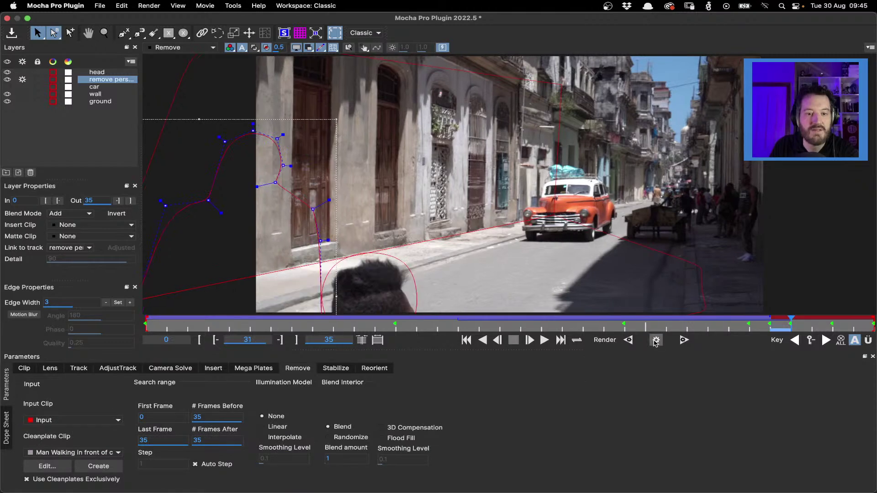
left_click(8, 19)
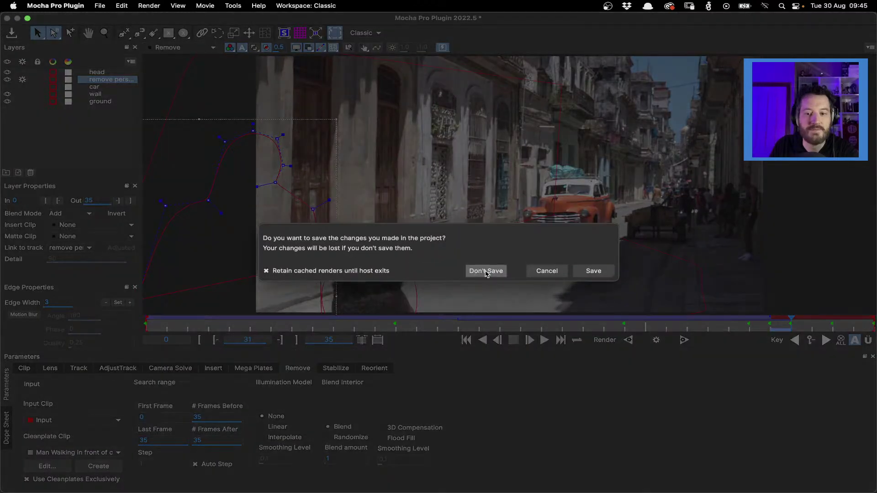
left_click(486, 270)
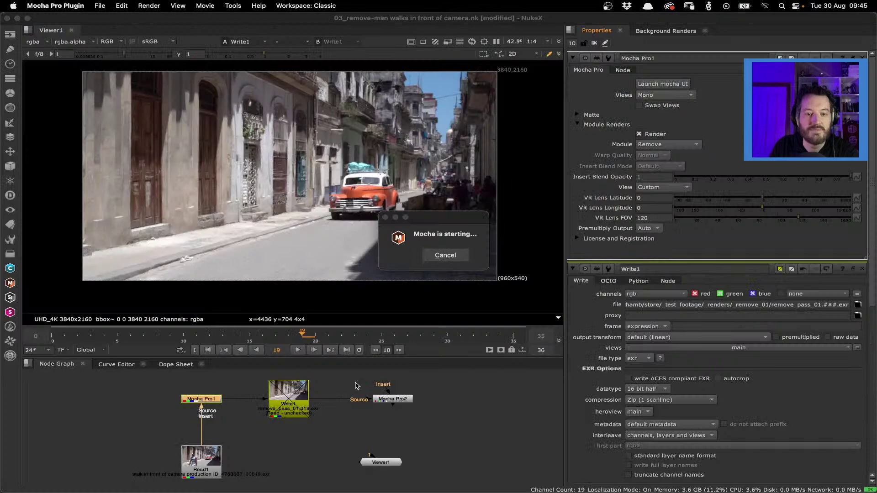
Step: Display Mocha Pro2 in the viewer and launch its Mocha Pro interface
left_click(392, 400)
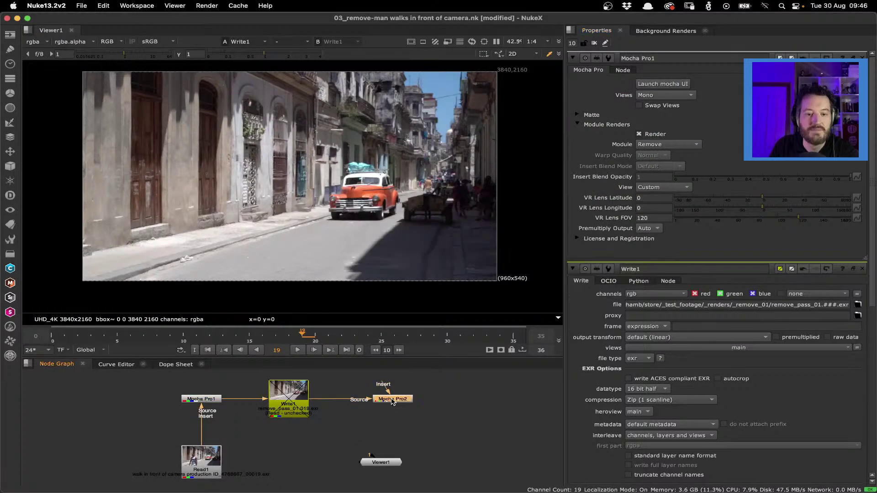
left_click(294, 401)
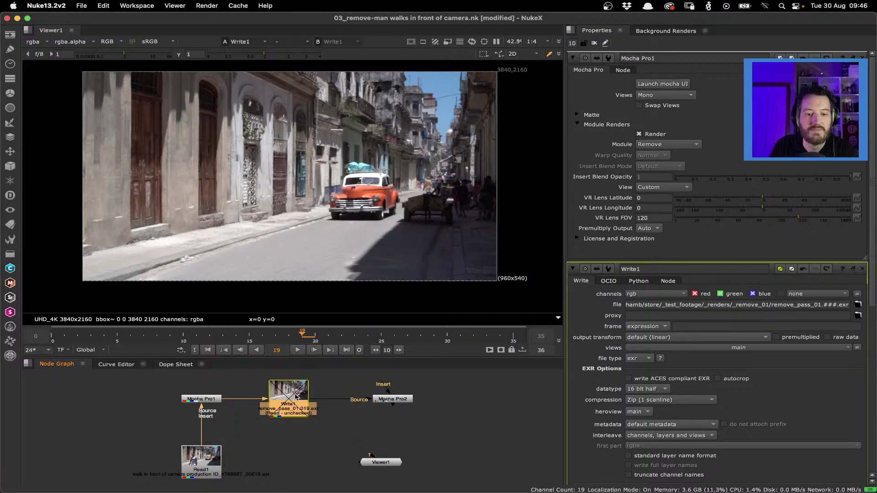
left_click(392, 399)
key("1")
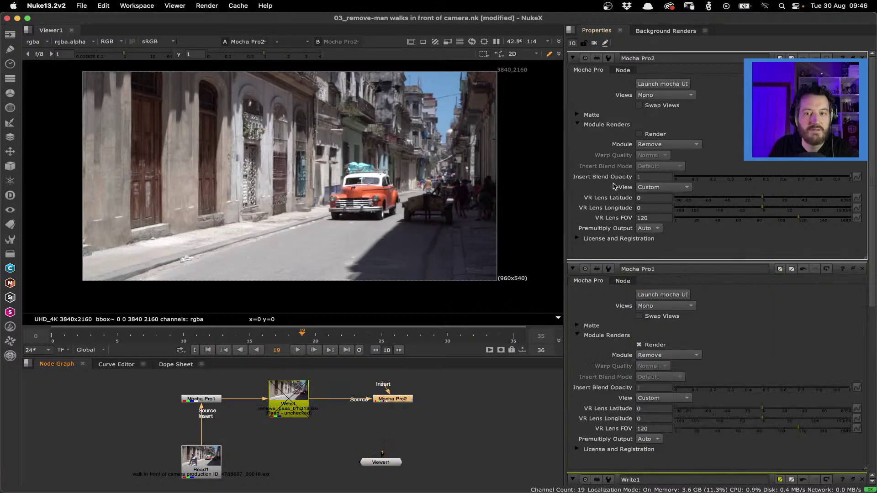
left_click(665, 85)
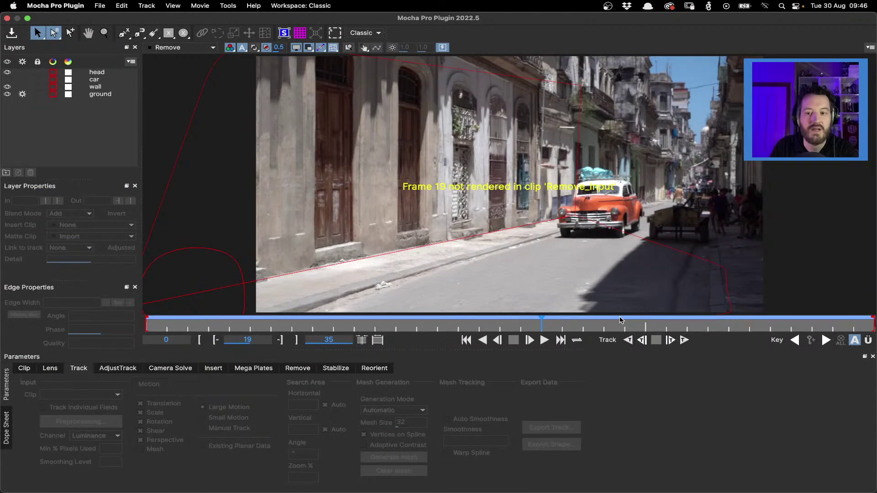
Step: Scrub the clip through frames 27 to 30 to examine where the head enters the frame
left_click_drag(619, 319, 699, 326)
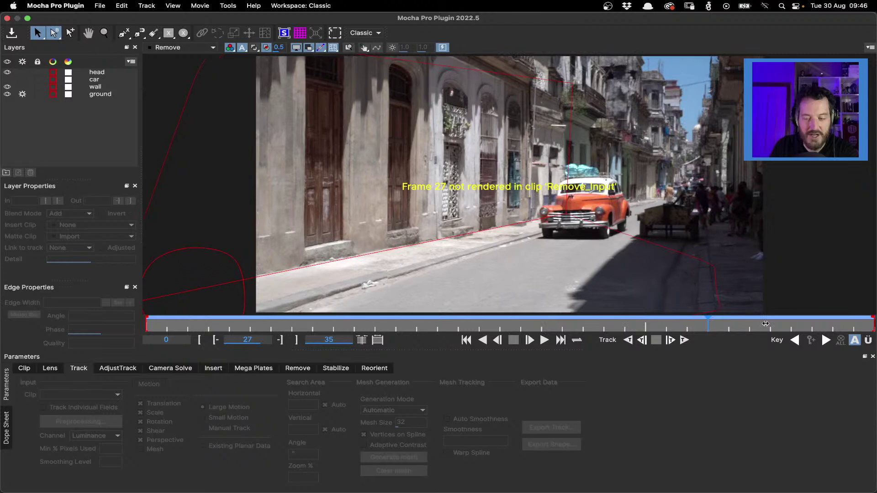
key("Right")
key("Right")
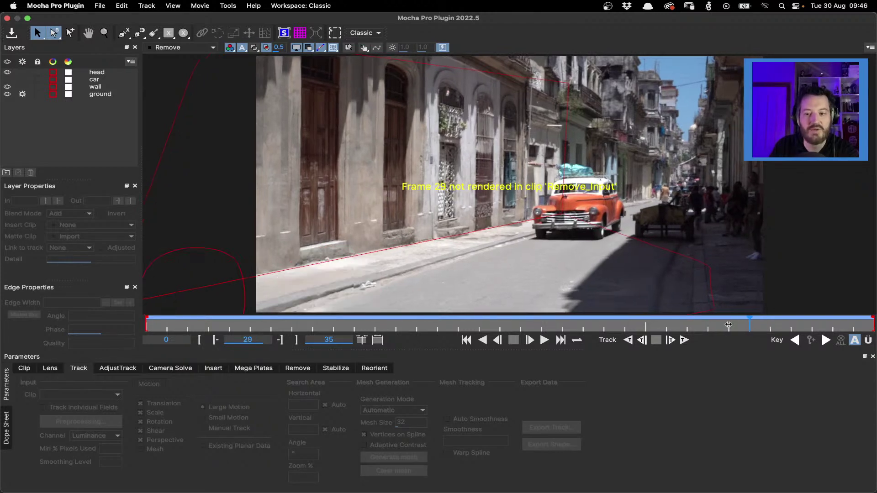
key("Left")
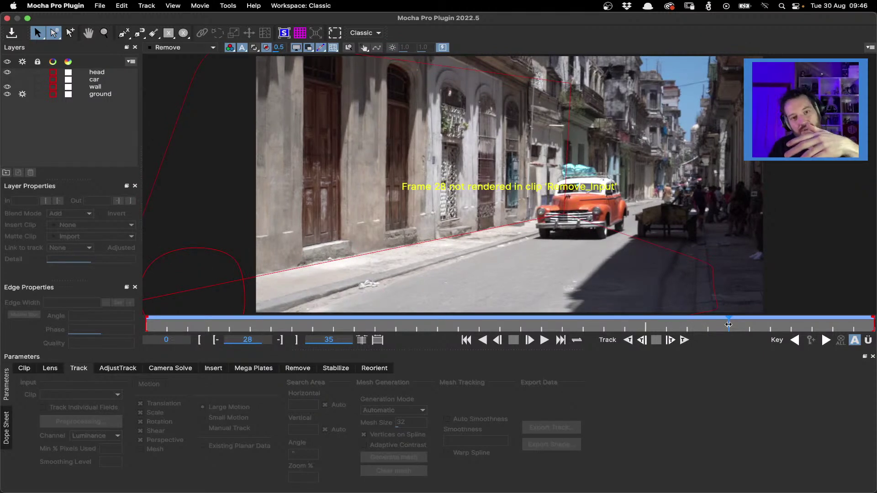
left_click_drag(728, 324, 769, 328)
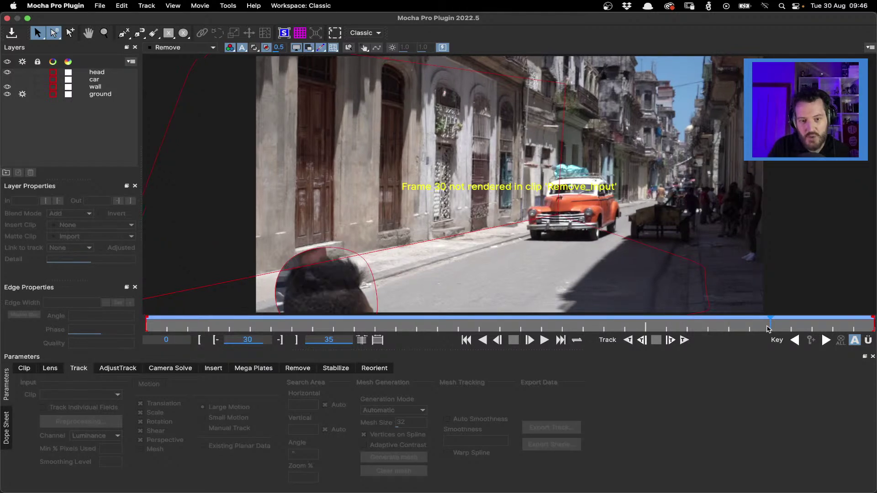
mouse_move(767, 329)
left_mouse_down()
mouse_move(790, 324)
mouse_move(770, 325)
left_mouse_up()
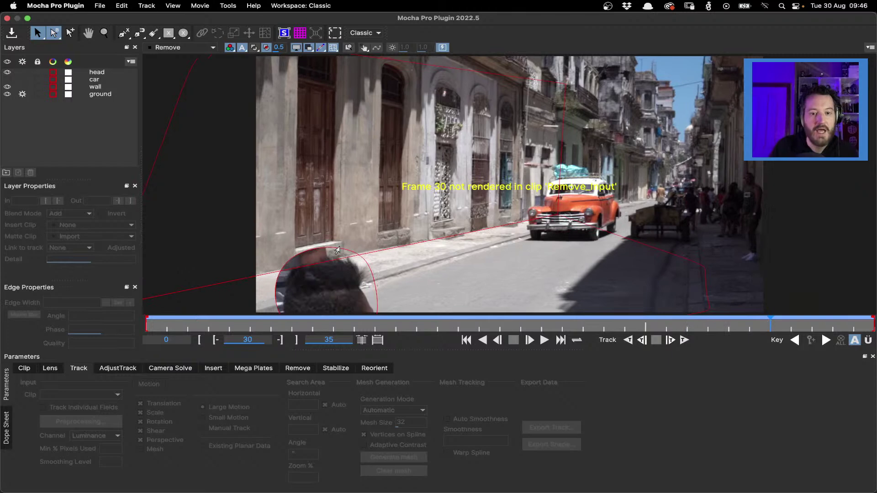
Step: Select the head layer and render its removal forward from frame 0 to frame 35 with the Remove module
left_click(340, 249)
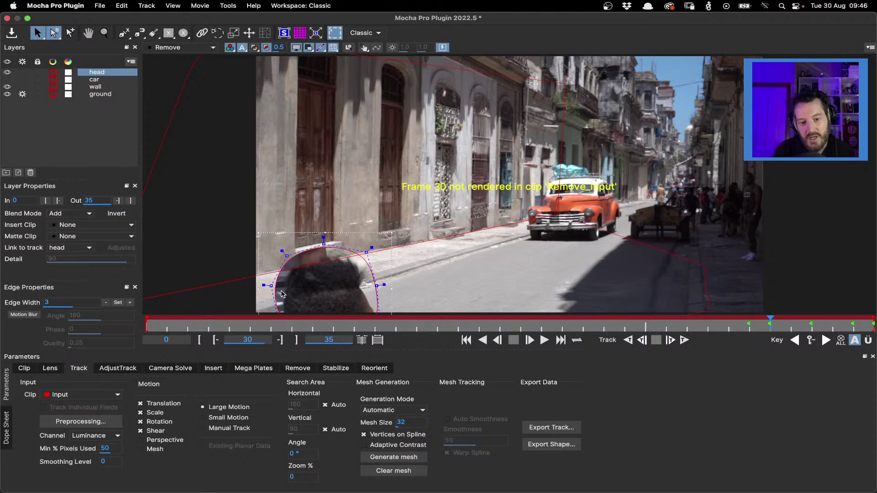
left_click(295, 369)
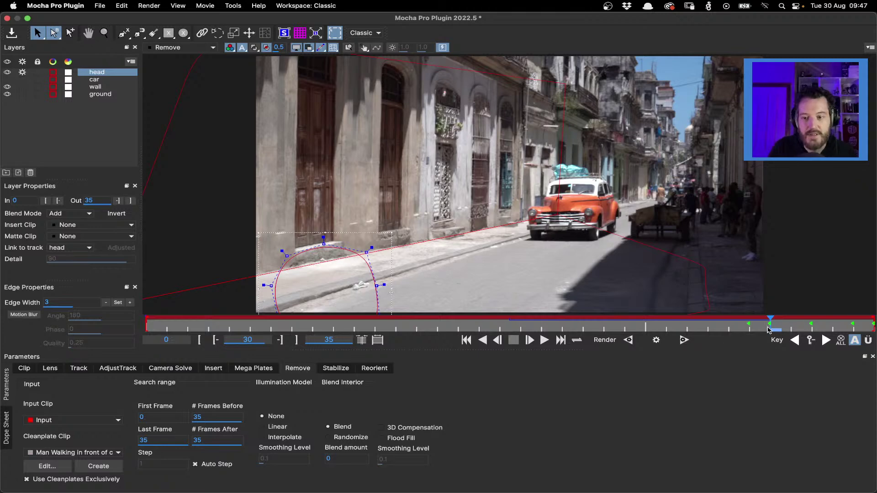
left_click_drag(770, 321, 483, 328)
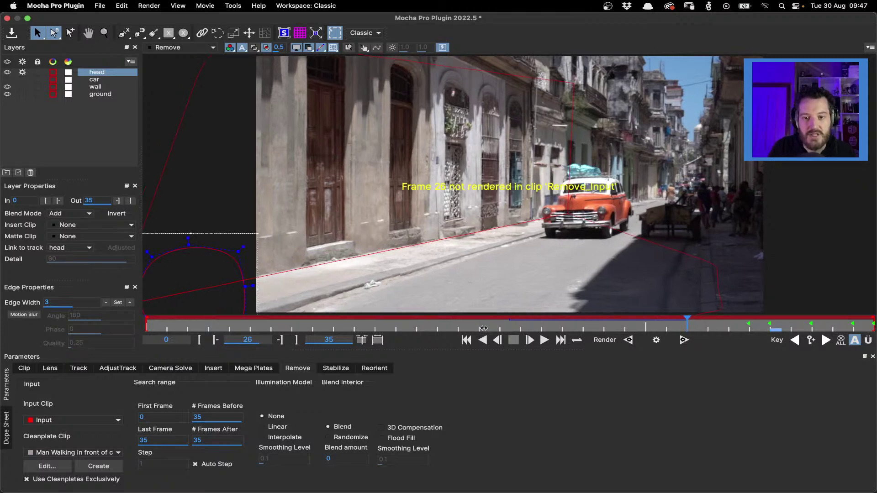
key("Home")
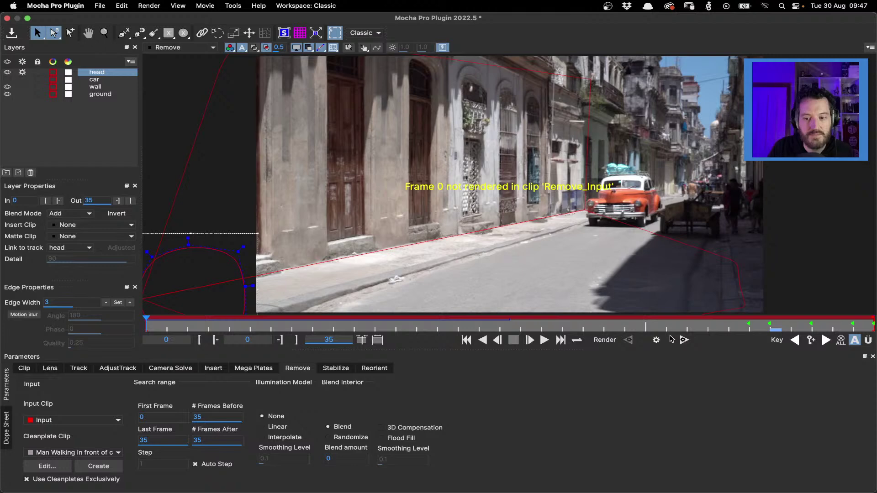
left_click(683, 339)
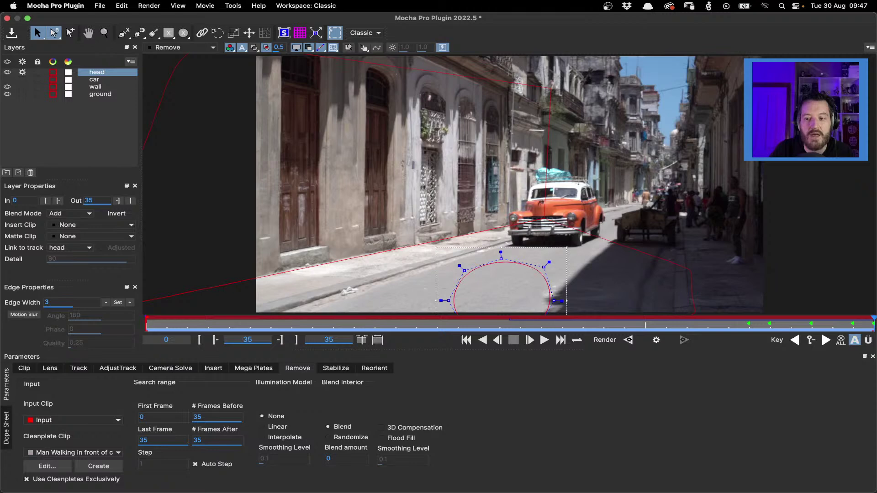
Step: Check the rendered head removal at frame 22 and at the first frame, and close the Mocha Pro project
left_click(597, 312)
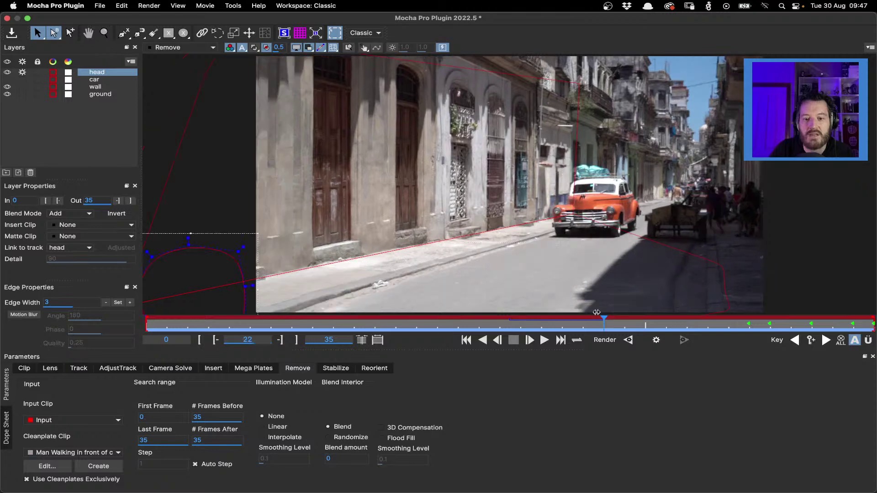
key("Home")
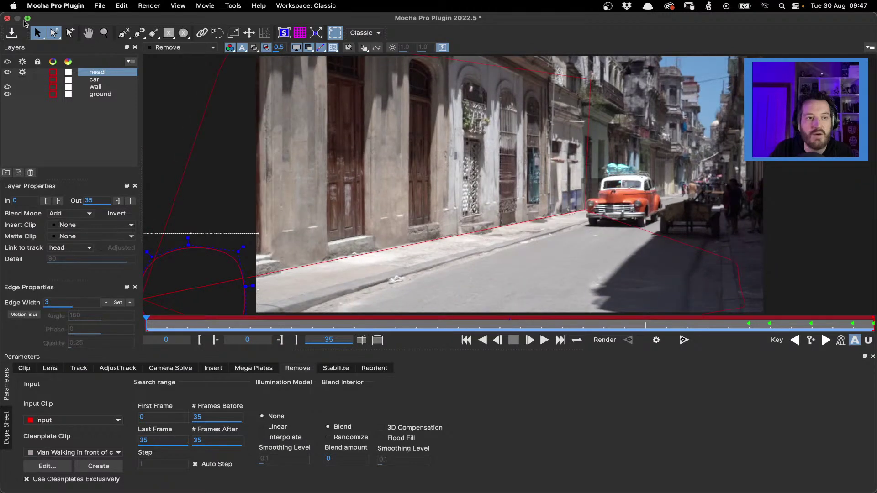
left_click(7, 18)
left_click(597, 260)
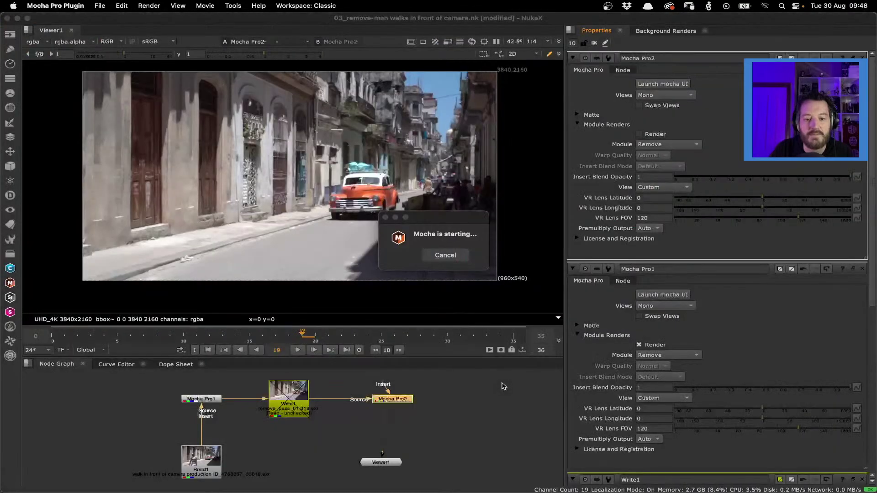
Step: Reposition Viewer1 beneath Mocha Pro2 in the node graph and go to frame 30
left_click(394, 399)
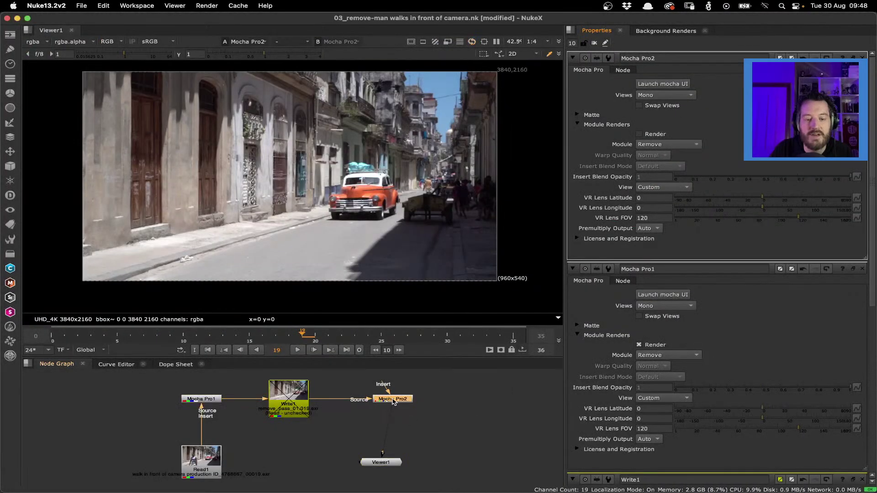
left_click_drag(381, 462, 399, 463)
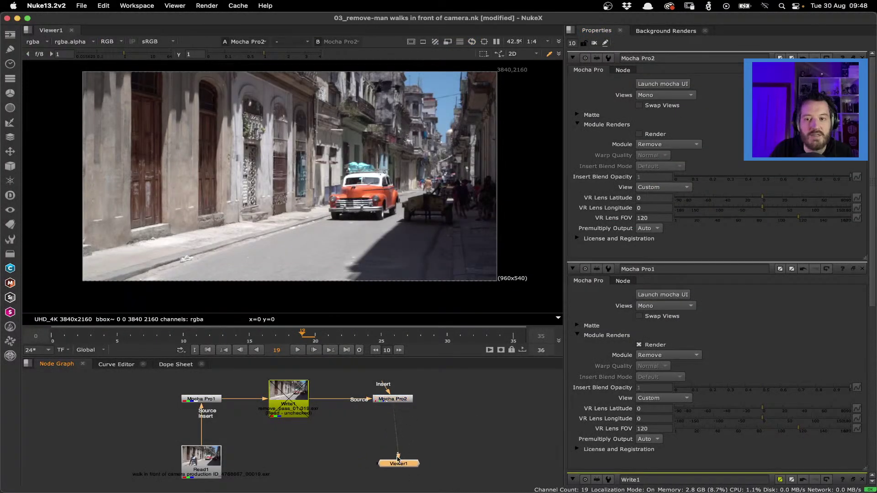
left_click(447, 335)
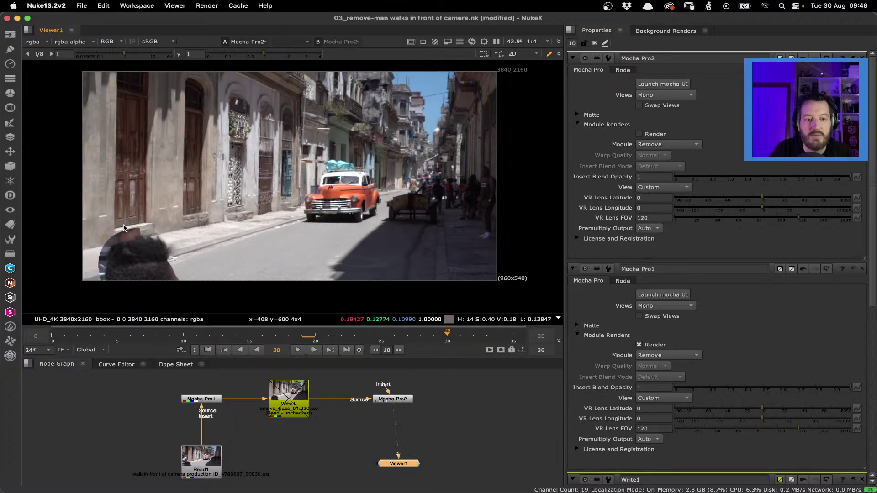
Step: Rename the Mocha Pro2 node as Mocha_Pro2head and enable rendering of its Remove module
left_click(674, 58)
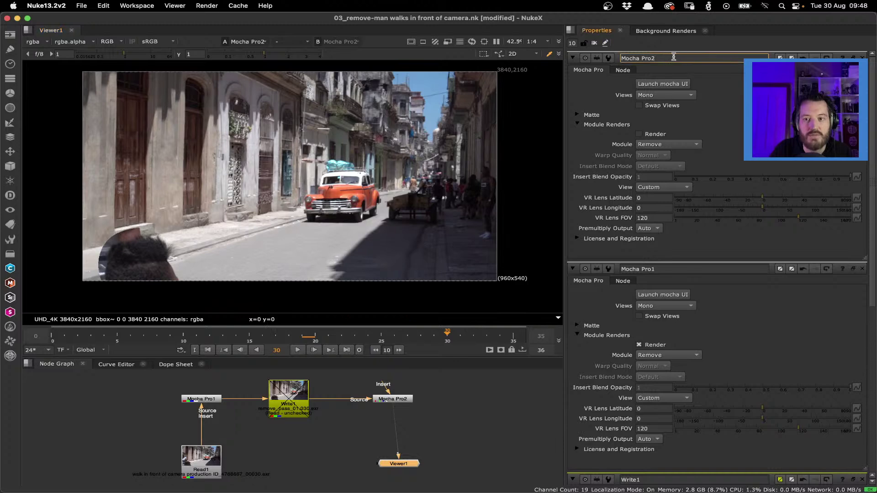
left_click_drag(671, 57, 611, 55)
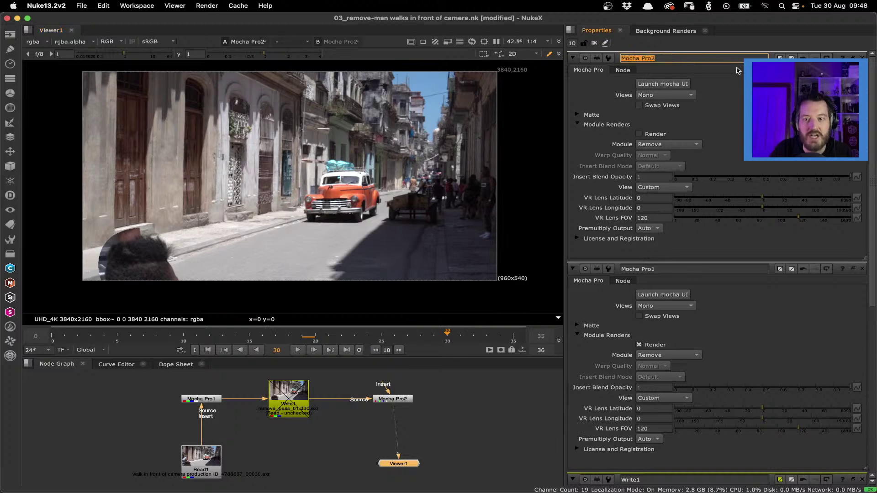
left_click(675, 58)
type("heal")
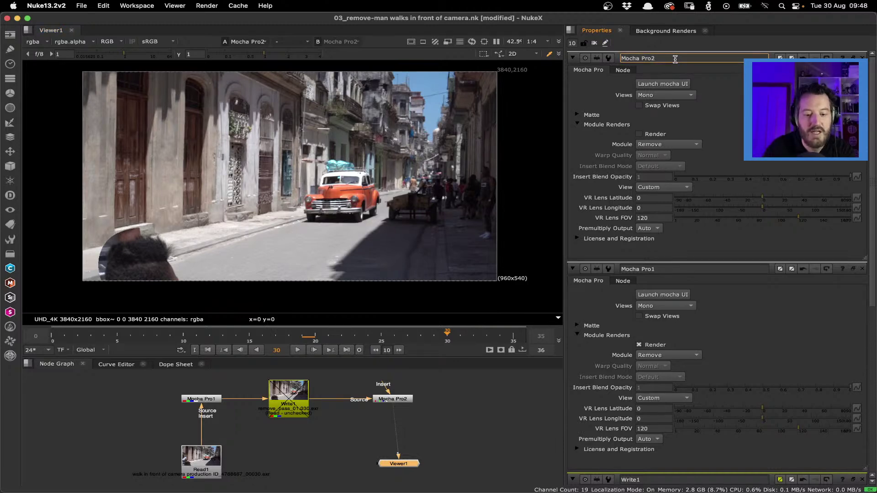
type("d")
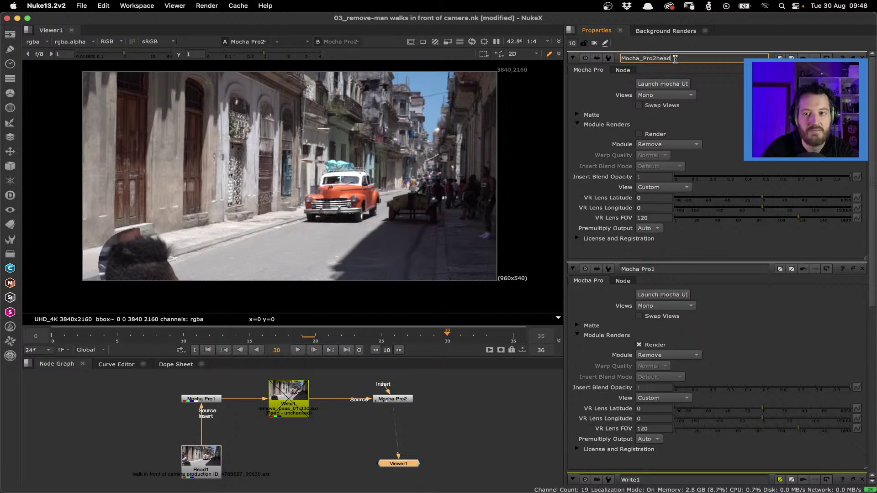
key("Return")
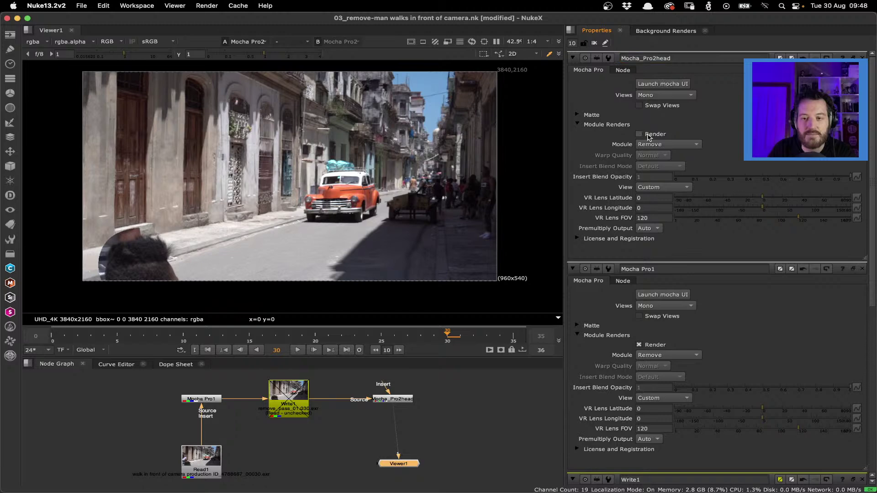
left_click(647, 135)
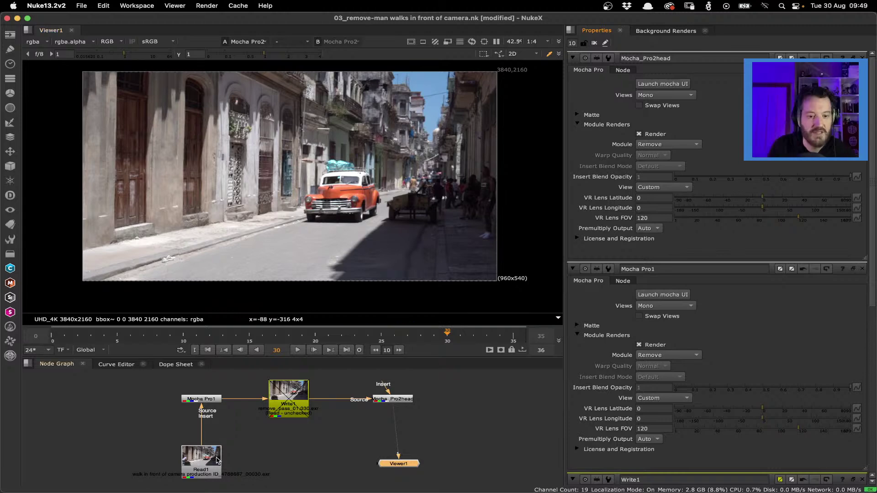
Step: Display the Read1 source footage in the viewer, then play and scrub through it to review the man and the head
key("1")
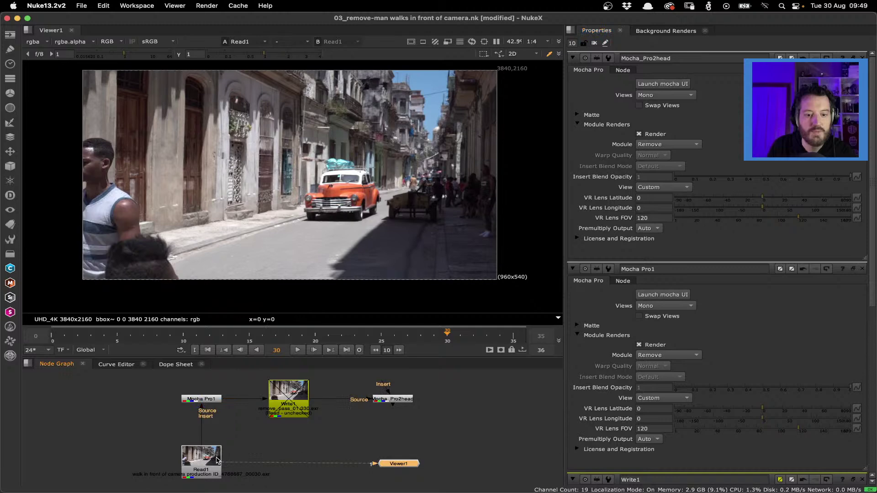
left_click(297, 349)
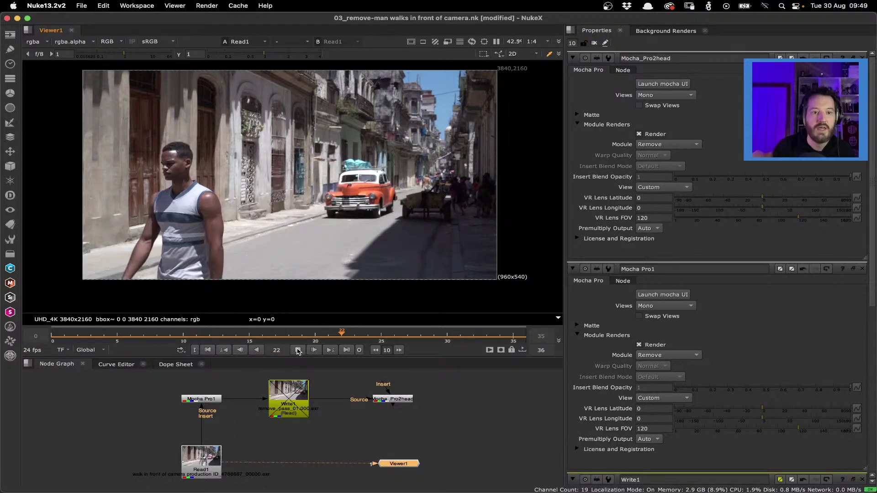
left_click(297, 350)
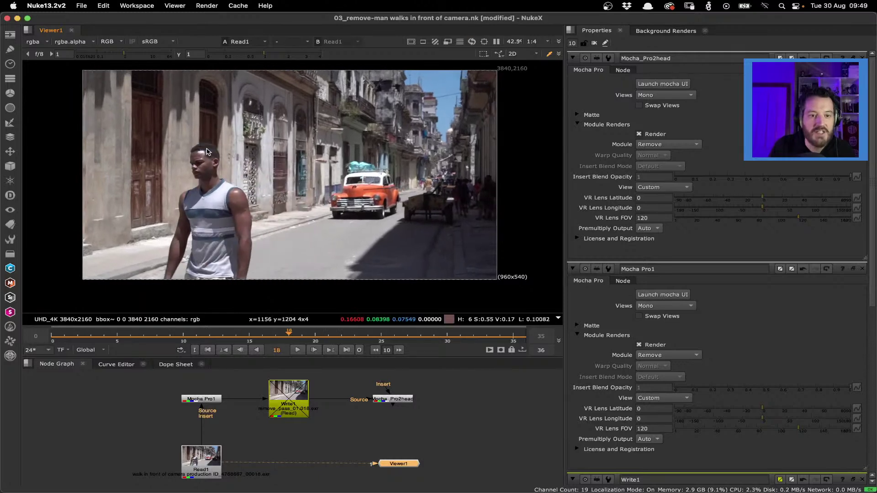
left_click_drag(235, 332, 474, 332)
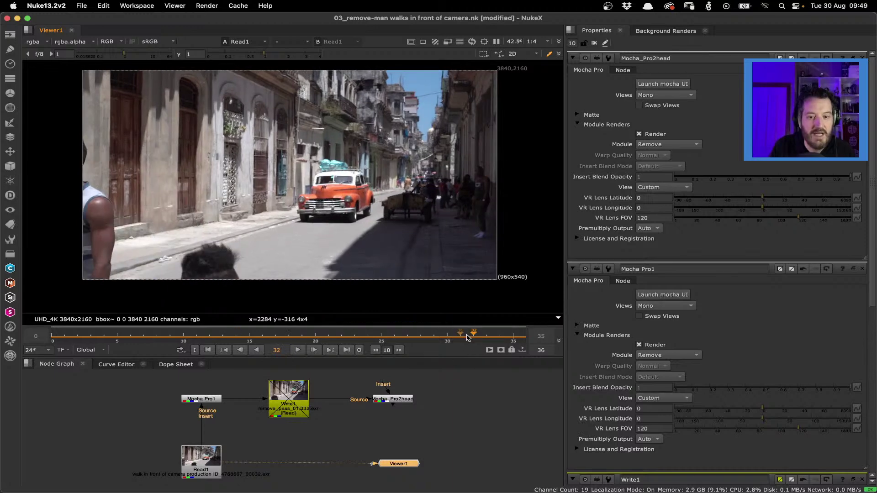
left_click_drag(466, 337, 527, 327)
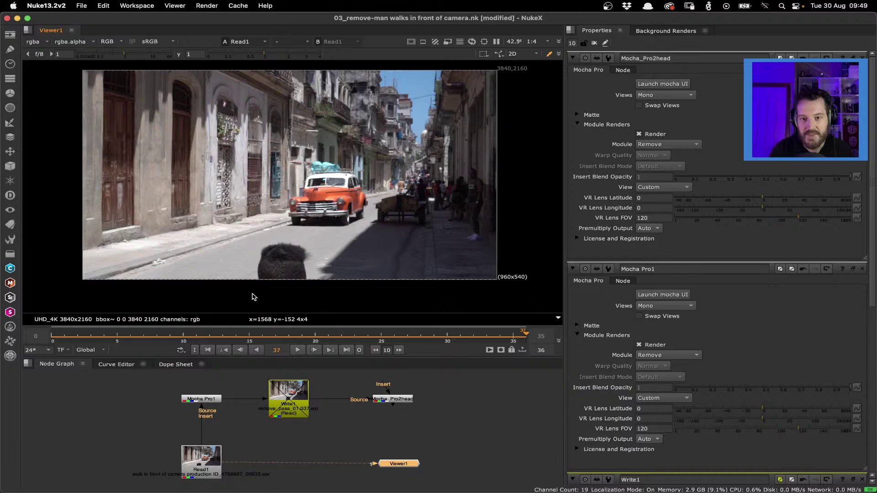
key("j")
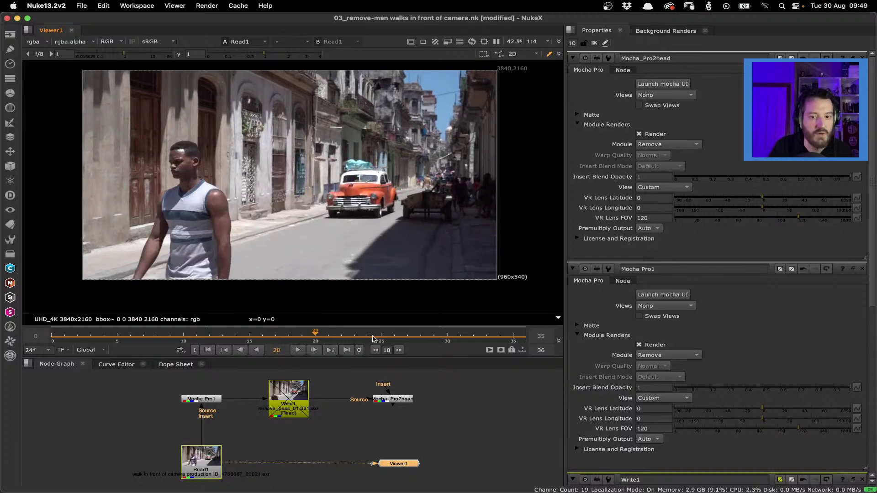
key("l")
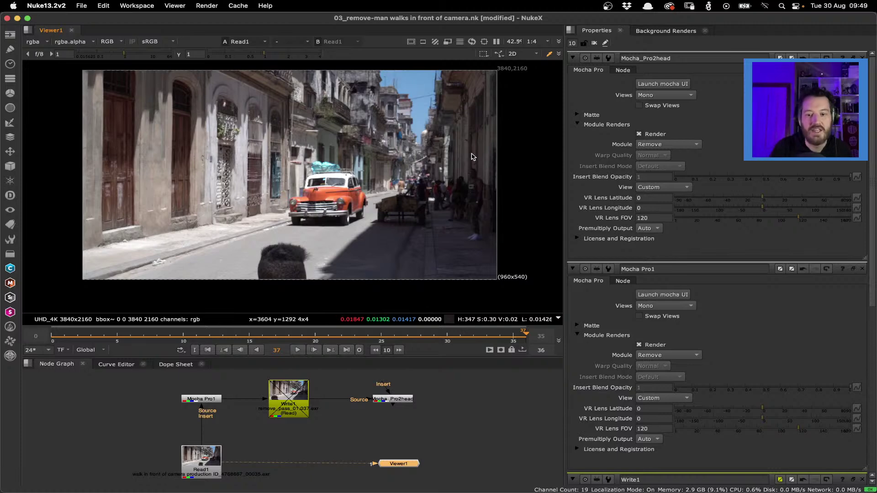
left_click_drag(150, 339, 32, 339)
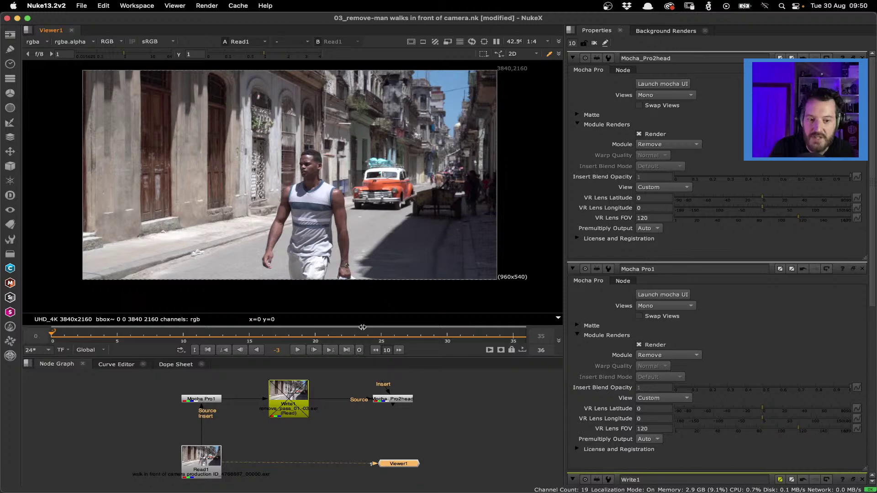
Step: Launch the Mocha Pro interface for Mocha Pro1 and inspect the head and remove person layers, ending at frame 24
left_click(201, 399)
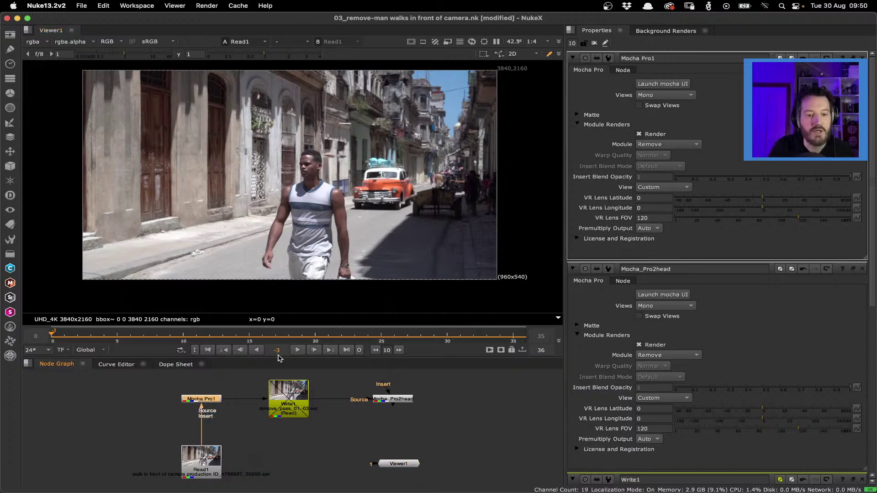
left_click(656, 85)
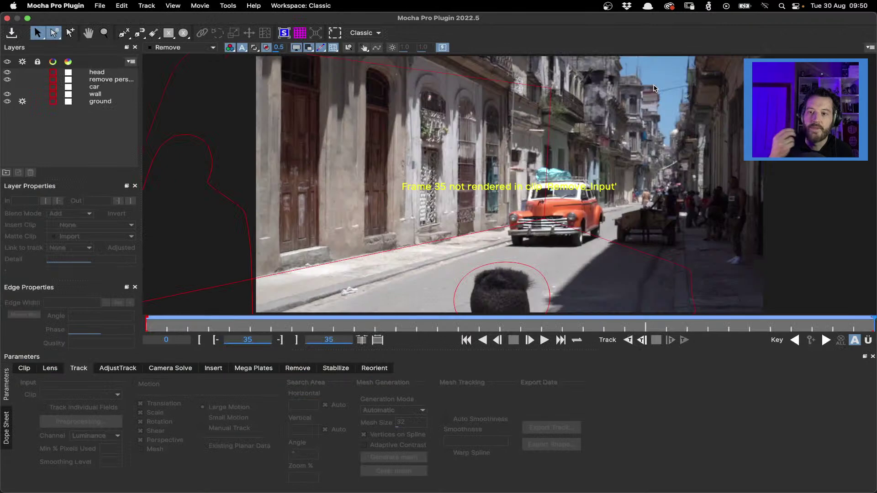
left_click(101, 73)
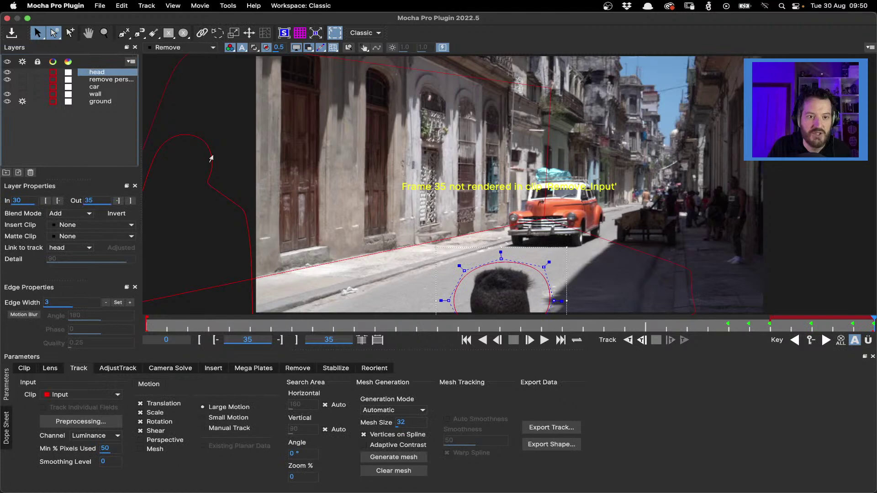
left_click(211, 158)
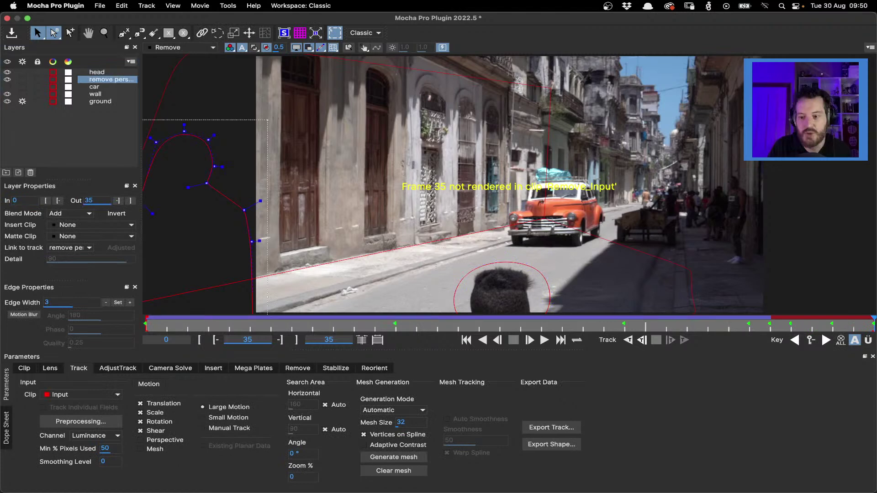
left_click(637, 330)
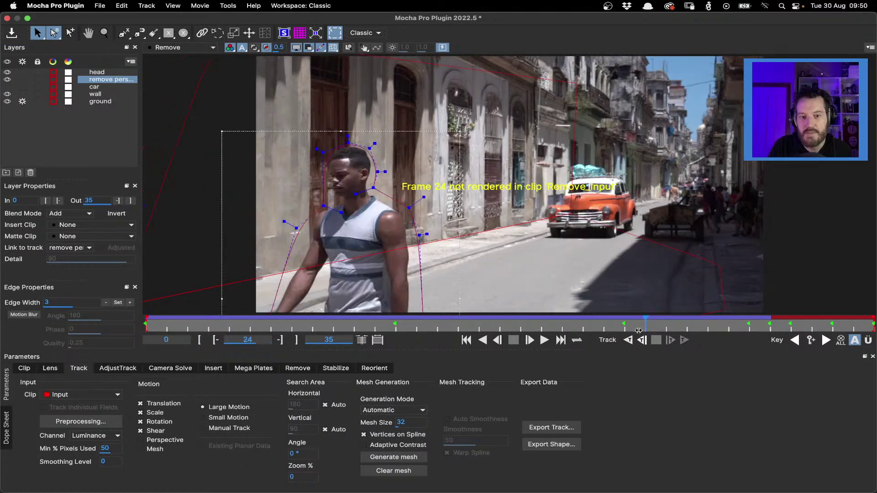
Step: Return to frame 0 and show the selected layer's source clip instead of the Remove clip
left_click(628, 325)
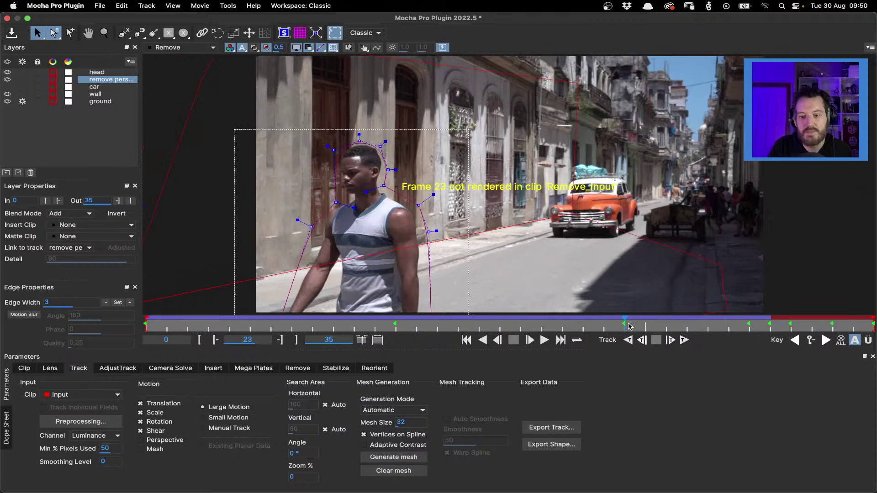
left_click_drag(629, 325, 120, 311)
left_click(165, 50)
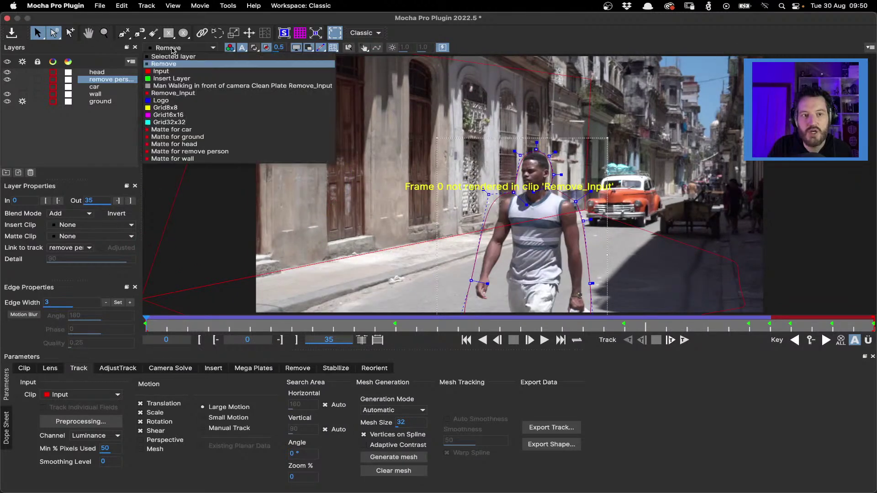
left_click(169, 57)
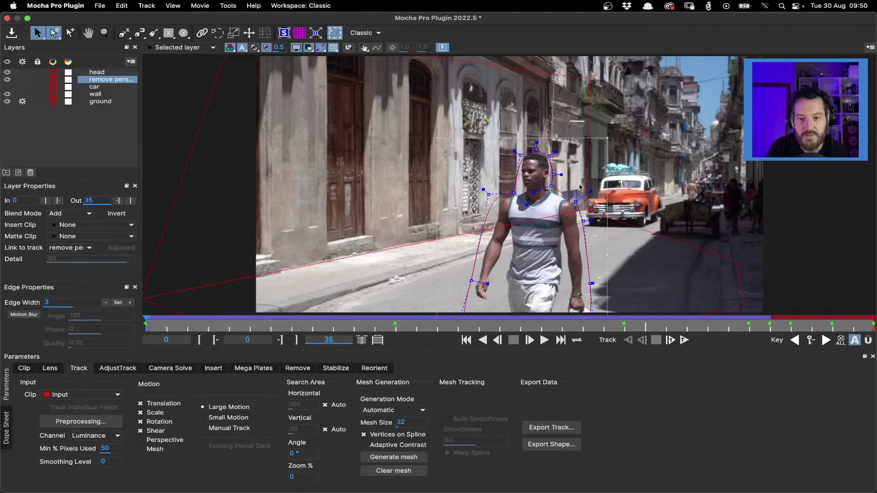
Step: Examine how the remove person spline follows the man up close from frame 0 to 27, ending at frame 23
key("z")
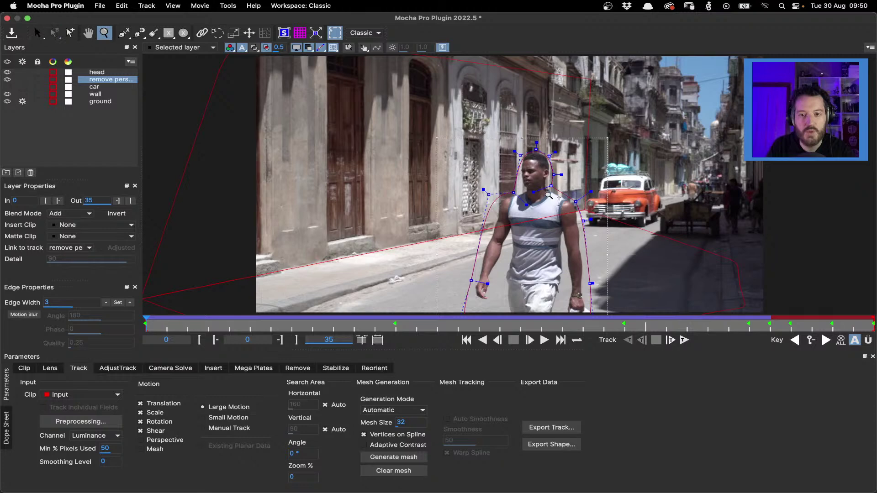
left_click(547, 195)
key("s")
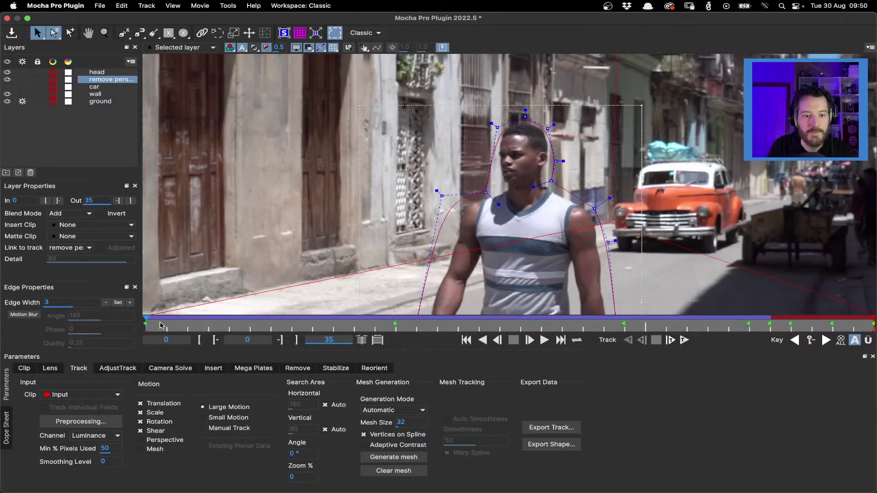
mouse_move(146, 323)
left_mouse_down()
mouse_move(306, 317)
mouse_move(146, 323)
left_mouse_up()
key("x")
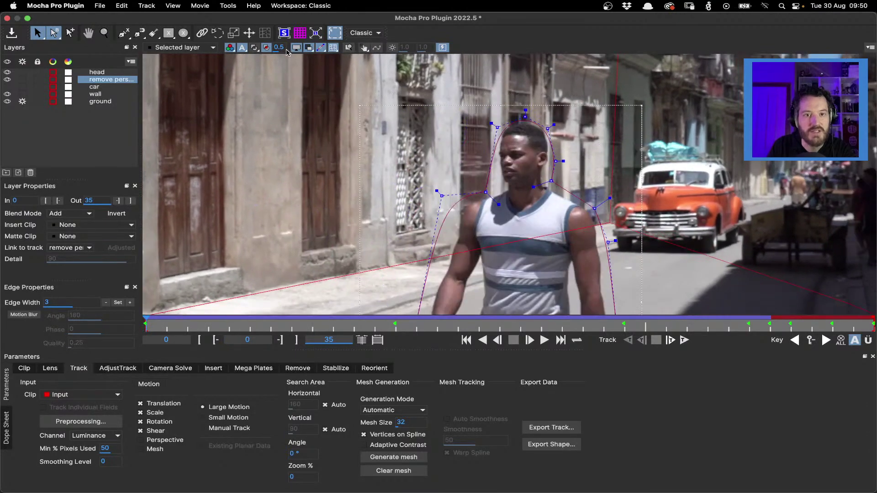
left_click_drag(304, 149, 346, 154)
key("s")
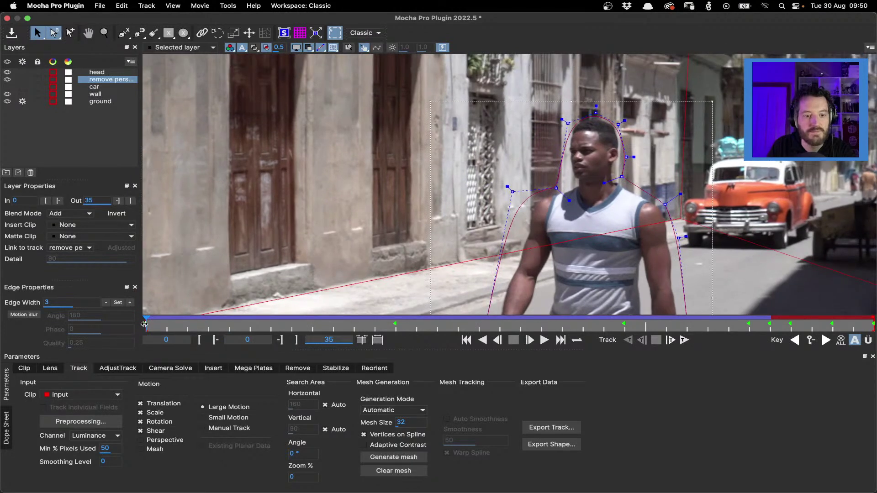
left_click_drag(145, 324, 568, 322)
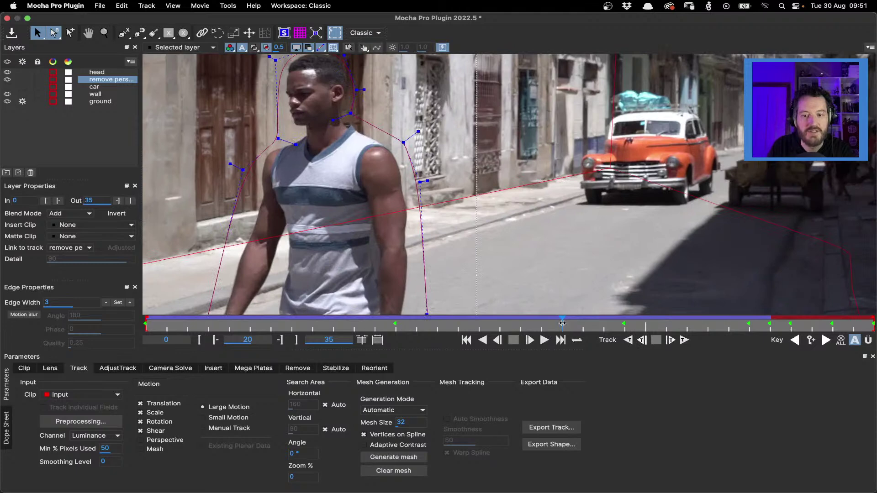
left_click_drag(569, 323, 706, 325)
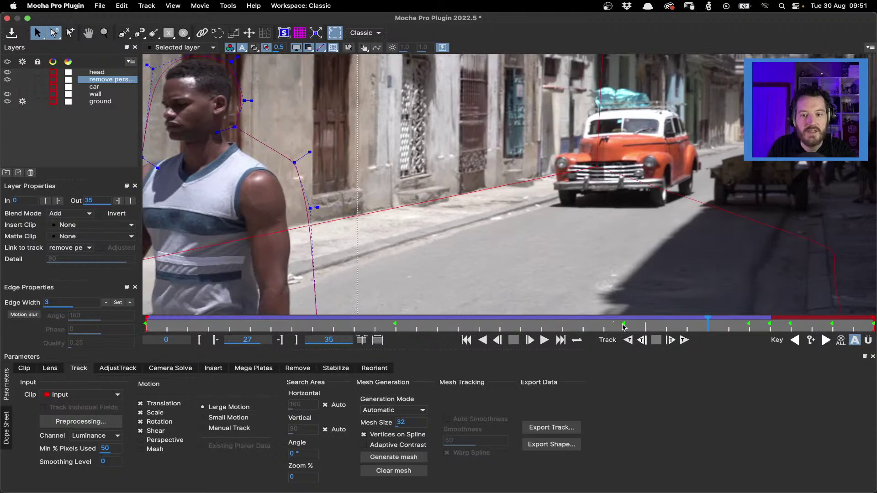
left_click_drag(707, 318, 622, 326)
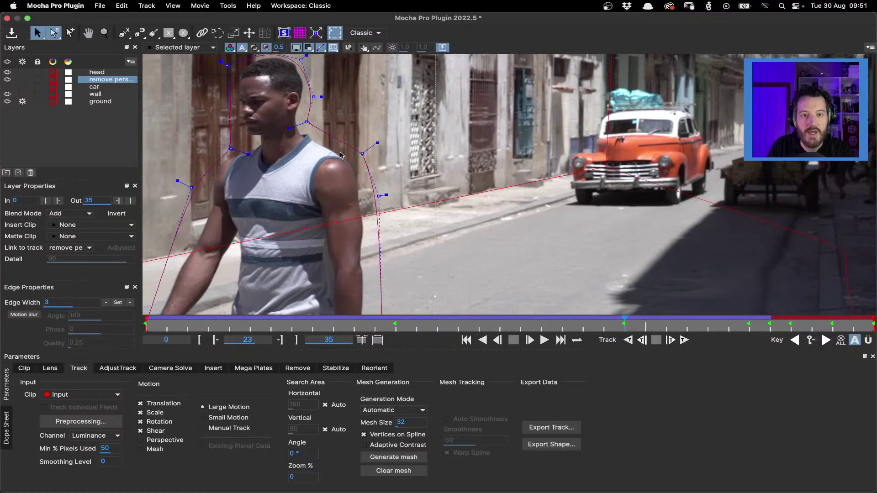
Step: Render the Remove result for frame 23, and check the unrendered first frame against it
left_click(297, 368)
left_click(656, 340)
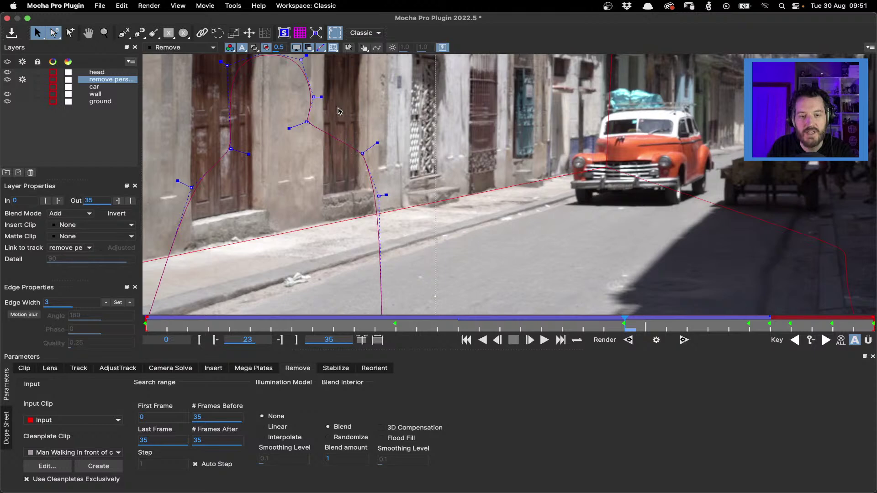
left_click(466, 339)
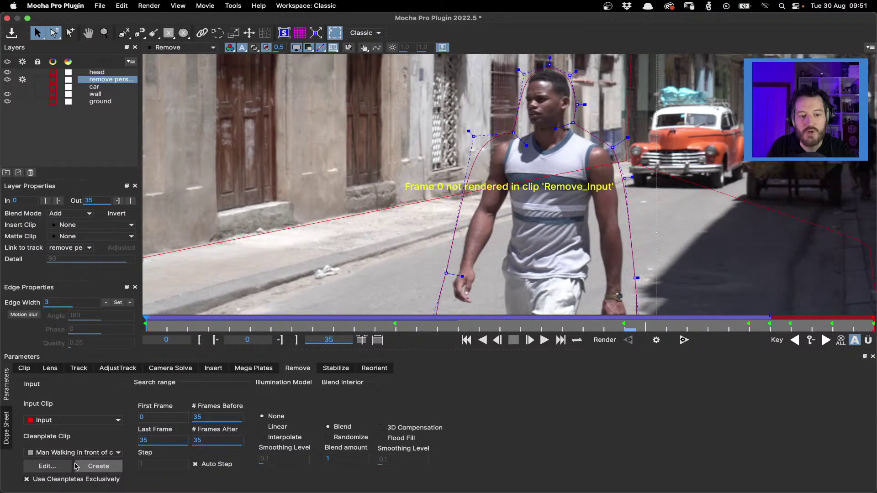
left_click(76, 466)
left_click(554, 345)
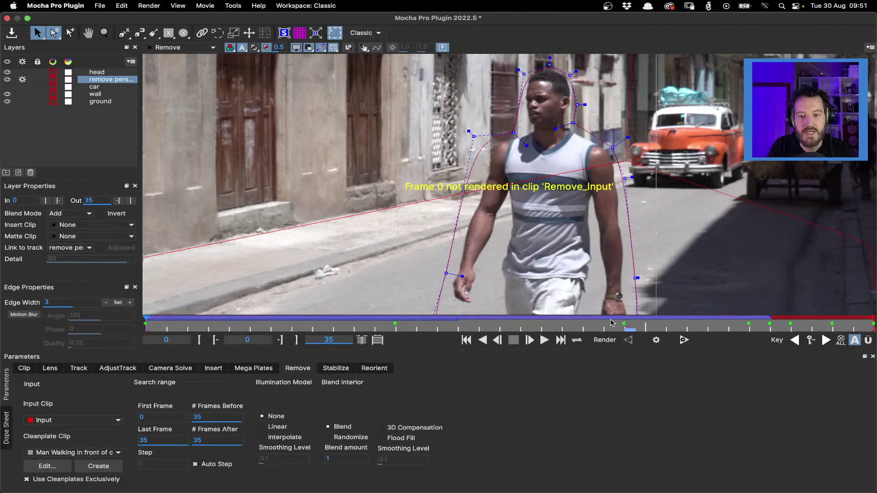
Step: At frame 23, move the remove person spline's shoulder point closer to the man and render that frame's removal again
left_click(626, 327)
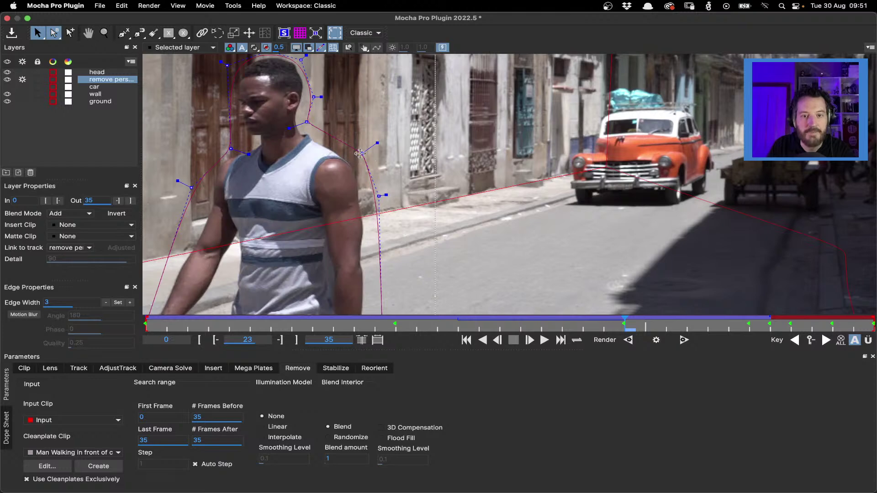
left_click_drag(363, 155, 357, 163)
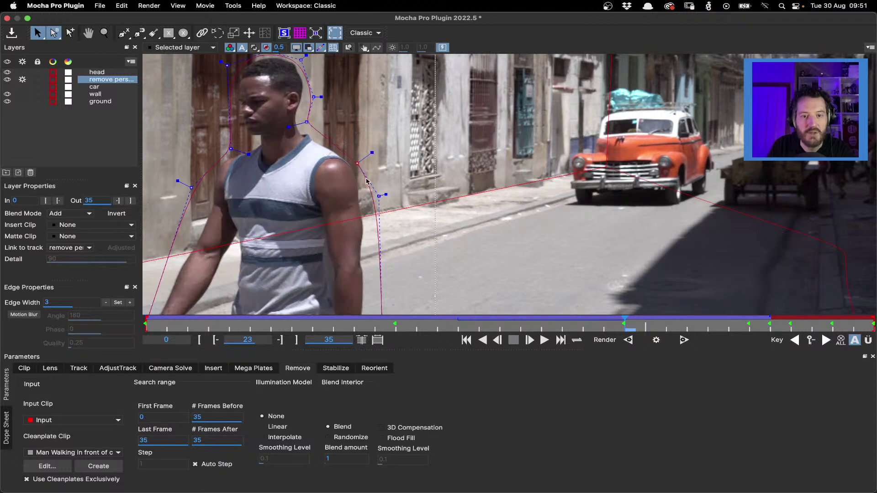
left_click(658, 343)
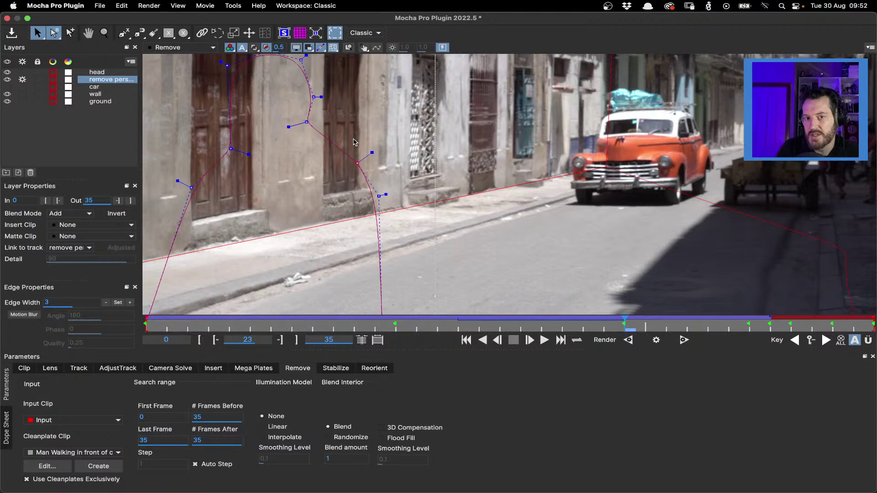
Step: Show the selected layer's source clip and scrub forward to frame 31 and back to 23 to check the spline
left_click(182, 47)
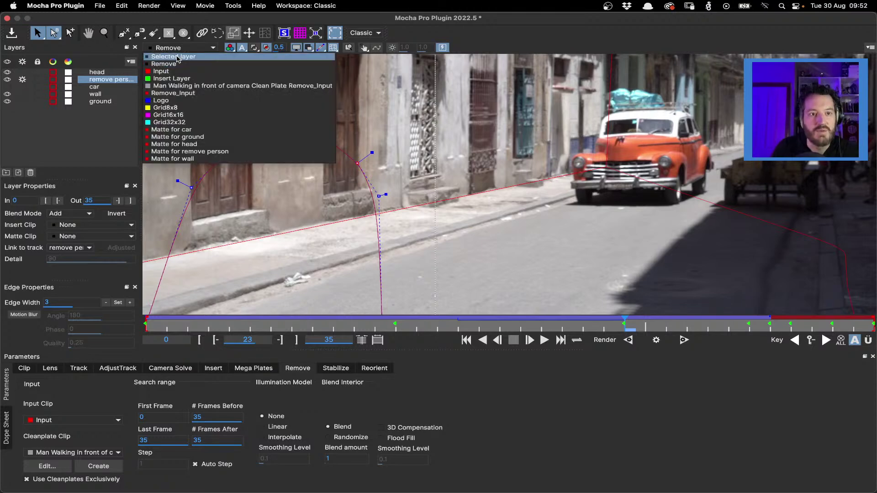
left_click(170, 56)
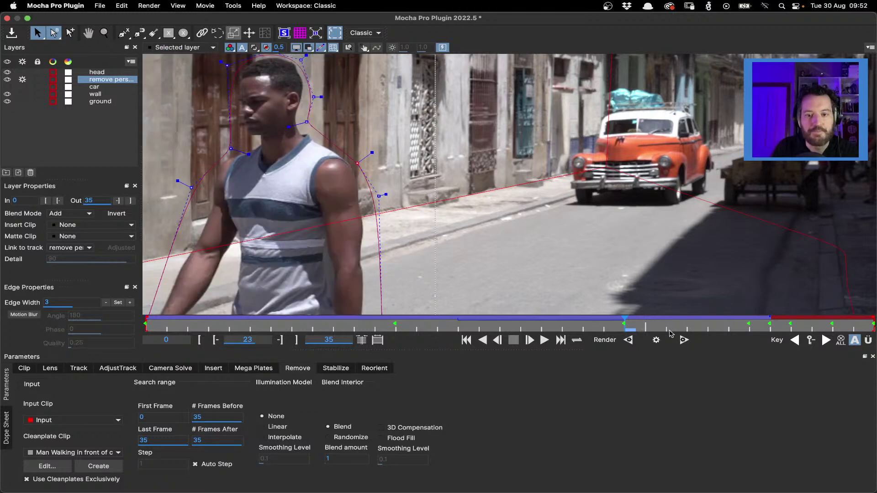
left_click_drag(670, 333, 791, 326)
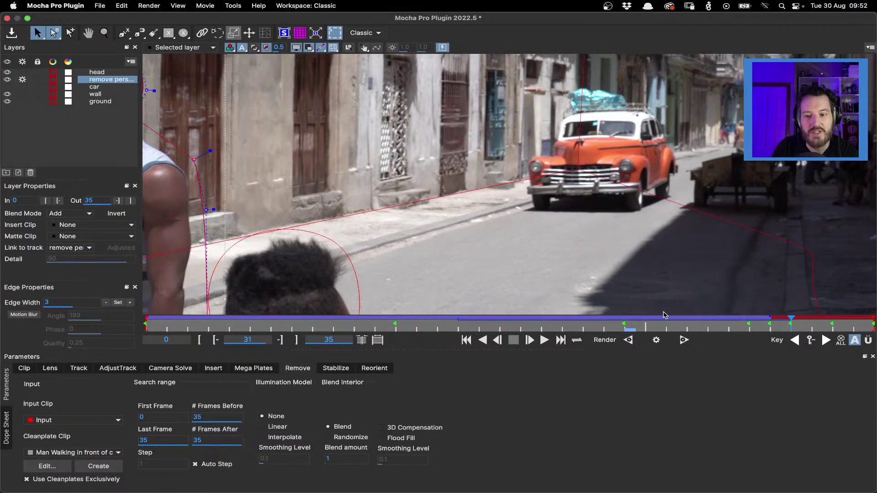
left_click_drag(791, 325, 634, 331)
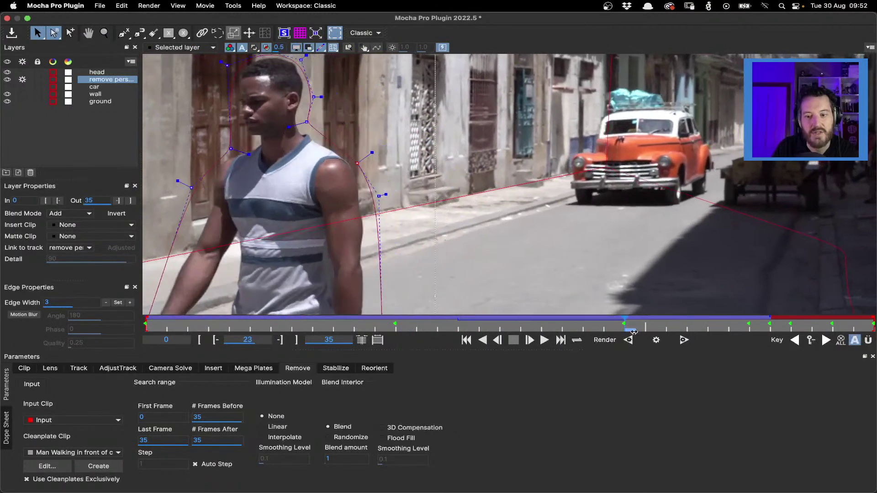
Step: Turn on Uberkey and move the remove person spline's neck, shoulder and arm points outward from the man at frame 23
left_click(868, 341)
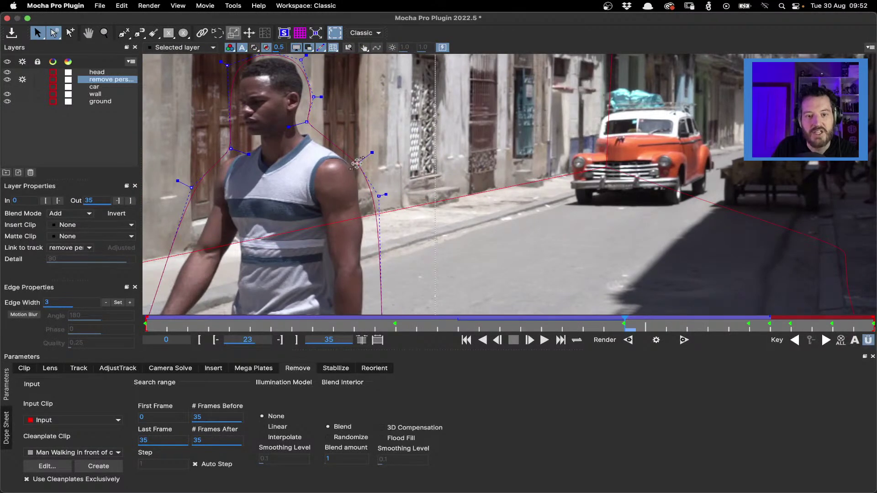
left_click_drag(357, 163, 381, 147)
left_click_drag(306, 124, 319, 92)
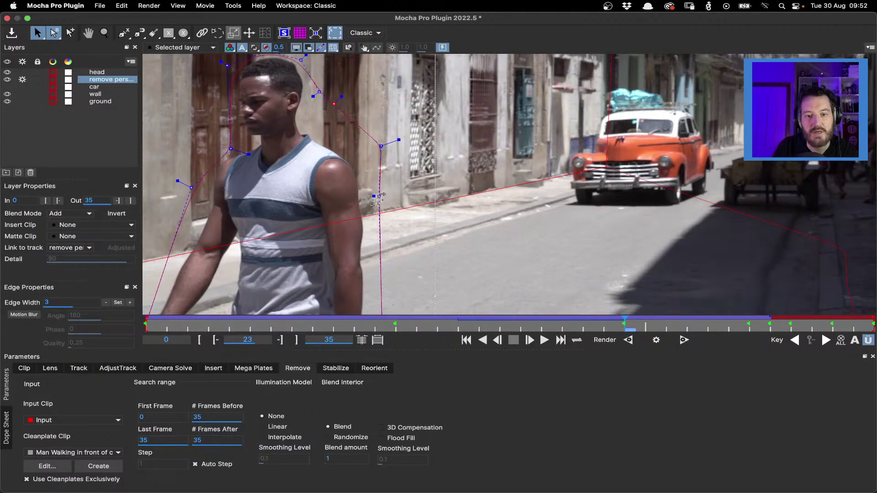
left_click_drag(379, 196, 393, 200)
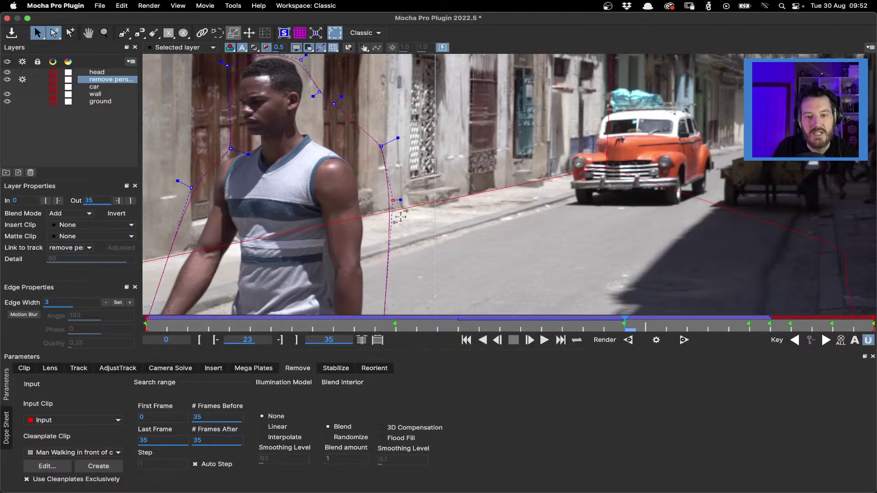
Step: Render the removal forward from frame 23 for a few frames, and scrub the rendered result back to frame 24
left_click(682, 342)
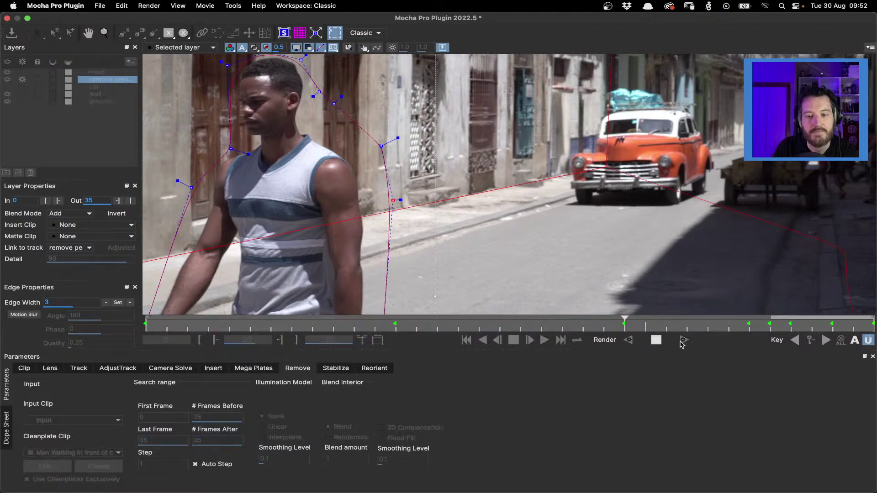
left_click(656, 340)
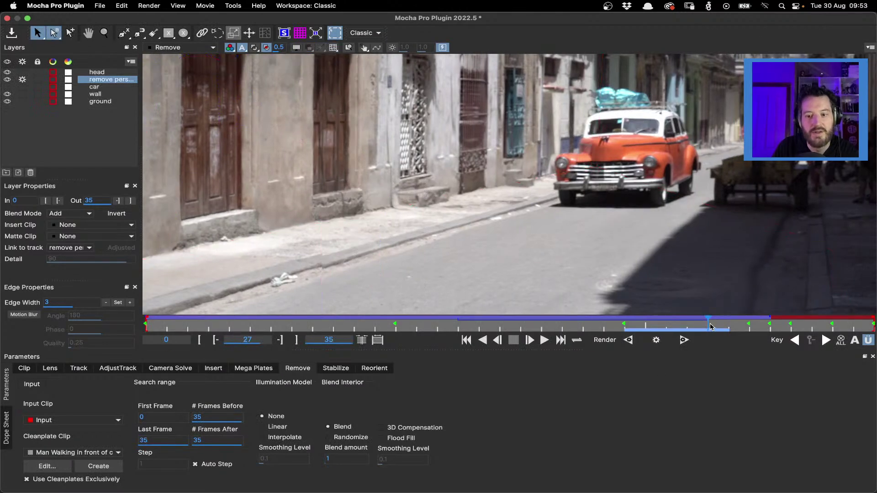
left_click_drag(695, 325, 650, 324)
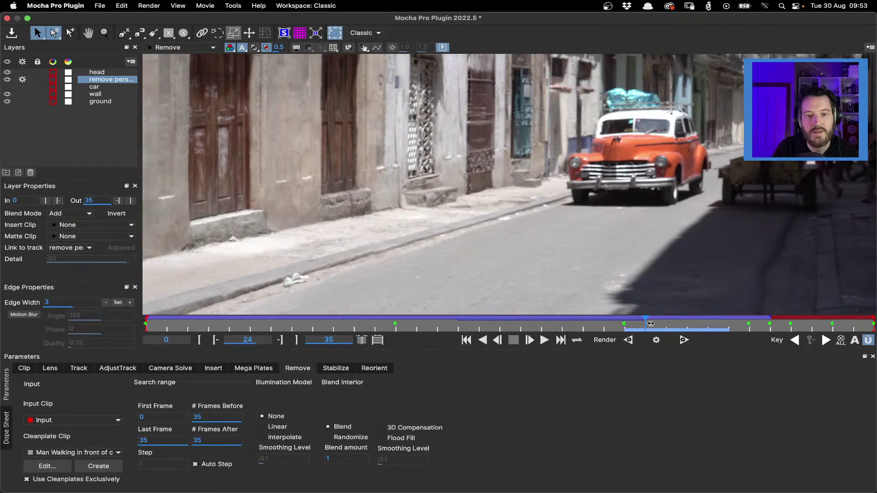
mouse_move(650, 323)
left_mouse_down()
mouse_move(660, 325)
mouse_move(645, 324)
left_mouse_up()
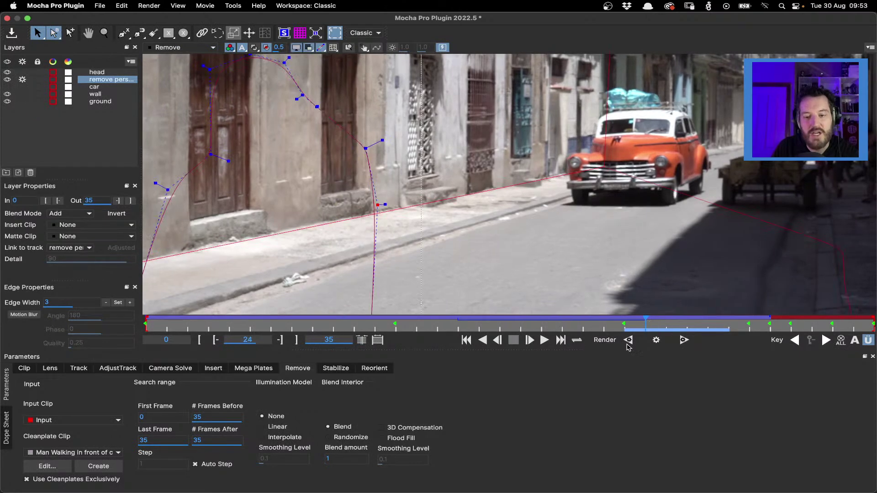
Step: At the frame 23 keyframe, pull the remove person spline's neck, shoulder and arm points in around the man over the source clip, and check frame 27
left_click(794, 340)
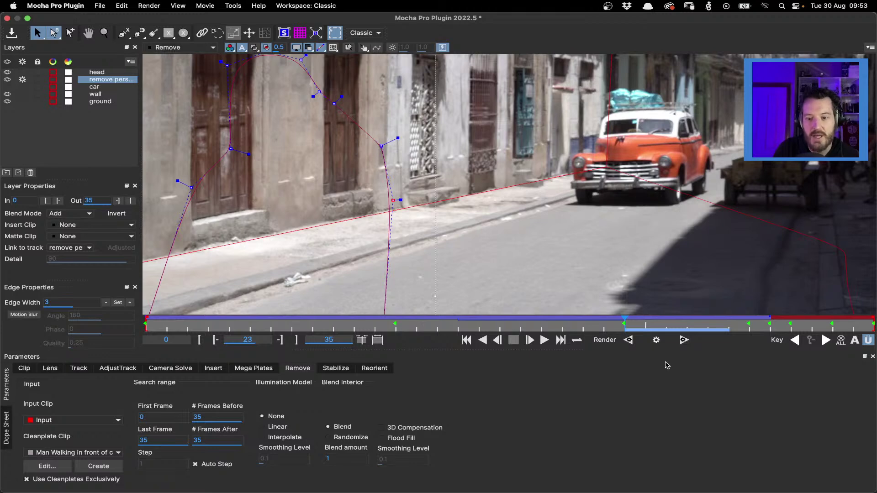
left_click(213, 47)
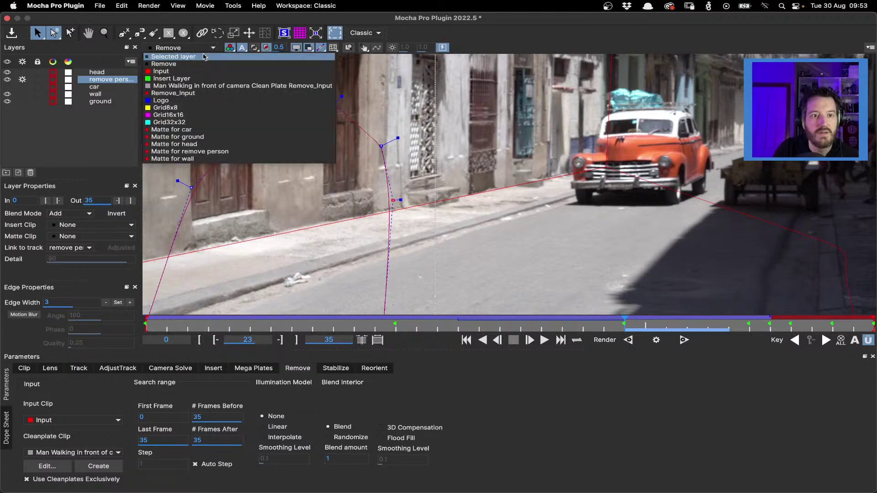
left_click(182, 57)
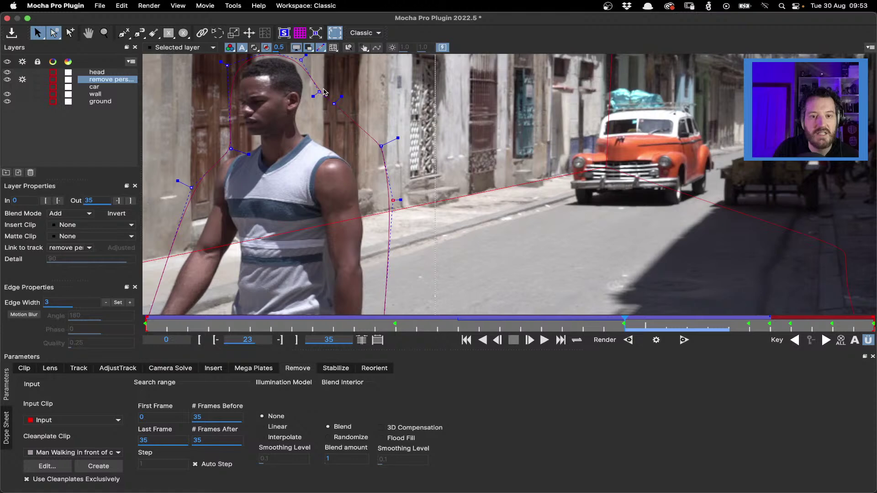
left_click_drag(324, 92, 317, 125)
left_click_drag(380, 146, 366, 172)
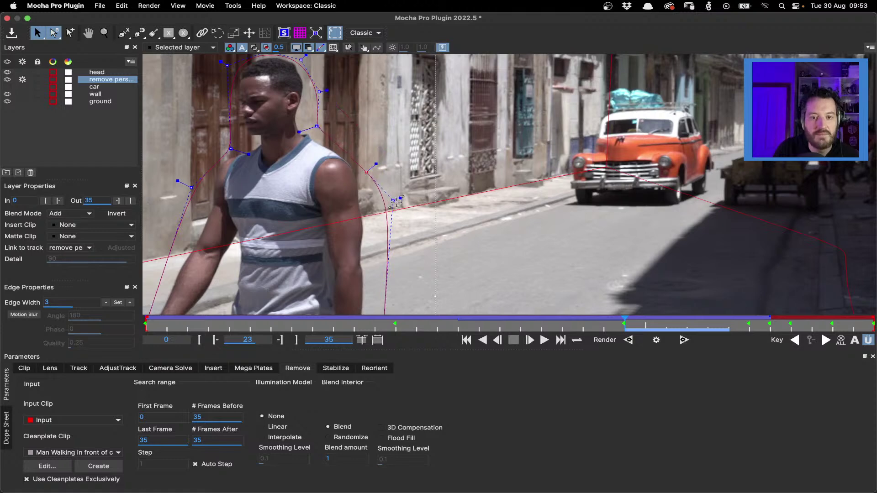
left_click_drag(393, 200, 378, 219)
left_click_drag(367, 172, 363, 174)
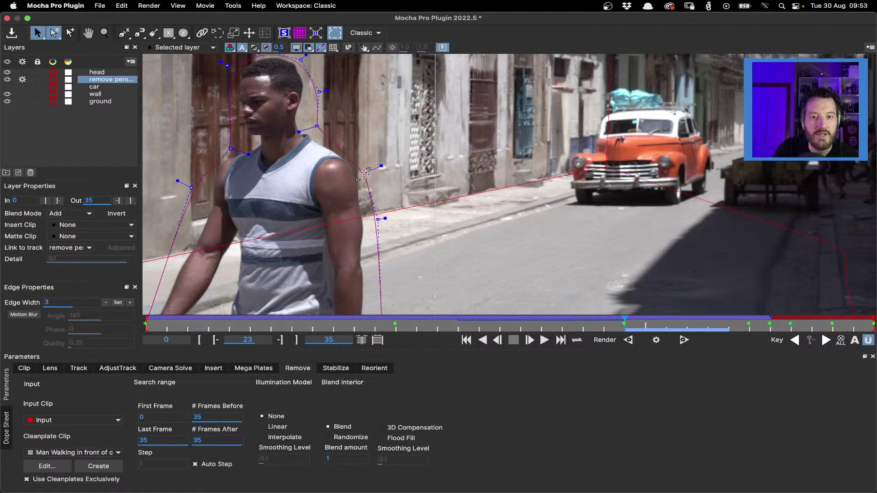
left_click_drag(316, 126, 315, 128)
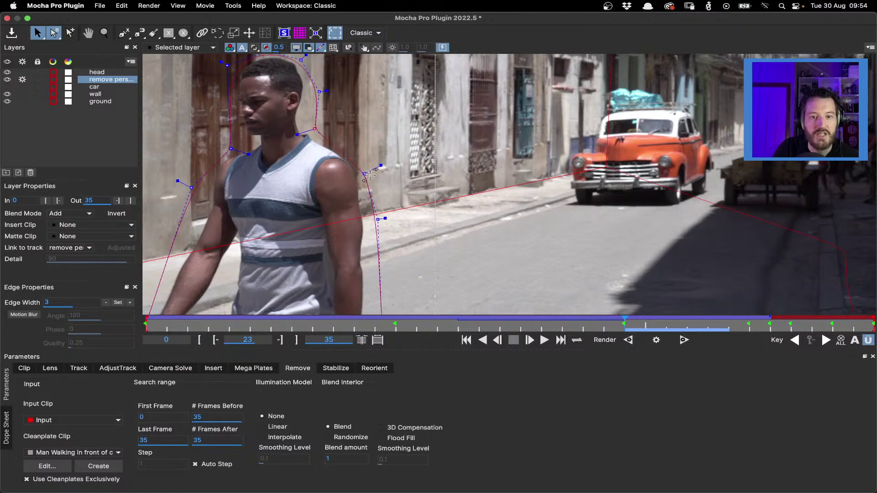
left_click_drag(364, 174, 367, 172)
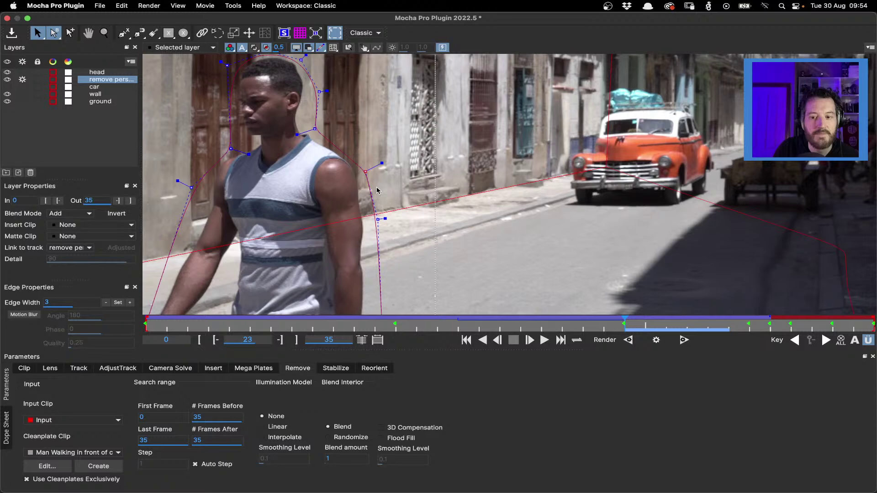
left_click(698, 333)
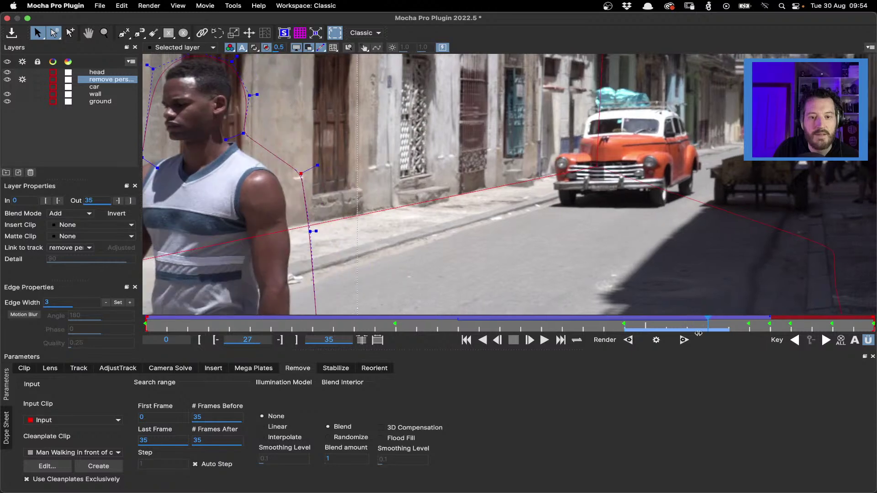
Step: Go back to frame 24 and nudge the remove person spline's shoulder point in and its neck point out over the source clip
left_click_drag(698, 334, 671, 338)
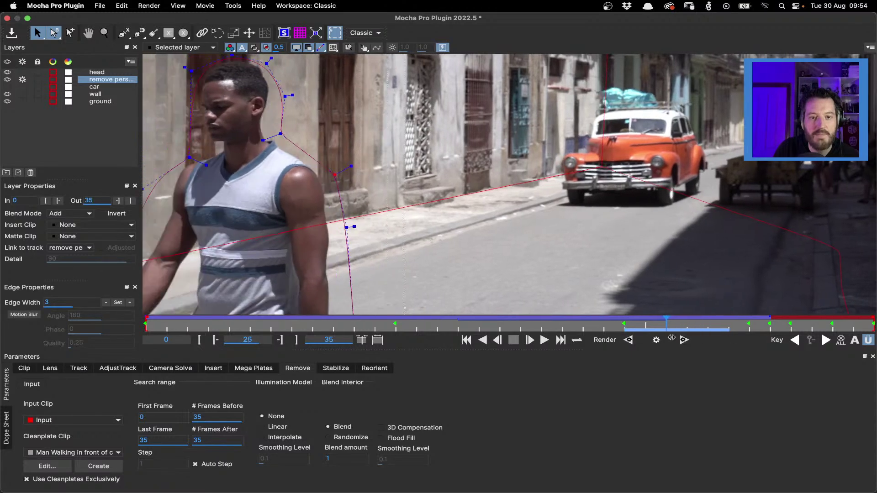
key("Right")
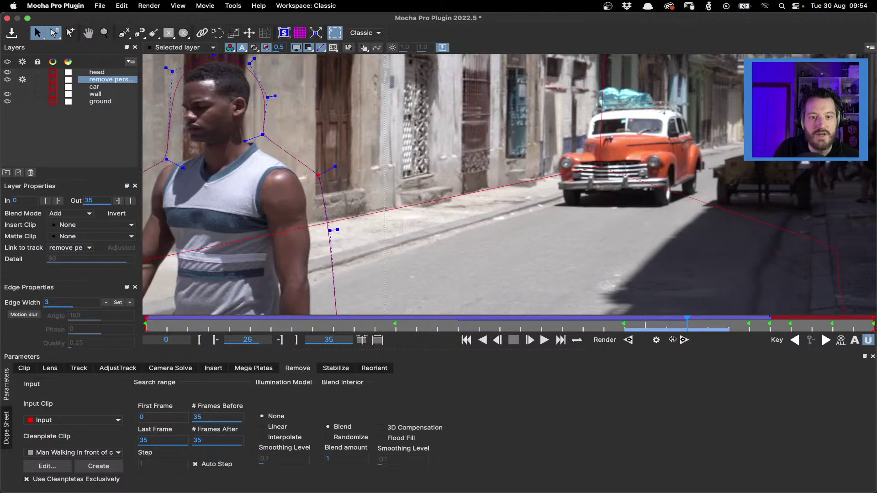
left_click_drag(673, 339, 645, 353)
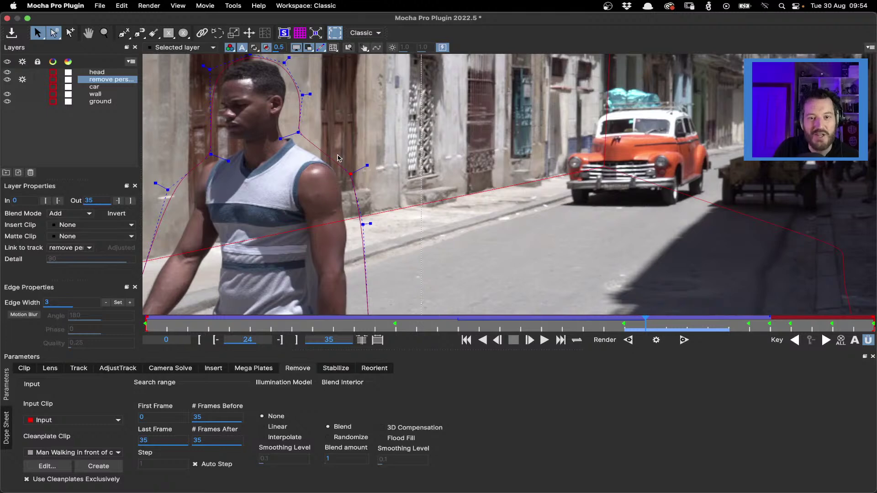
left_click_drag(350, 174, 346, 176)
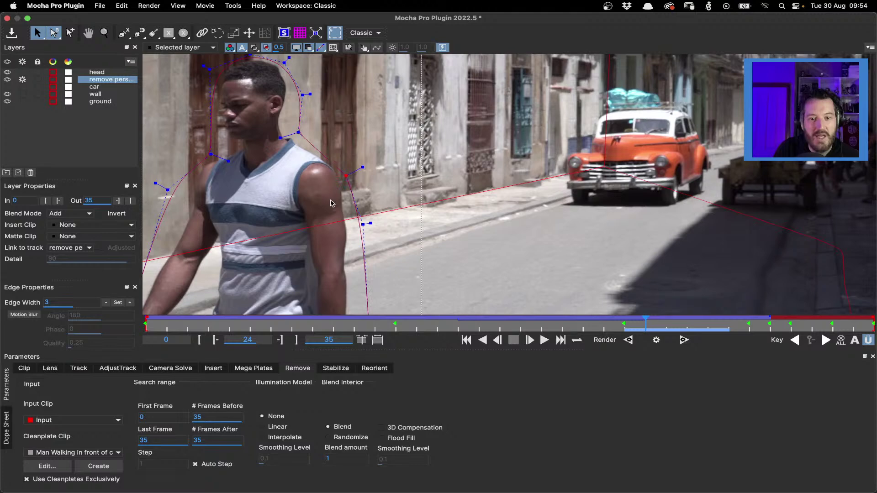
scroll(338, 274, "down", 3)
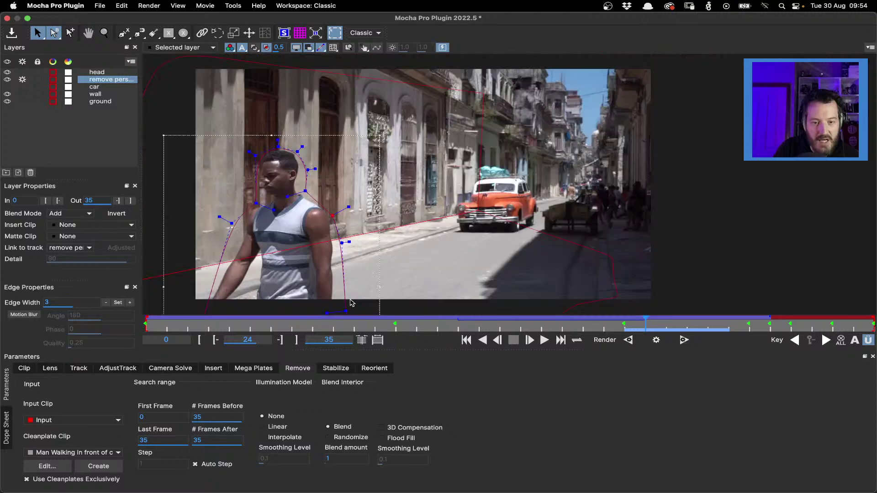
scroll(351, 302, "up", 2)
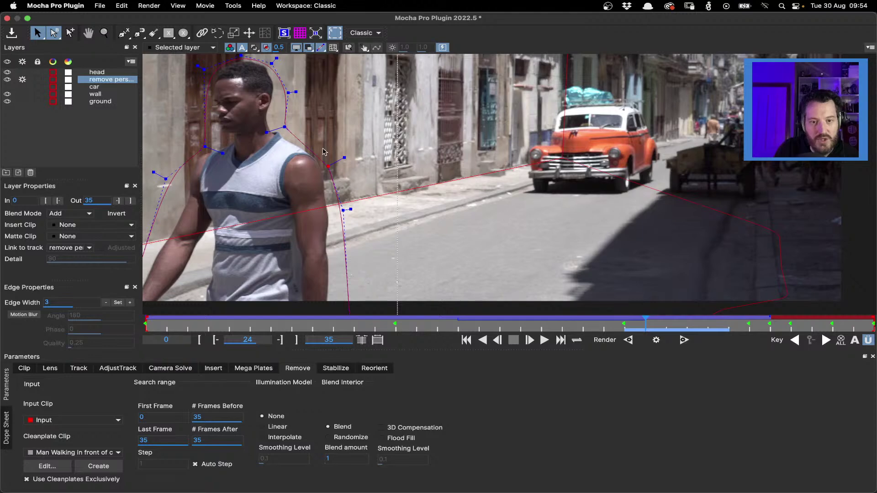
left_click_drag(284, 127, 290, 126)
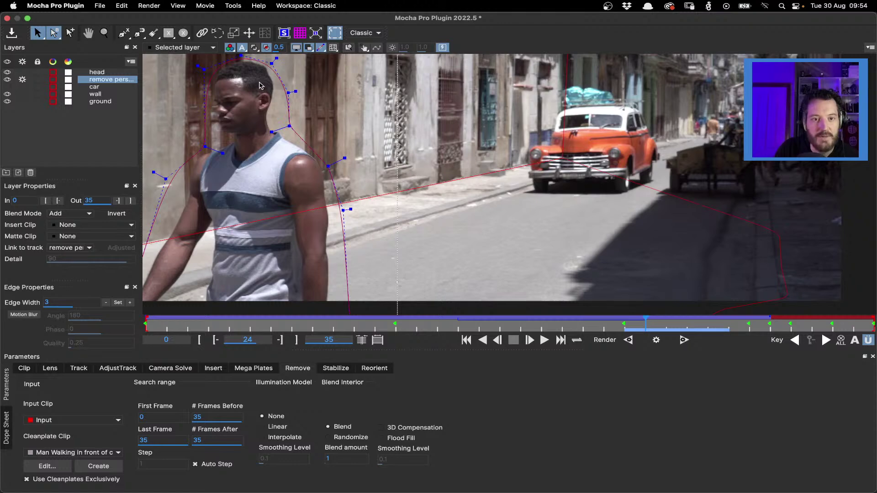
Step: Feather the remove person spline's edge outward beside the head, shoulder and lower arm with edge width 3, and render the removal at frame 24
left_click_drag(259, 83, 382, 201)
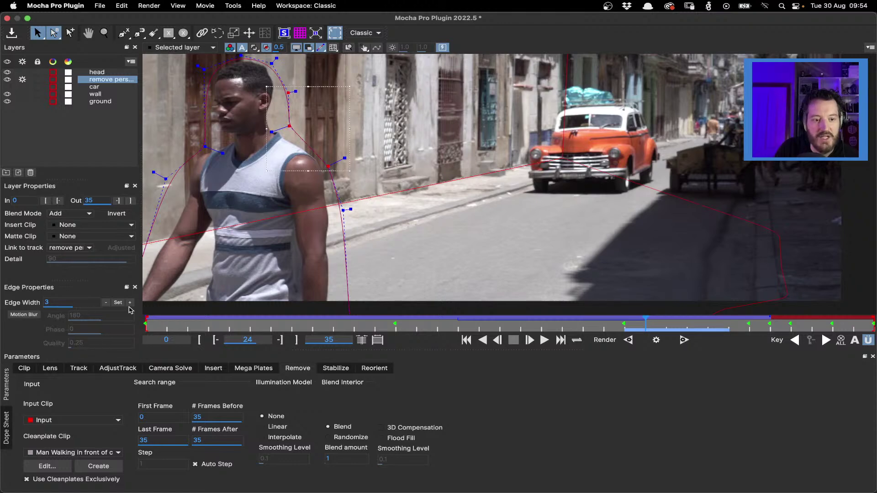
left_click(656, 340)
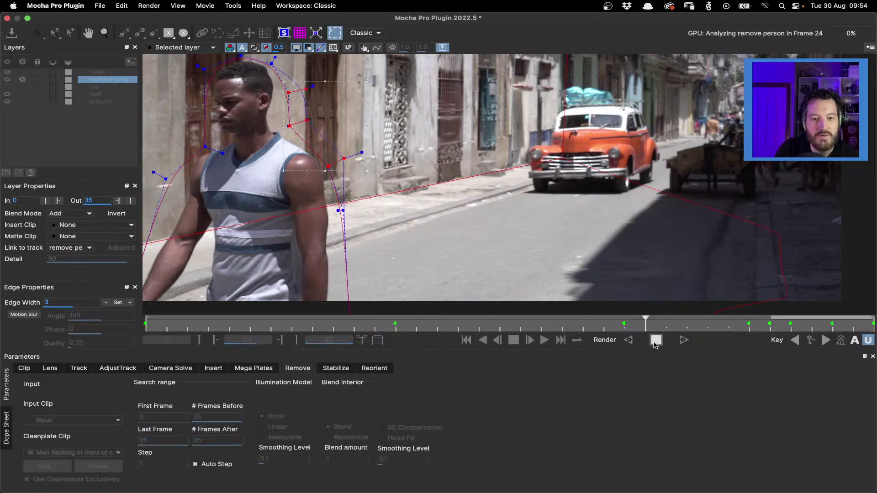
left_click_drag(329, 166, 339, 163)
left_click(656, 340)
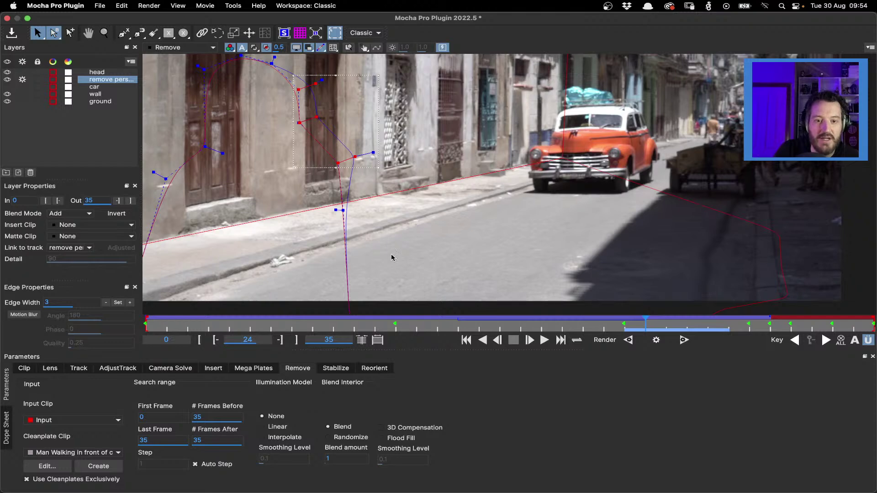
scroll(391, 255, "down", 3)
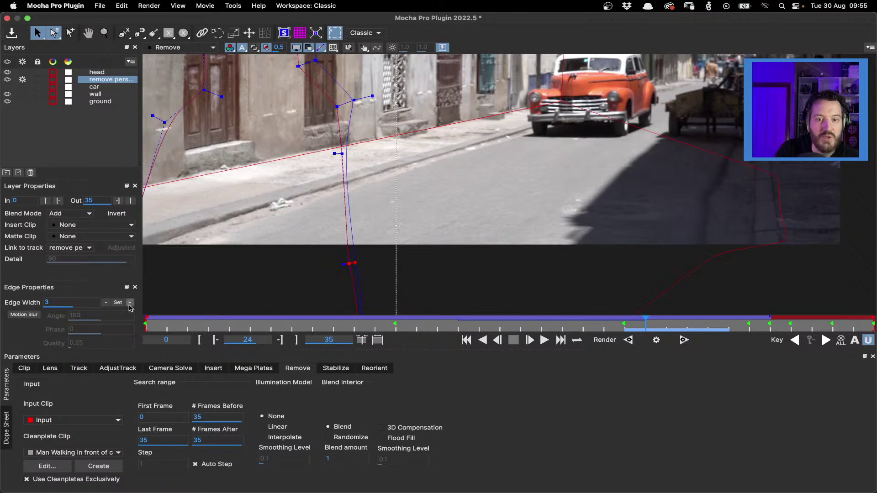
scroll(358, 273, "up", 3)
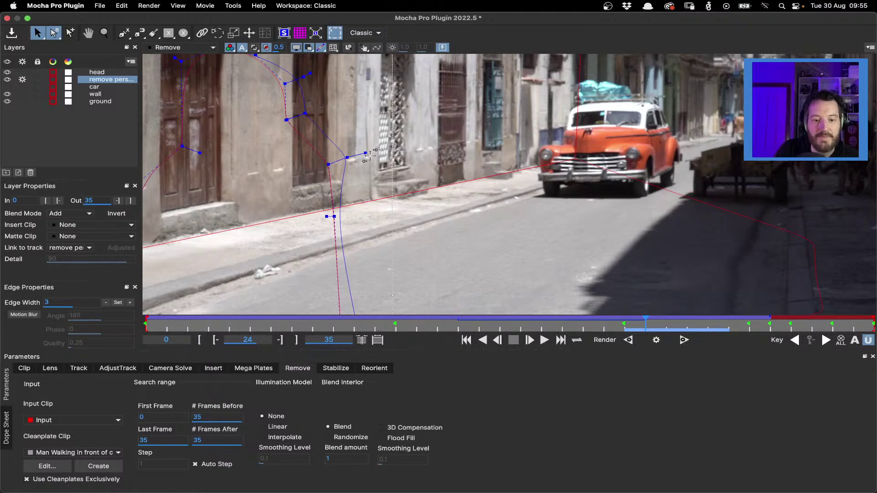
Step: Clear the layer selection, close Mocha keeping the changes, and show the Mocha Pro1 node's output in the Nuke viewer
left_click(486, 291)
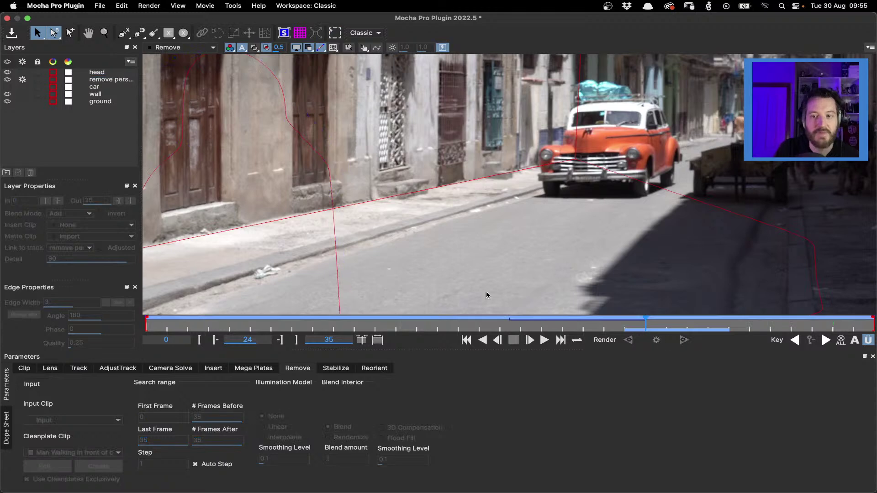
left_click(642, 184)
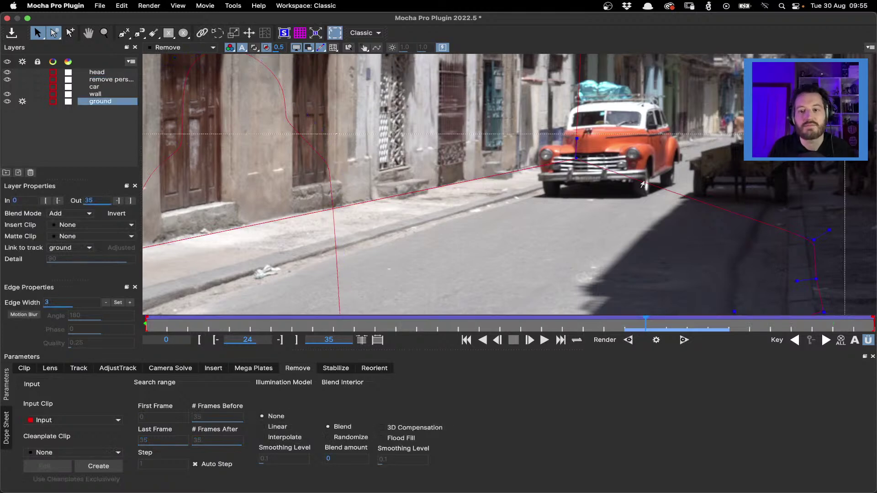
key("super+q")
left_click(593, 272)
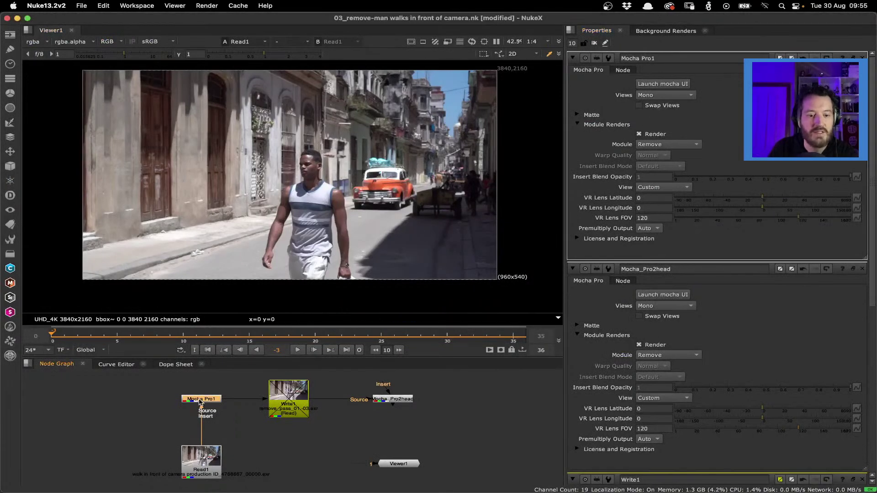
key("1")
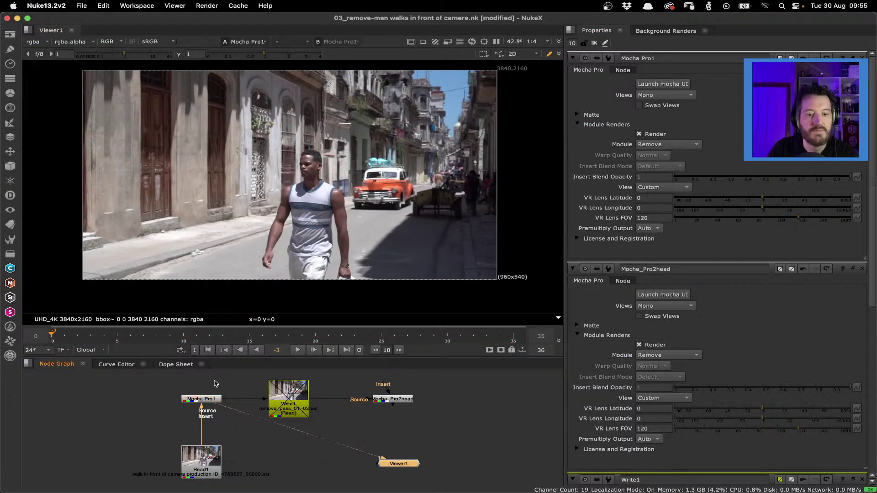
Step: Check the Mocha Pro1 output from frame 14 to frame 20, taking a close look around the man
left_click(234, 337)
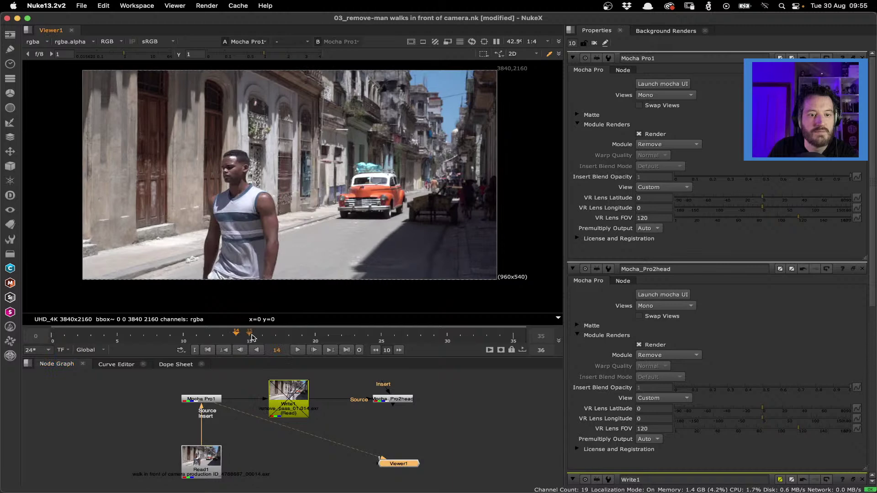
left_click_drag(252, 338, 315, 340)
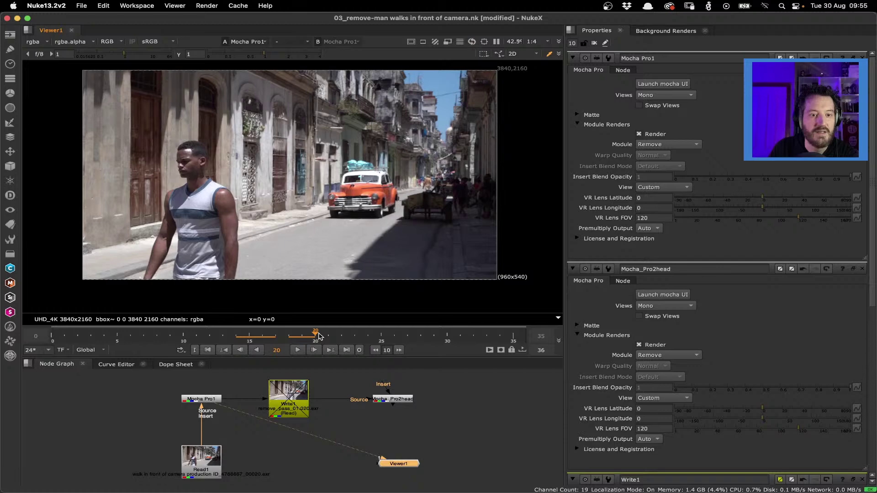
scroll(228, 192, "up", 5)
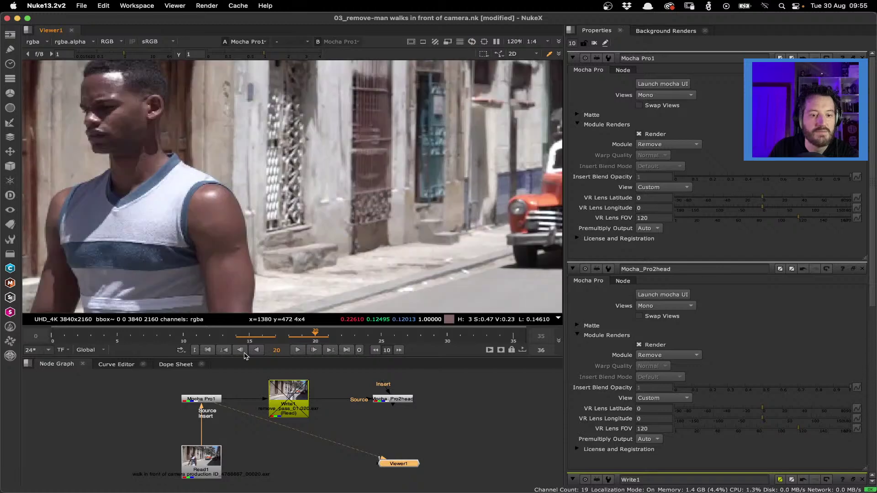
left_click(211, 404)
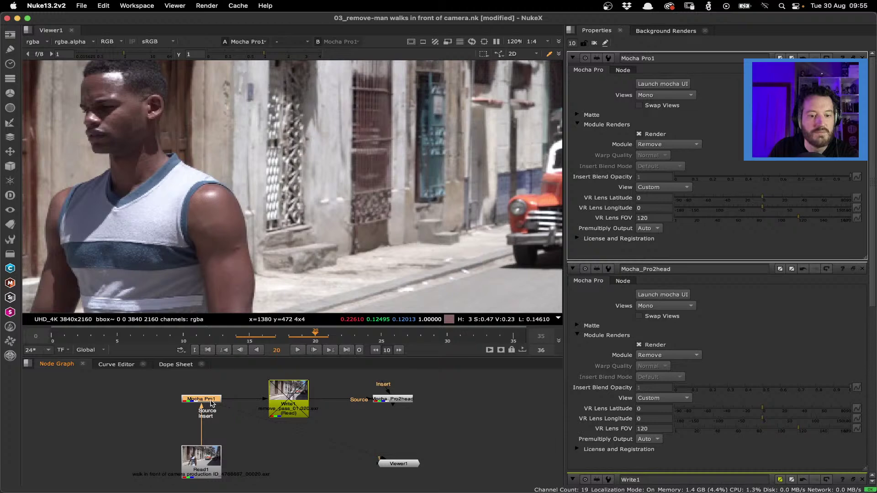
key("1")
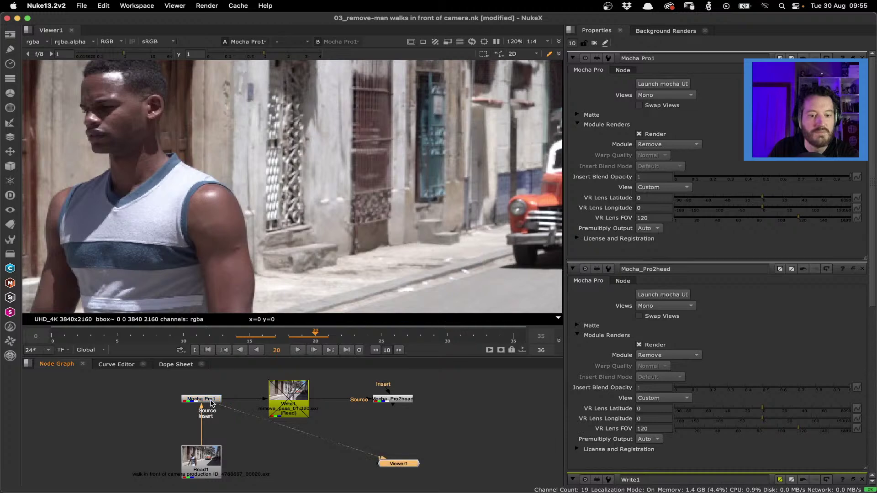
Step: Clear all Nuke caches, switch Mocha Pro1's Render option off and on again, and check its output through frame 24
left_click(238, 6)
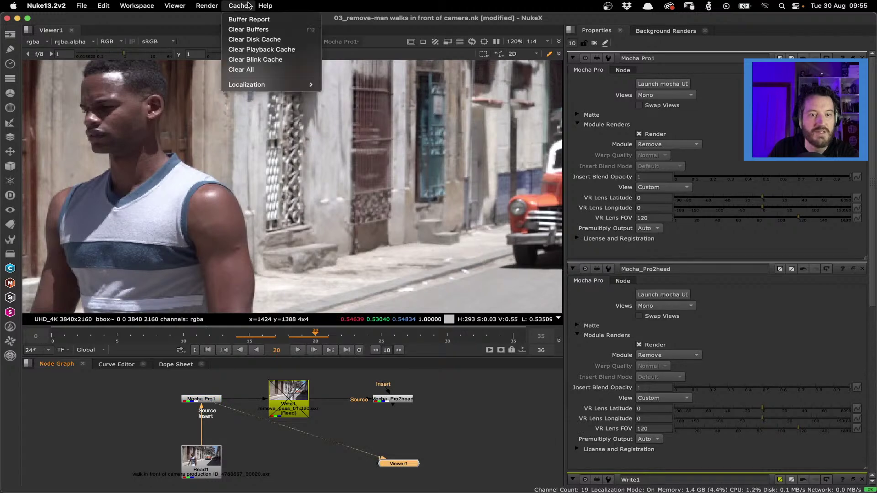
left_click(256, 68)
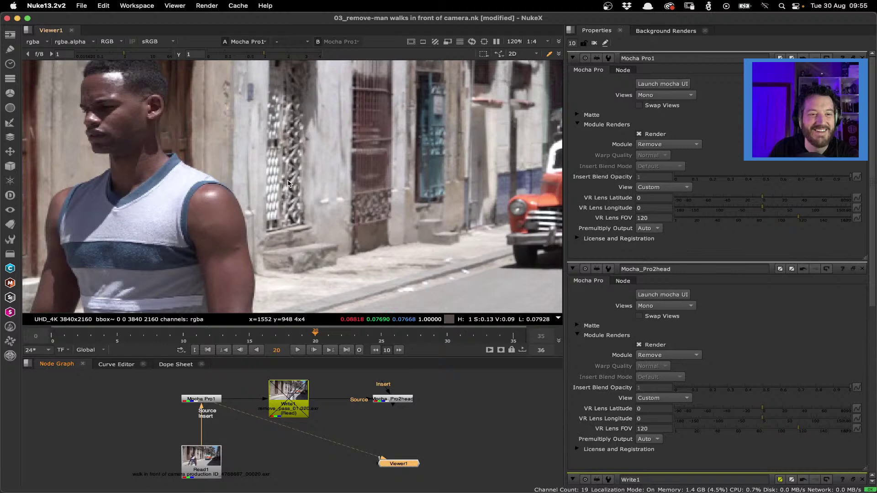
key("minus")
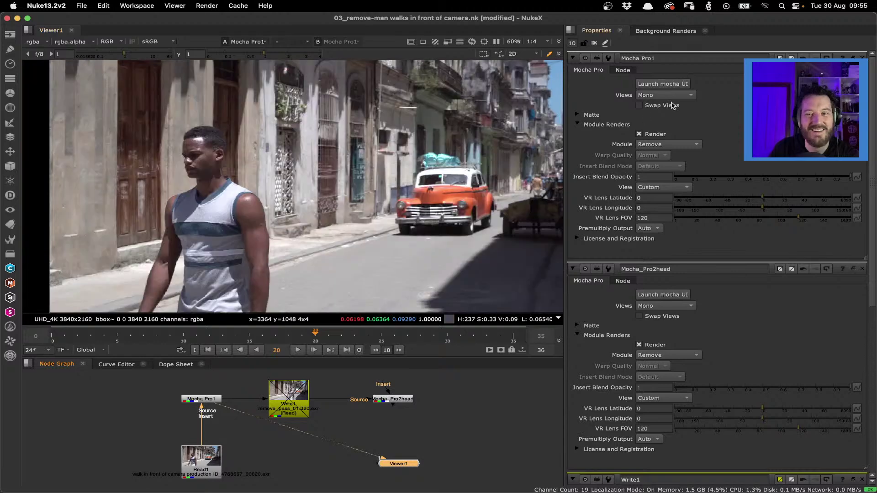
left_click(199, 400)
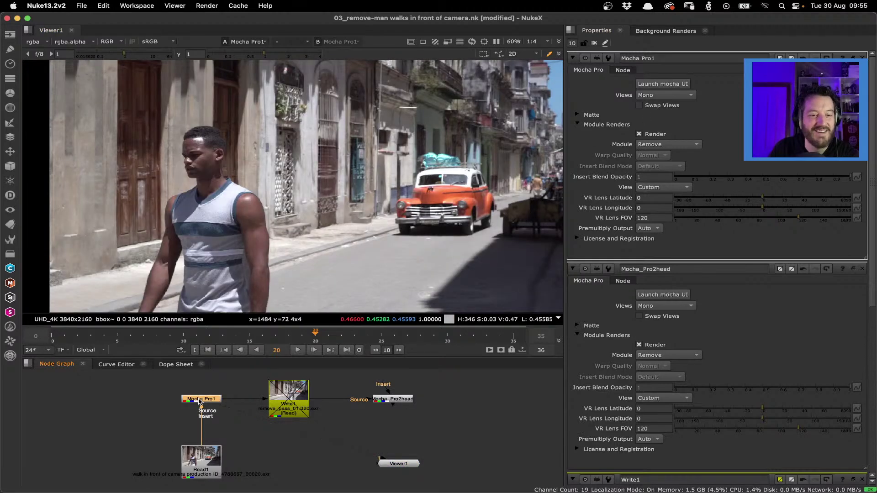
left_click(656, 136)
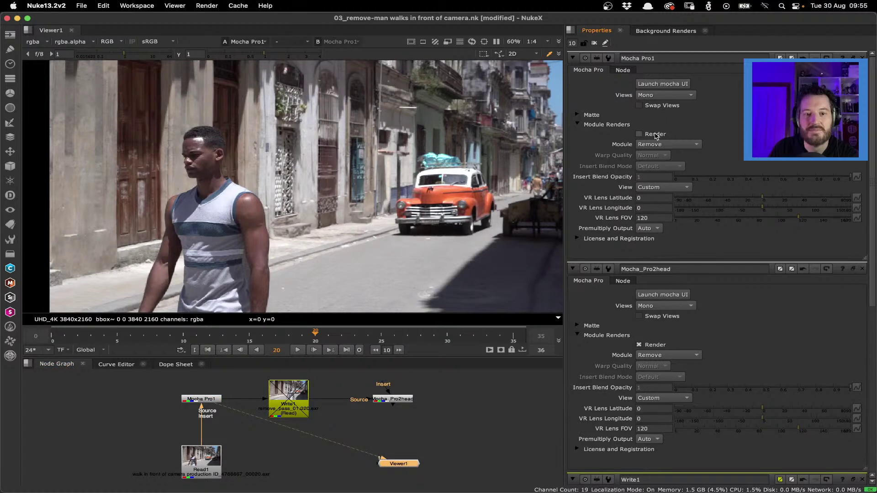
left_click(655, 135)
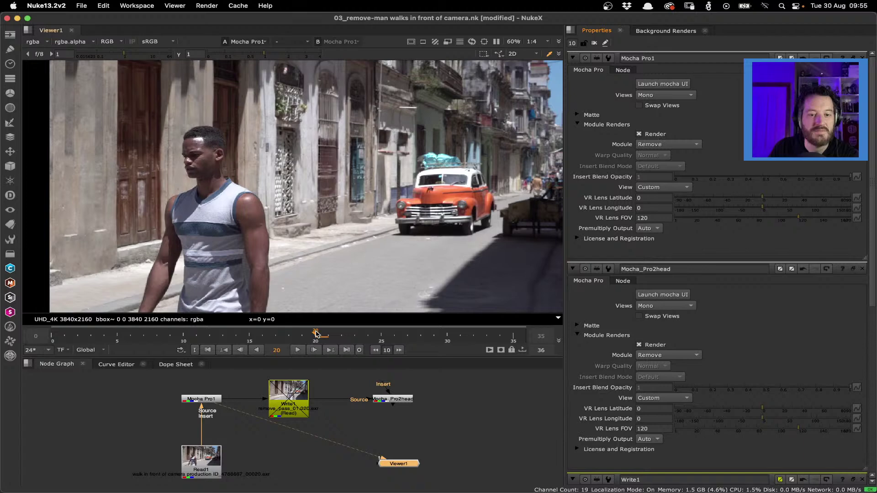
left_click_drag(315, 334, 355, 337)
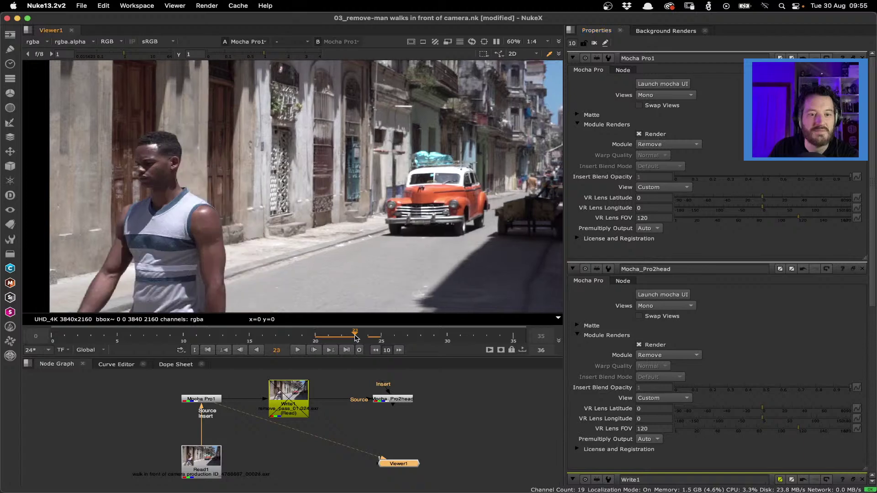
key("Right")
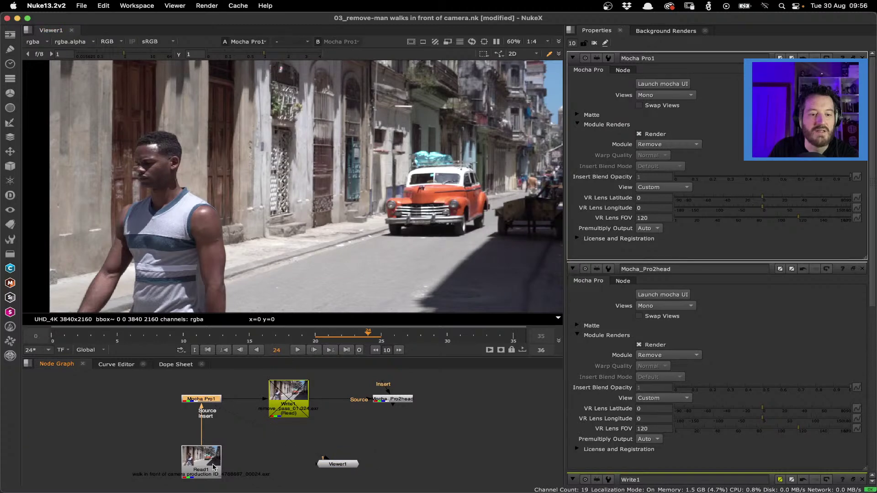
Step: Move the Read1 node aside, disconnect it from Mocha Pro1's Insert input, and view Mocha Pro1
left_click_drag(213, 463, 177, 464)
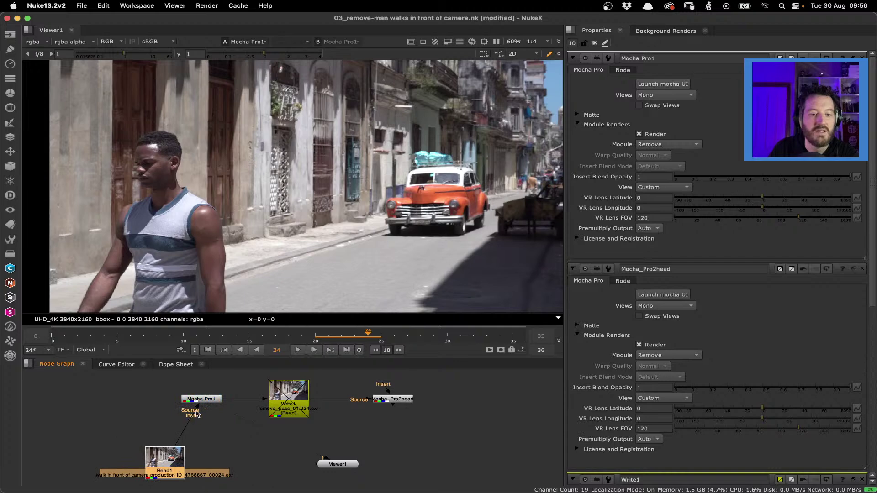
left_click_drag(199, 409, 165, 459)
left_click(205, 400)
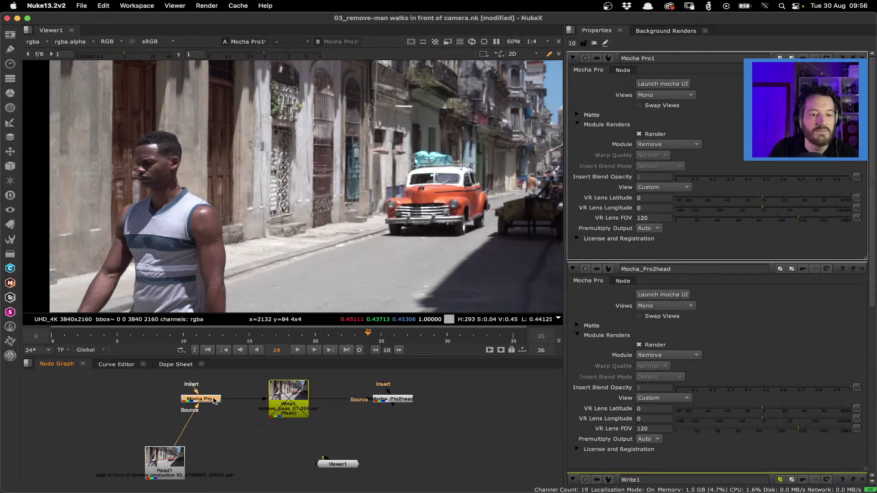
key("1")
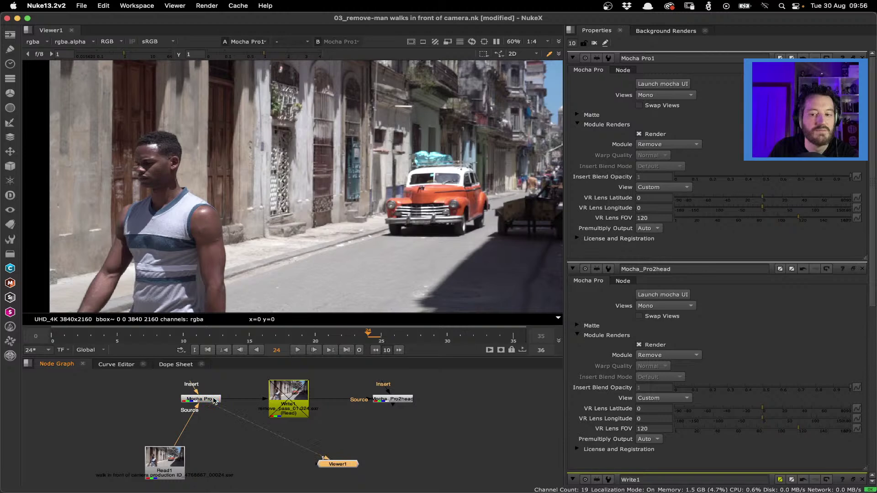
Step: Clear all caches again, reconnect the viewer to Mocha Pro1, and toggle its Render option to refresh the output at frame 24
left_click(238, 6)
left_click(247, 69)
left_click(212, 401)
key("1")
left_click(655, 135)
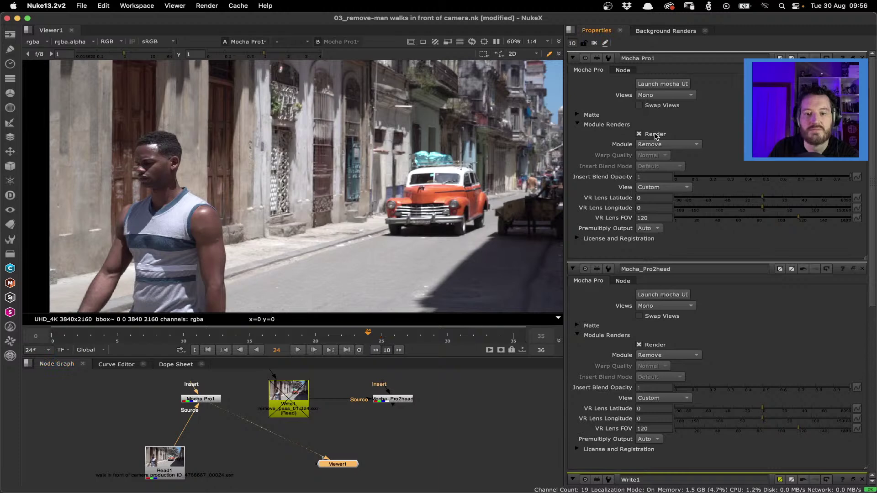
Step: Reopen the Mocha Pro1 project in Mocha and render the remove person layer's removal at frame 24
left_click(666, 84)
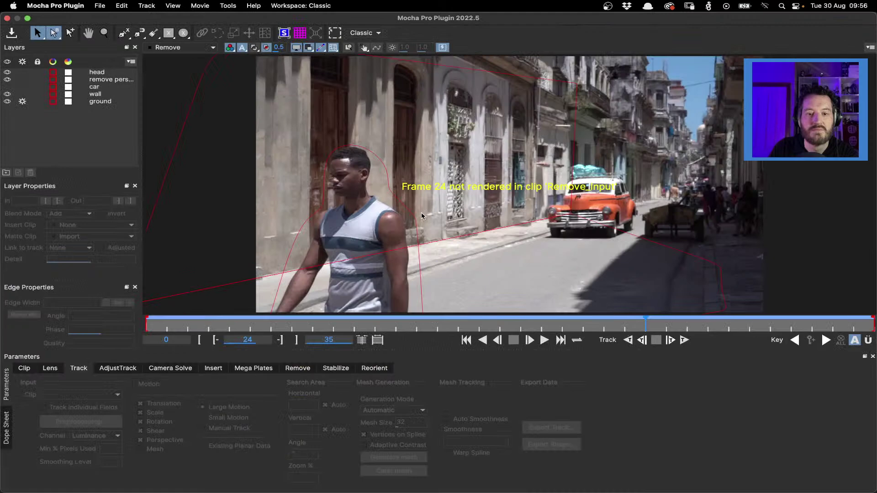
left_click(656, 340)
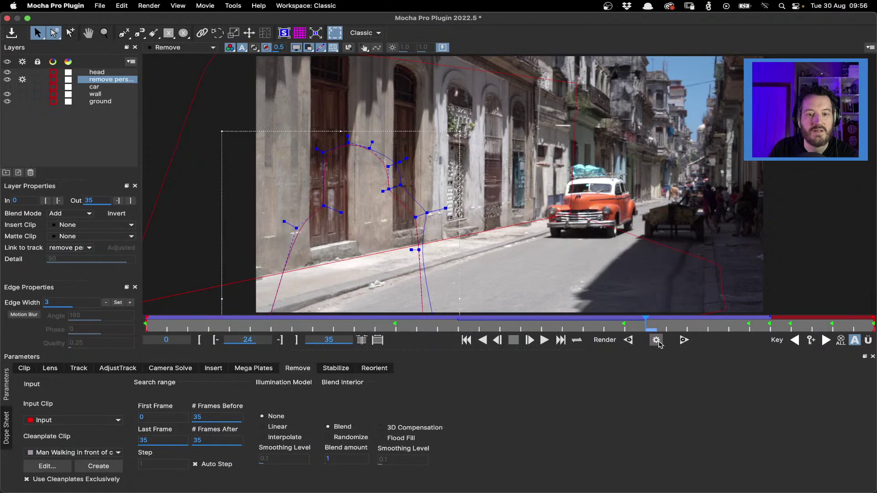
Step: Close Mocha to return to Nuke, check Mocha Pro1's Remove output at frame 24, and reopen its Mocha project
key("super+q")
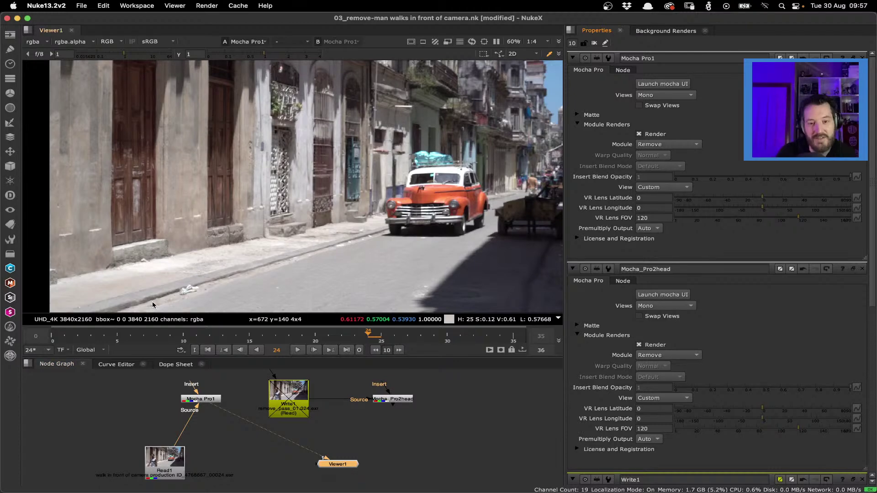
left_click(615, 98)
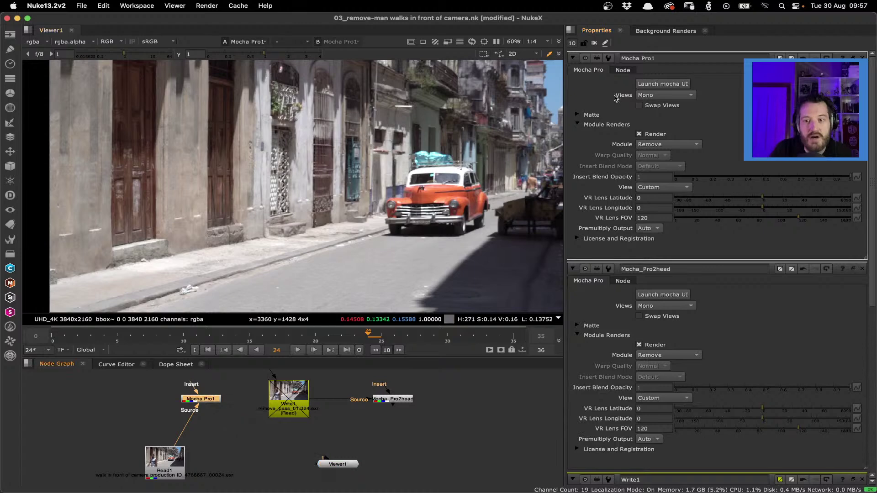
left_click(663, 83)
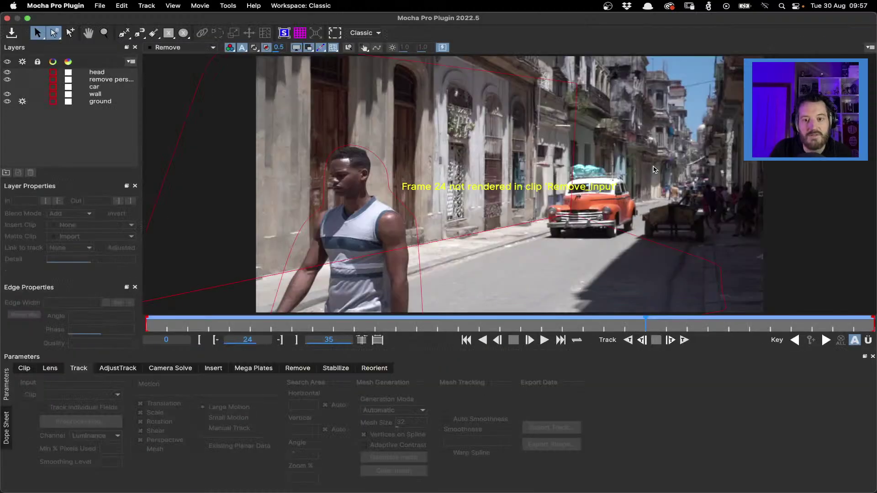
Step: Select the remove person layer and pull its spline points in closer behind the man's head and neck at frame 24
left_click(546, 91)
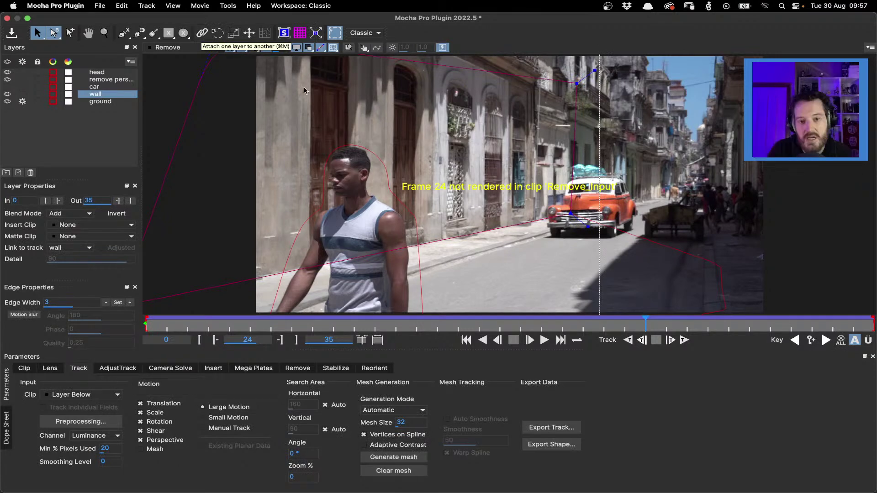
left_click(381, 175)
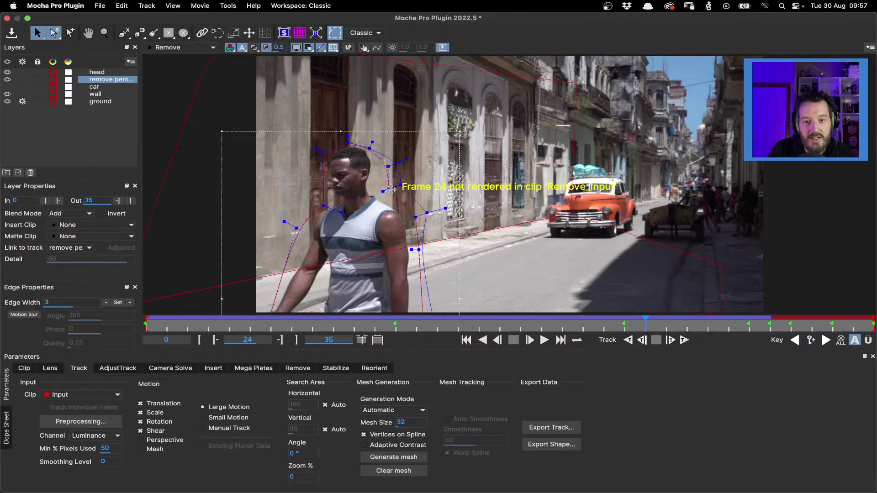
left_click_drag(390, 189, 377, 160)
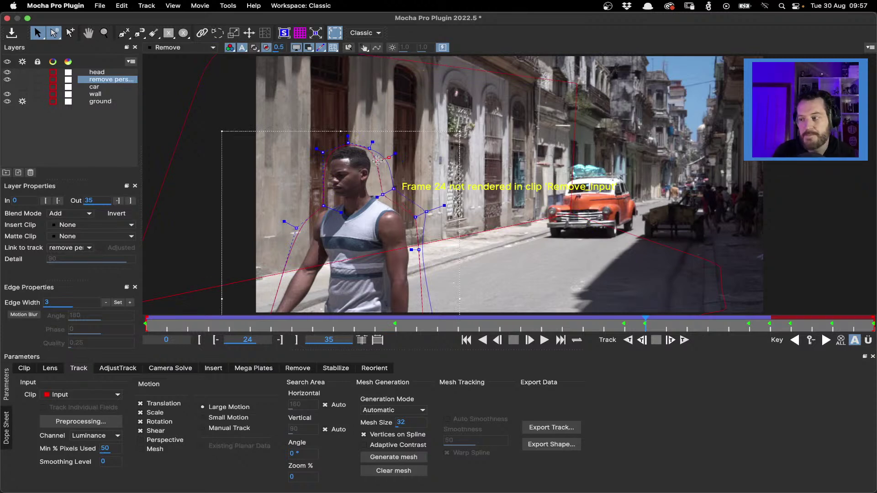